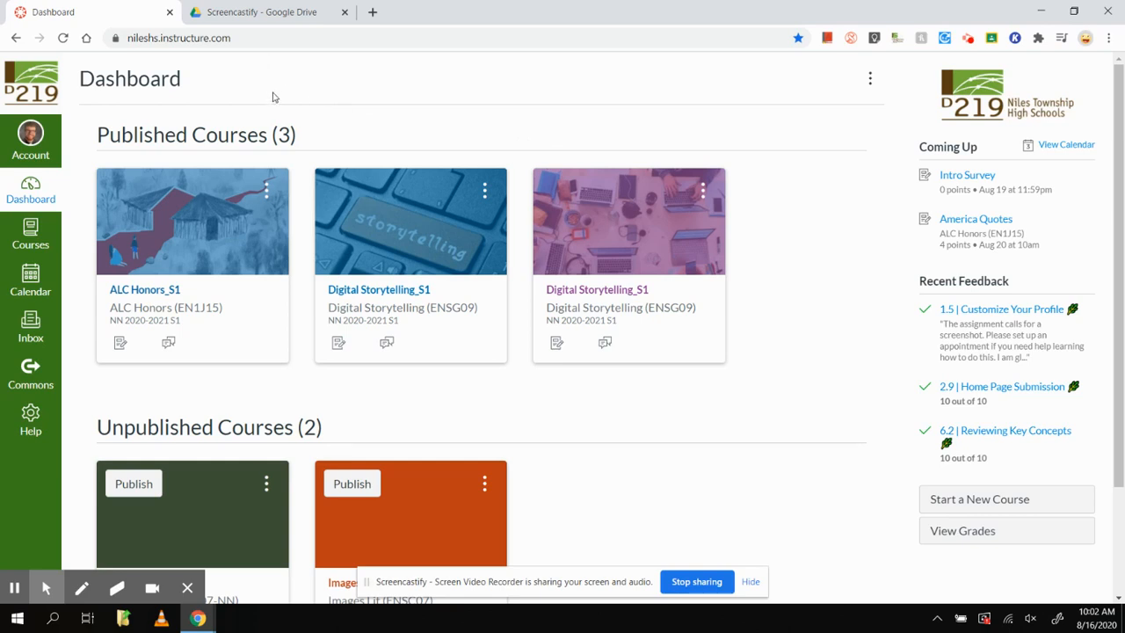
Switch to the Google Drive video "Scheduling Every Zoom for the Entire Semester", set its playback speed to 2 and play it
click(252, 17)
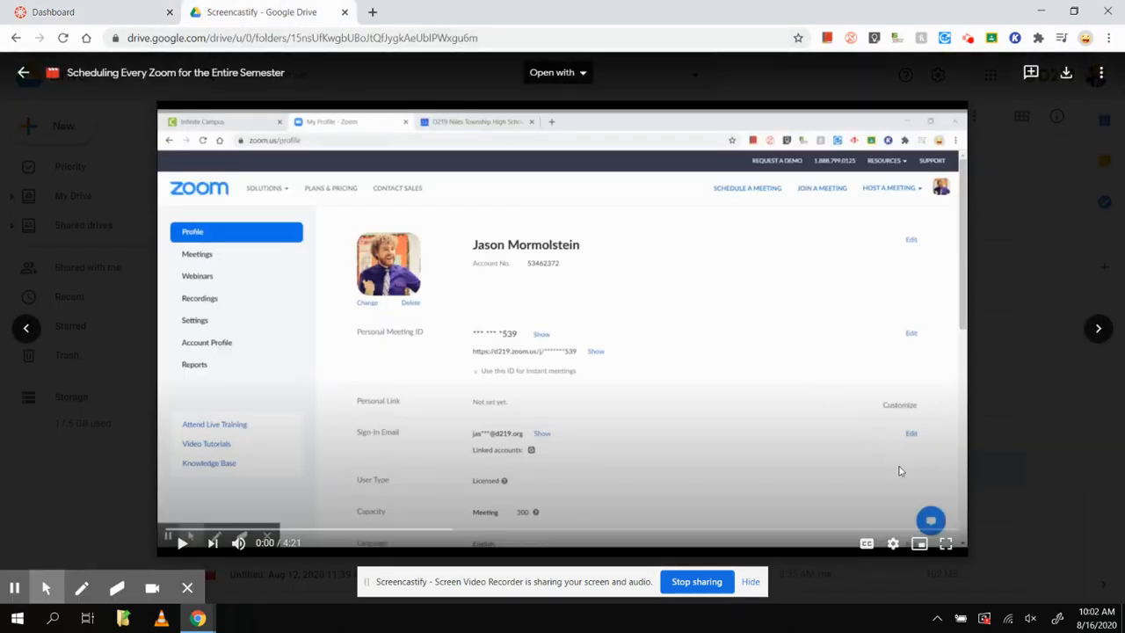
click(893, 544)
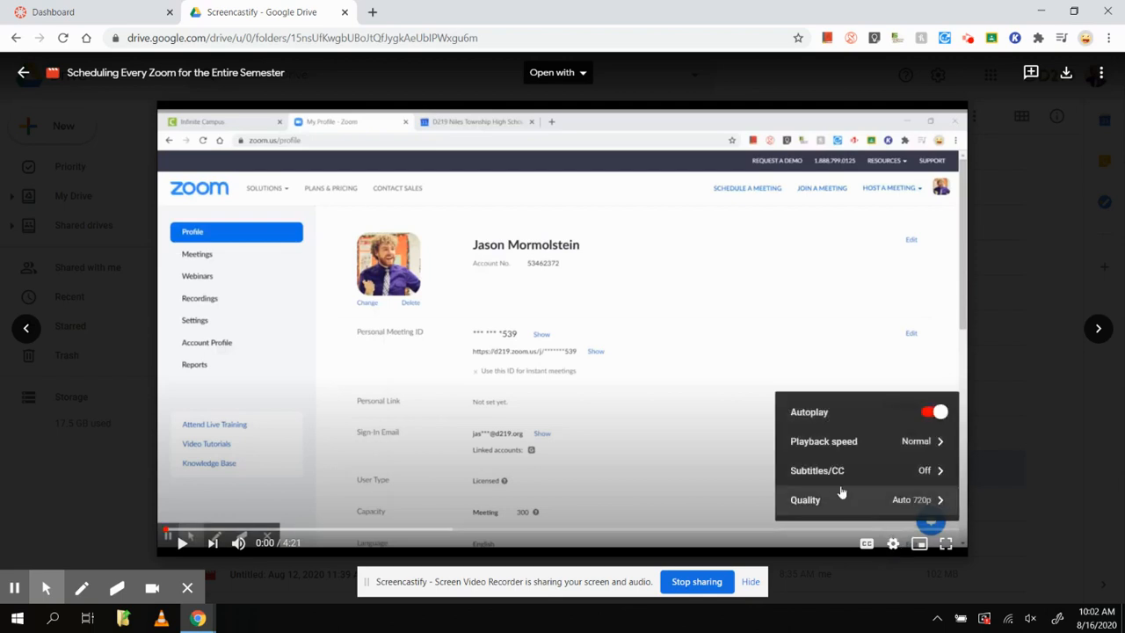
click(809, 448)
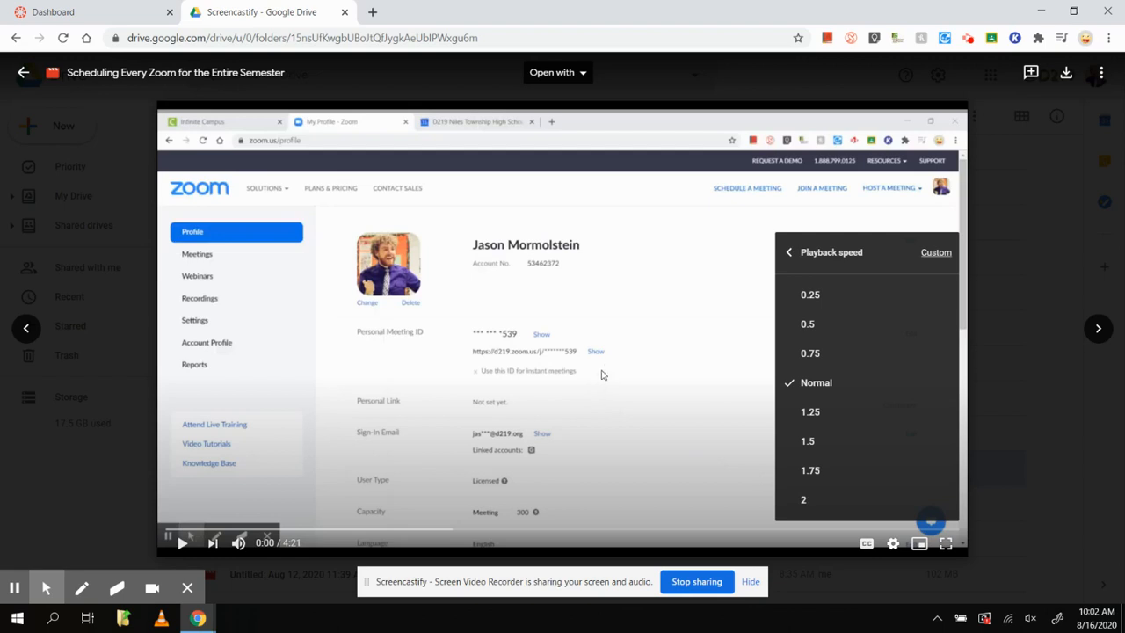
click(826, 498)
click(473, 405)
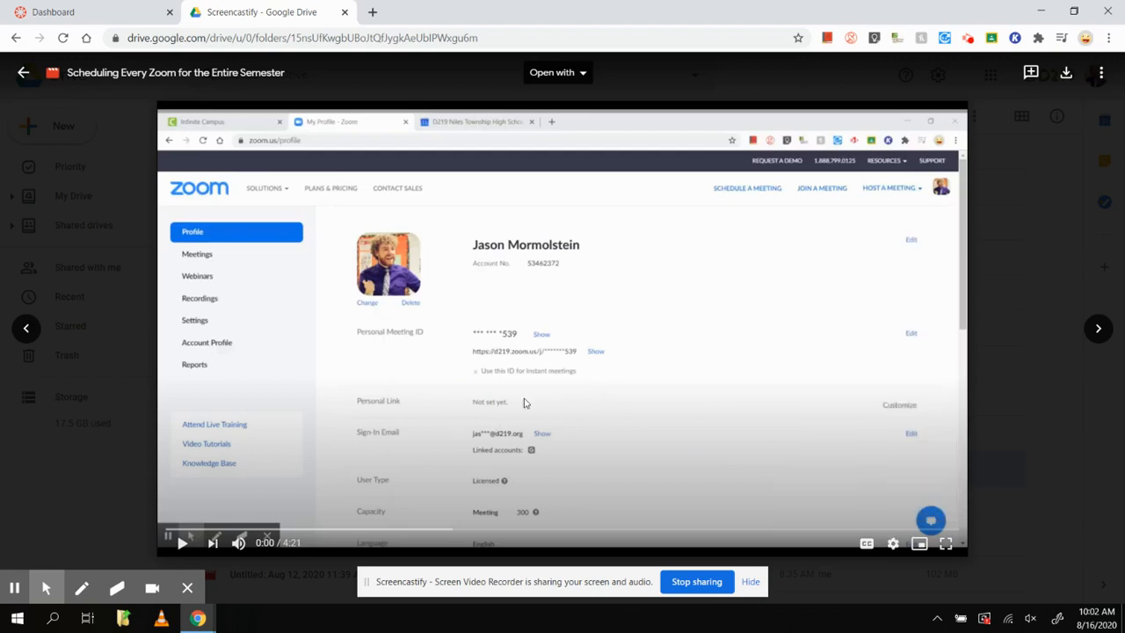
click(579, 411)
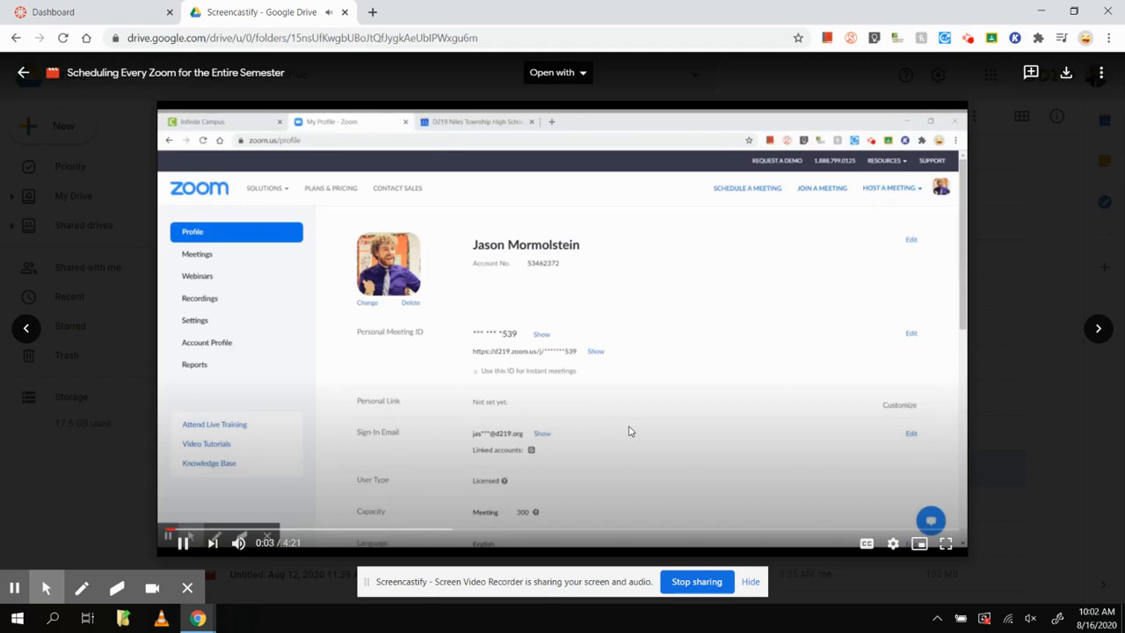
Pause the video to check its playback settings, and play a short stretch at the chosen speed
click(629, 432)
click(893, 545)
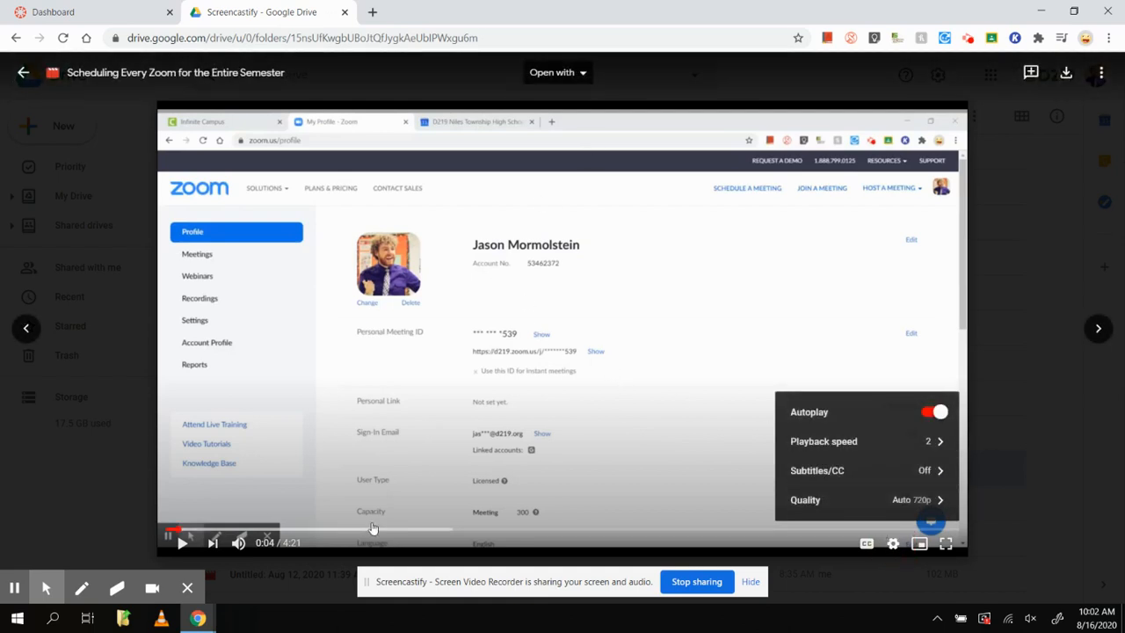
click(588, 334)
click(324, 463)
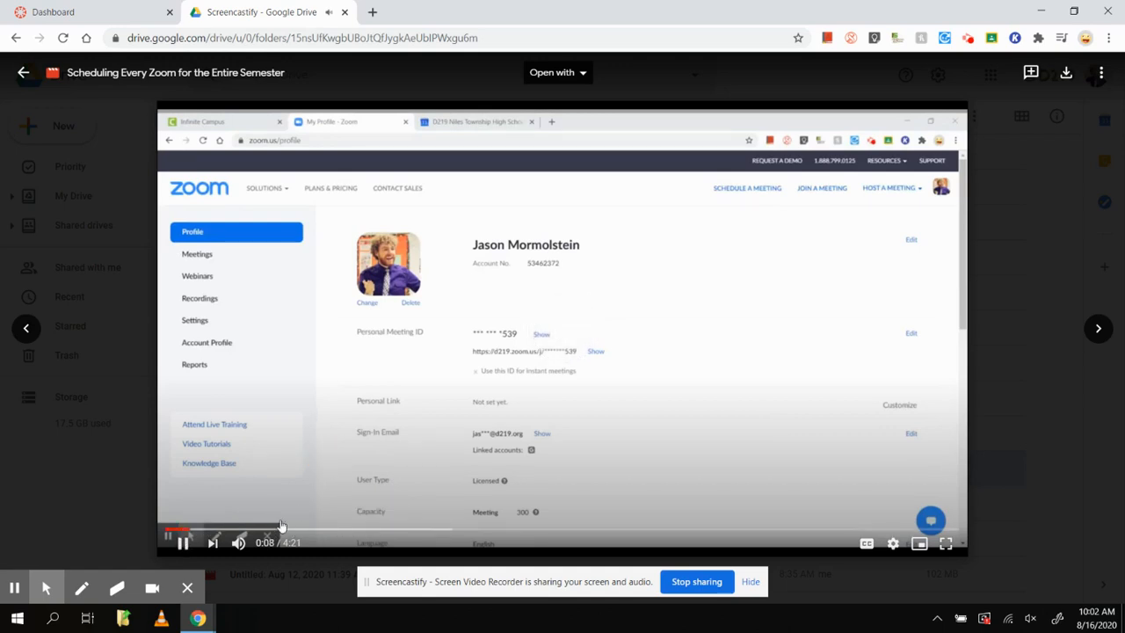
click(329, 457)
Return to Canvas, review the account's Notification Preferences for all activity categories, and open the account settings
click(113, 11)
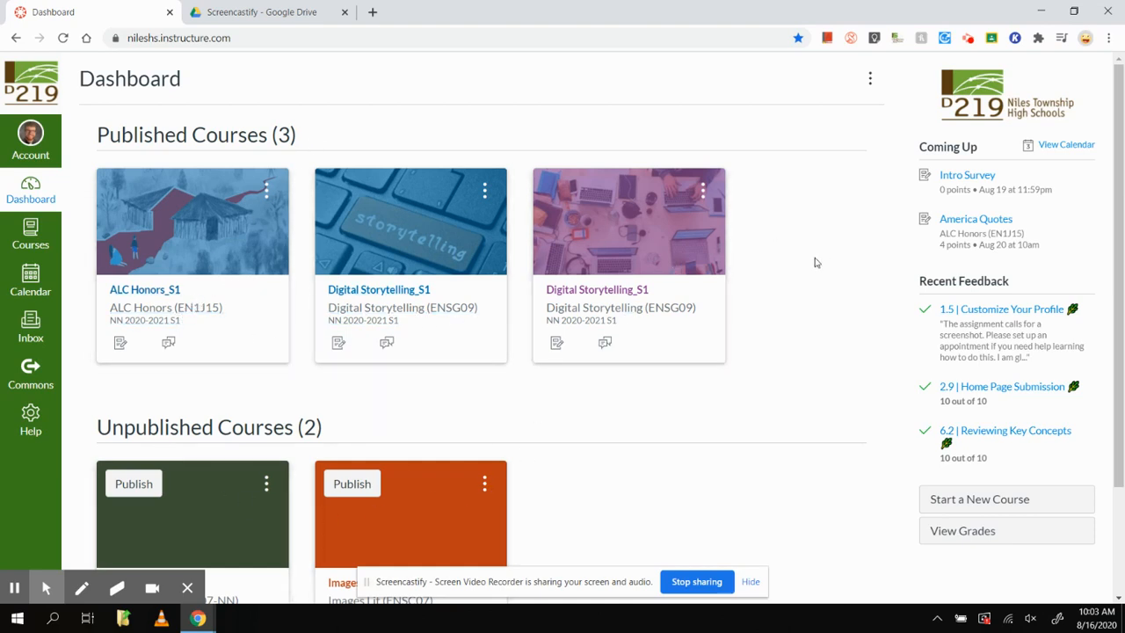
click(33, 146)
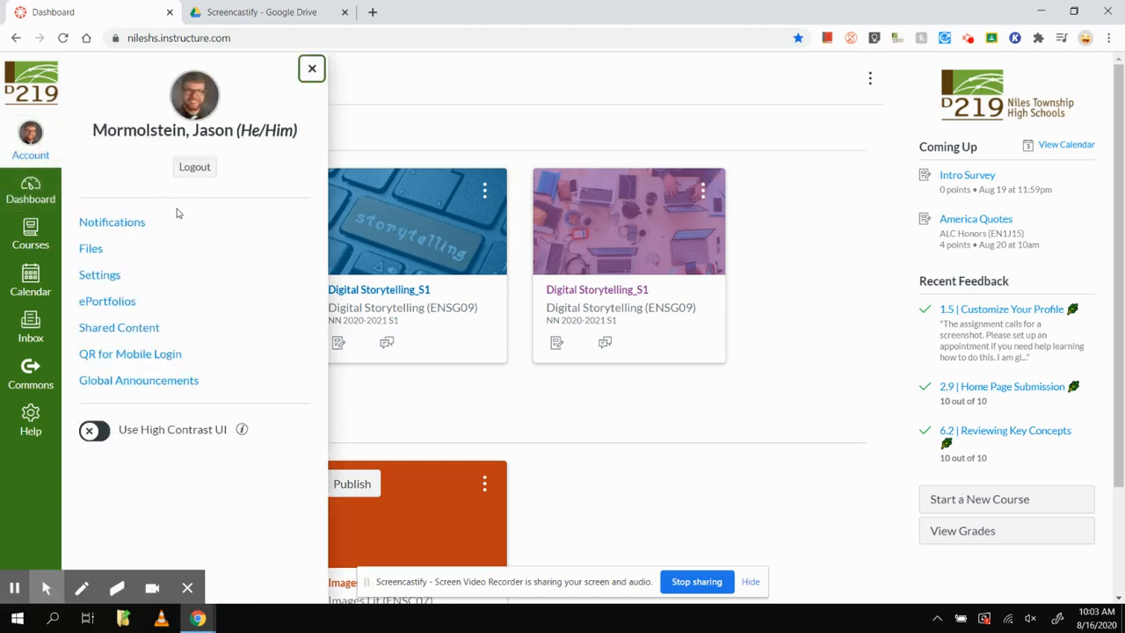
click(130, 224)
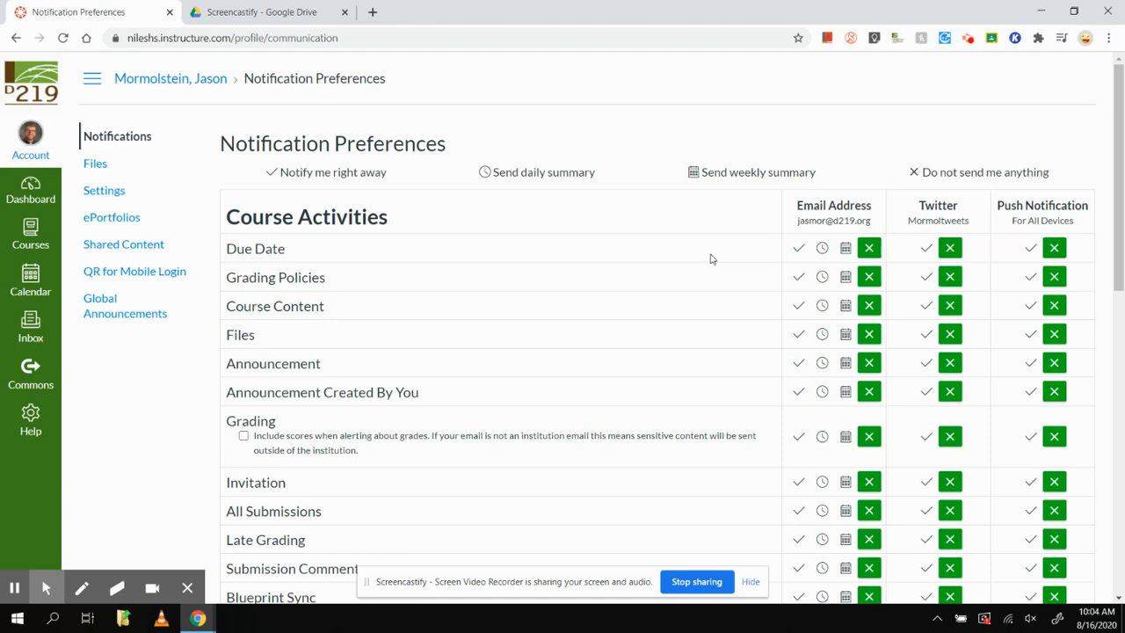
scroll(712, 255, down, 8)
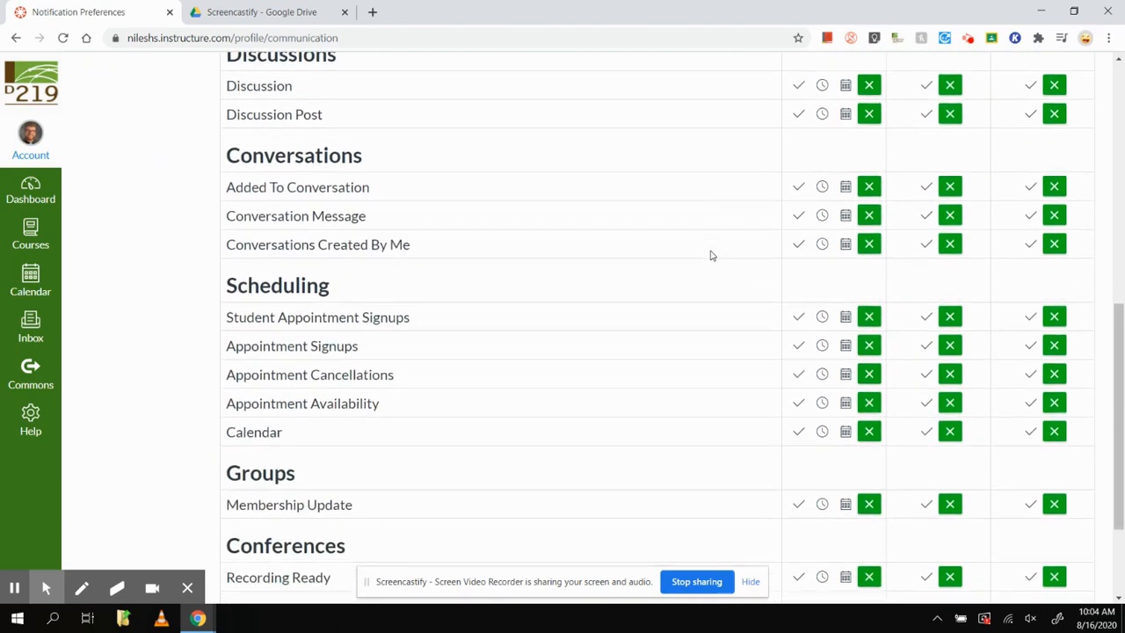
scroll(713, 255, up, 7)
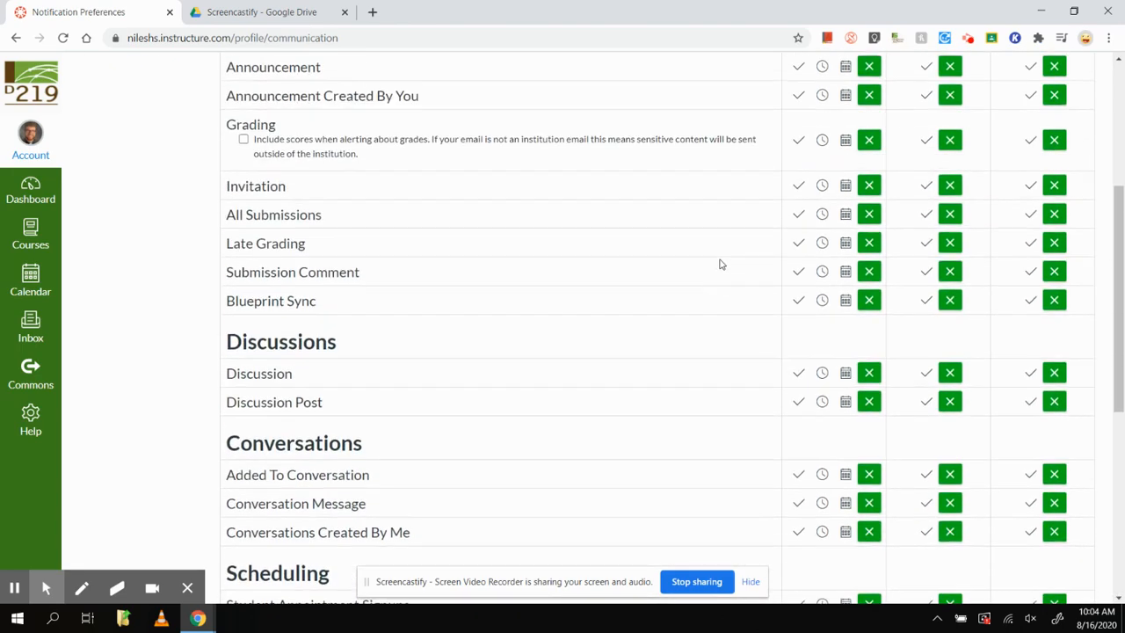
scroll(719, 263, up, 1)
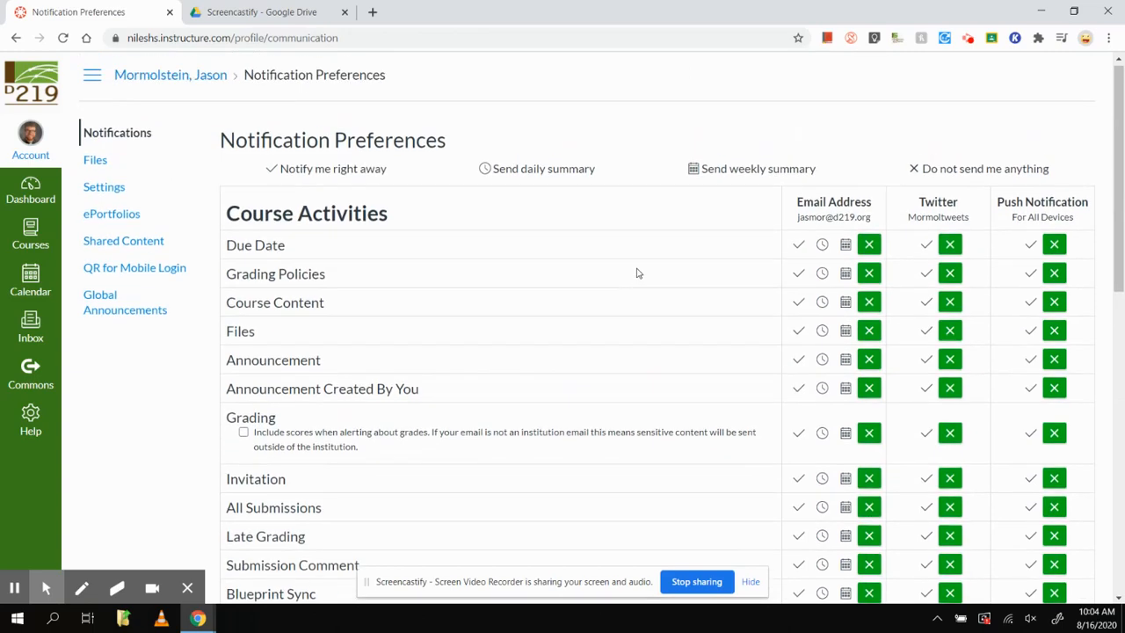
click(104, 189)
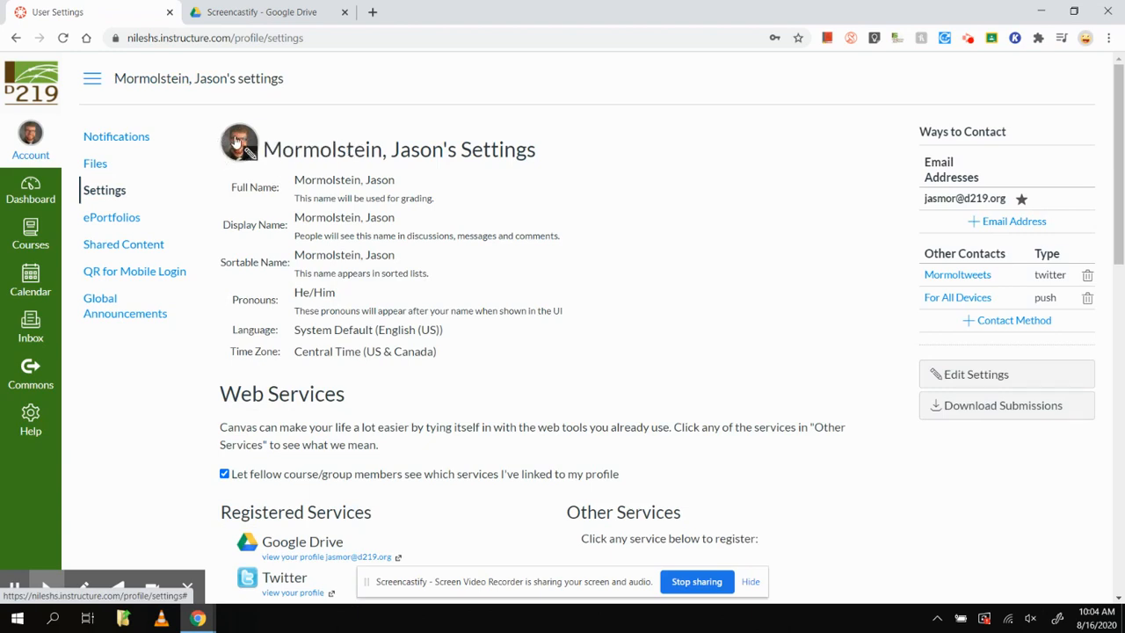
Try to upload the "Incredibly Handsome Profile Picture" image from Downloads as the profile picture, shifting the crop over the whole head
click(236, 144)
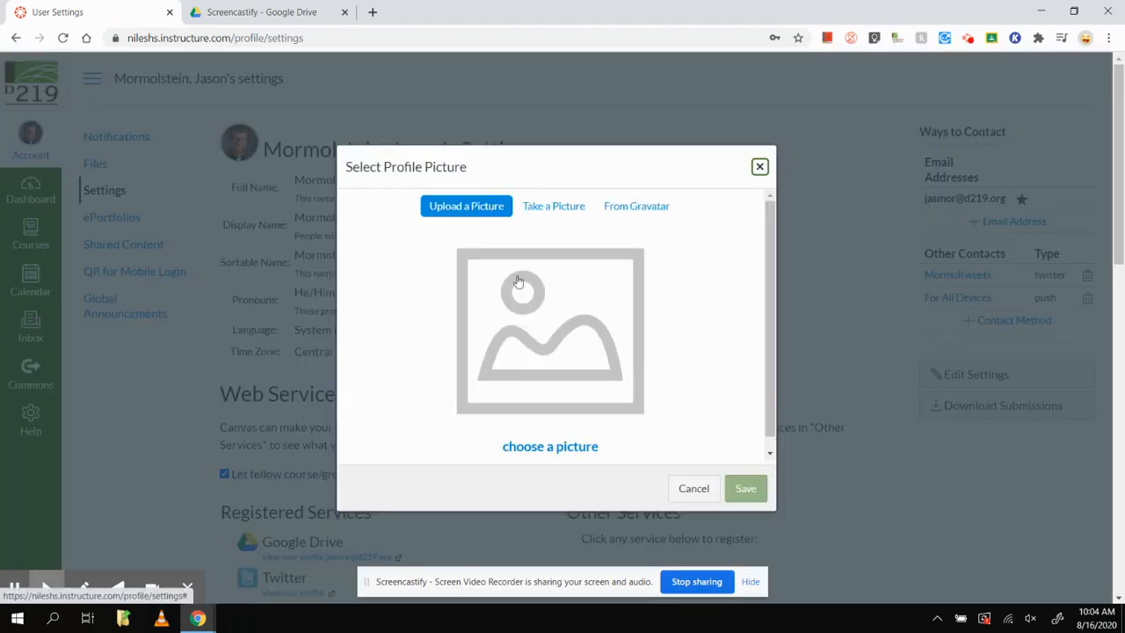
click(552, 335)
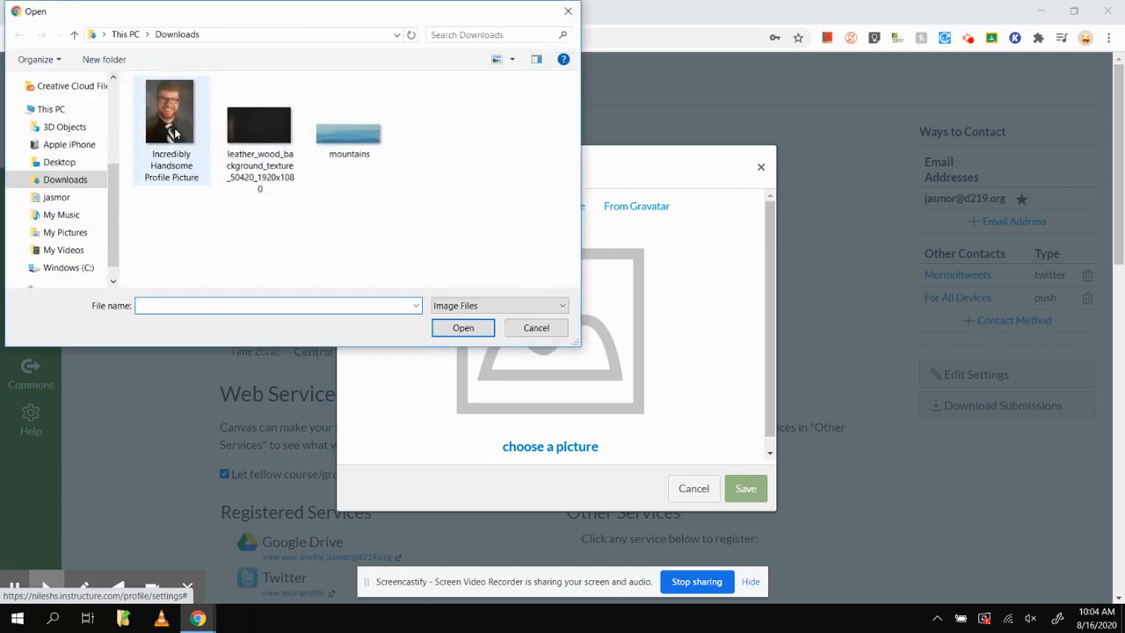
click(175, 132)
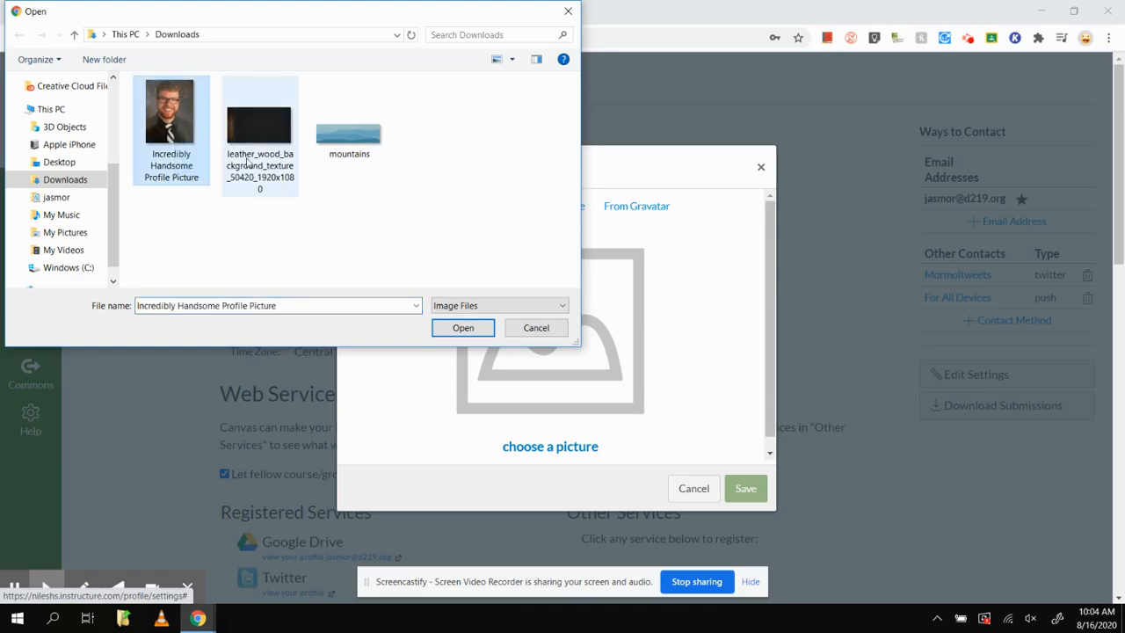
click(463, 327)
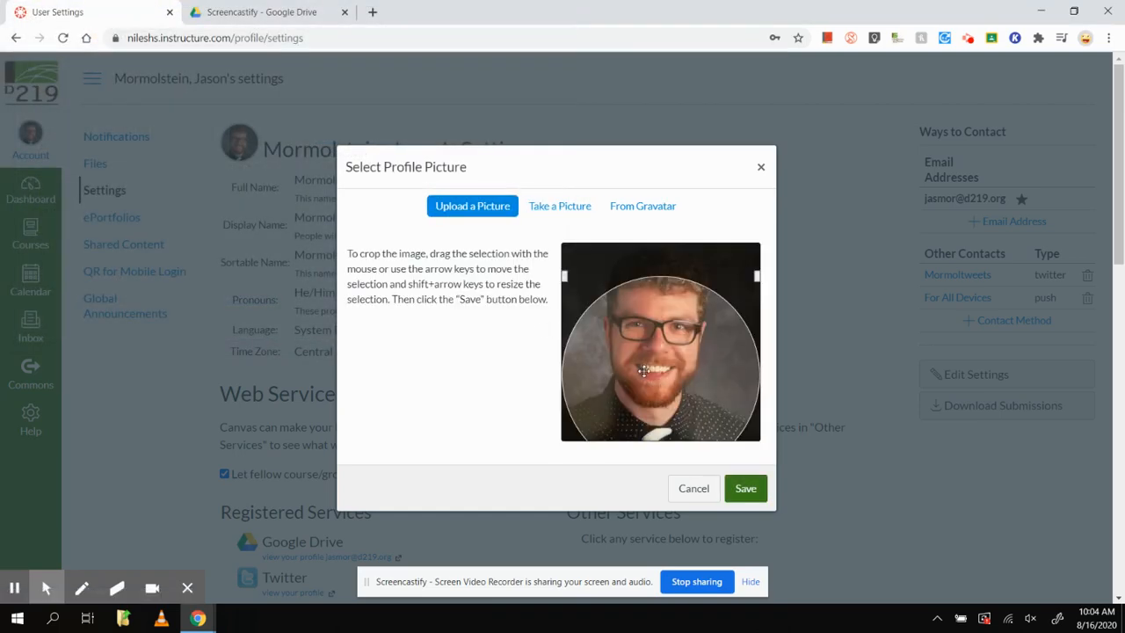
drag(644, 371, 676, 268)
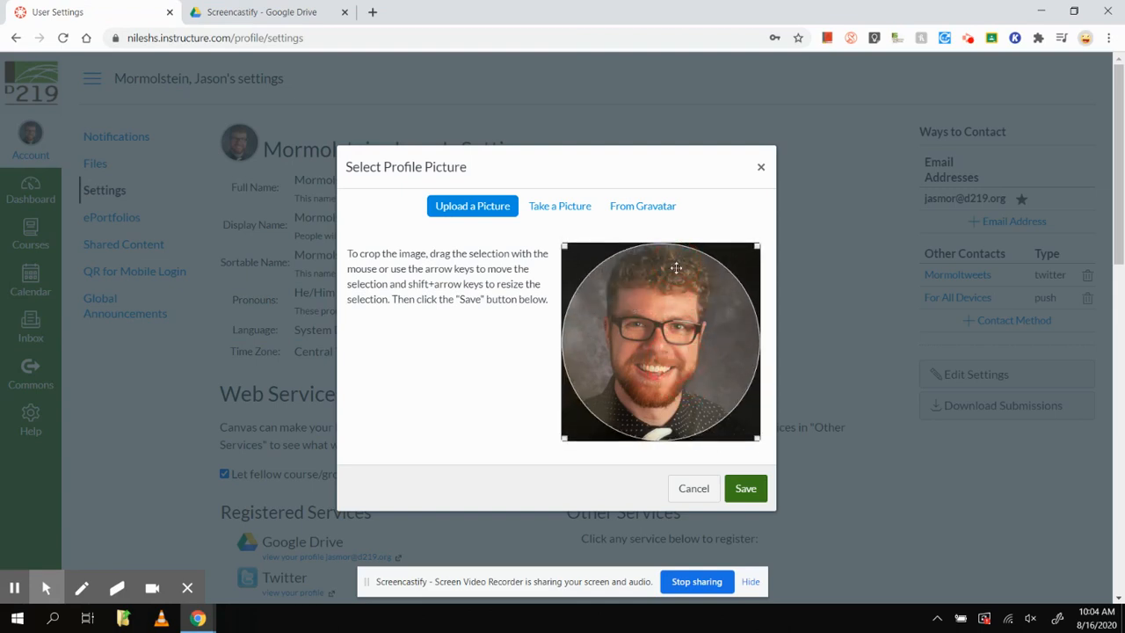
drag(759, 245, 813, 202)
click(760, 167)
Look over the registered web services, select He/Him as the account's pronouns and save the user settings
scroll(395, 353, down, 2)
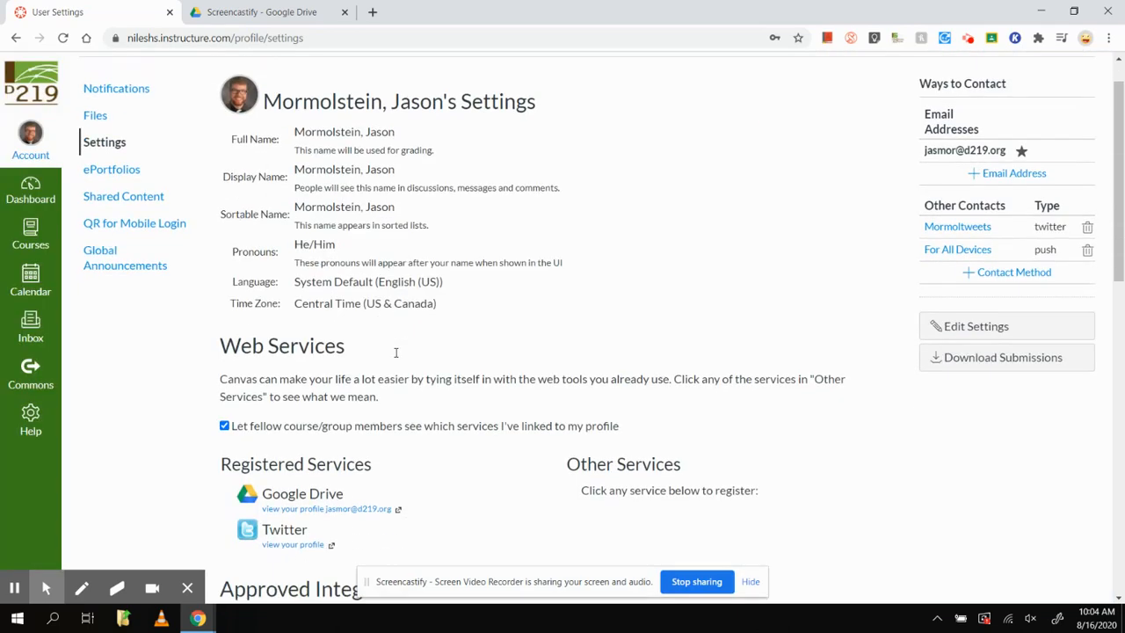
scroll(395, 353, down, 2)
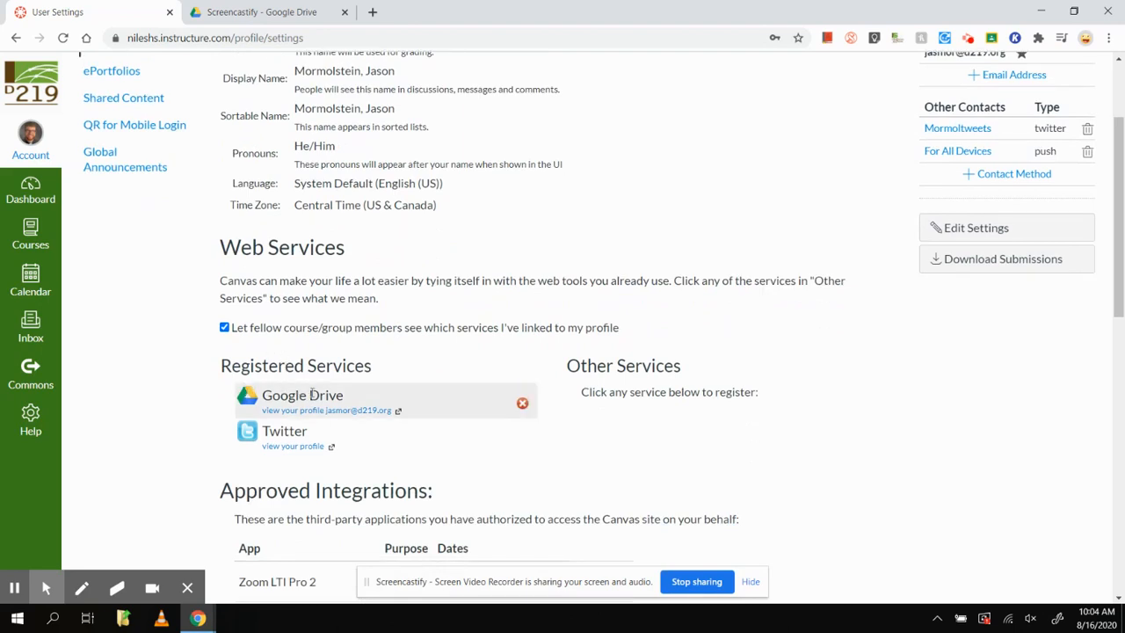
mouse_move(414, 396)
scroll(601, 497, up, 2)
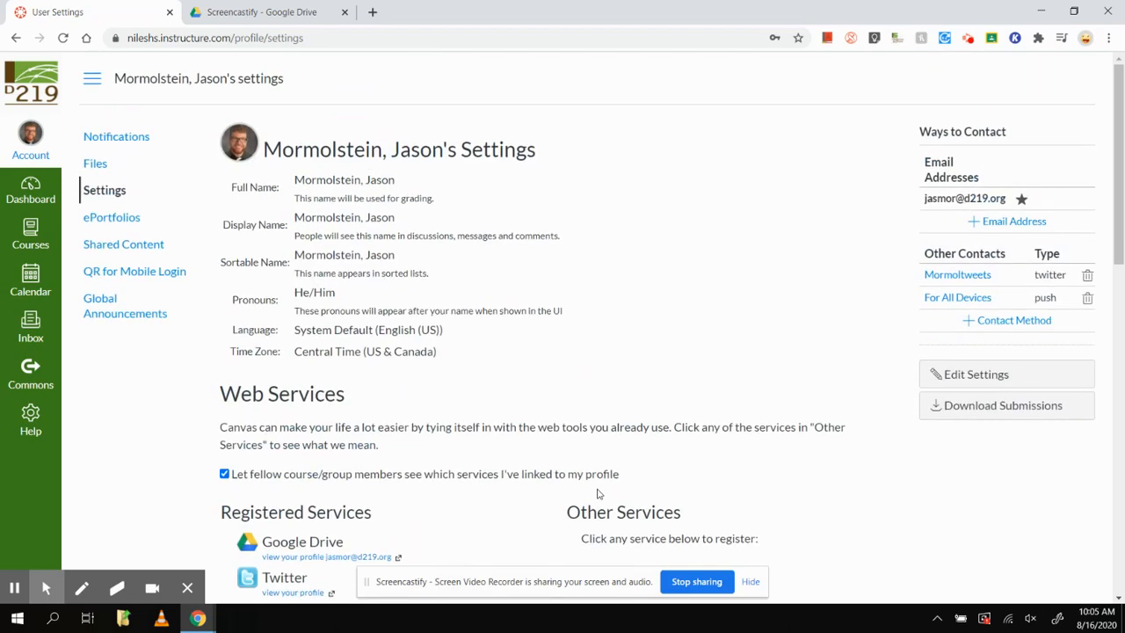
click(982, 375)
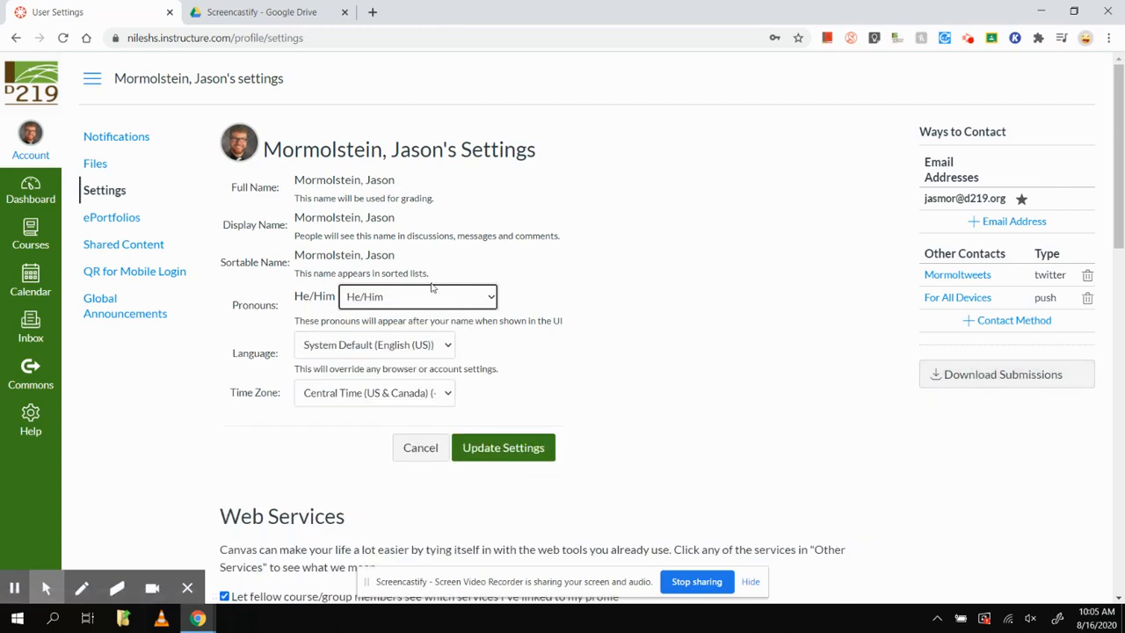
click(377, 301)
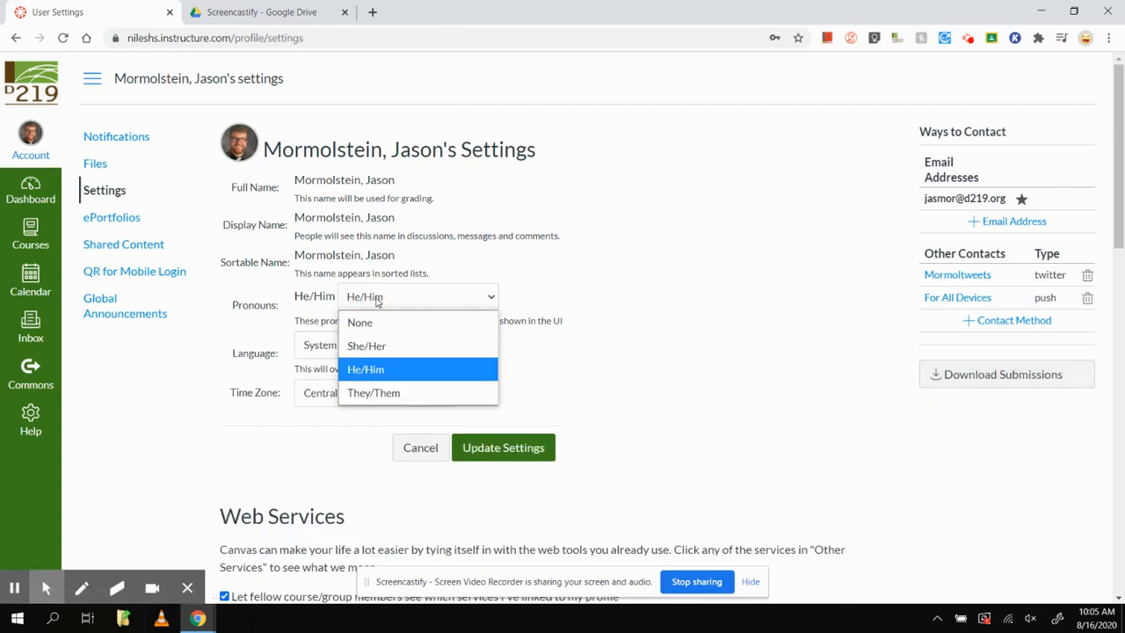
click(382, 370)
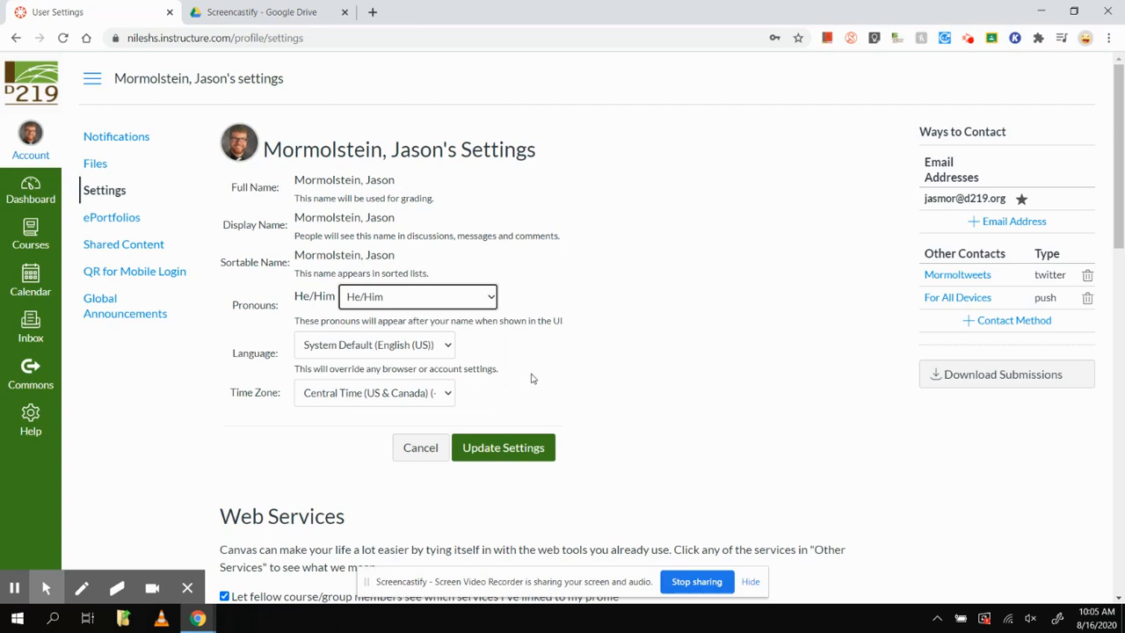
click(507, 452)
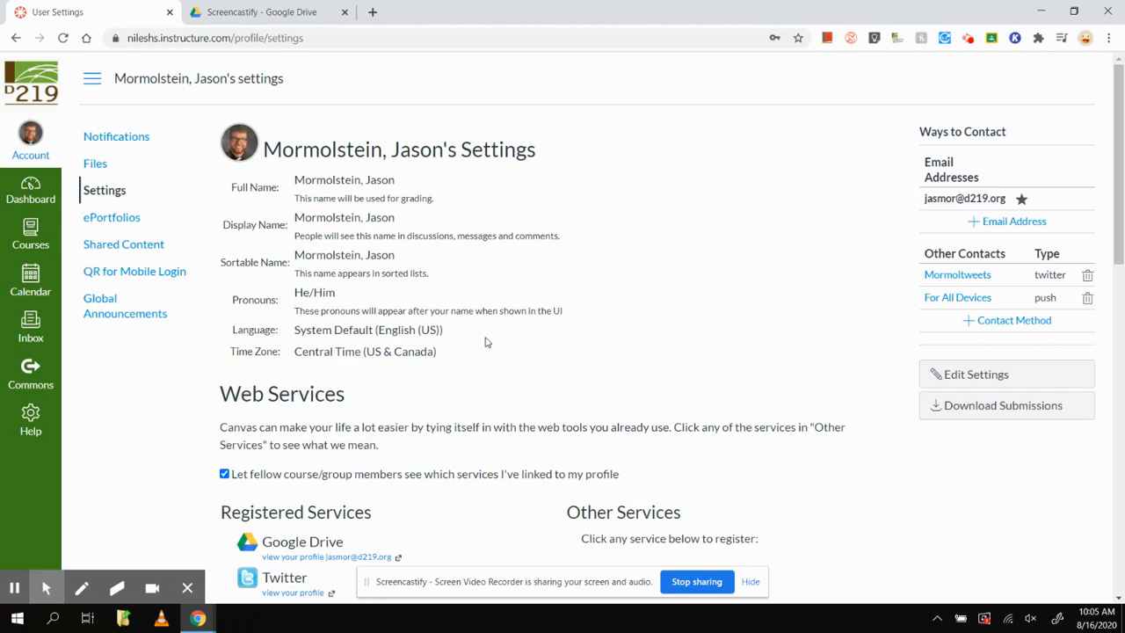
scroll(488, 339, down, 3)
scroll(490, 334, up, 3)
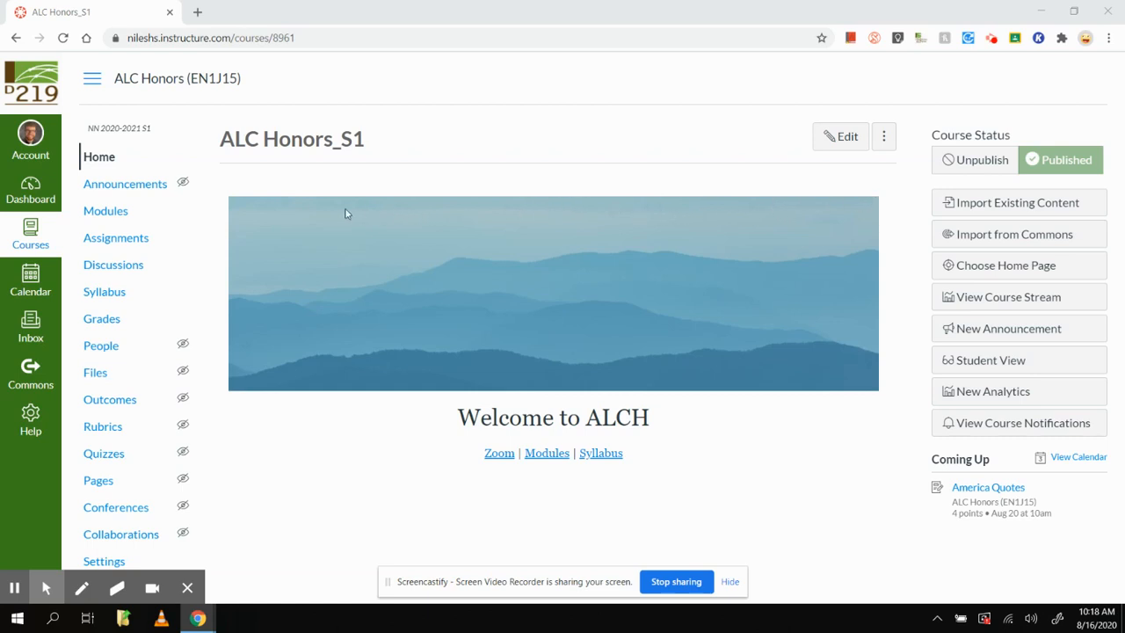
Open the list of all courses and examine which ones are starred for display
click(29, 230)
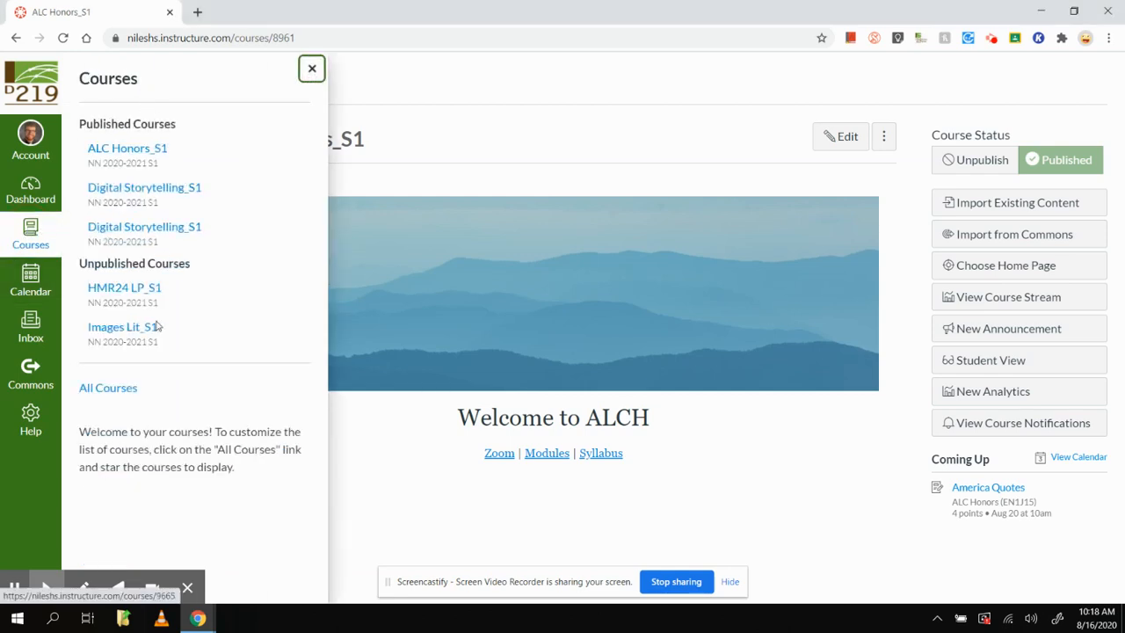
click(104, 392)
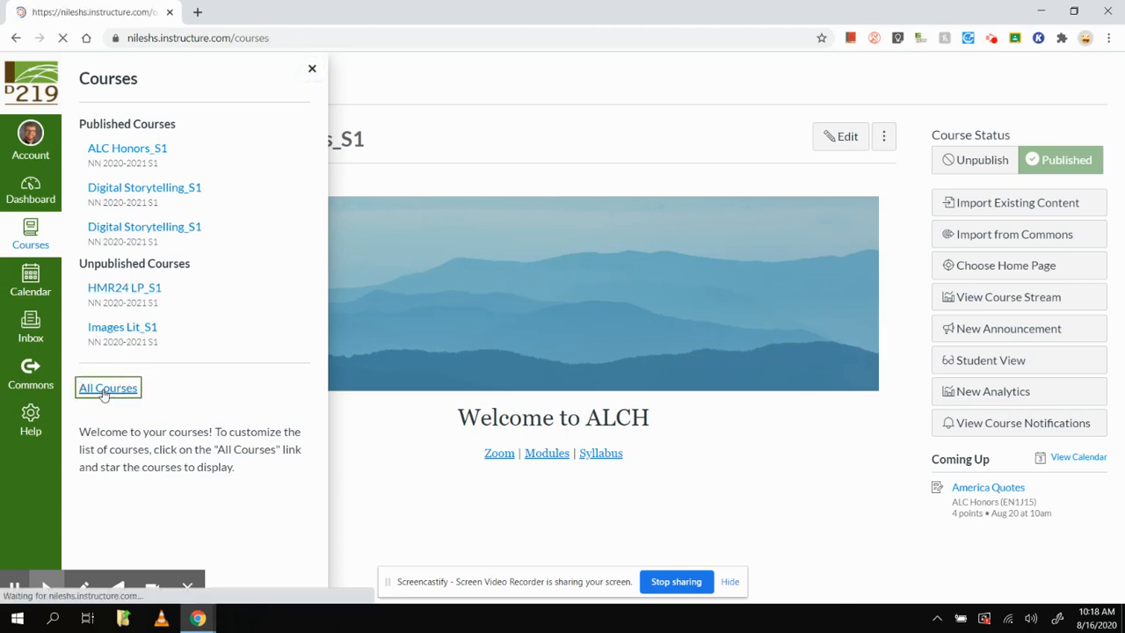
scroll(203, 206, down, 1)
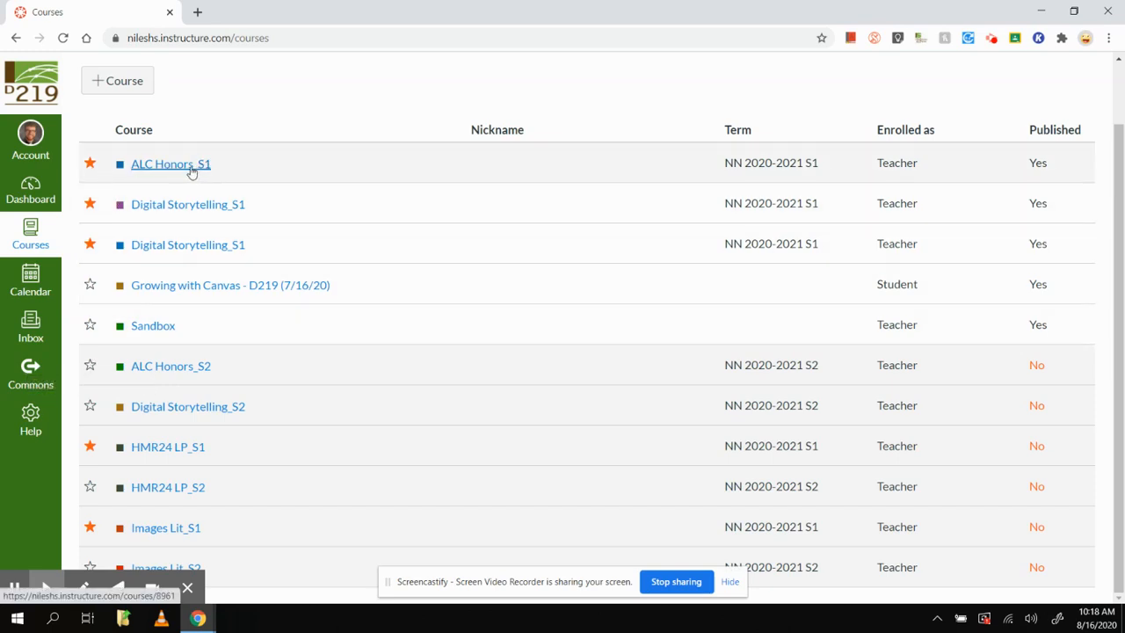
click(90, 203)
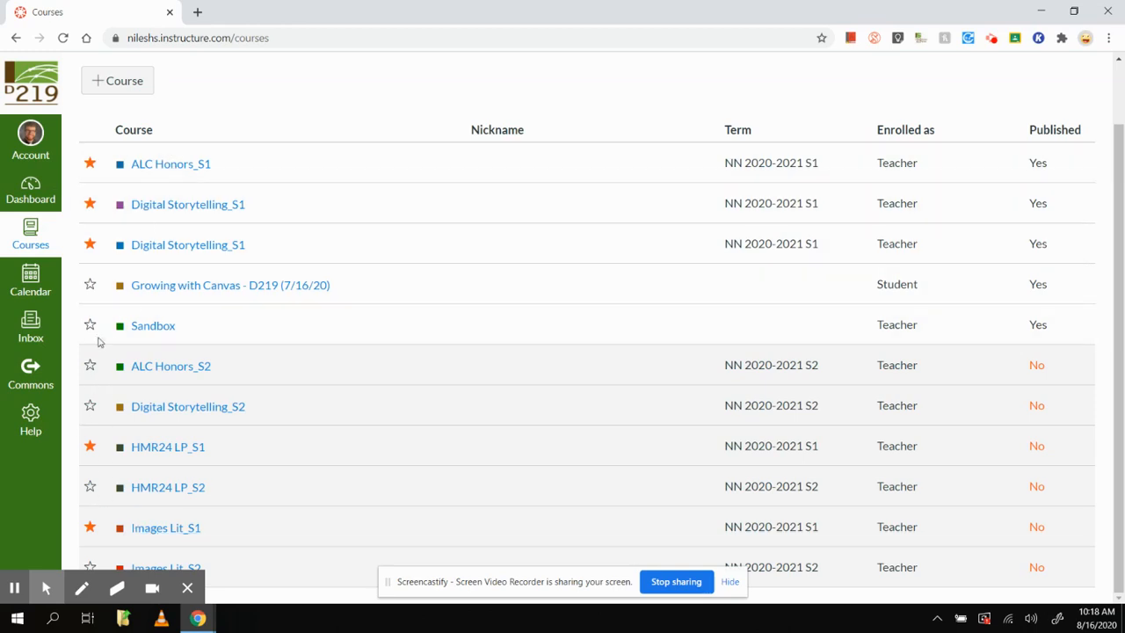
Open the unpublished Images Lit_S1 course and go to its settings
click(37, 230)
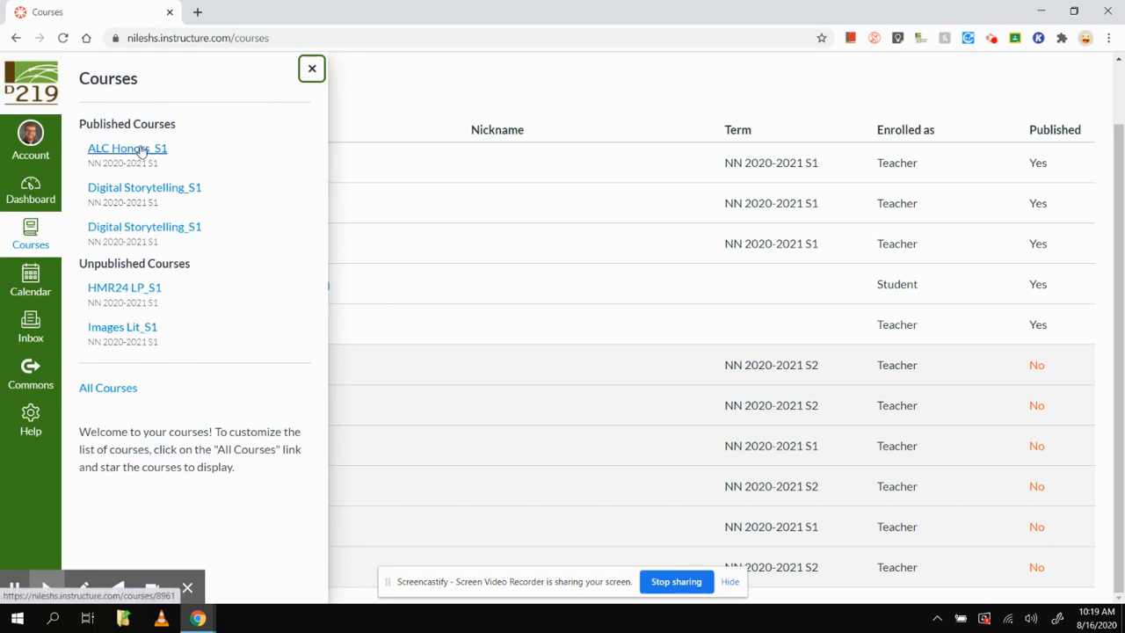
click(137, 334)
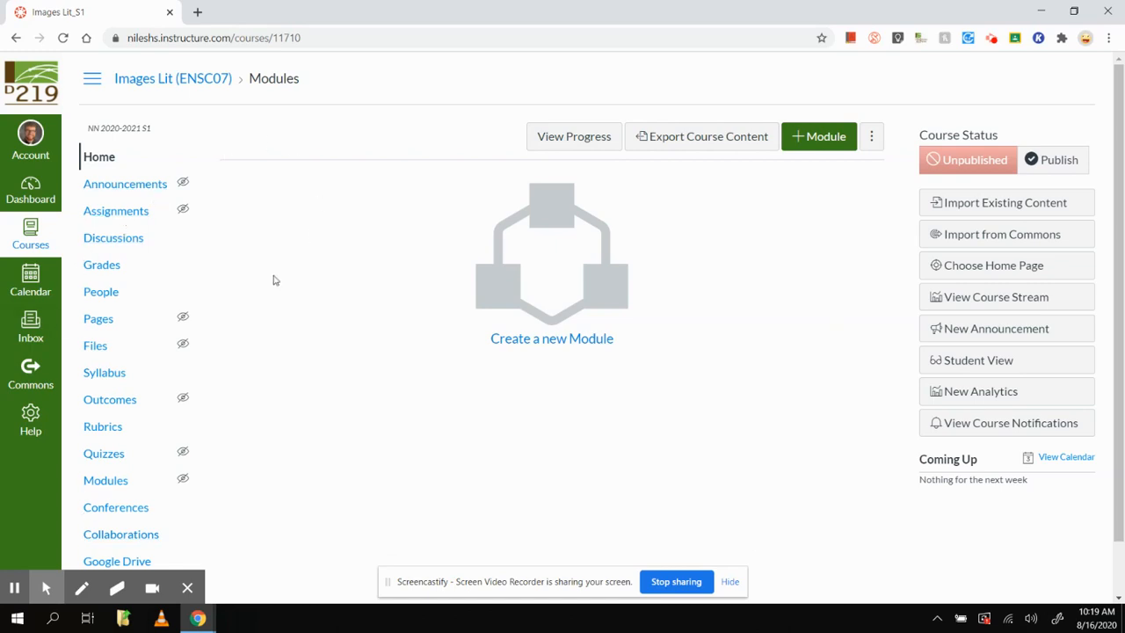
scroll(193, 358, down, 1)
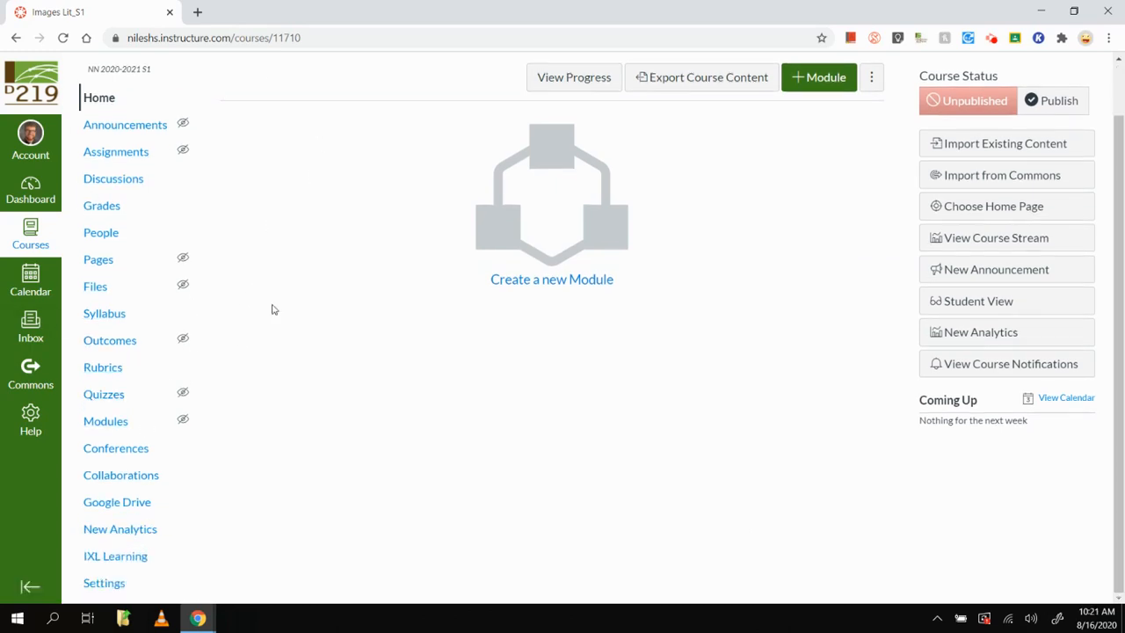
click(110, 586)
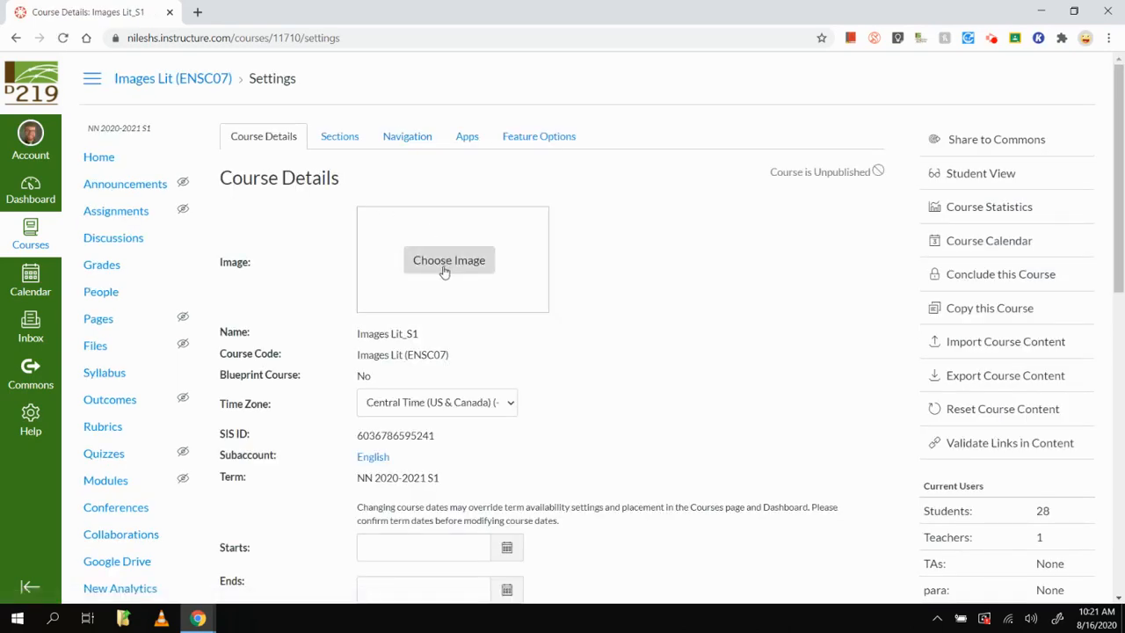
Set the course image by searching Unsplash for "movie theater" and choosing the arched auditorium photo with the lit screen
click(445, 264)
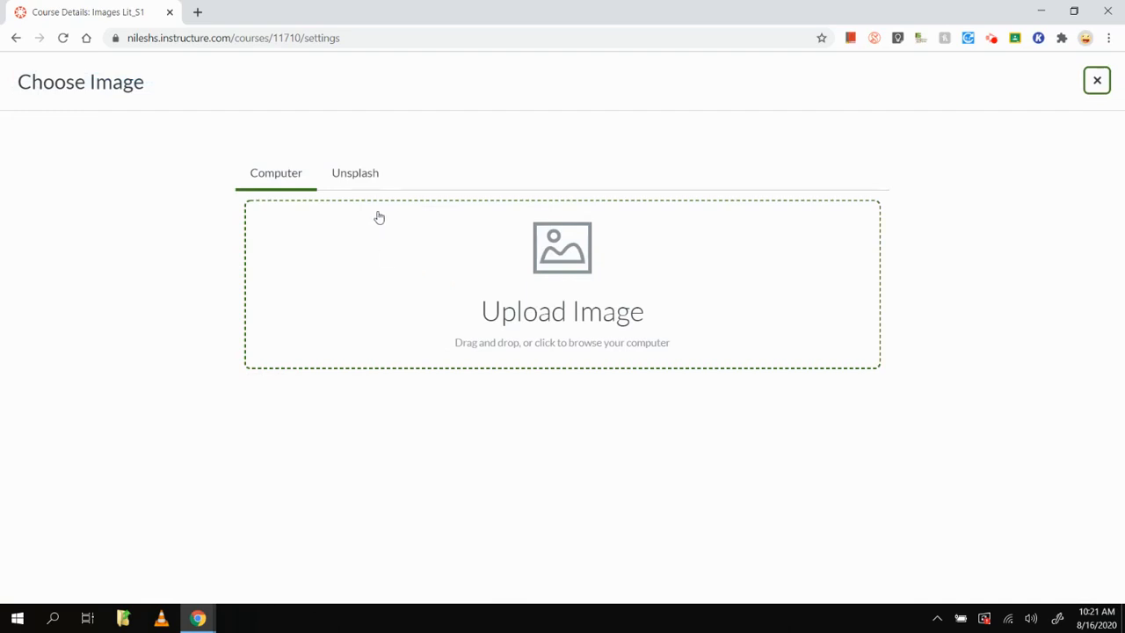
click(366, 181)
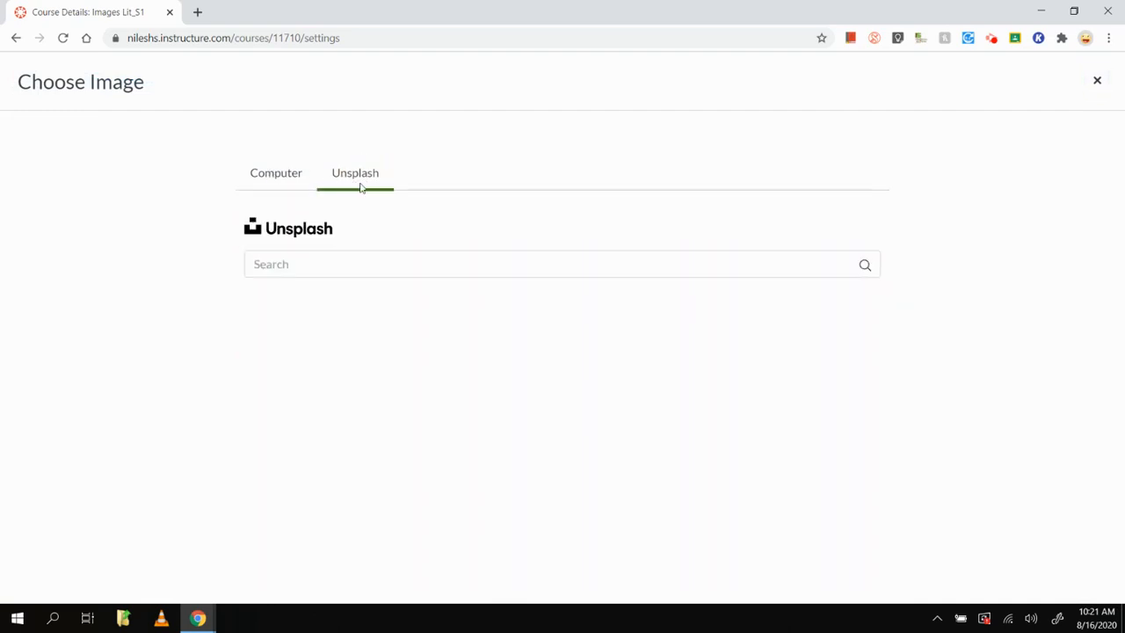
click(440, 264)
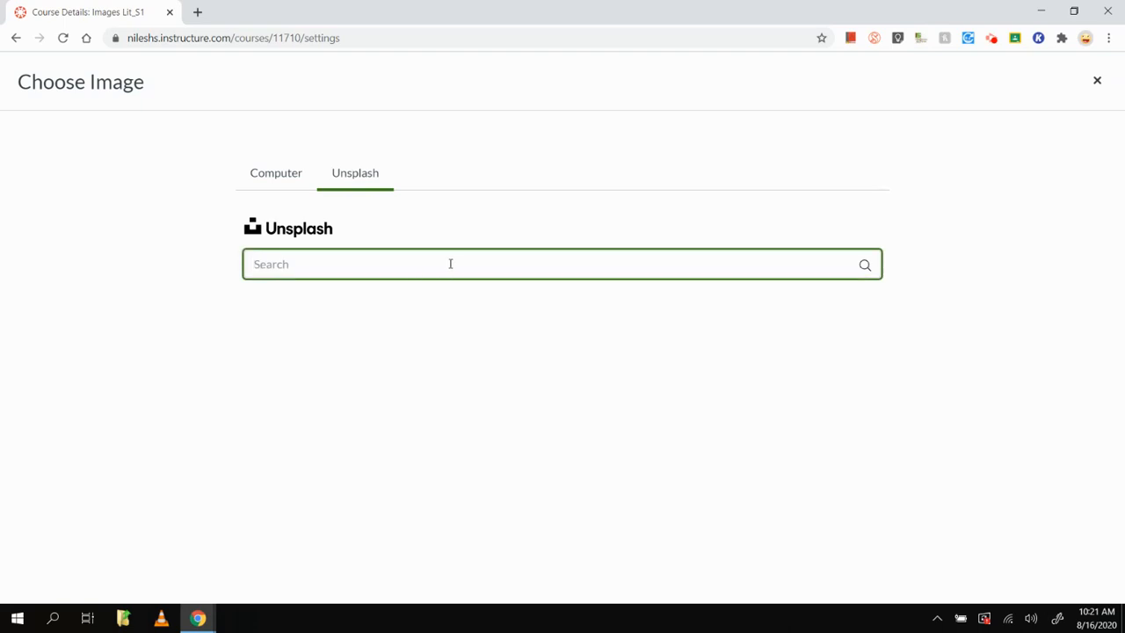
text(theater)
key(Home)
text(movie)
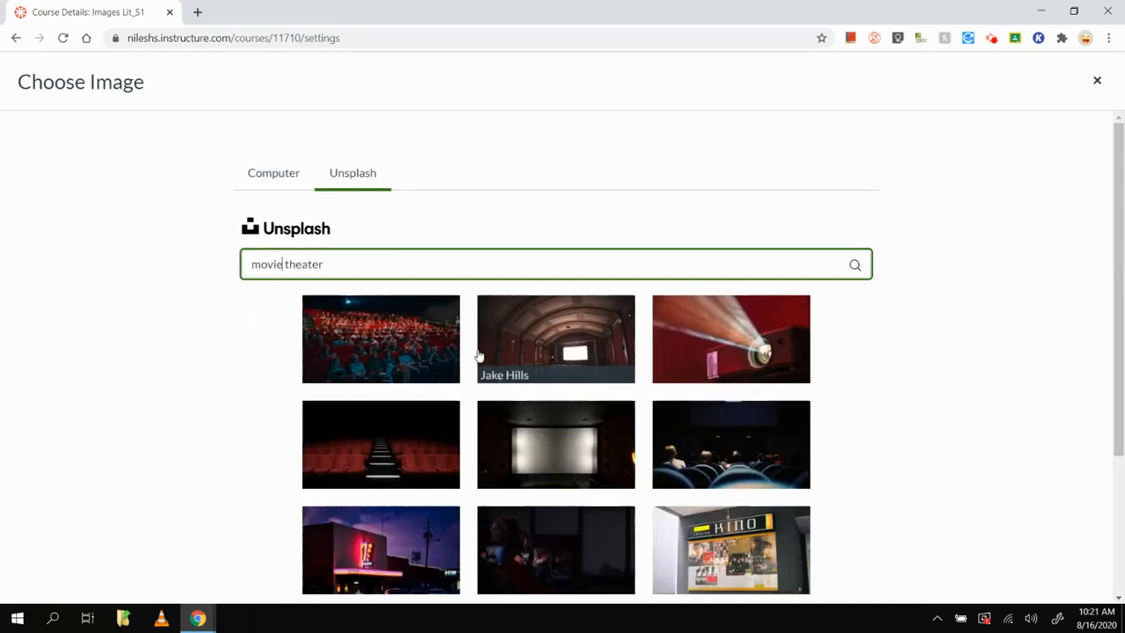
click(572, 343)
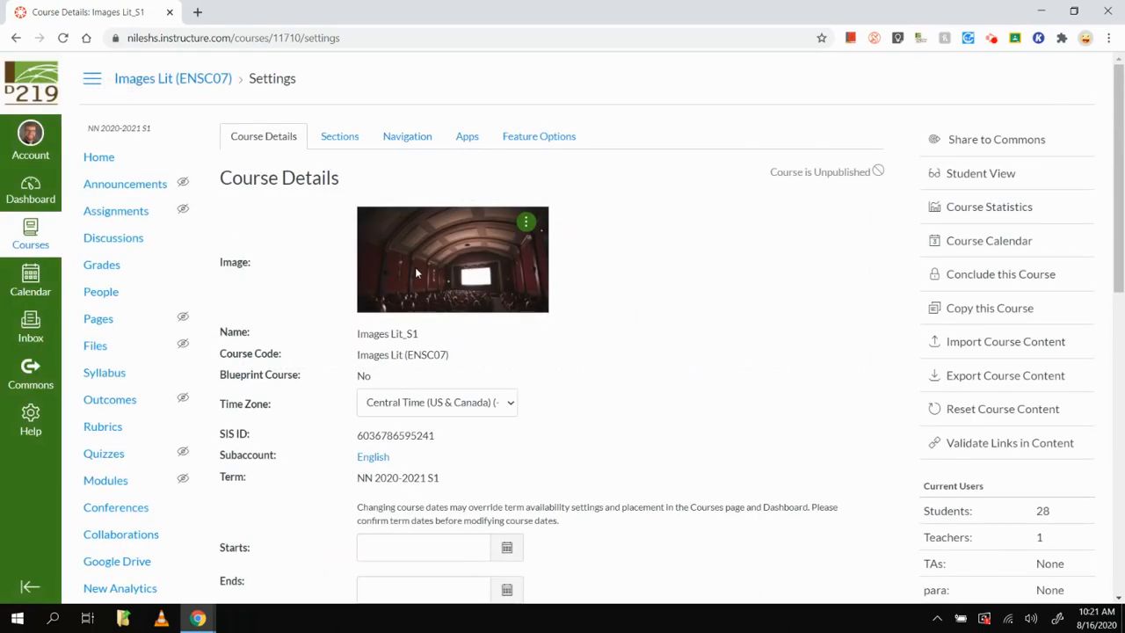
Look over the course details and examine the D219 Standard Grading Scale in the course grading scheme without changing it
scroll(413, 303, down, 3)
scroll(415, 302, up, 3)
scroll(415, 301, down, 7)
scroll(421, 301, up, 1)
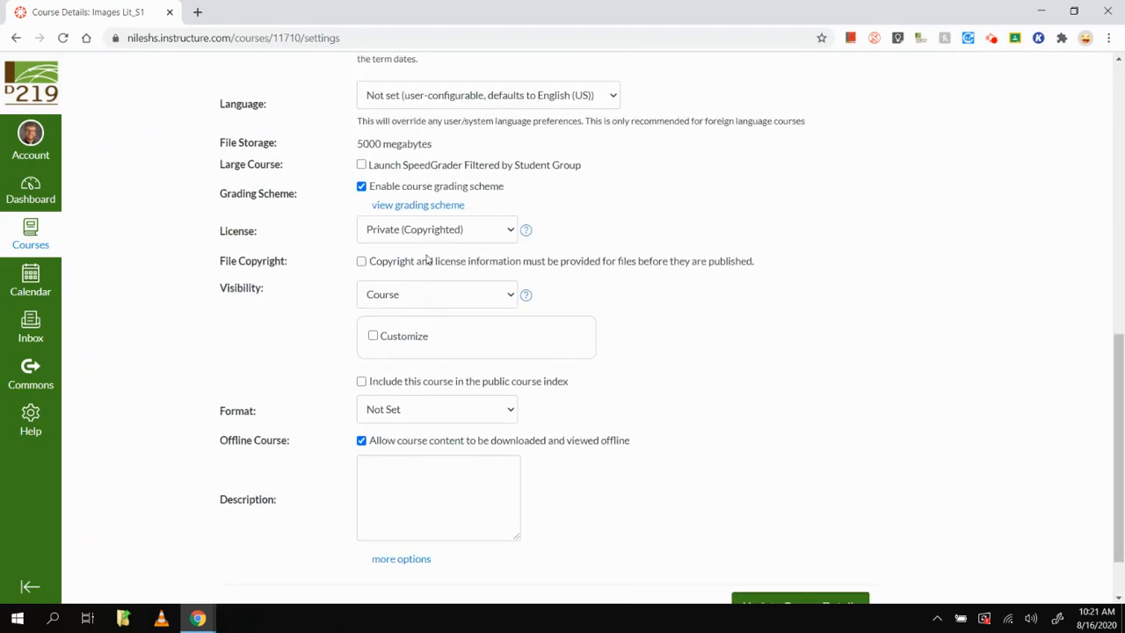
scroll(440, 209, up, 1)
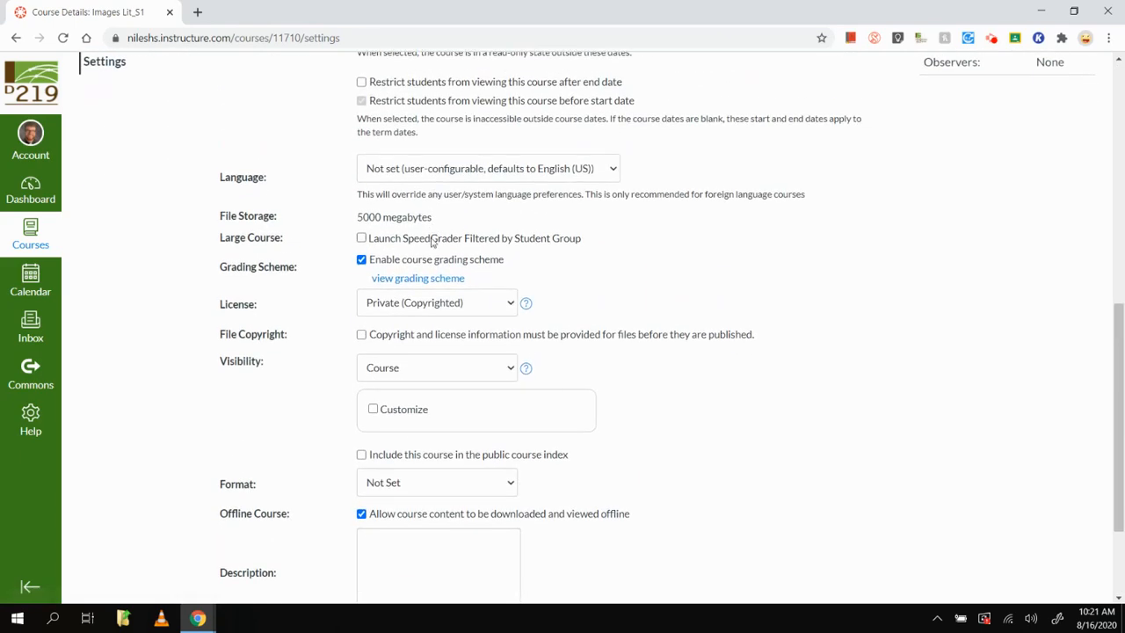
scroll(431, 243, up, 2)
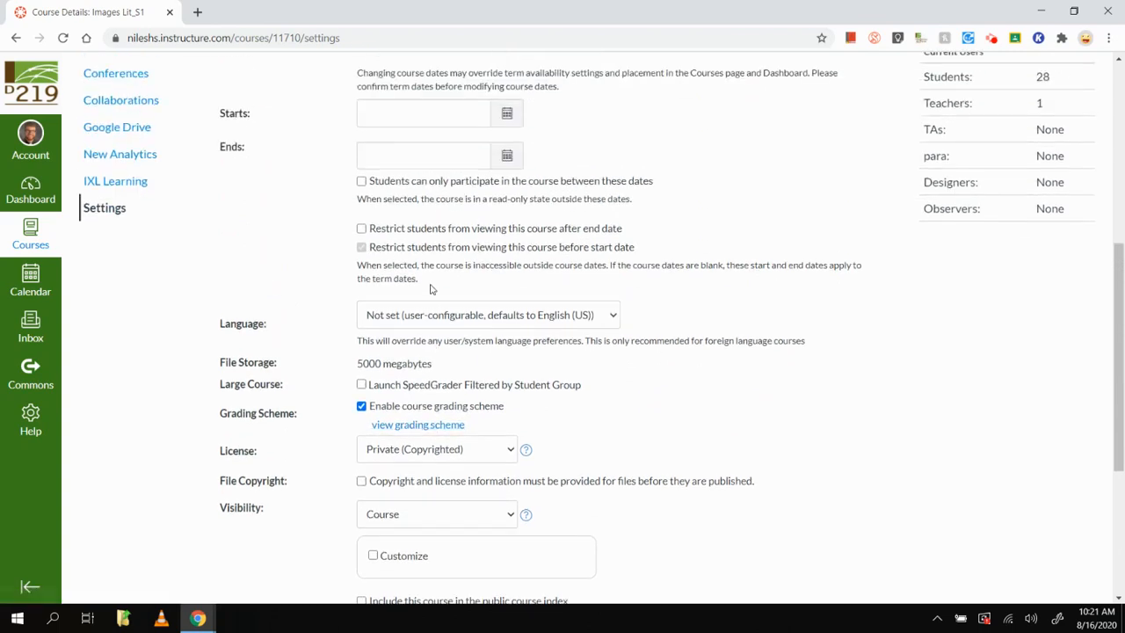
click(404, 427)
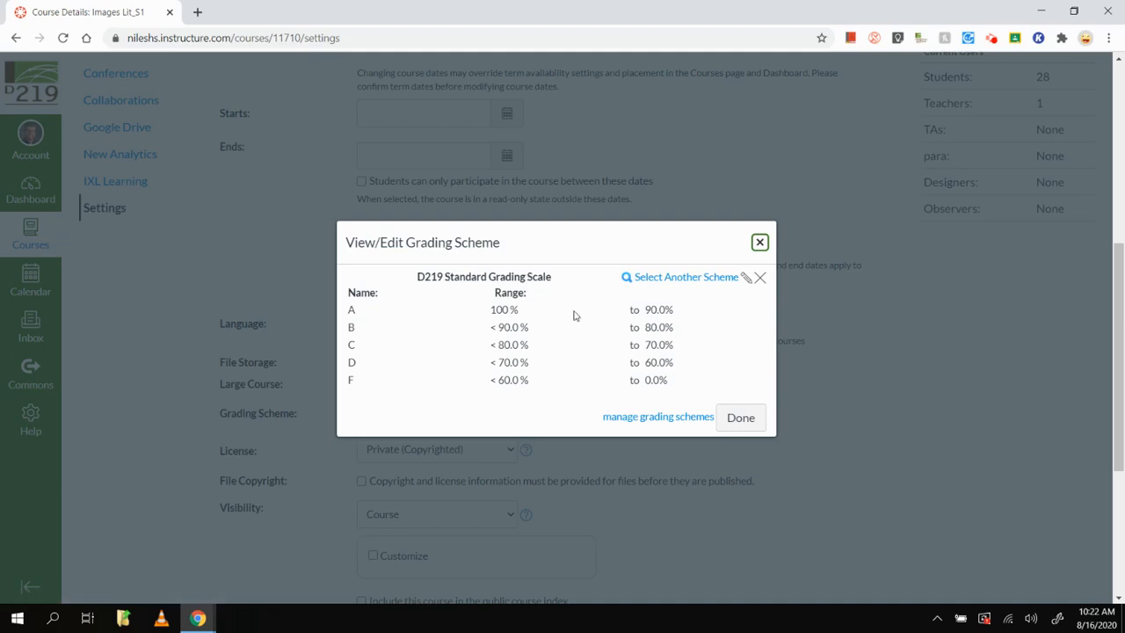
click(648, 278)
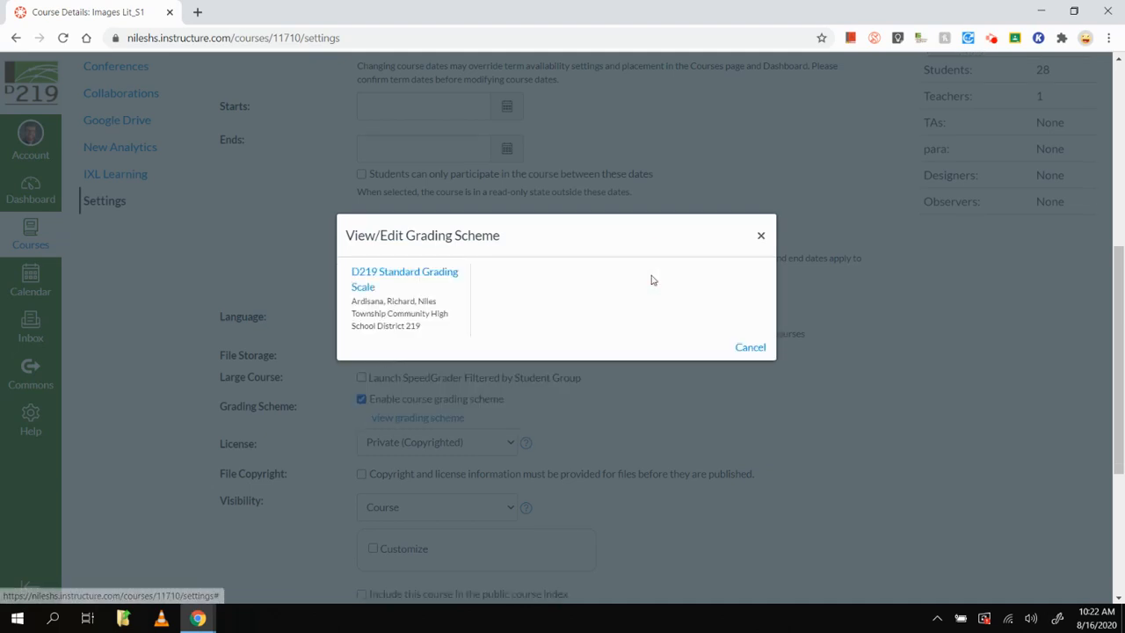
click(387, 276)
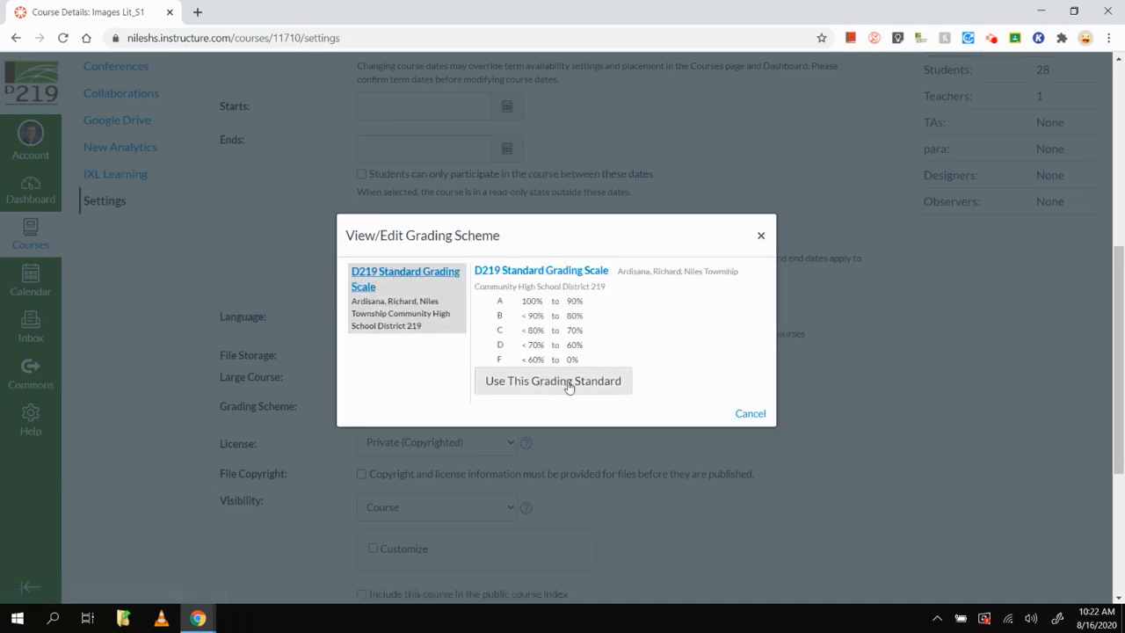
click(760, 237)
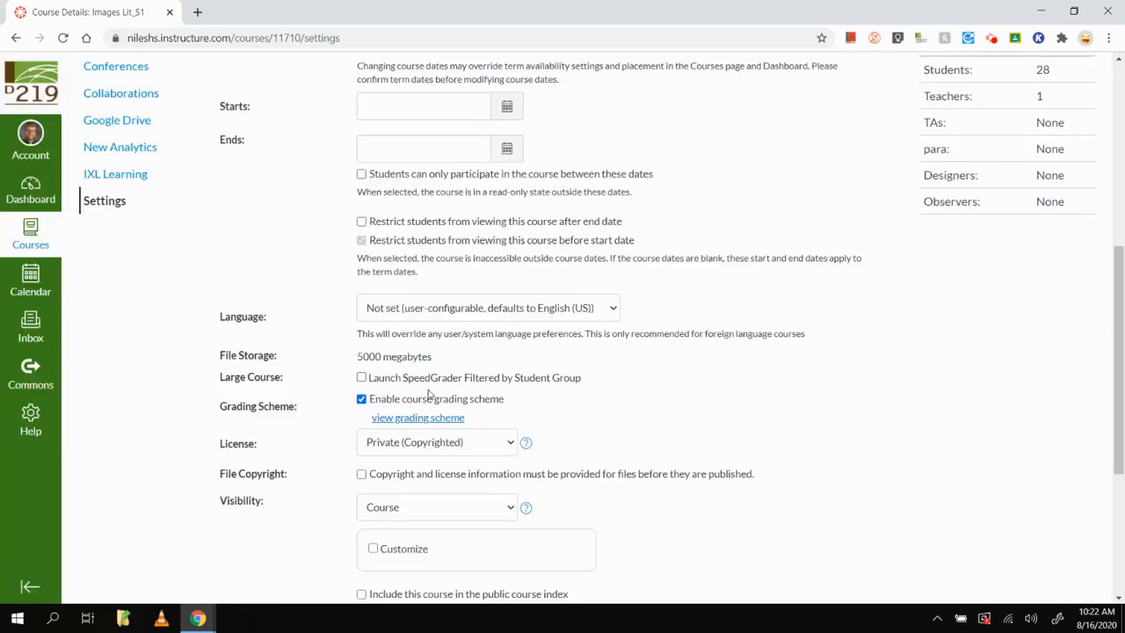
Review the remaining course details and save them with Update Course Details
scroll(413, 417, up, 5)
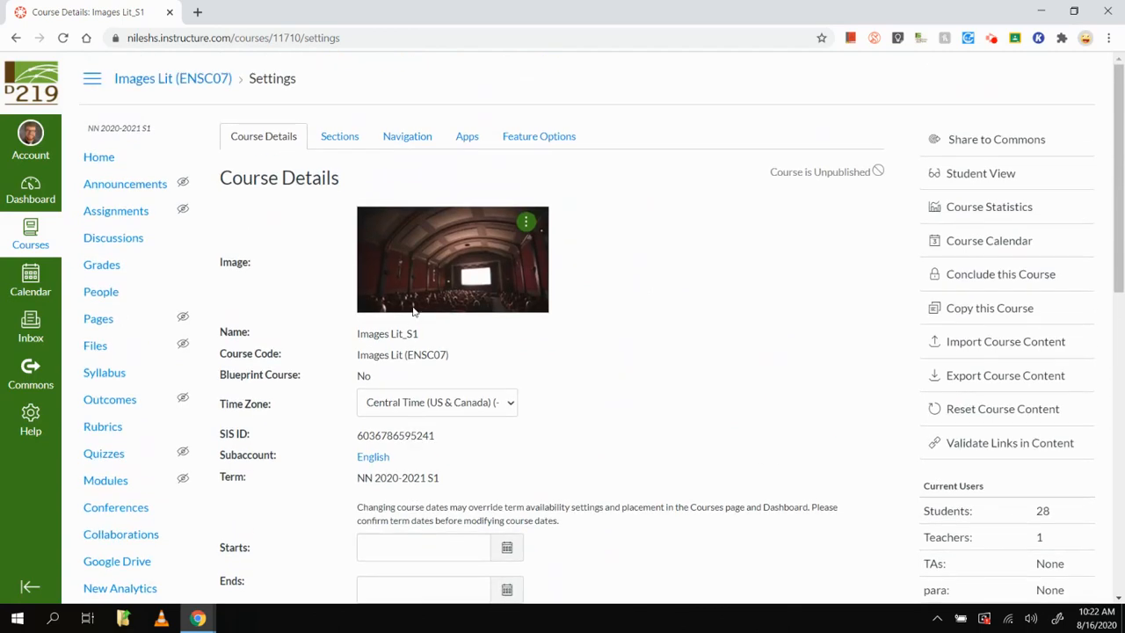
scroll(413, 311, down, 6)
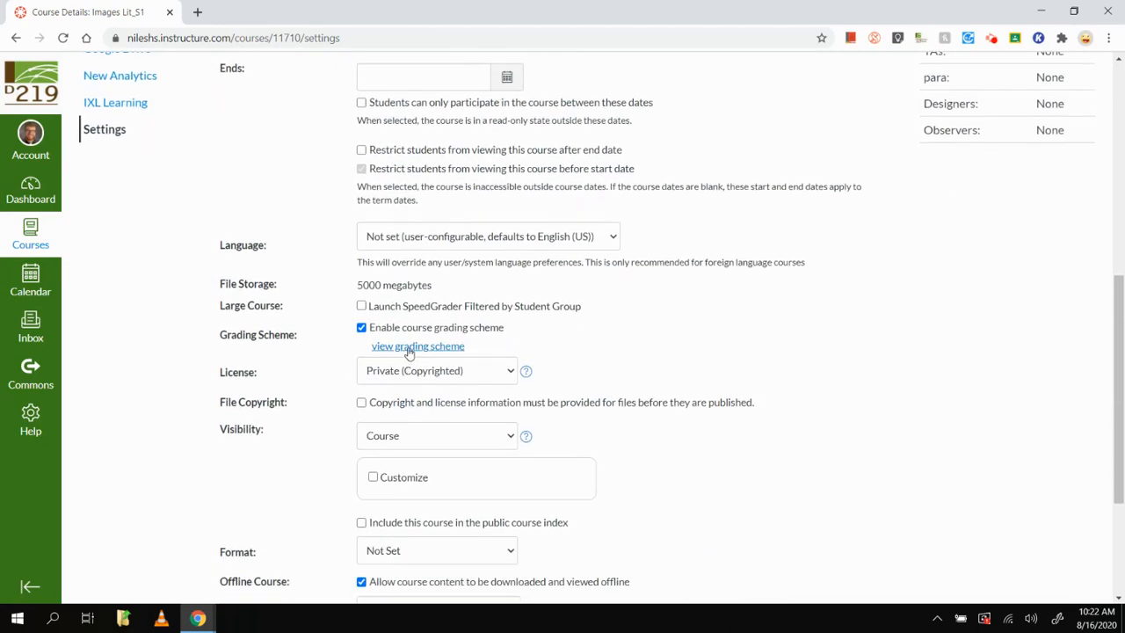
scroll(495, 347, down, 3)
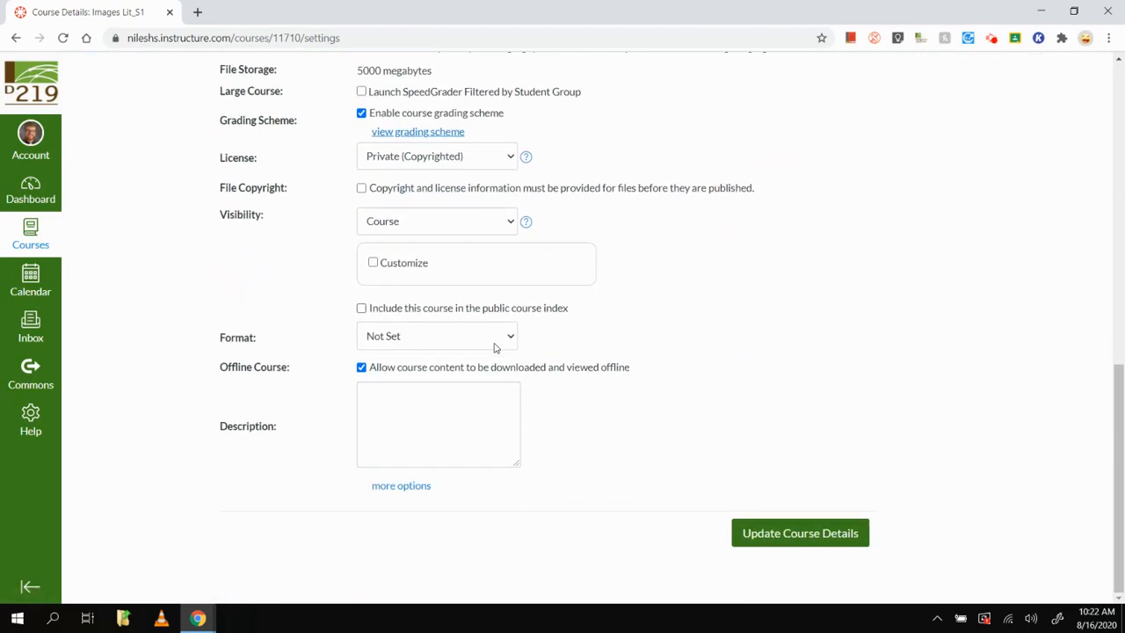
click(793, 535)
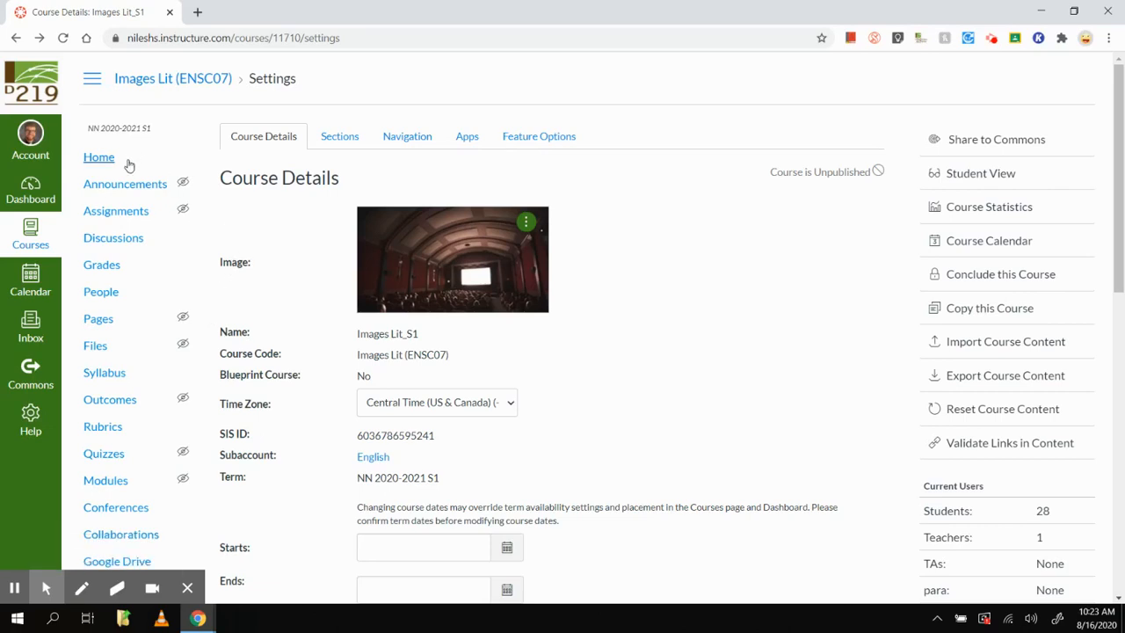
Create a new course page titled "Home"
click(102, 321)
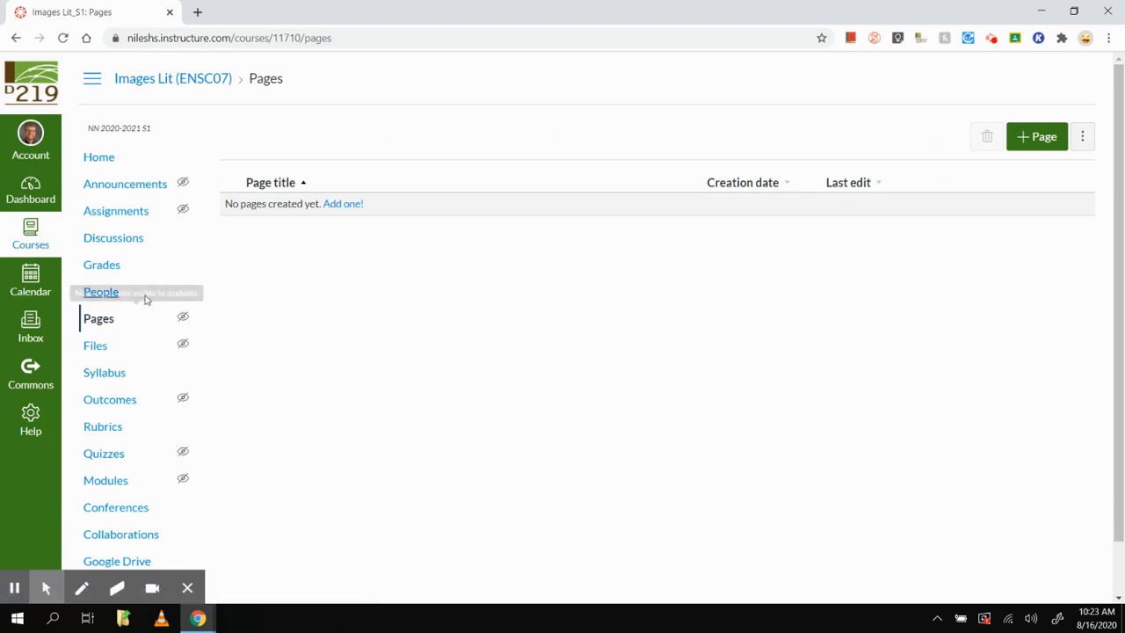
click(1050, 143)
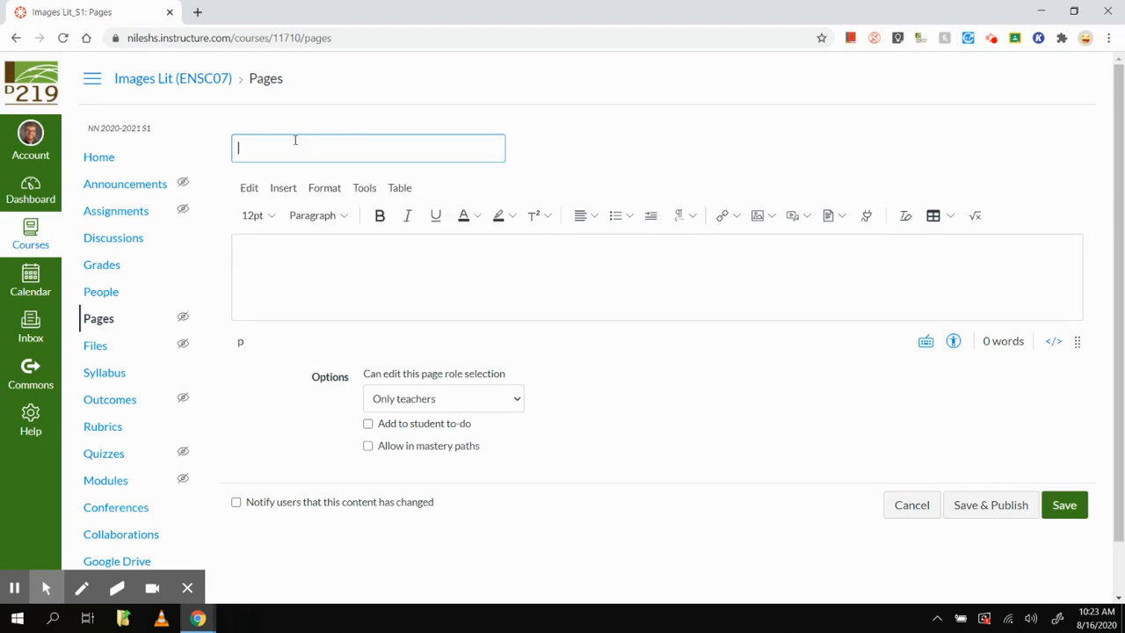
text(Home)
Add the centred 36pt heading "Welcome to Images of Lit" to the page body
click(560, 243)
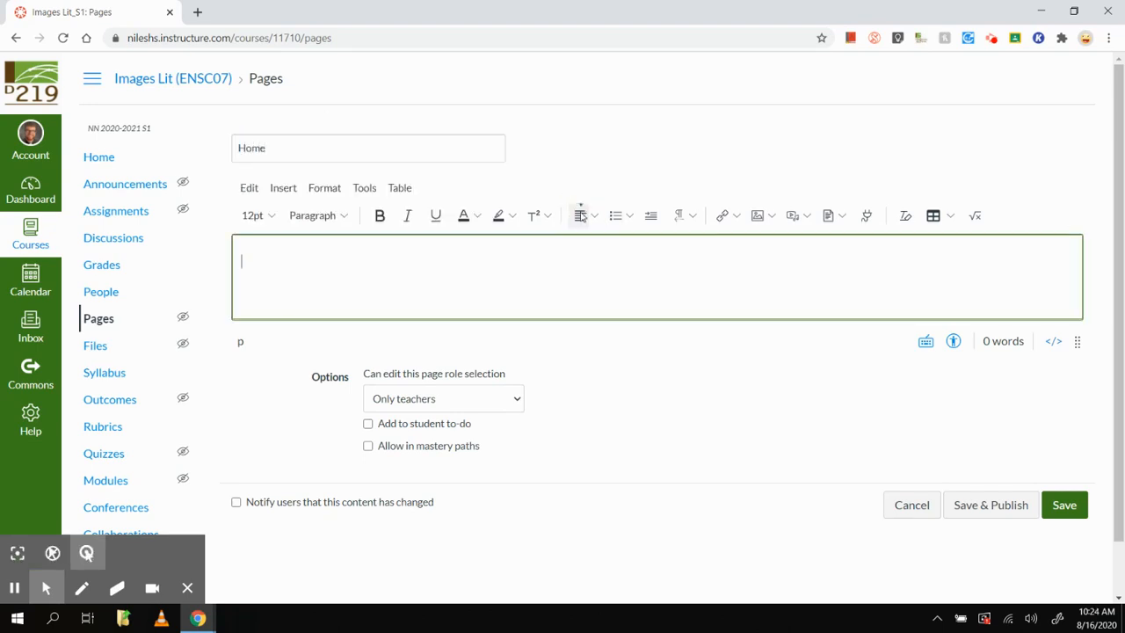
click(595, 220)
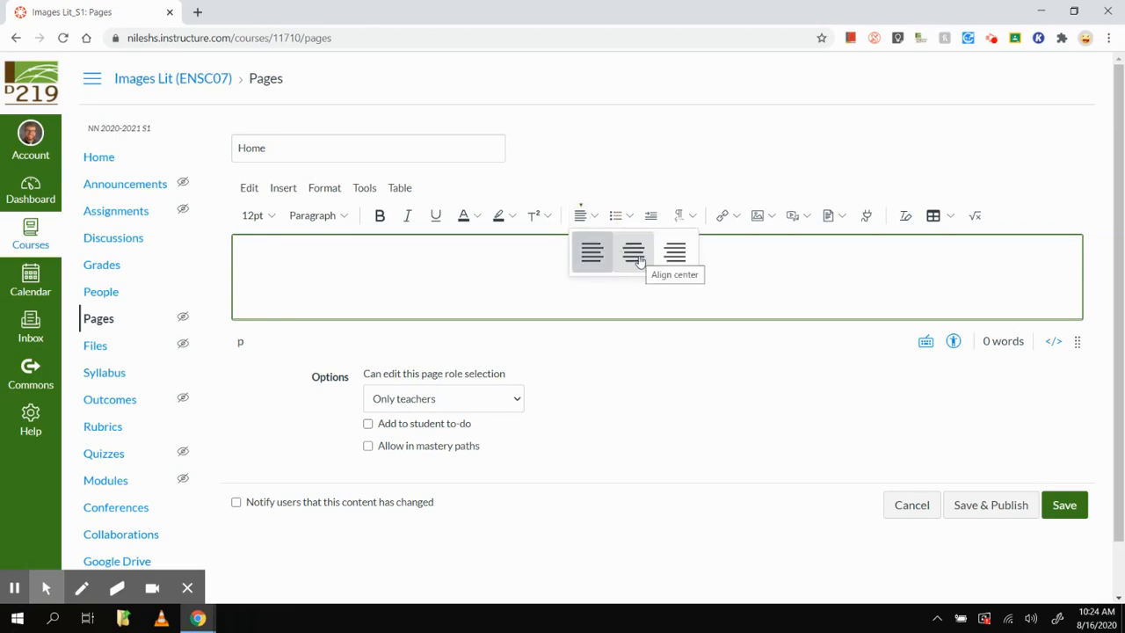
click(634, 255)
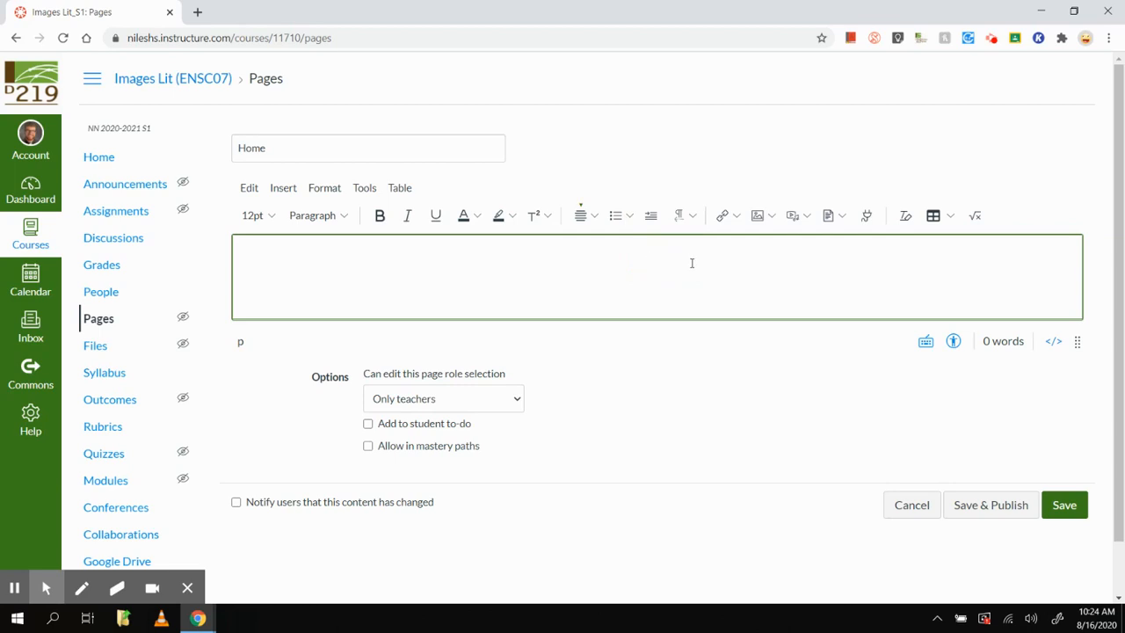
click(269, 220)
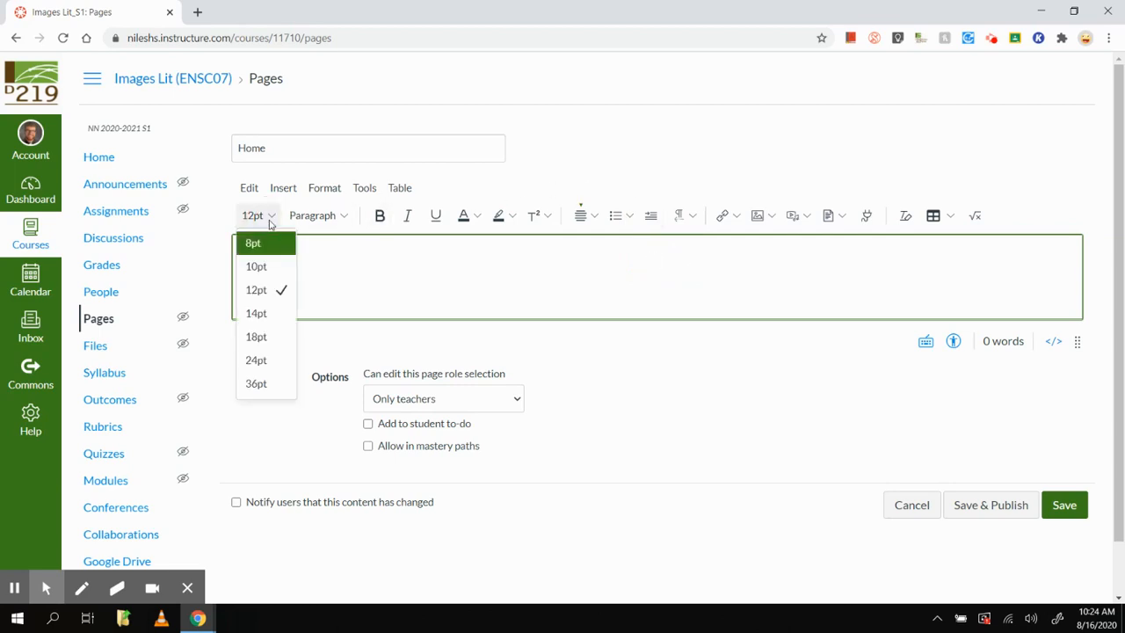
click(262, 386)
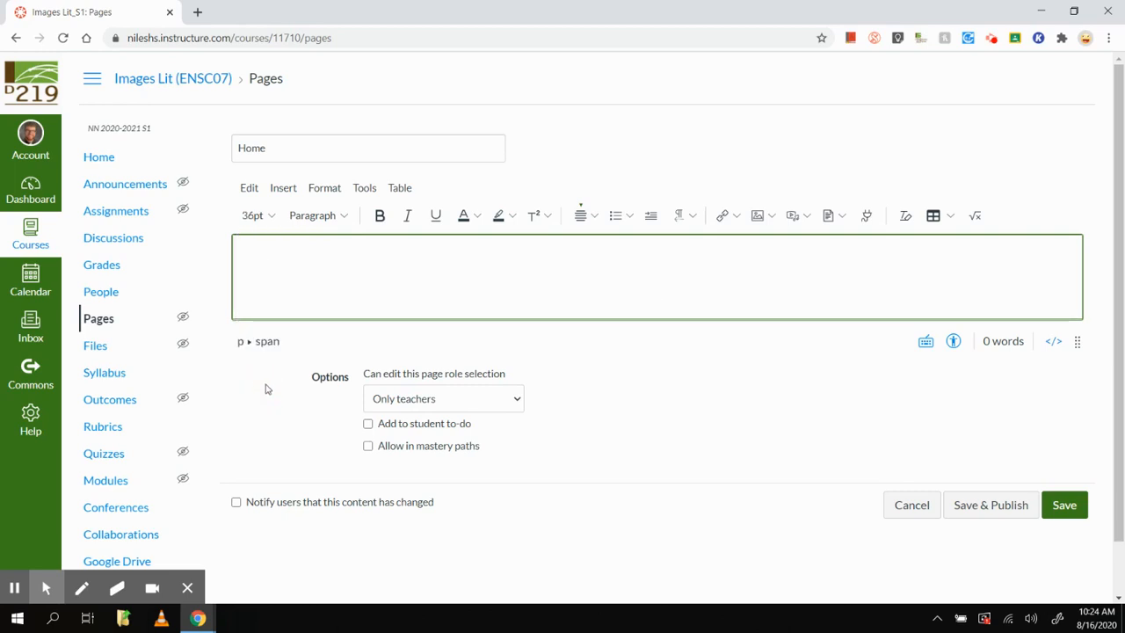
text(Welcome to )
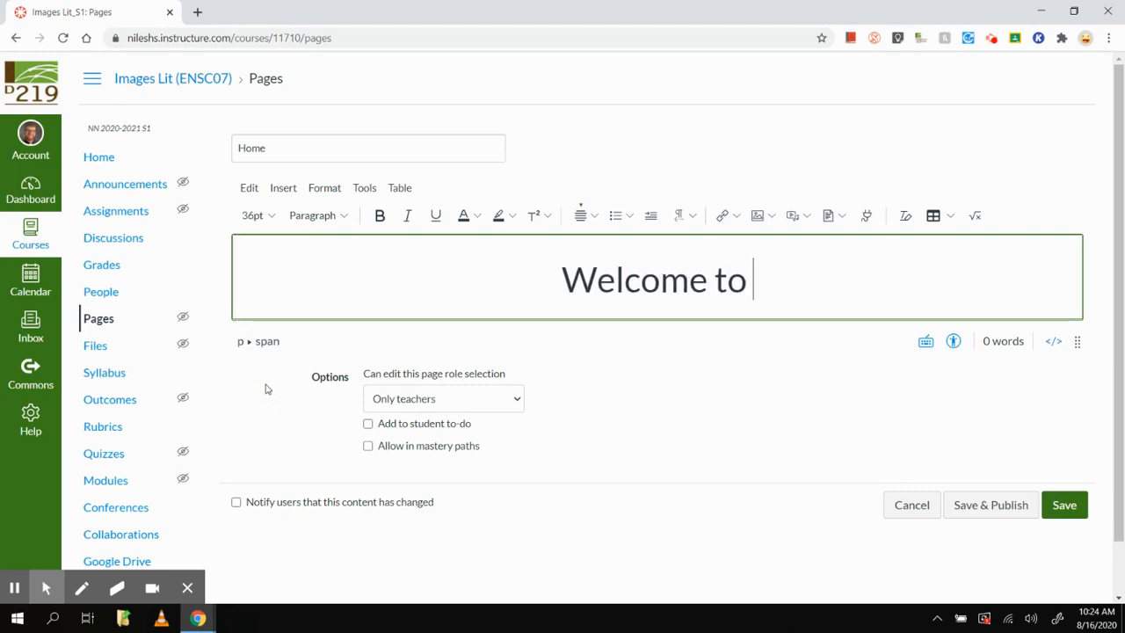
text(Images o)
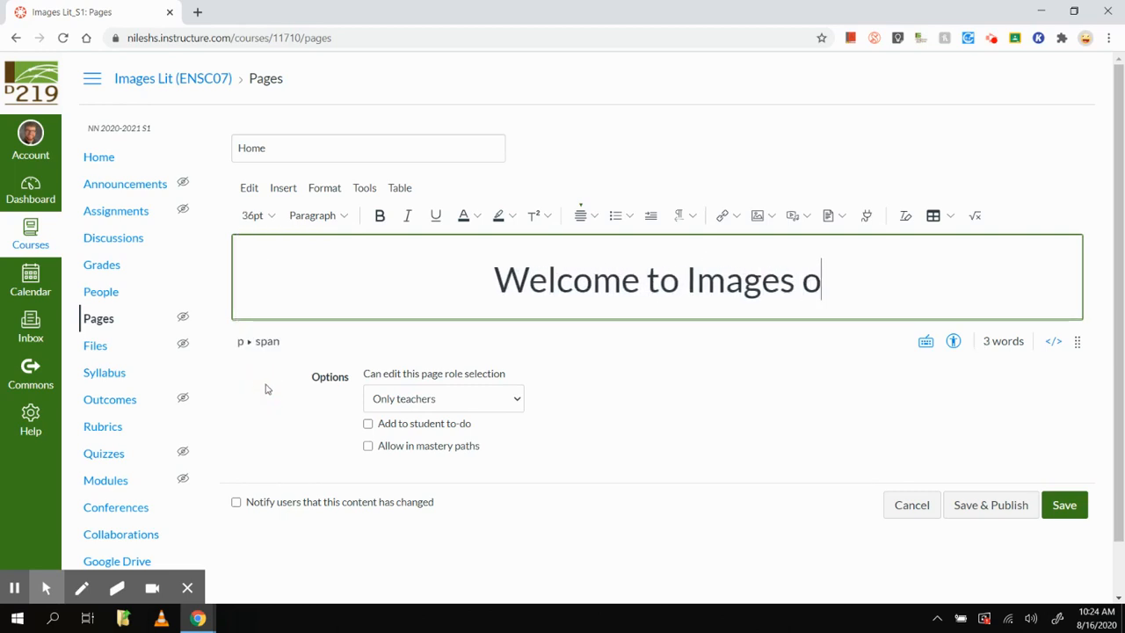
text(f Lit!)
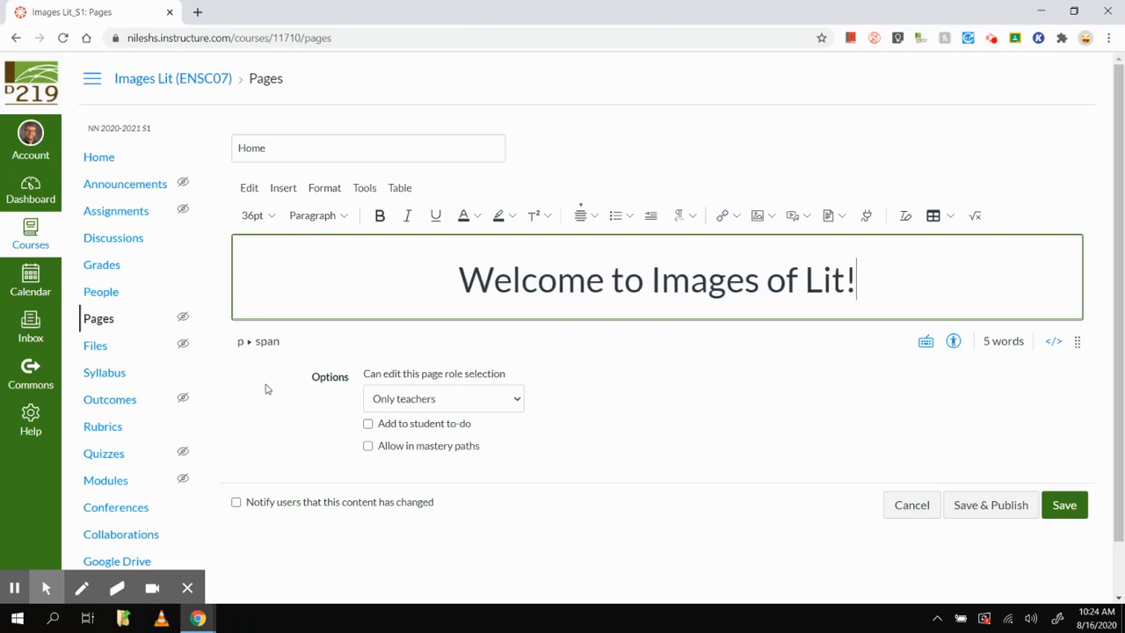
key(BackSpace)
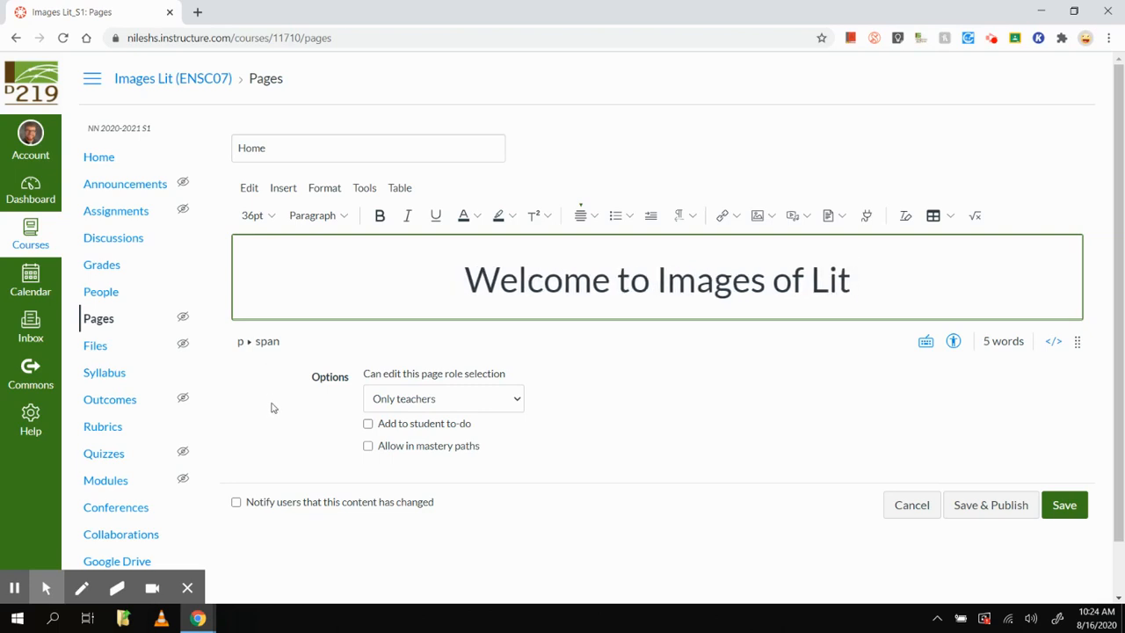
Add the line "Zoom | Modules | Syllabus" at 14pt below the welcome heading
key(Return)
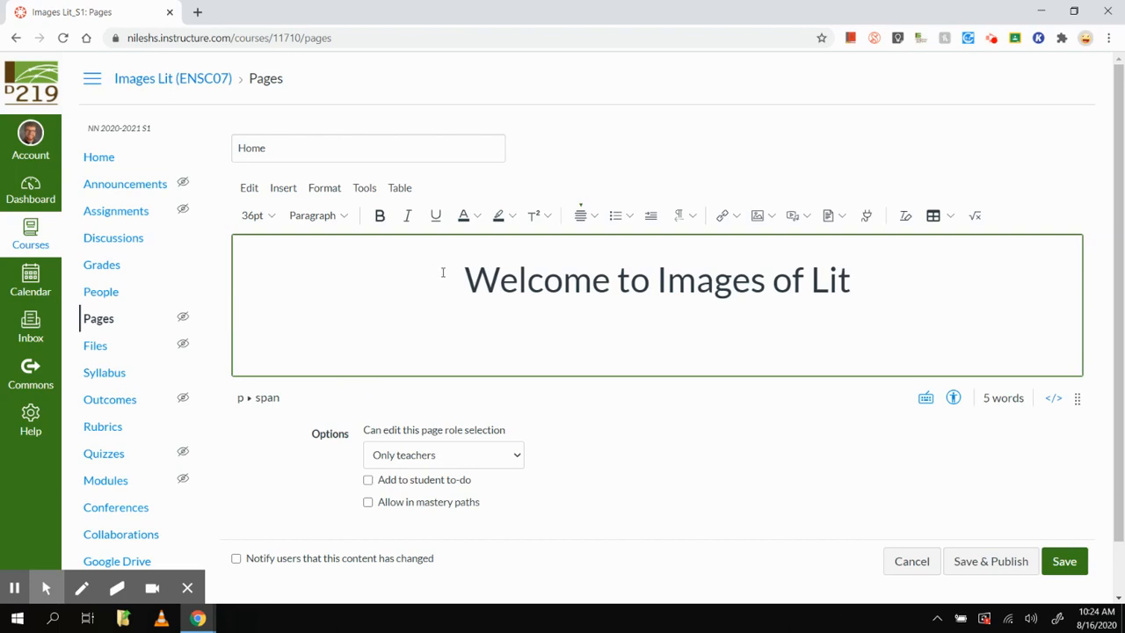
click(259, 215)
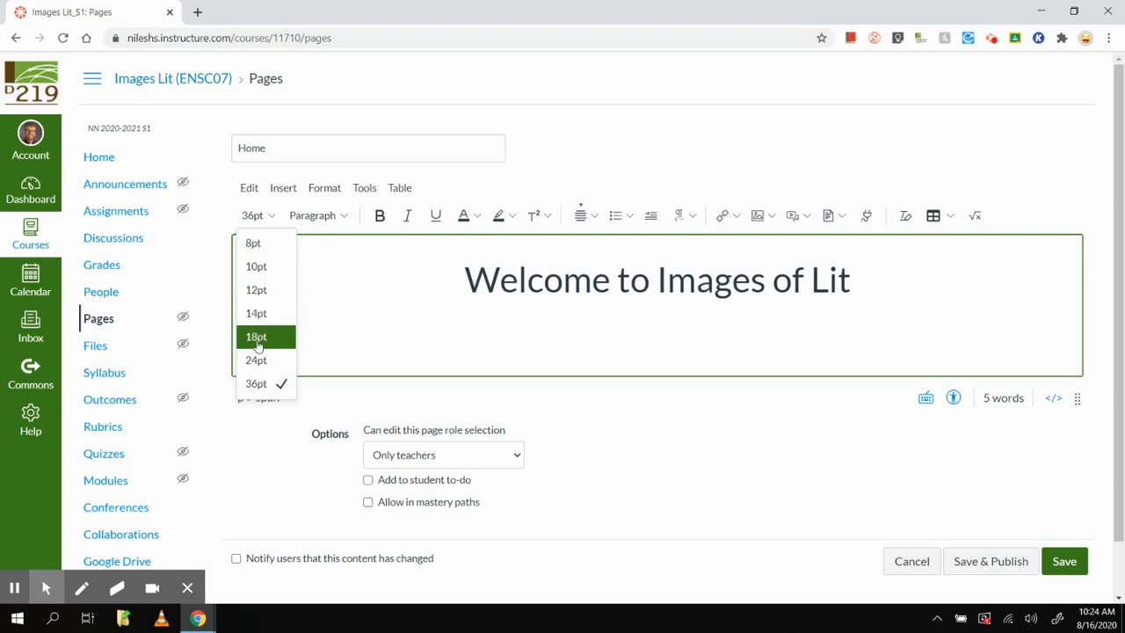
click(258, 316)
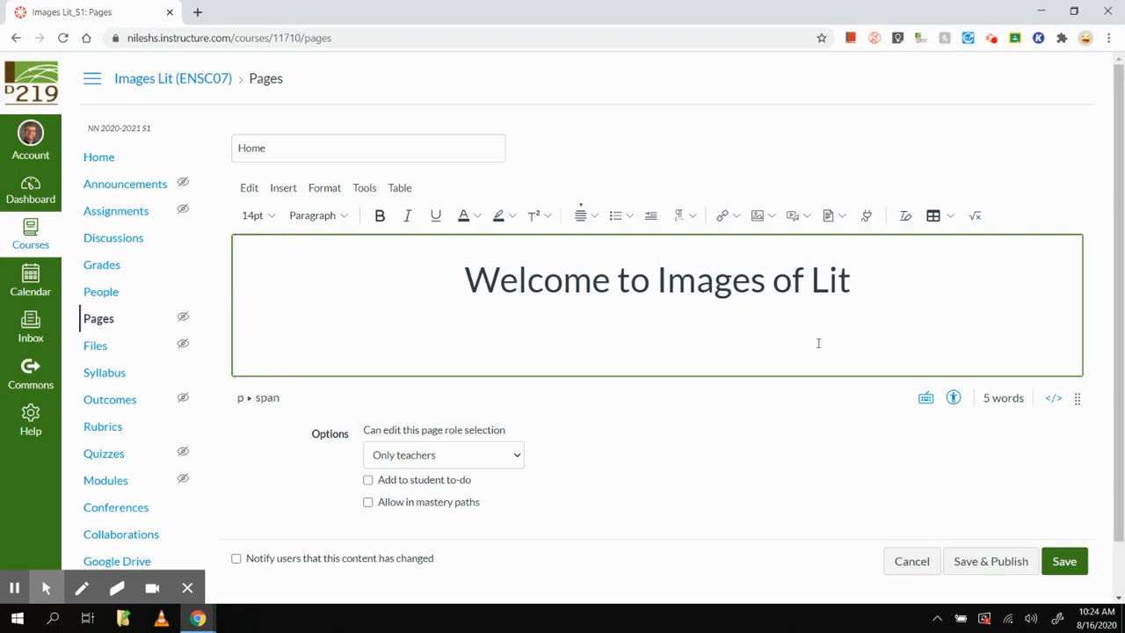
text(Zoom | Modules)
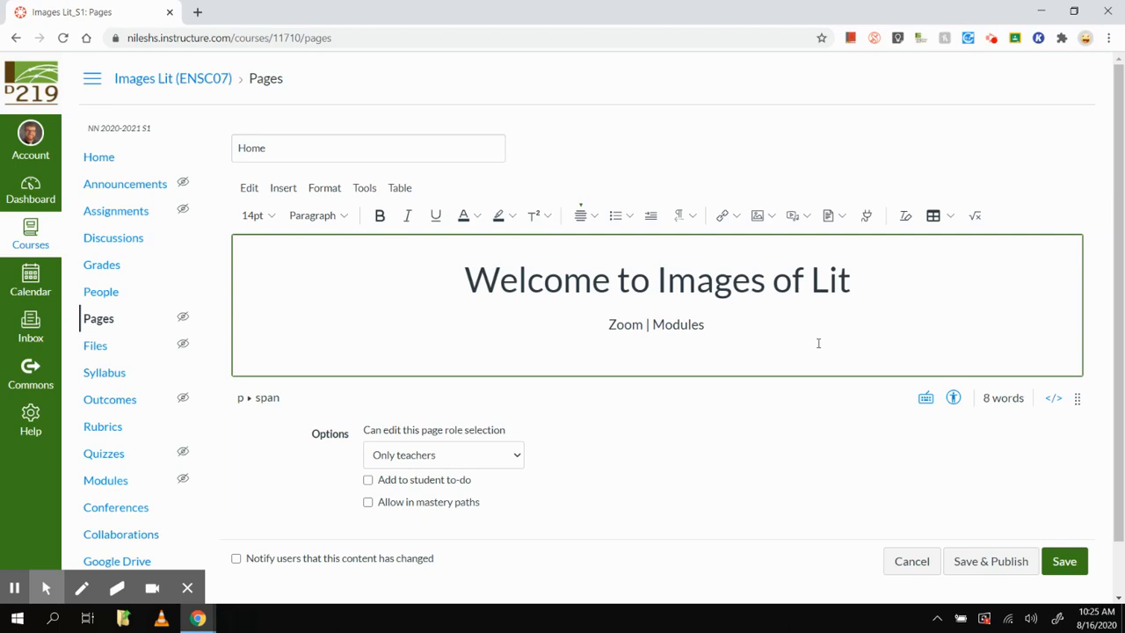
text( | Syllabs)
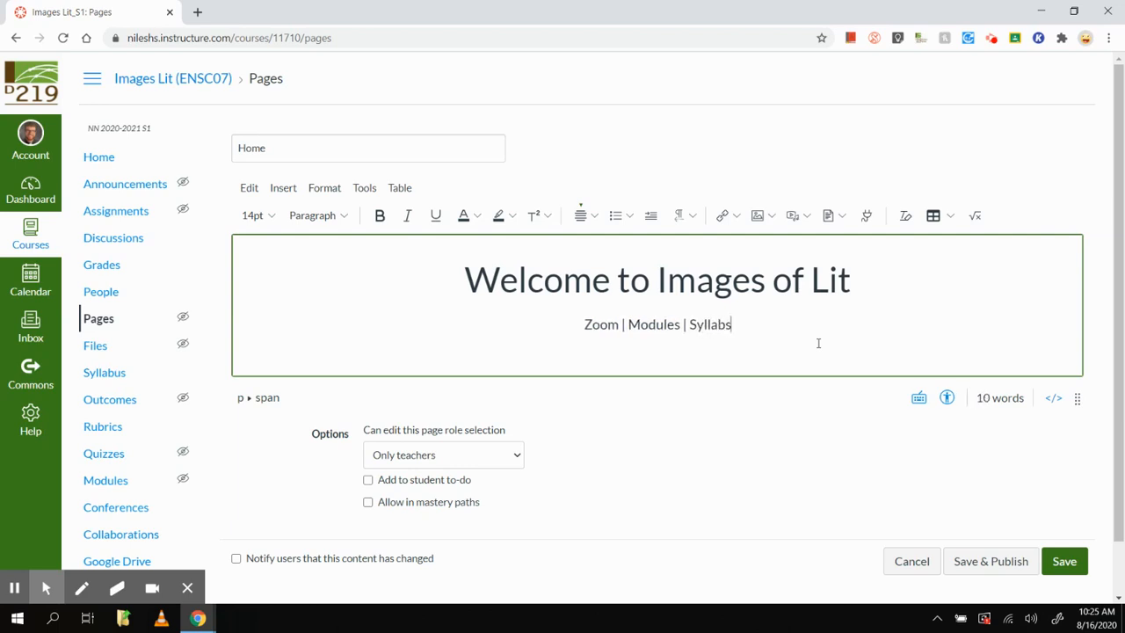
key(BackSpace)
text(us)
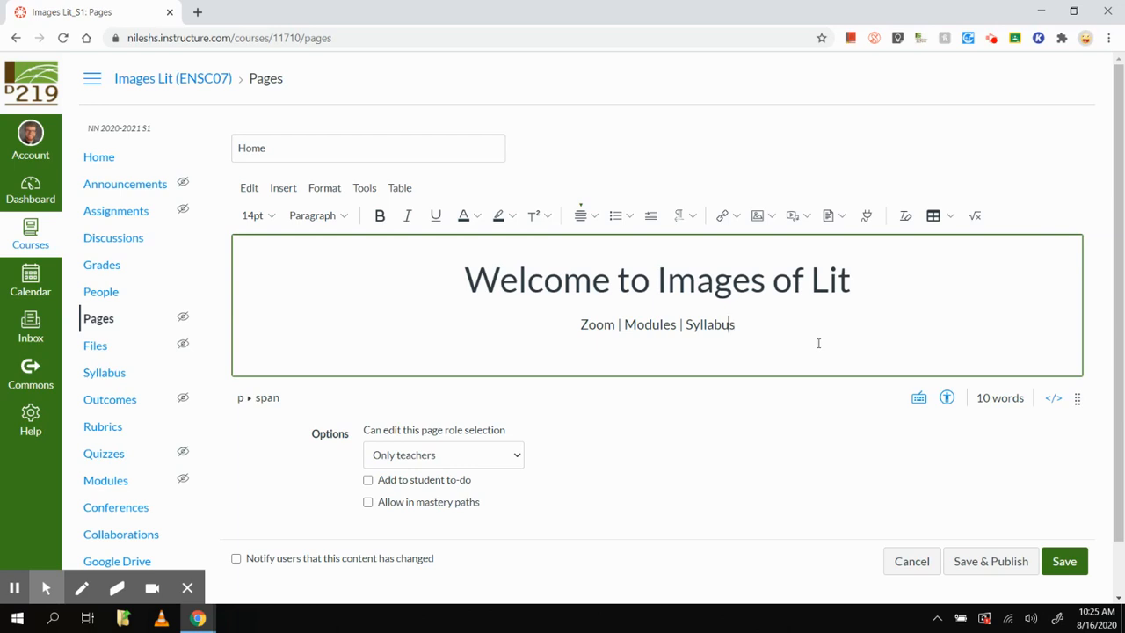
key(Left)
Change the font of the welcome heading and the line below it to Helvetica, and save the page
click(472, 279)
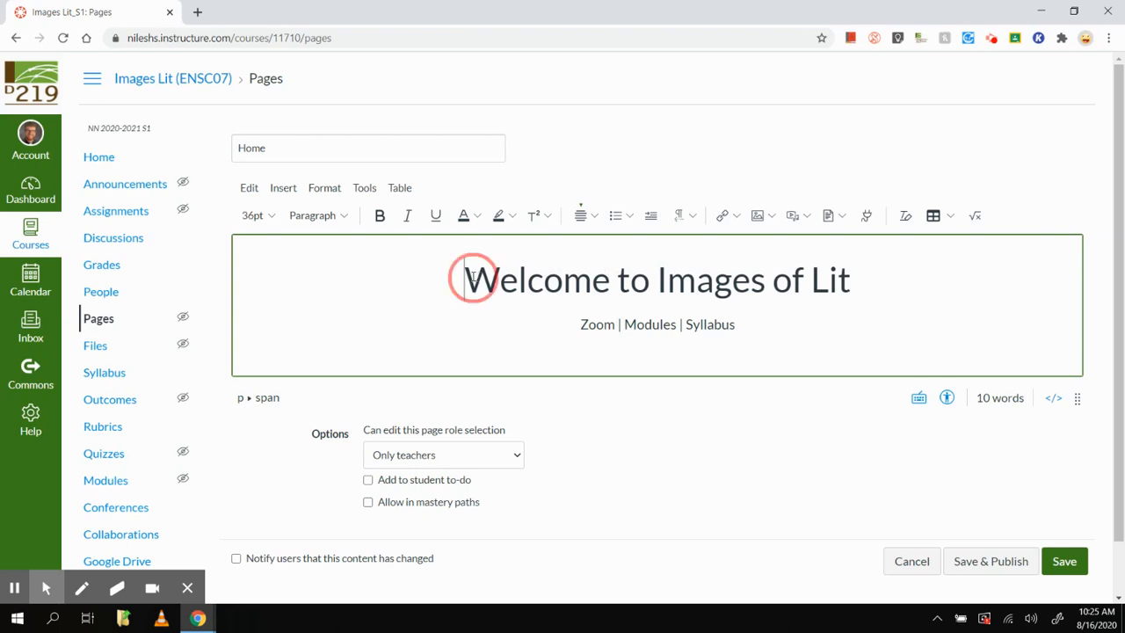
click(737, 326)
click(14, 588)
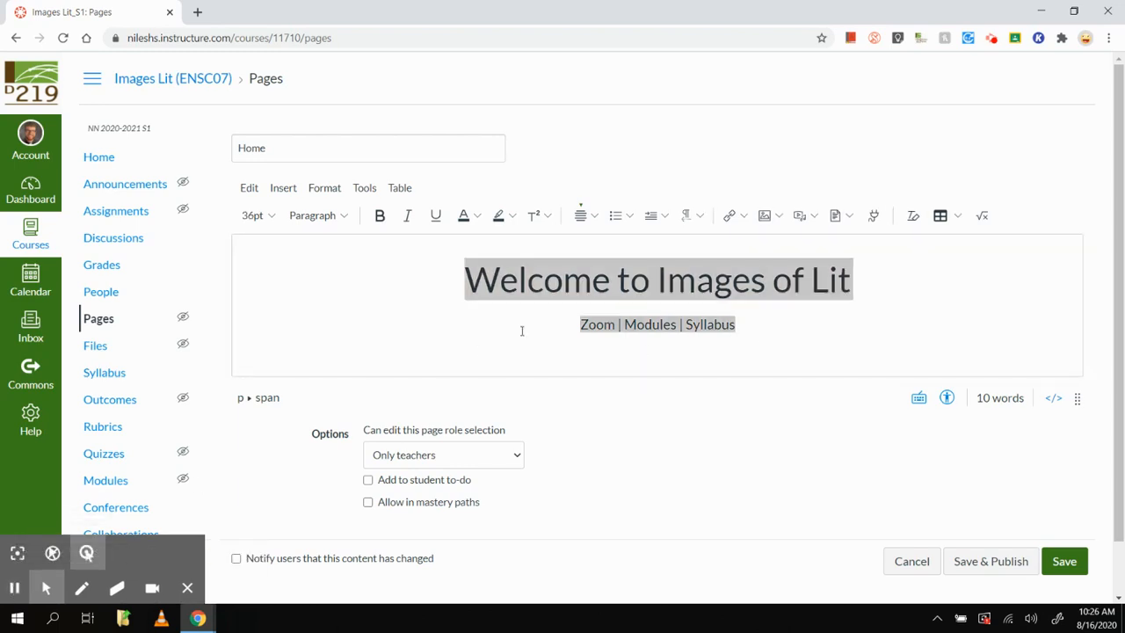
click(325, 188)
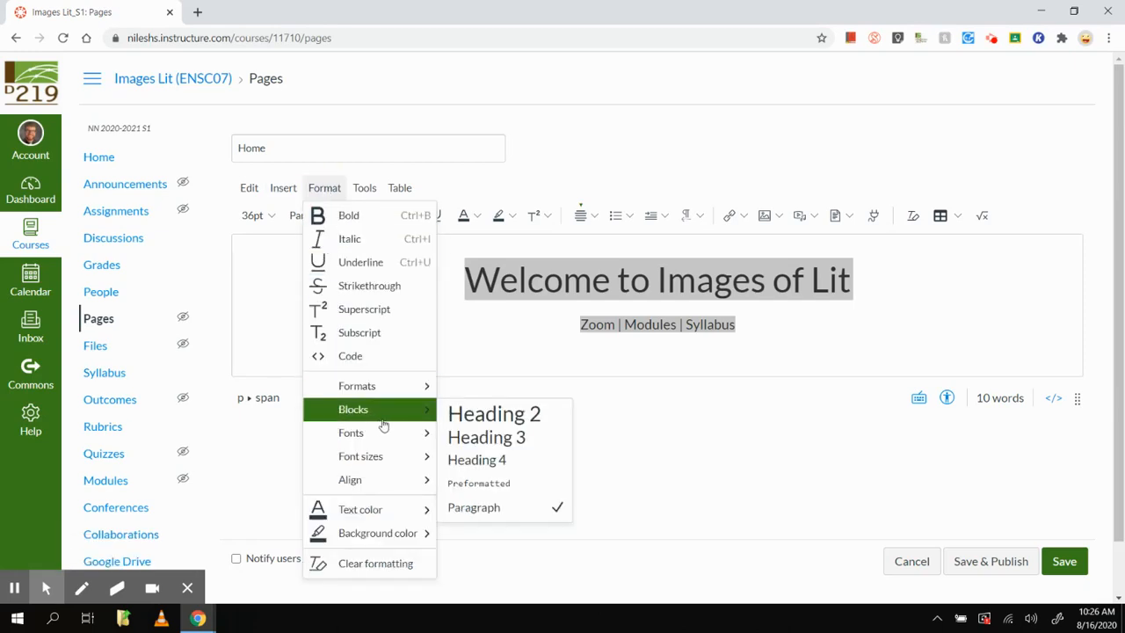
mouse_move(398, 444)
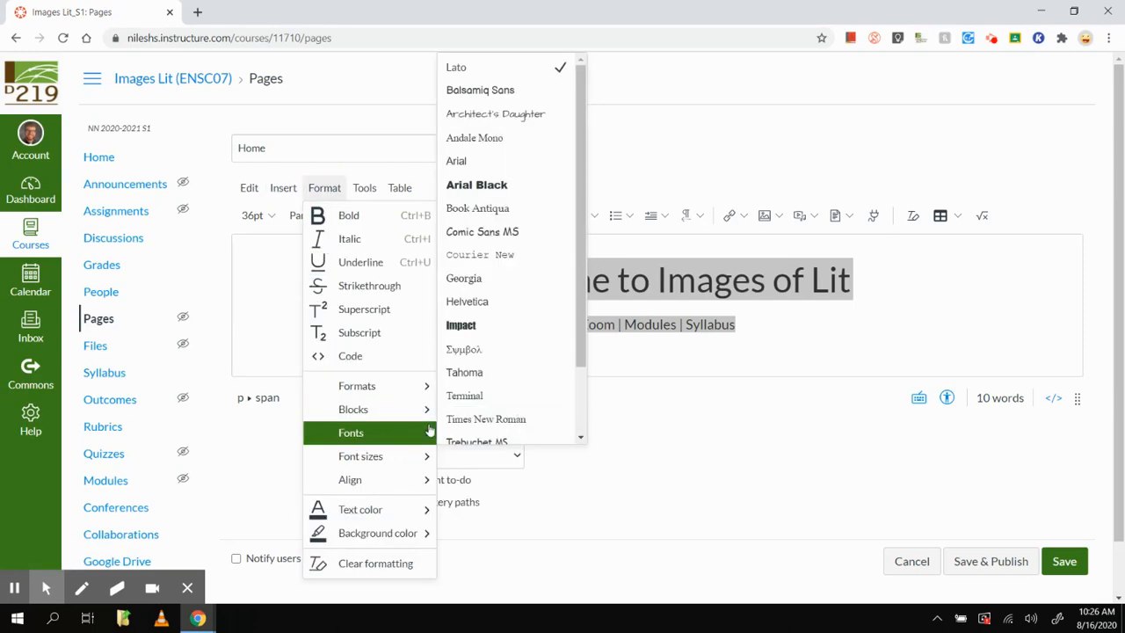
scroll(488, 189, down, 3)
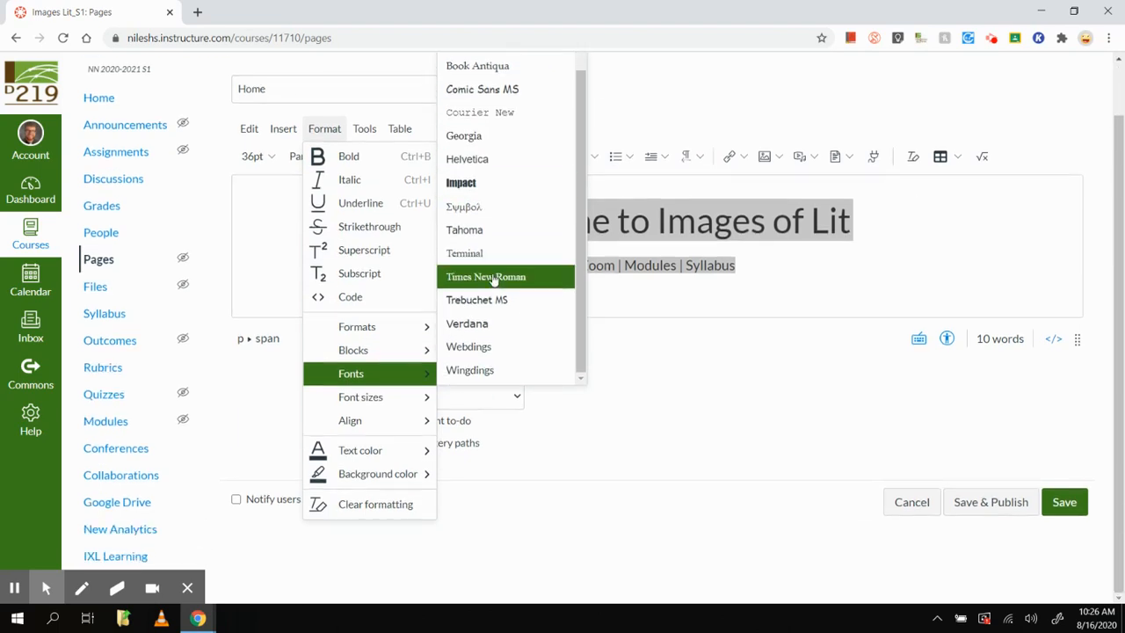
scroll(493, 278, up, 2)
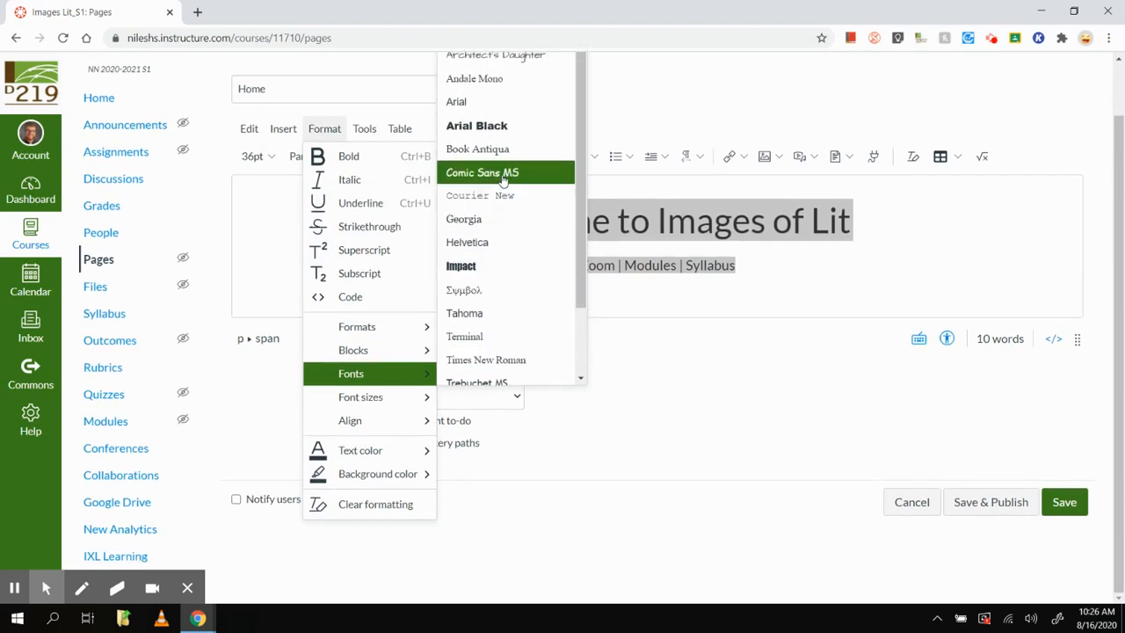
click(498, 243)
click(754, 253)
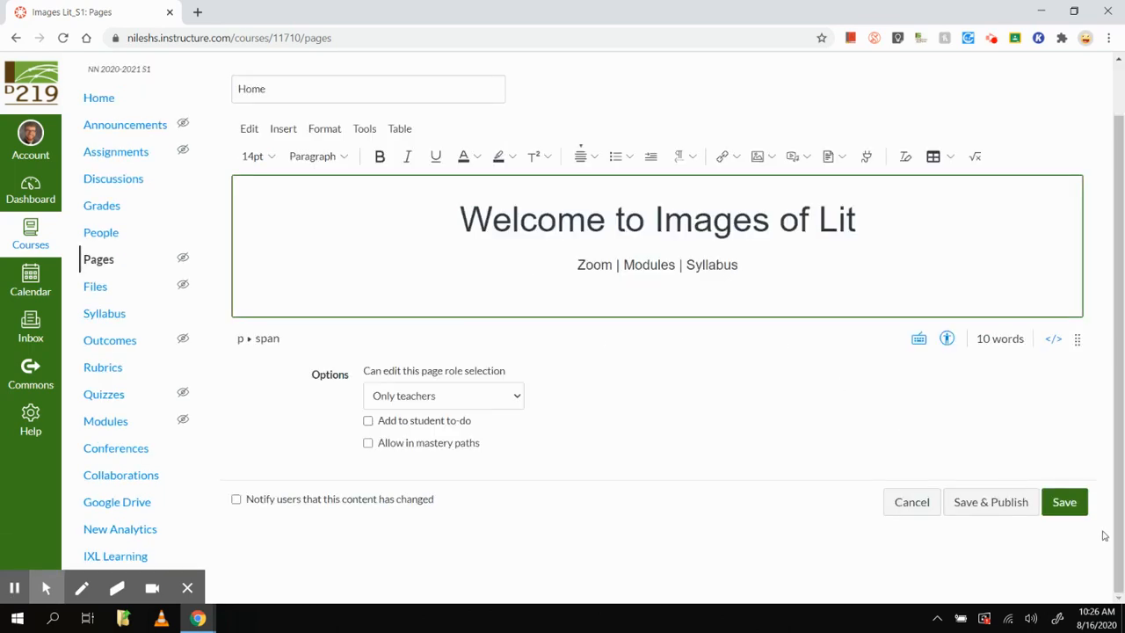
click(1061, 502)
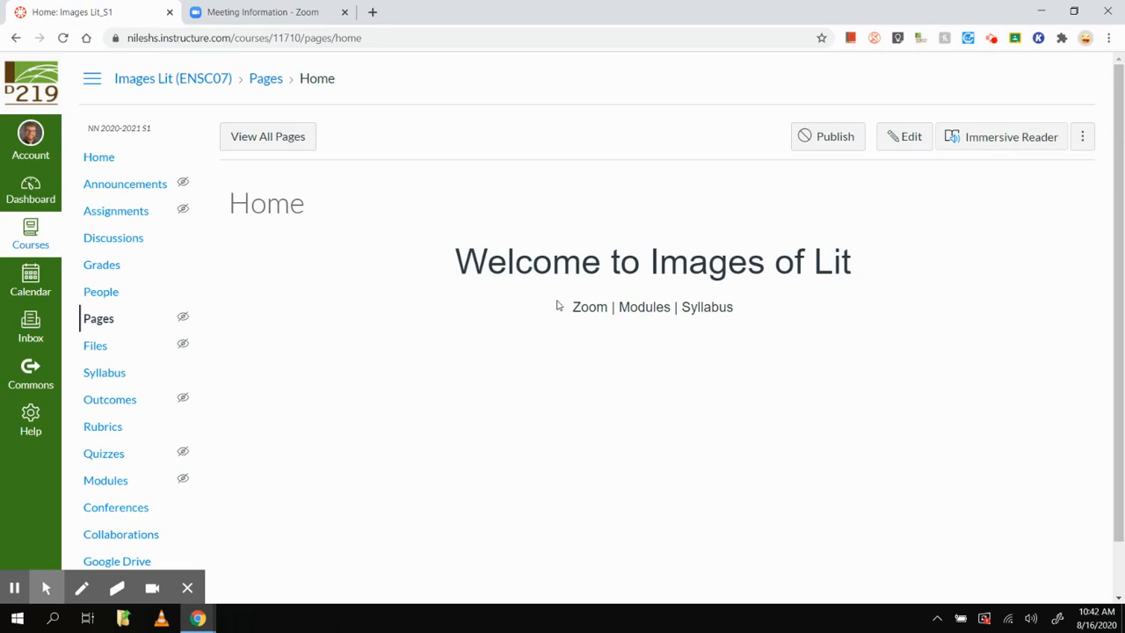
Reopen the Home page for editing and start an external link on the word "Zoom" below the heading
click(901, 143)
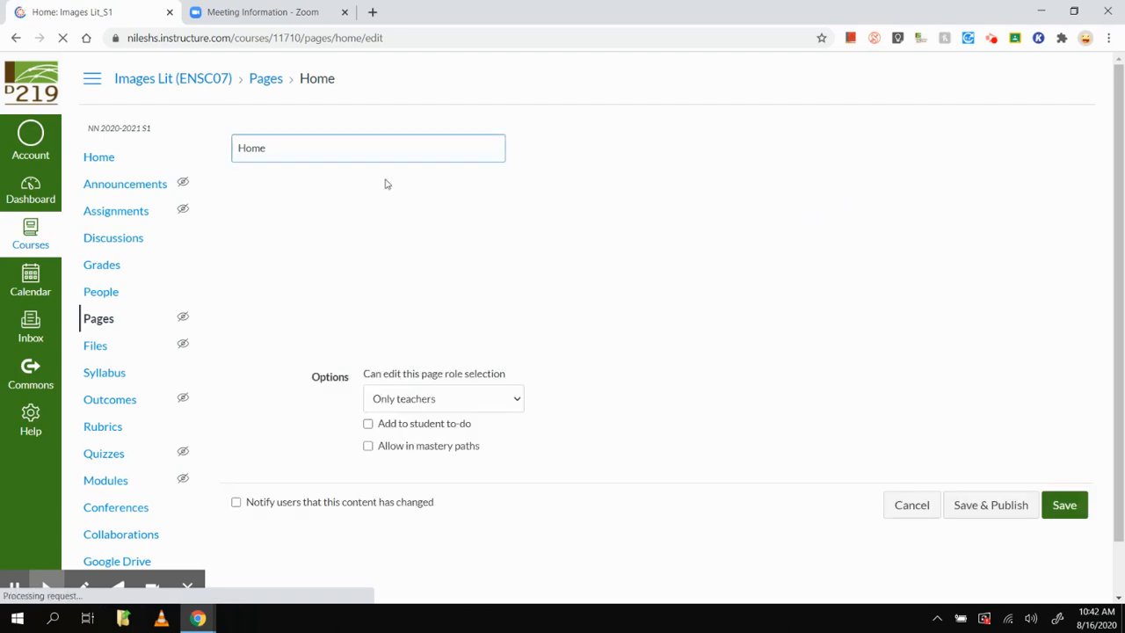
scroll(474, 257, down, 1)
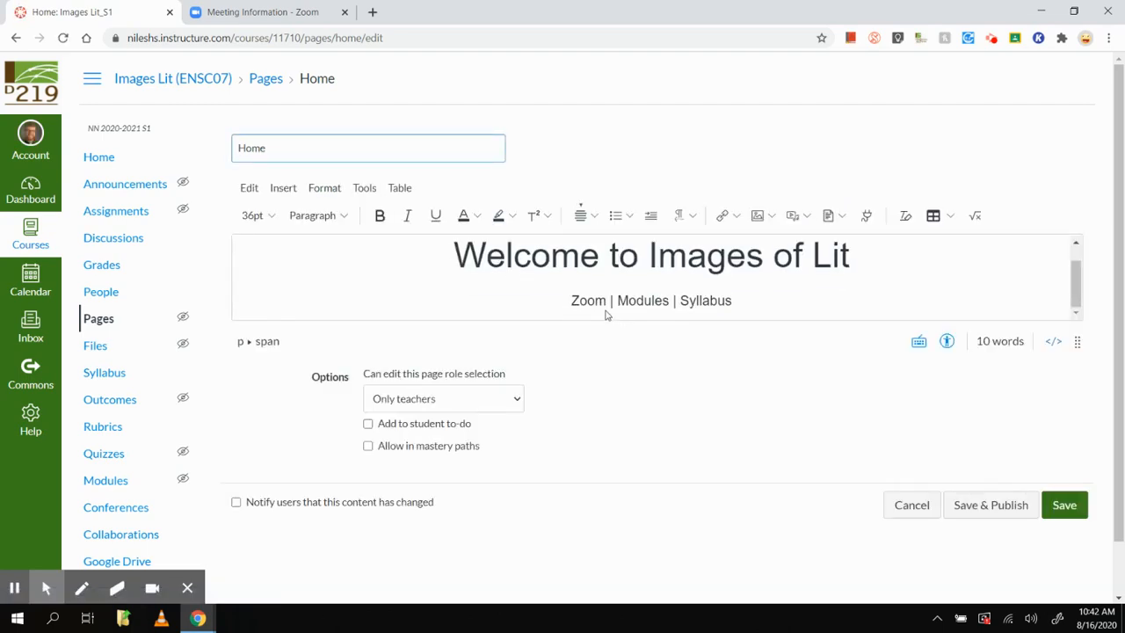
drag(573, 300, 603, 302)
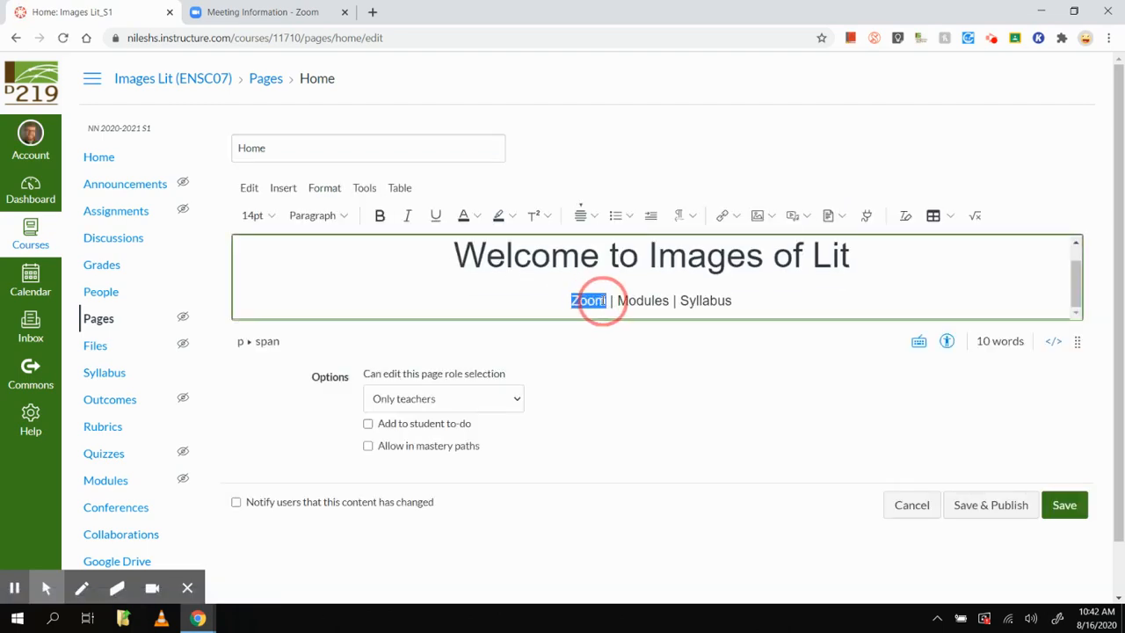
click(724, 216)
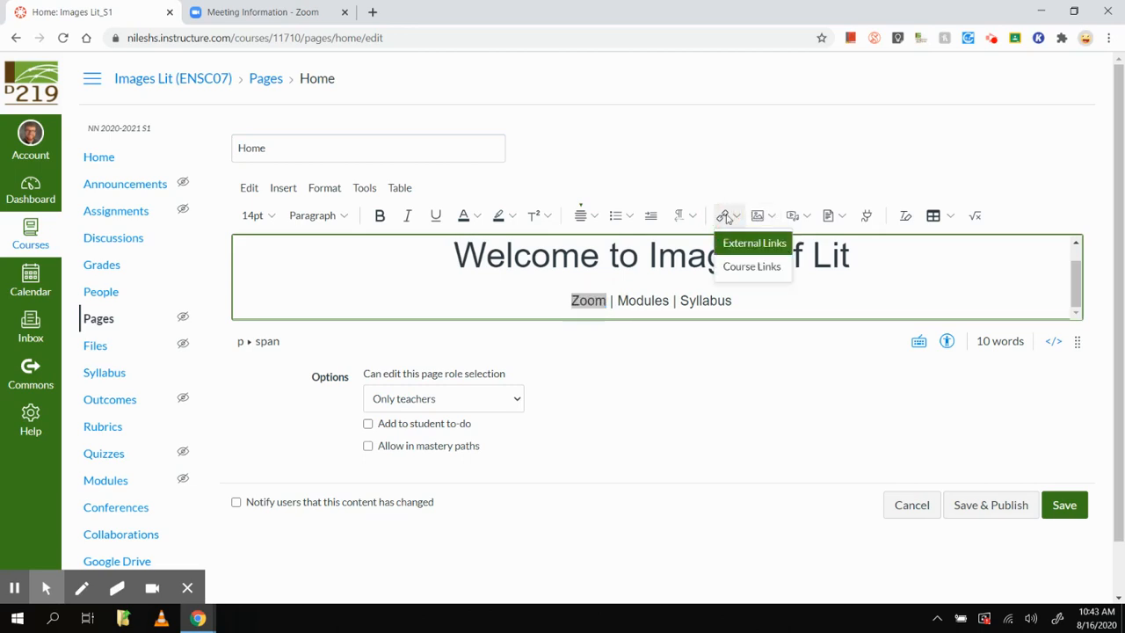
click(732, 245)
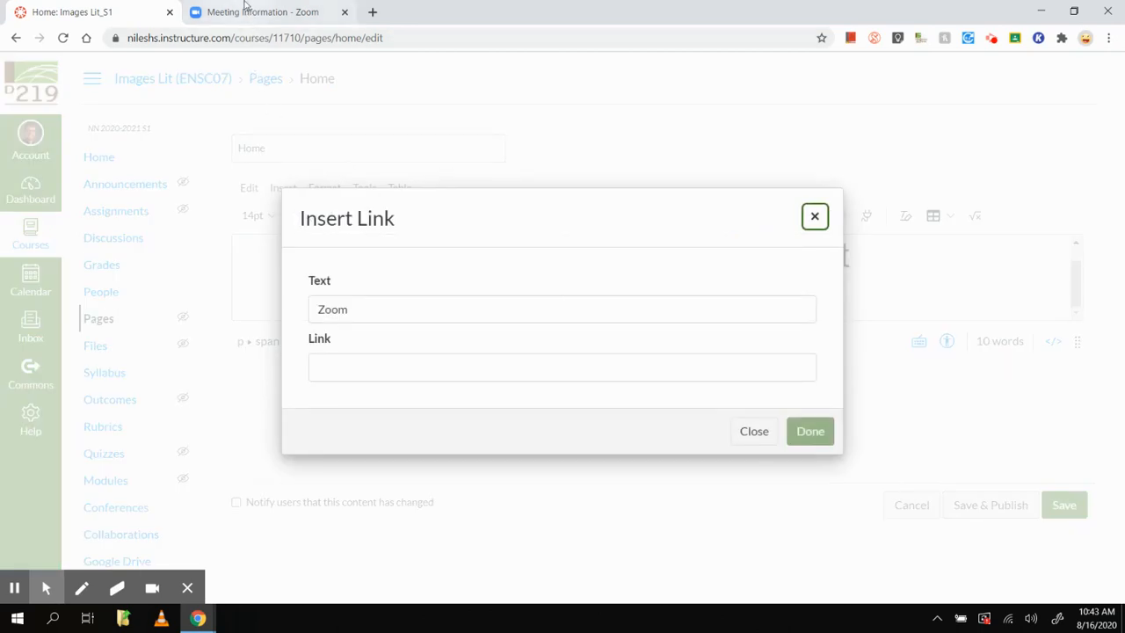
Switch to the Zoom meeting information page and copy the invite link address of the "Images of Lit Period 8" meeting
click(218, 16)
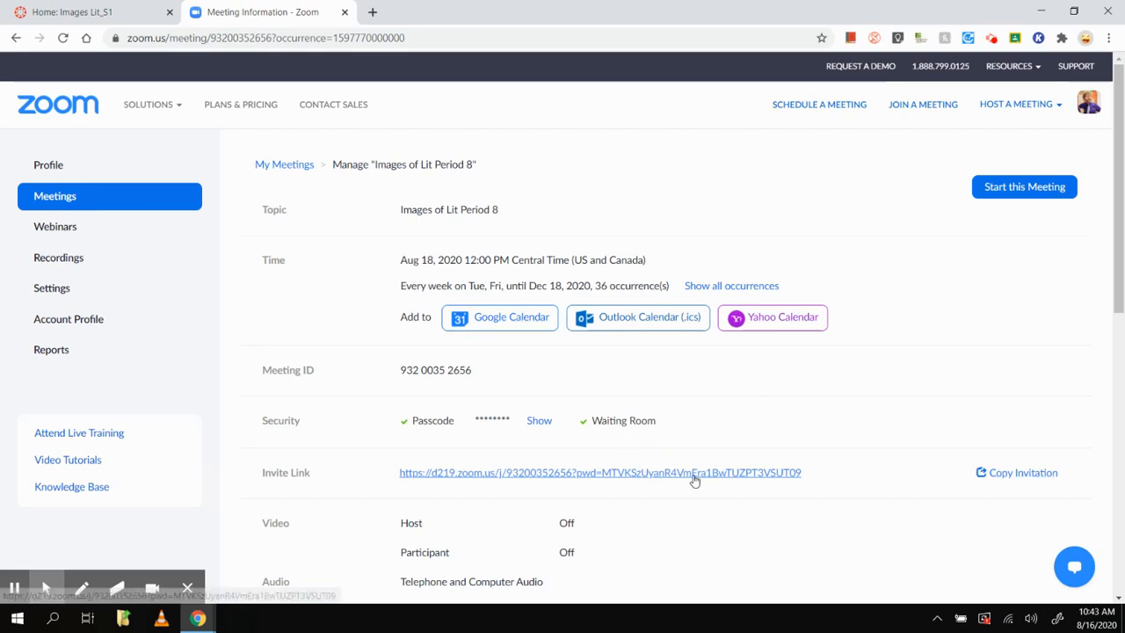
right_click(536, 473)
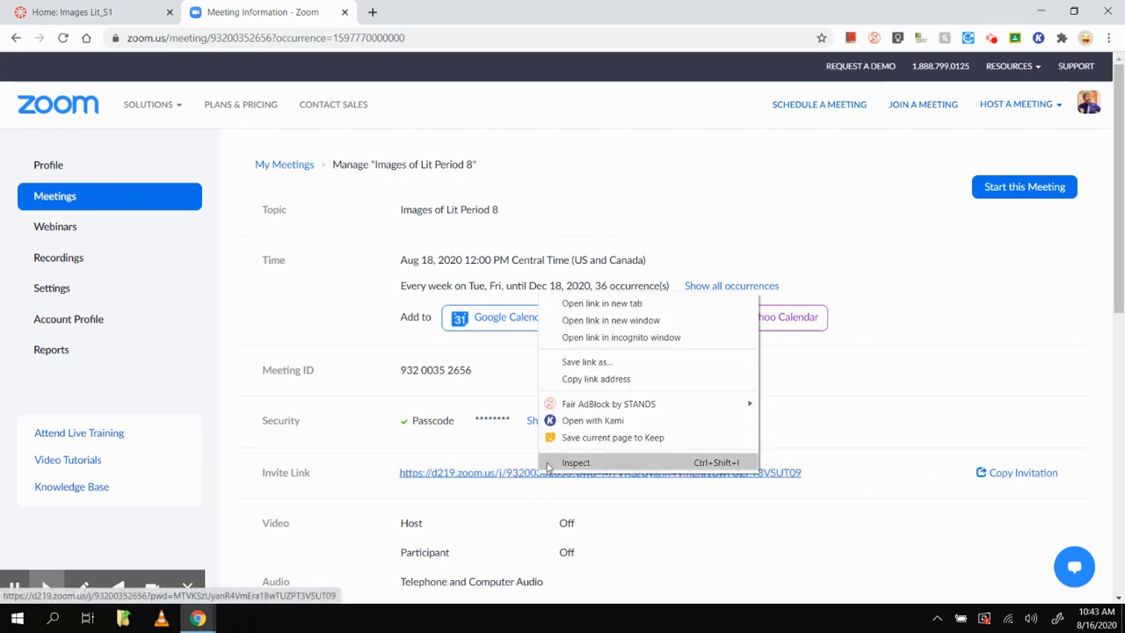
click(585, 378)
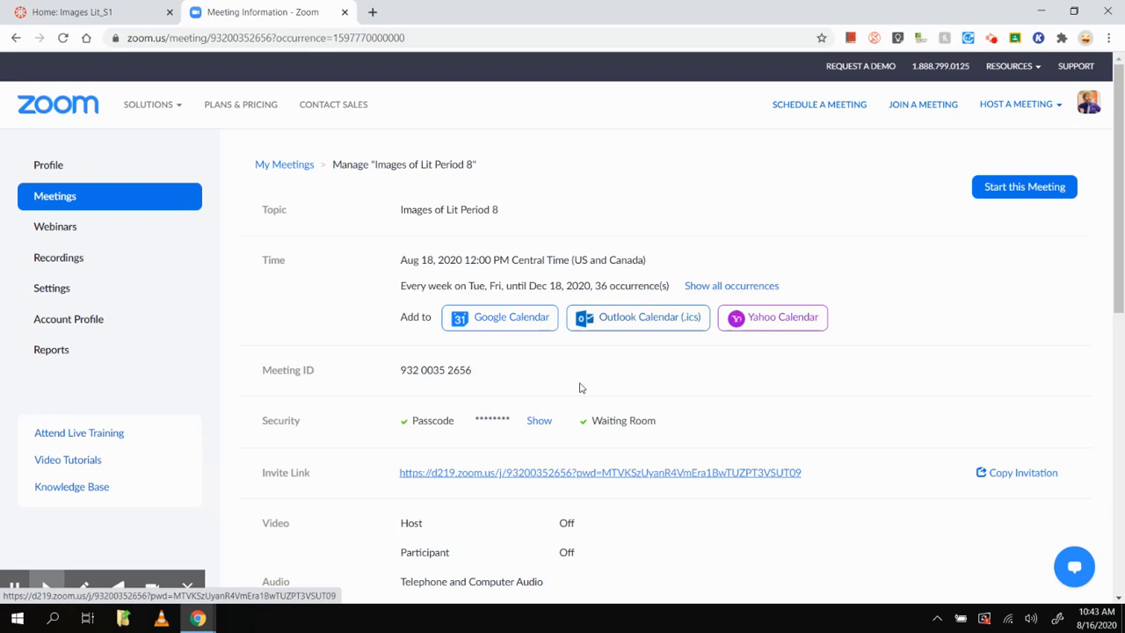
right_click(604, 473)
click(646, 376)
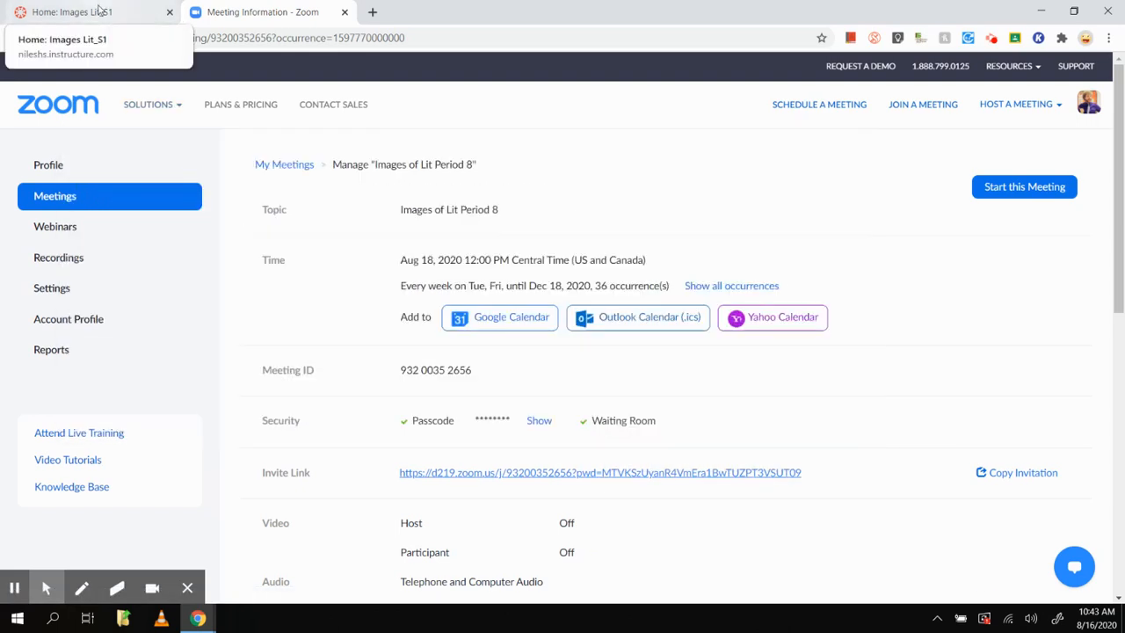
Return to Canvas and insert the copied meeting invite link, including its embedded passcode, as the link address for "Zoom"
click(99, 11)
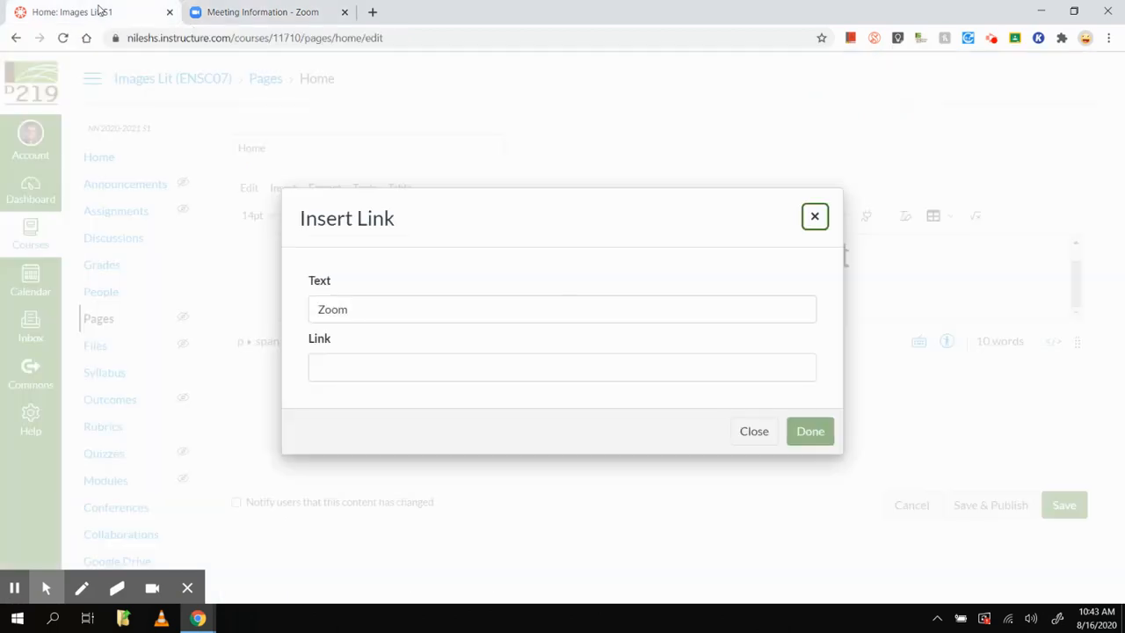
click(336, 366)
right_click(336, 366)
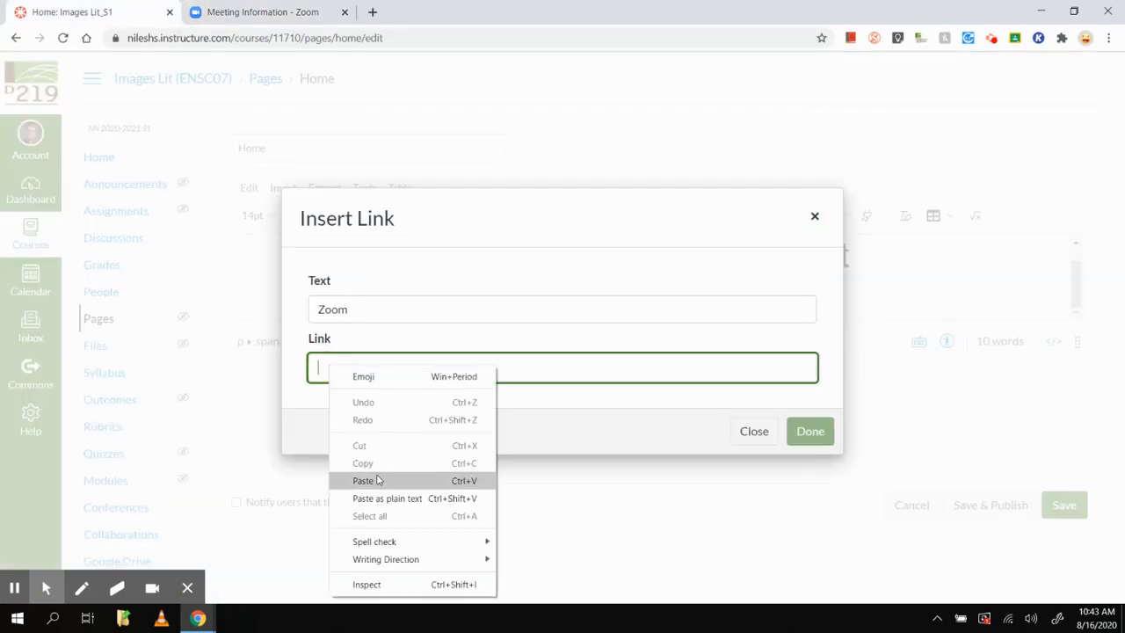
click(363, 481)
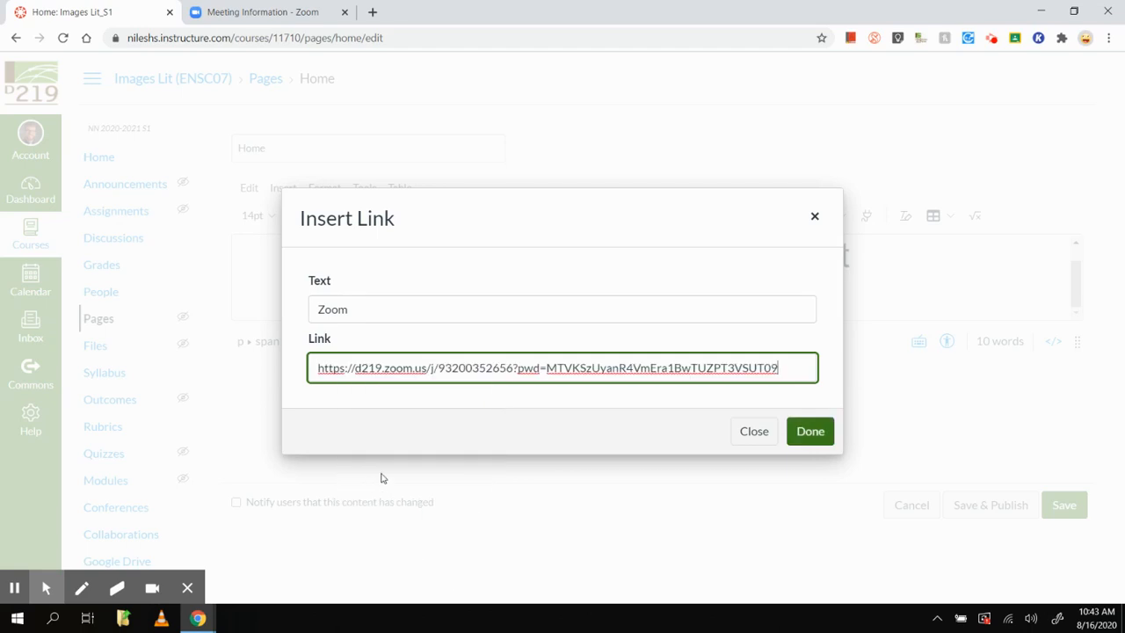
click(803, 433)
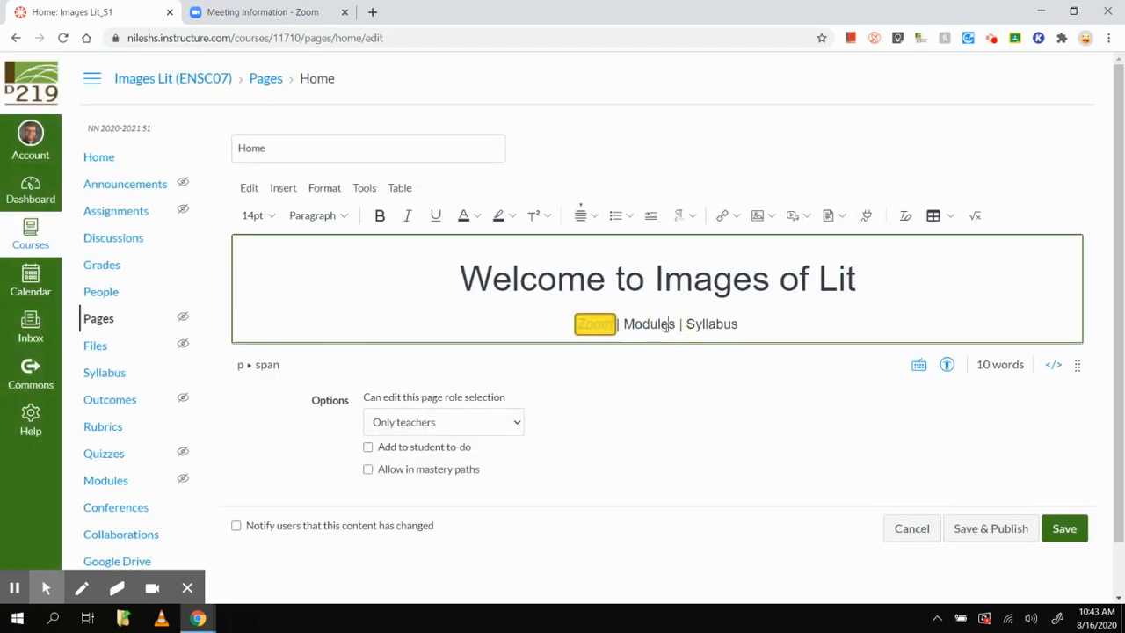
click(556, 327)
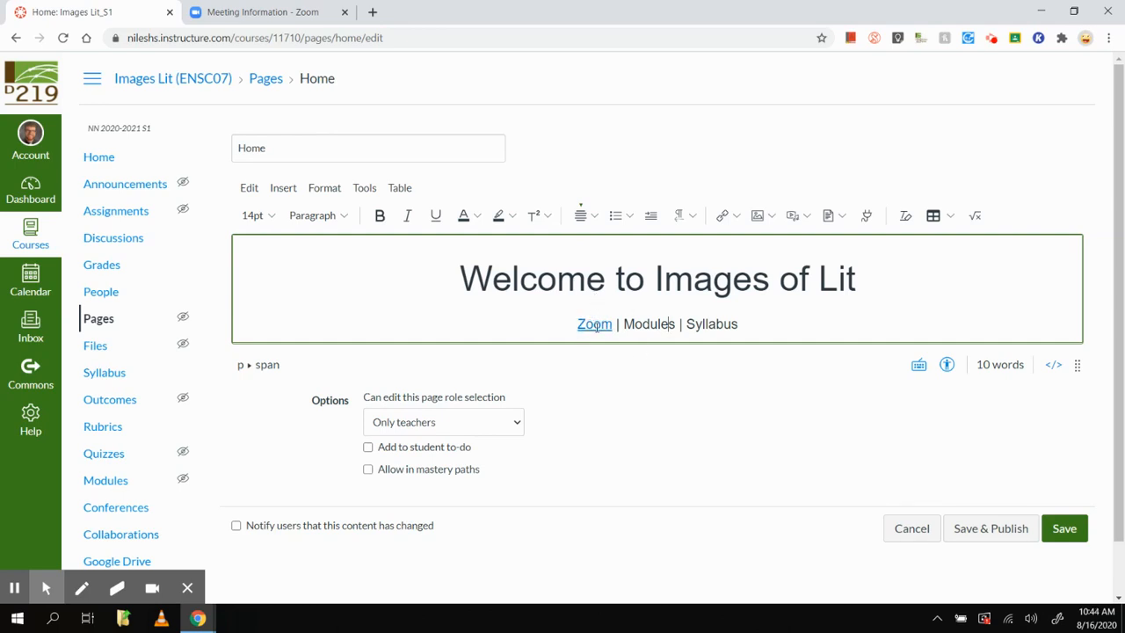
Remove the link from the word "Zoom" and save the Home page
double_click(596, 326)
click(726, 215)
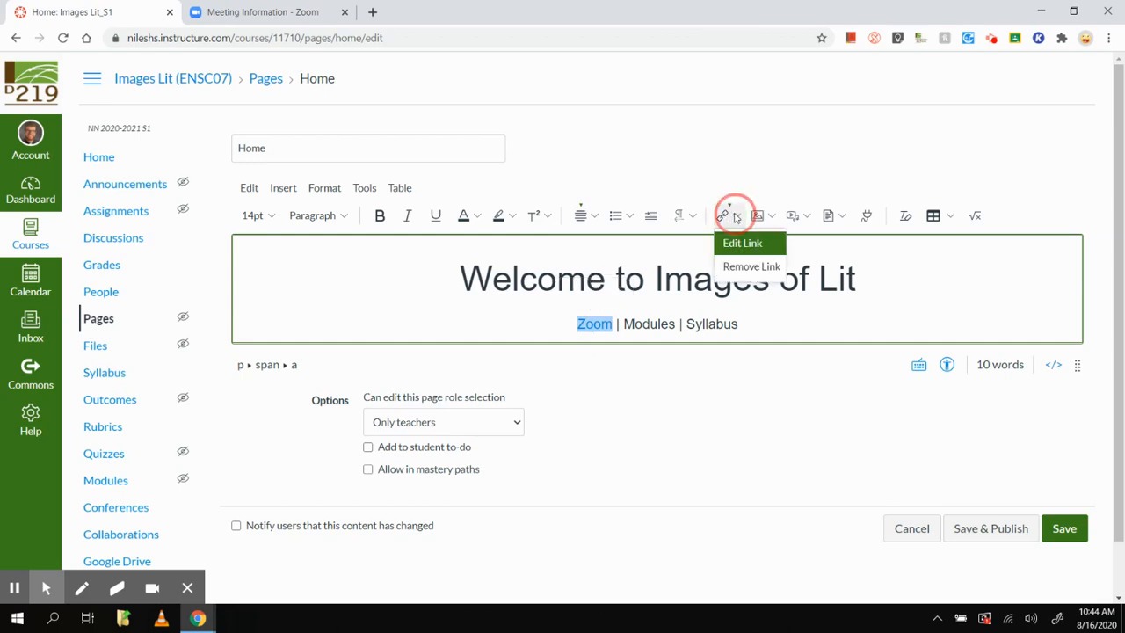
click(740, 265)
click(614, 326)
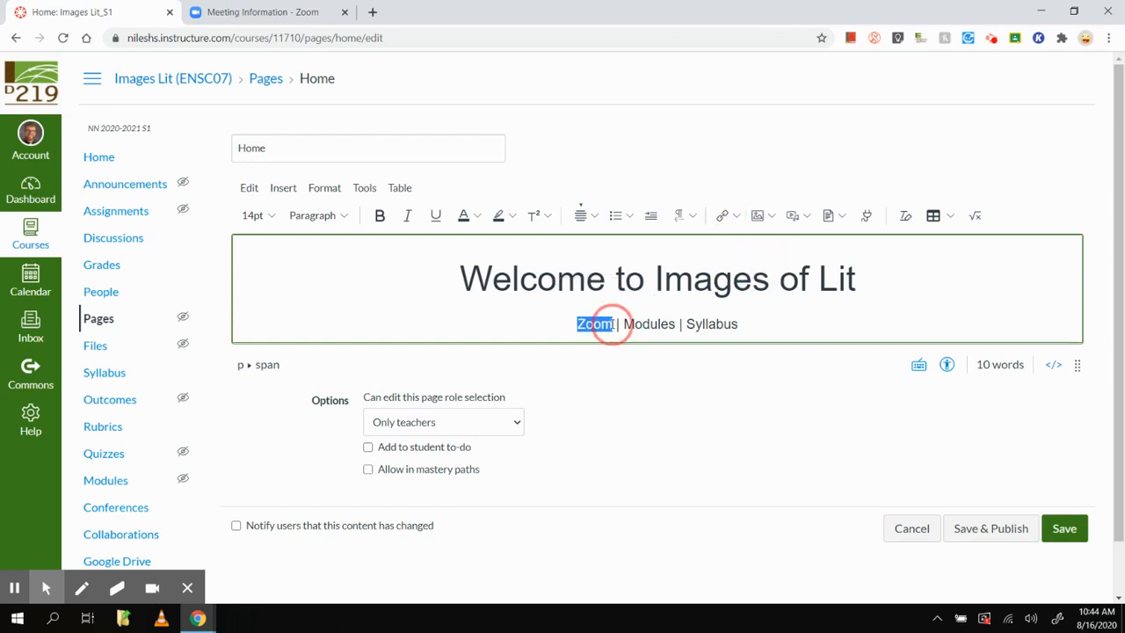
click(616, 325)
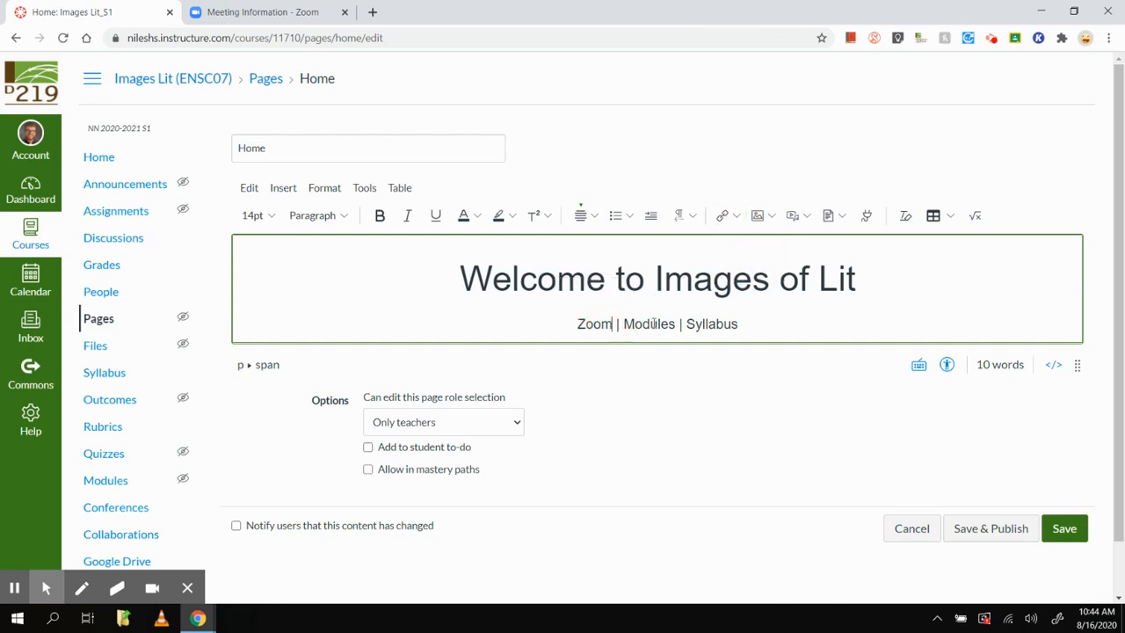
click(1065, 529)
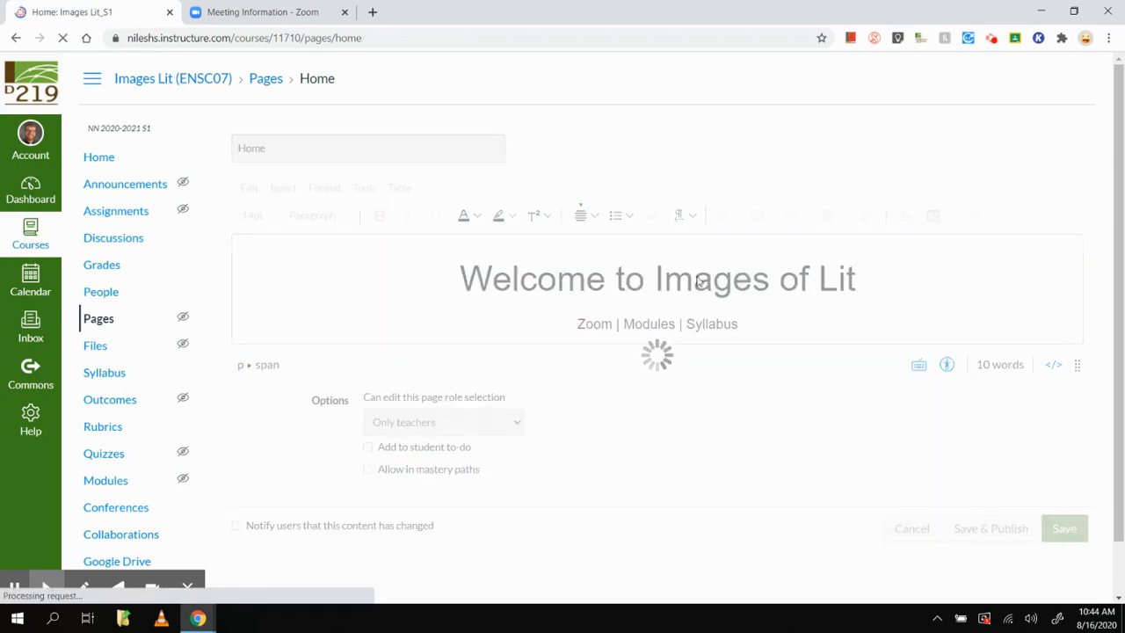
Create another course page titled "Zoom Links", dismissing the offer to load auto-saved content
click(103, 325)
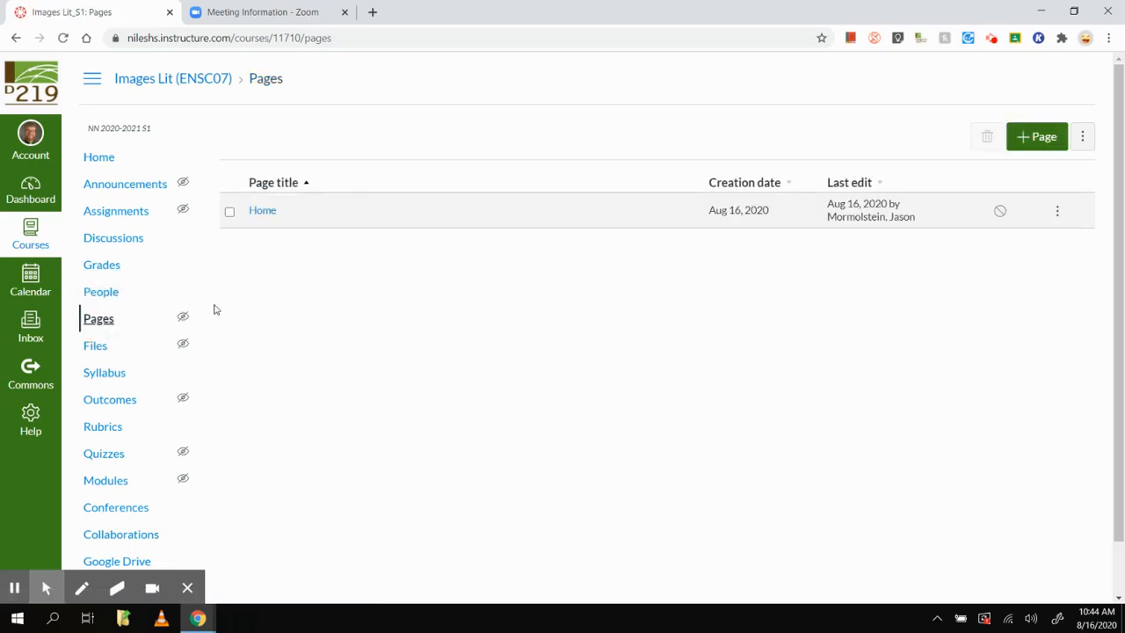
click(1044, 141)
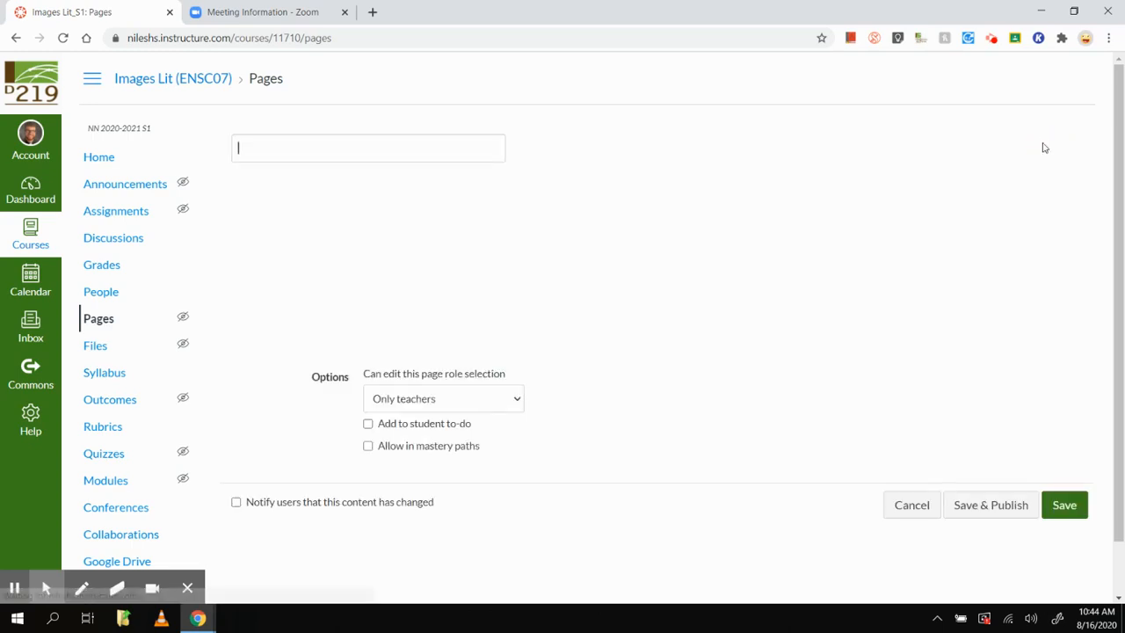
click(826, 245)
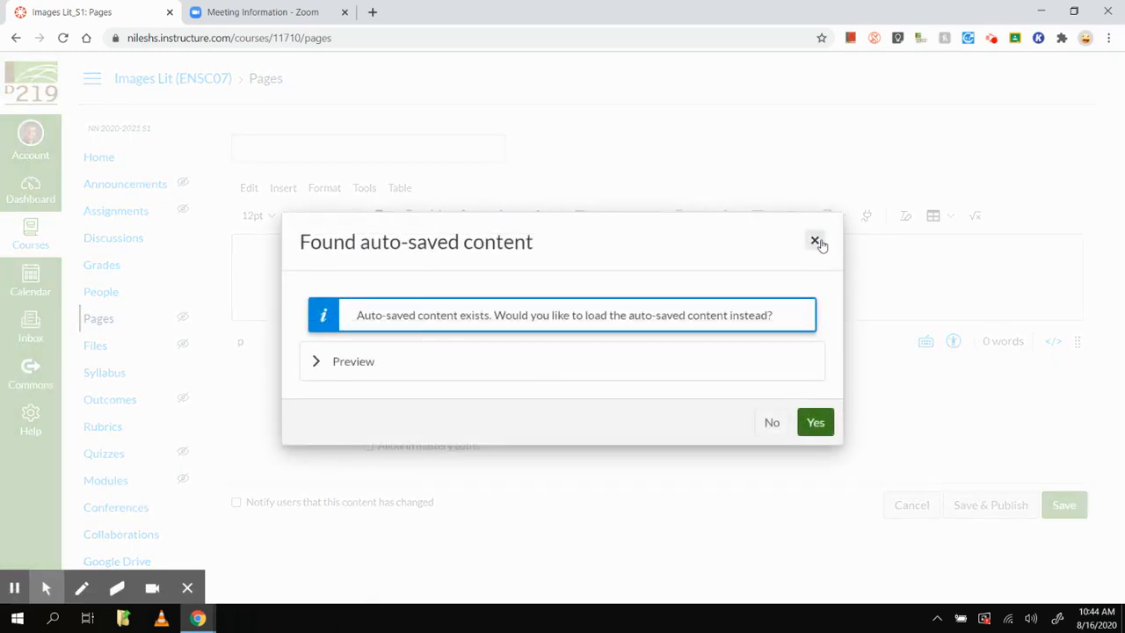
click(815, 247)
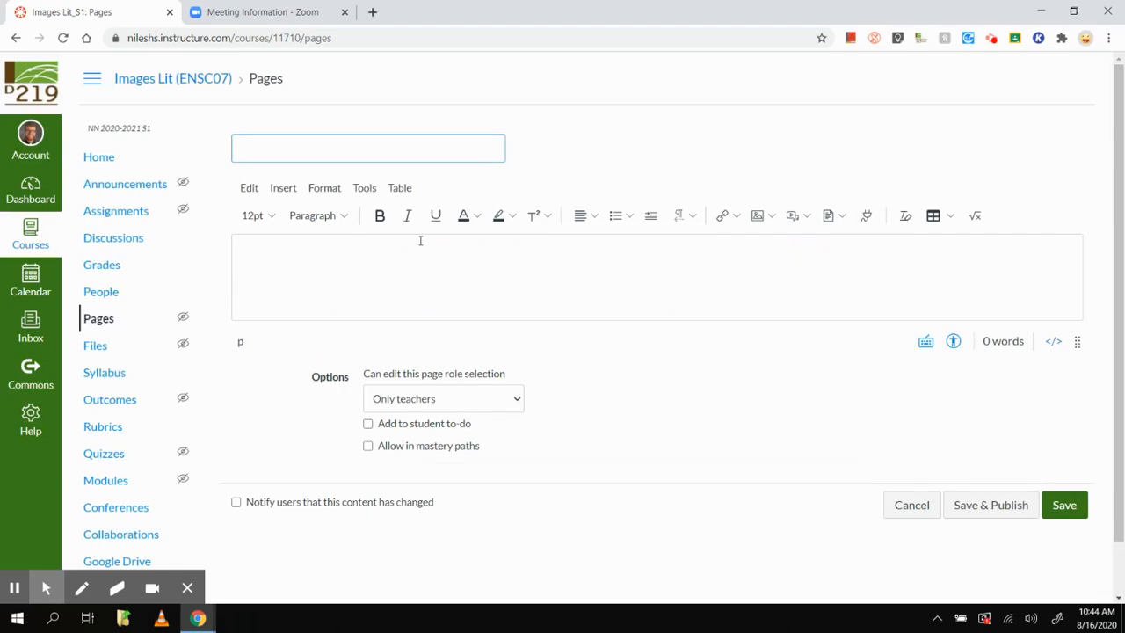
text(Zoom L)
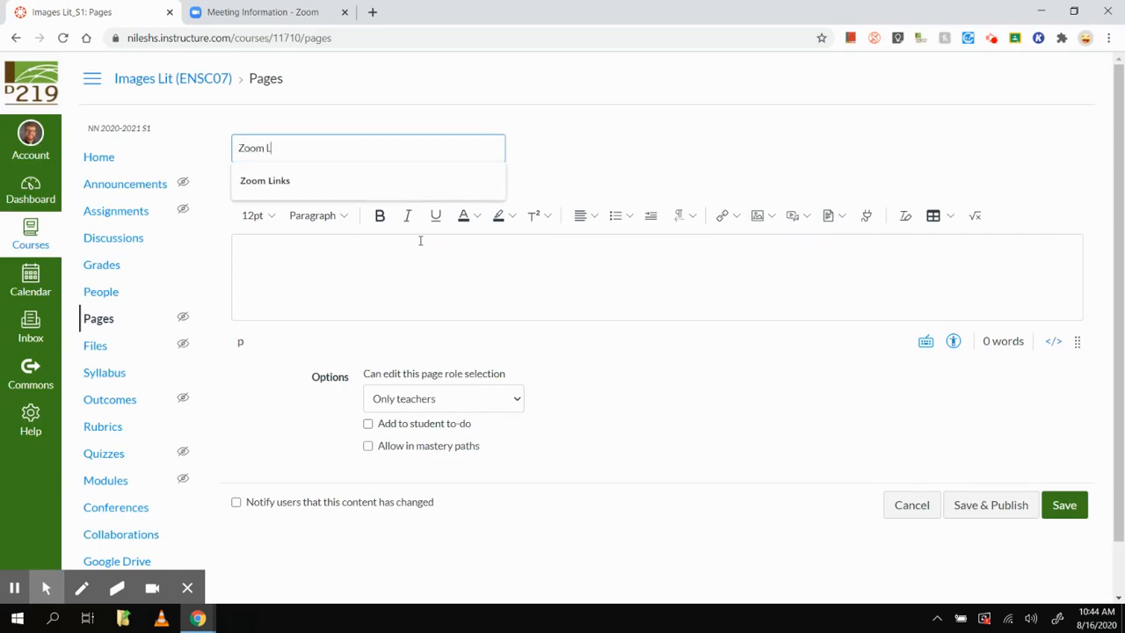
text(inks)
Add the lines "Period 8 (Tuesday and Friday @ 12 pm)" and "Period 9 (Tuesday and Friday @ 1 pm)" to the page body
click(420, 241)
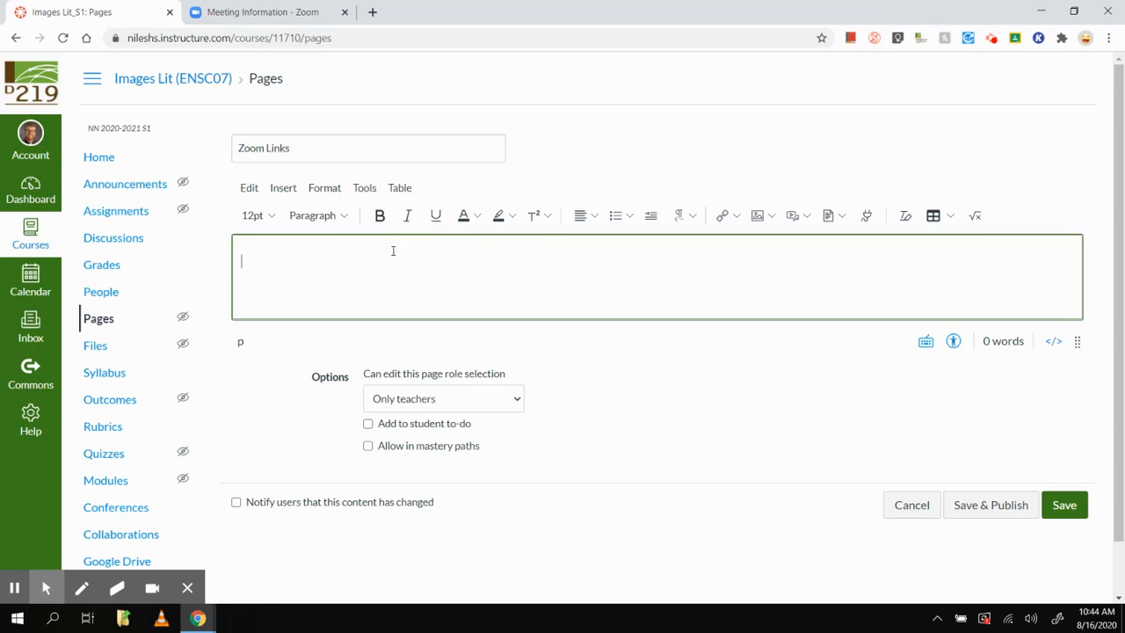
text(Period 8 (Tuesday and Friday)
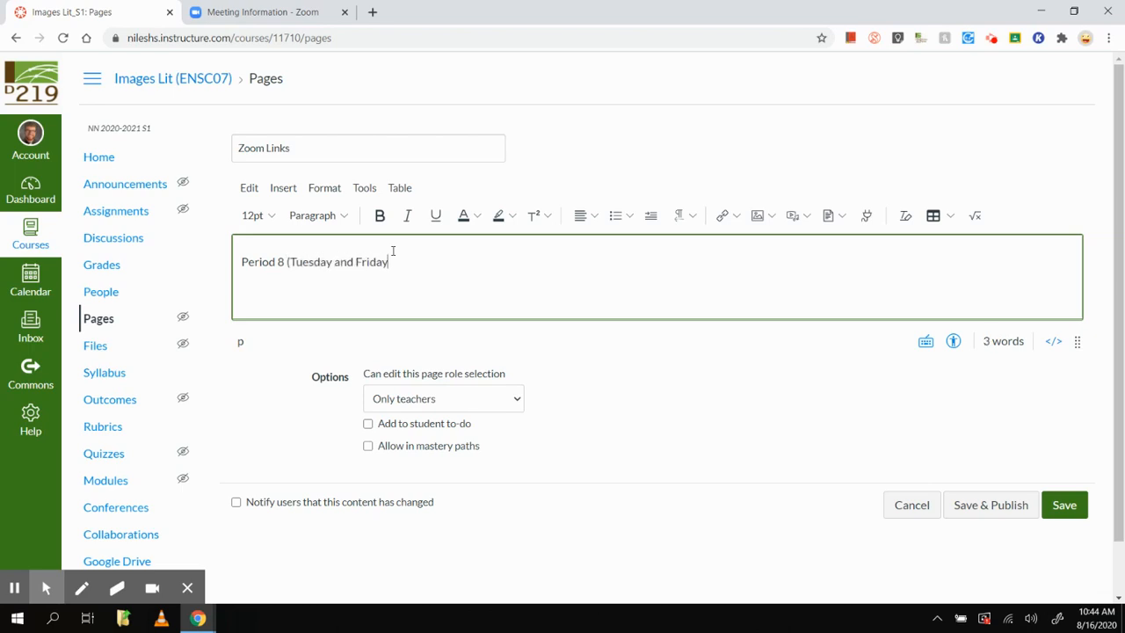
text( @ 12 pm))
key(Return)
key(Return)
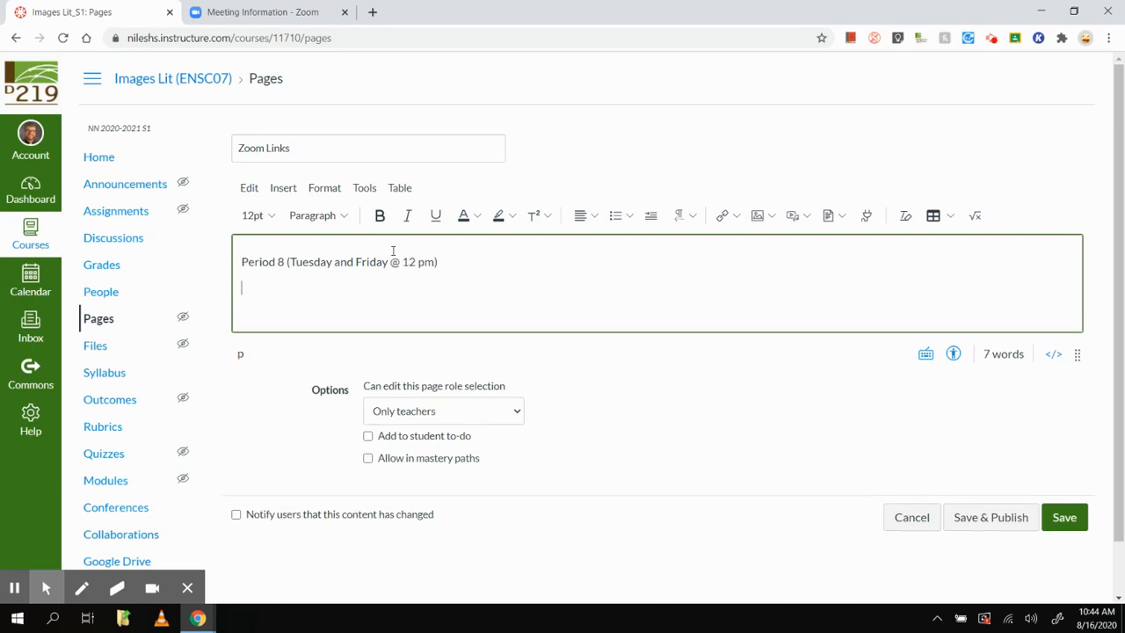
text(Period 9 (Tuesday and Friday @ 1 pm)
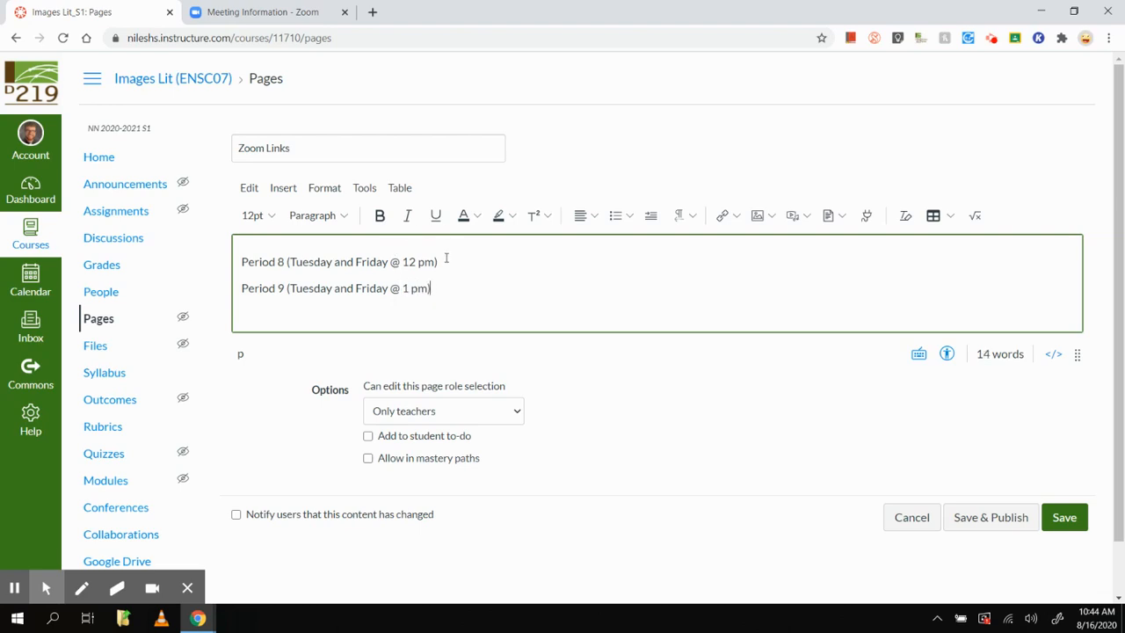
Link the "Period 8 (Tuesday and Friday @ 12 pm)" line to the copied Zoom invite address, including its embedded passcode
drag(448, 261, 234, 261)
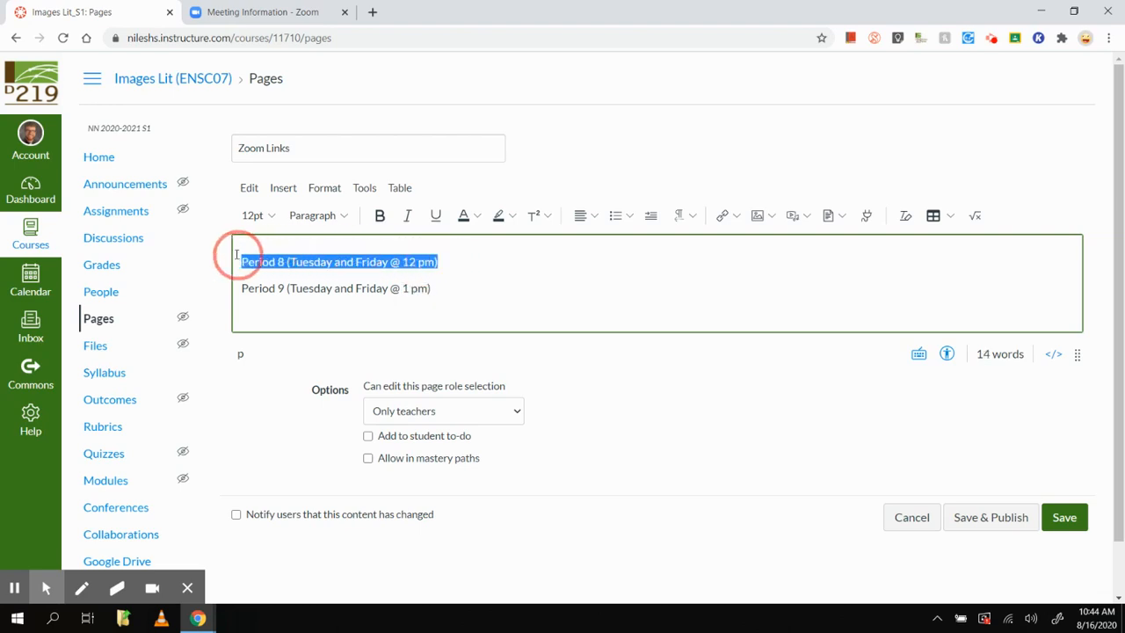
click(736, 217)
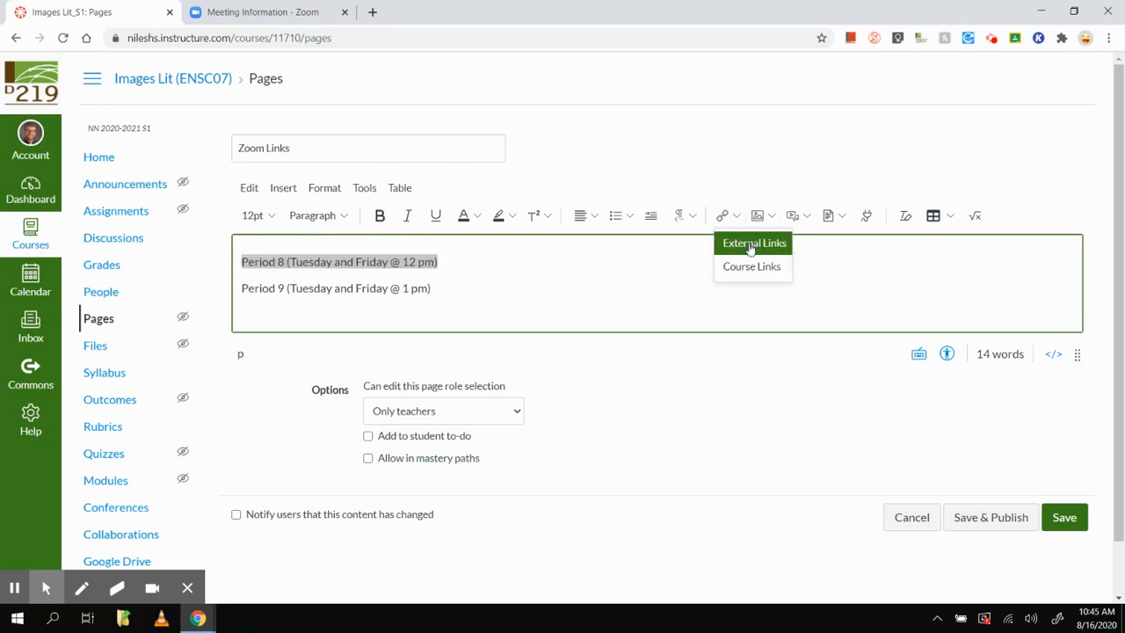
click(748, 244)
click(510, 369)
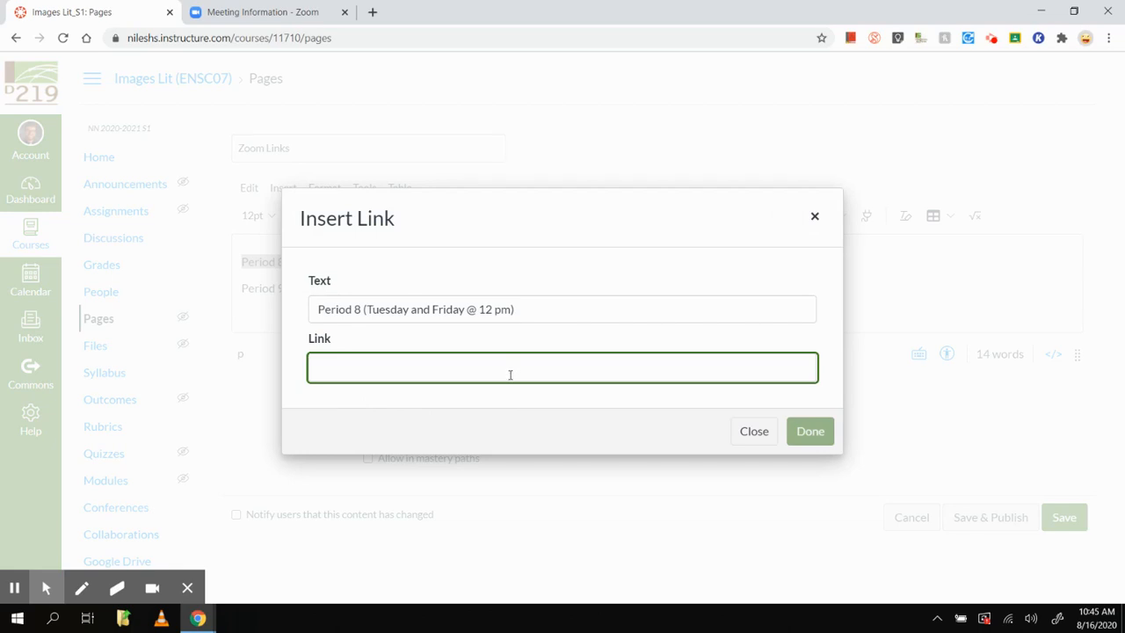
key(ctrl+v)
click(808, 432)
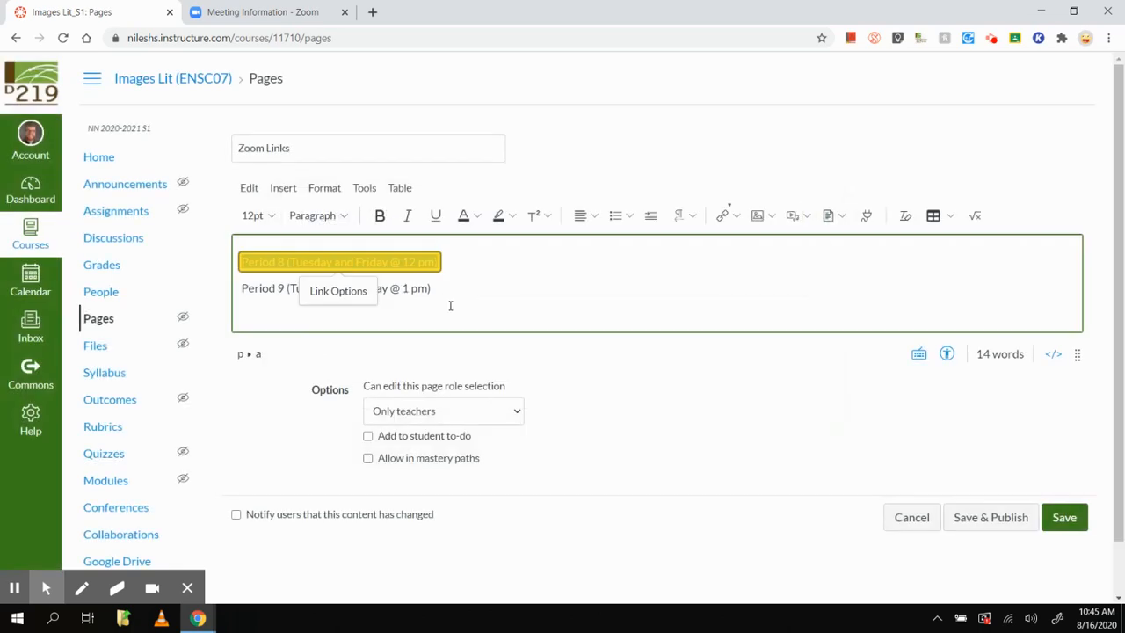
click(439, 291)
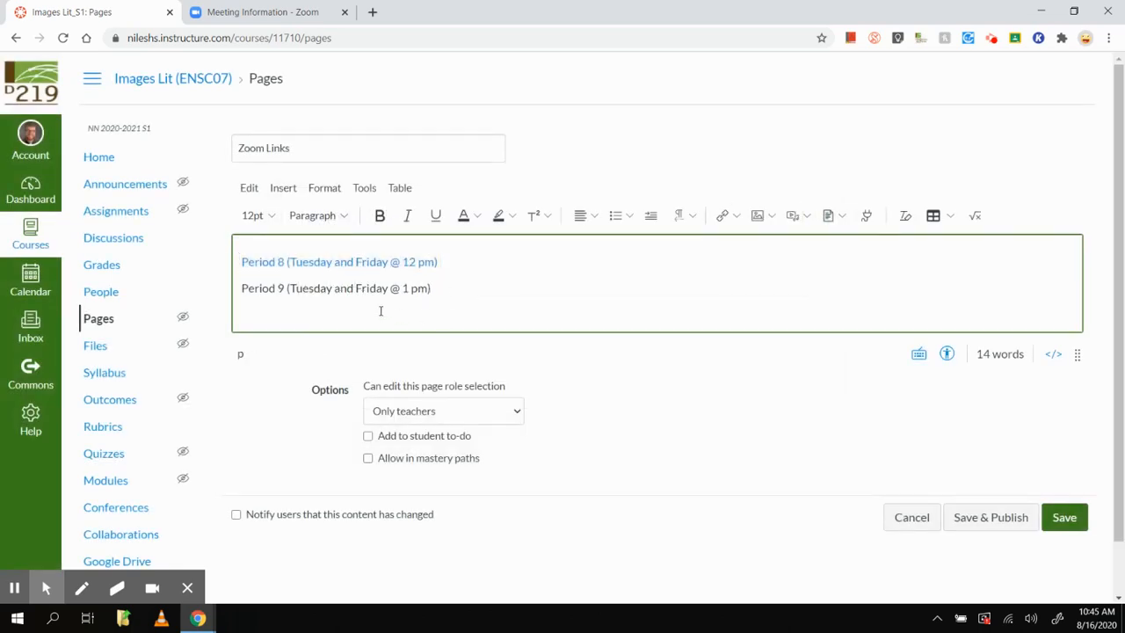
Switch to the Zoom meeting details and copy the invite link address of the "Images of Lit Period 8" meeting
click(266, 11)
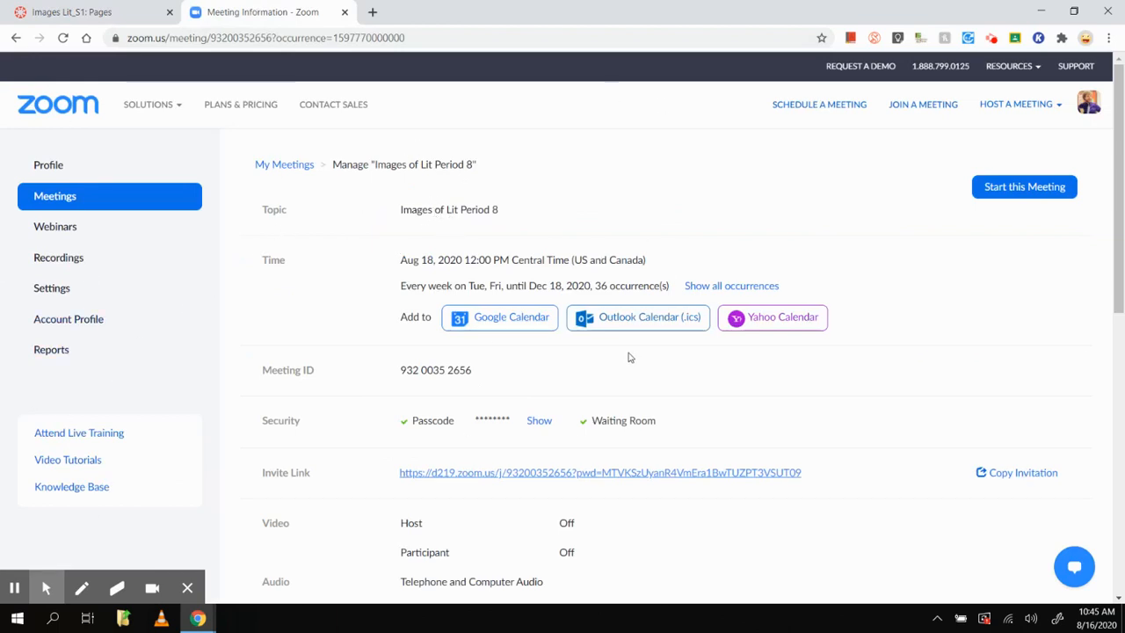
right_click(666, 472)
click(709, 384)
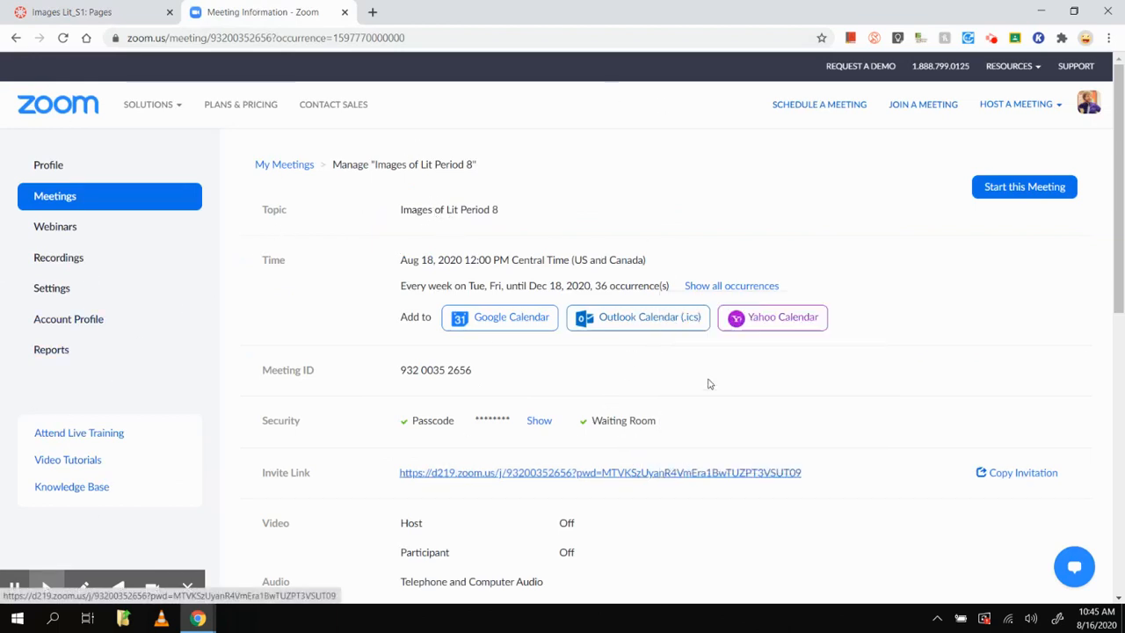
Return to Canvas, link the "Period 9 (Tuesday and Friday @ 1 pm)" line to the copied invite address with its embedded passcode, and save the page
click(91, 6)
drag(467, 293, 241, 288)
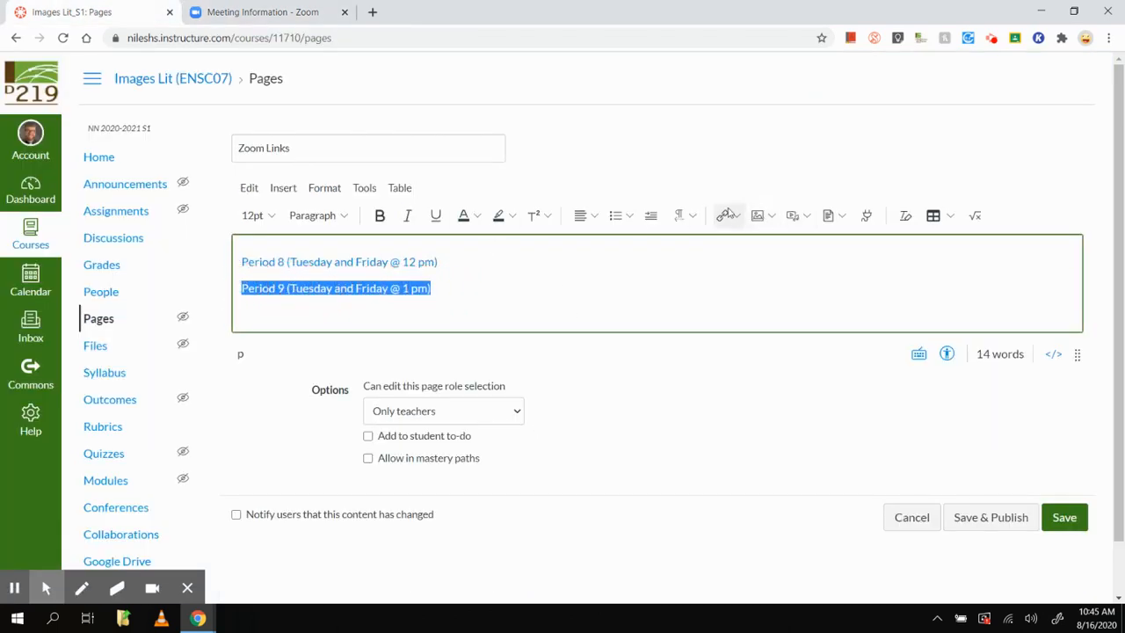
click(726, 216)
click(741, 246)
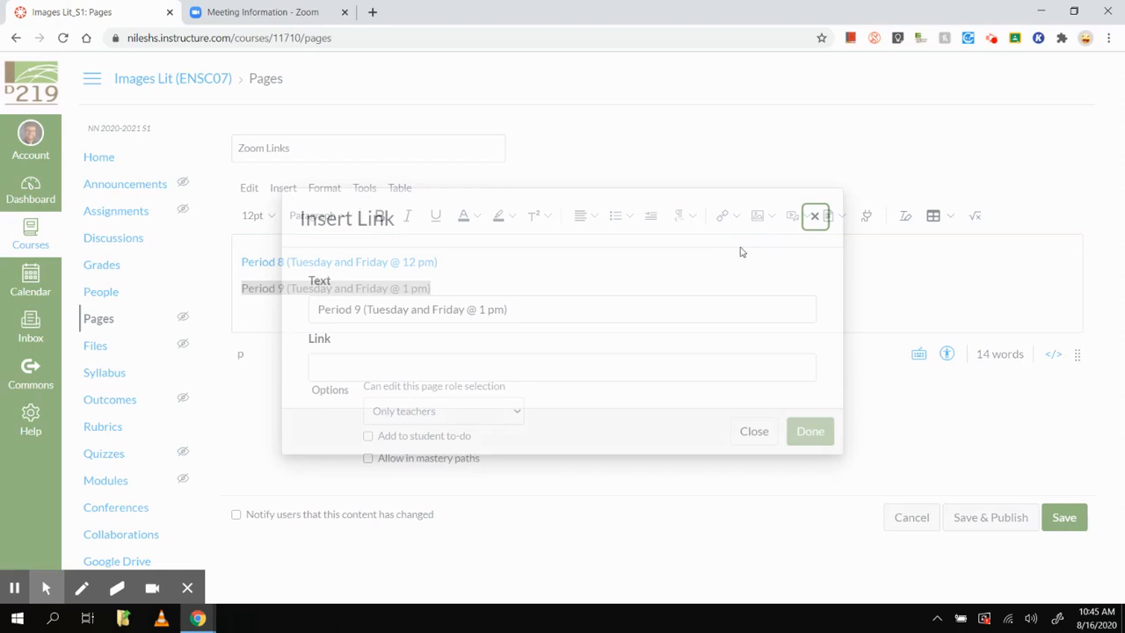
click(641, 376)
key(ctrl+v)
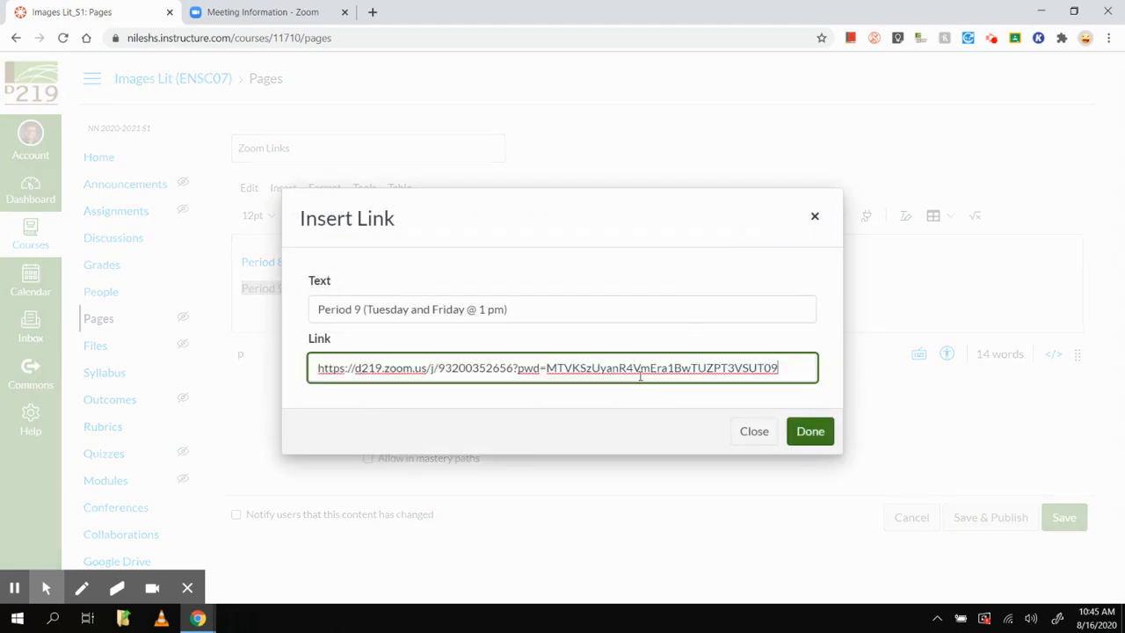
click(811, 433)
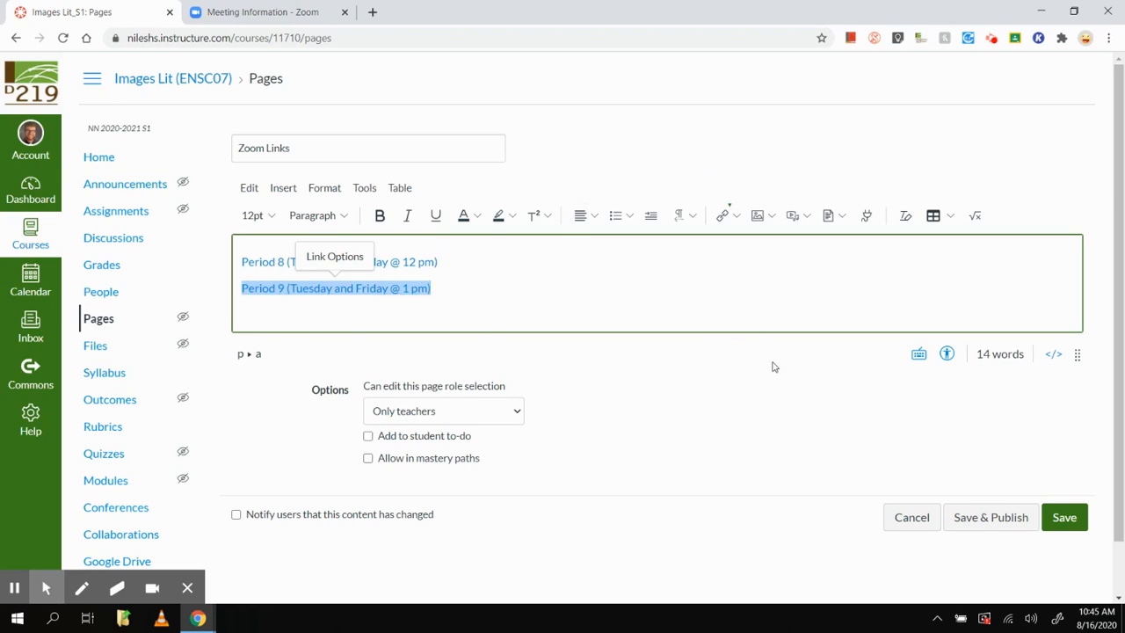
click(1064, 521)
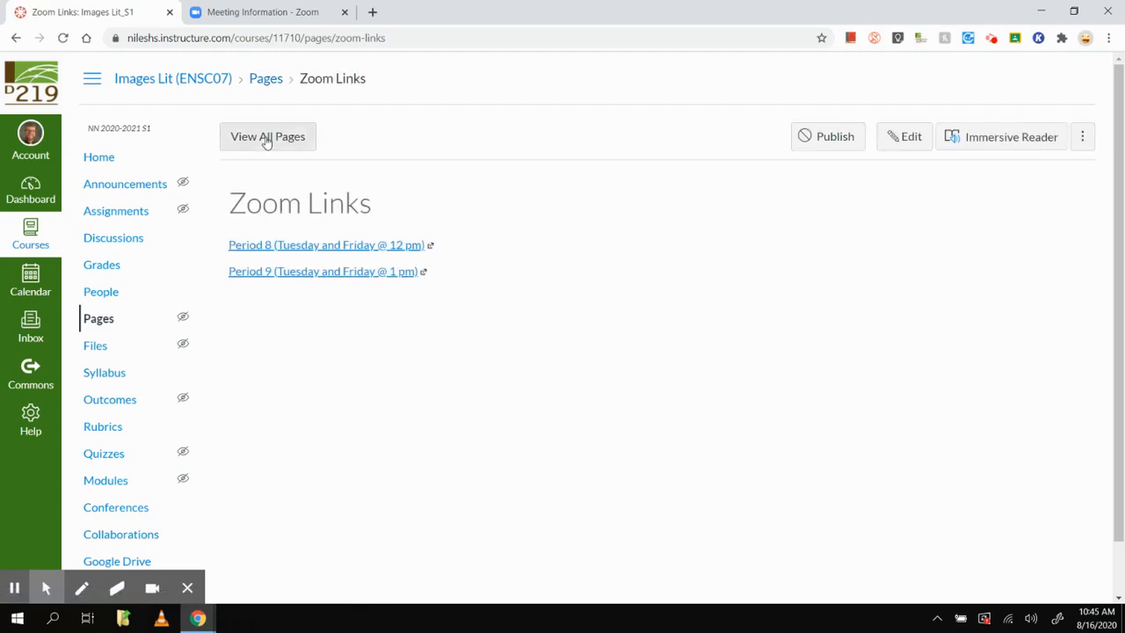
Edit the course's Home page so the word "Zoom" links to the "Zoom Links" course page, and save it
click(266, 140)
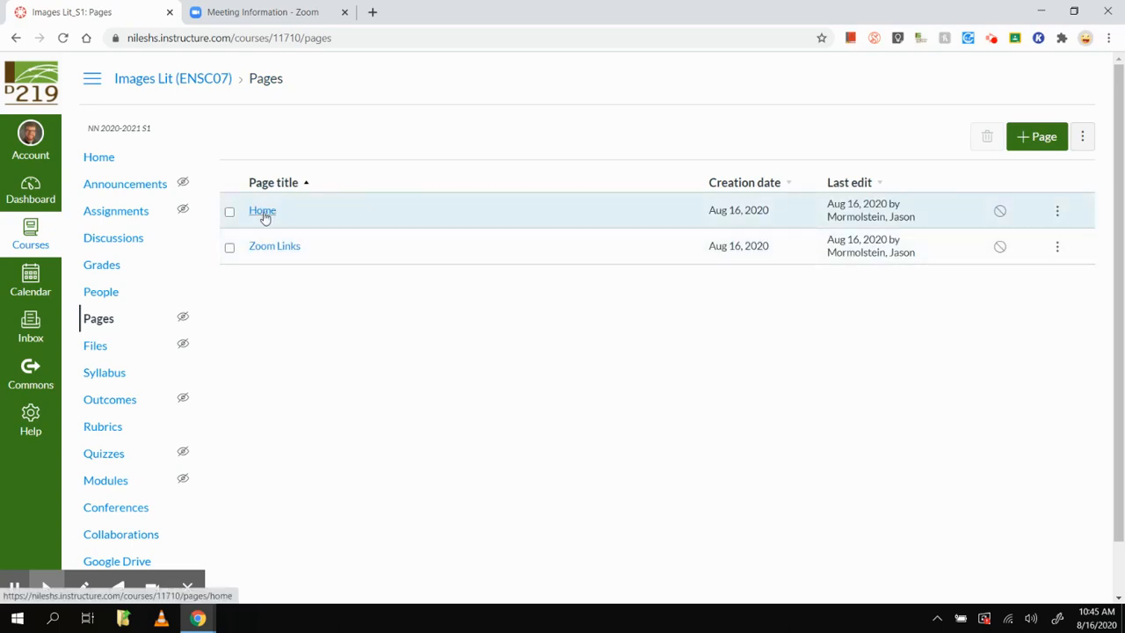
click(263, 211)
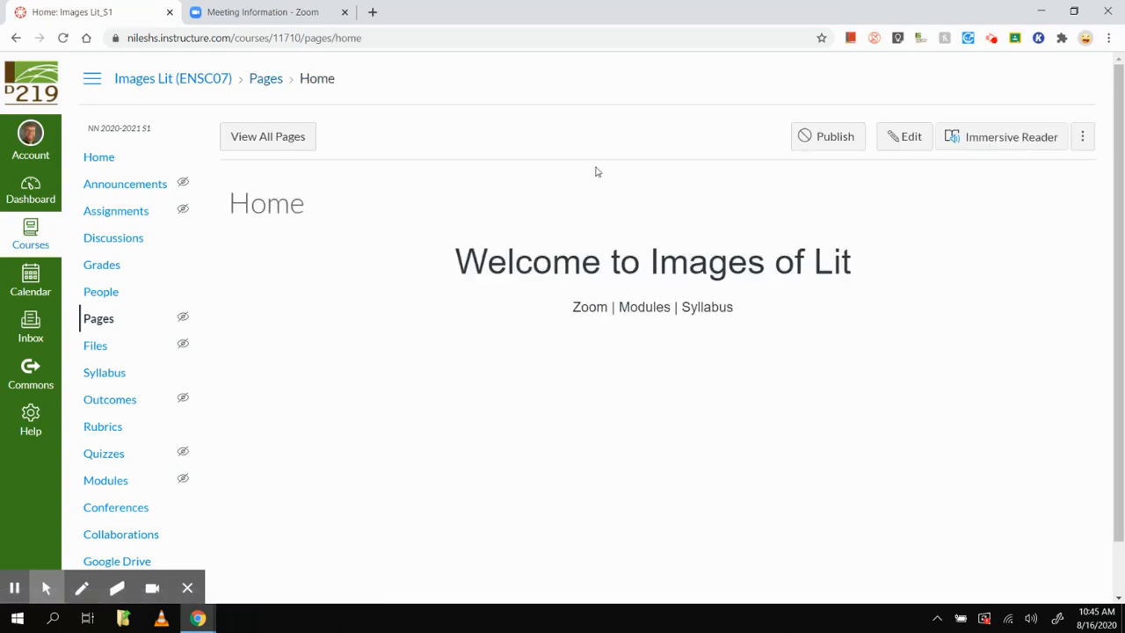
click(893, 138)
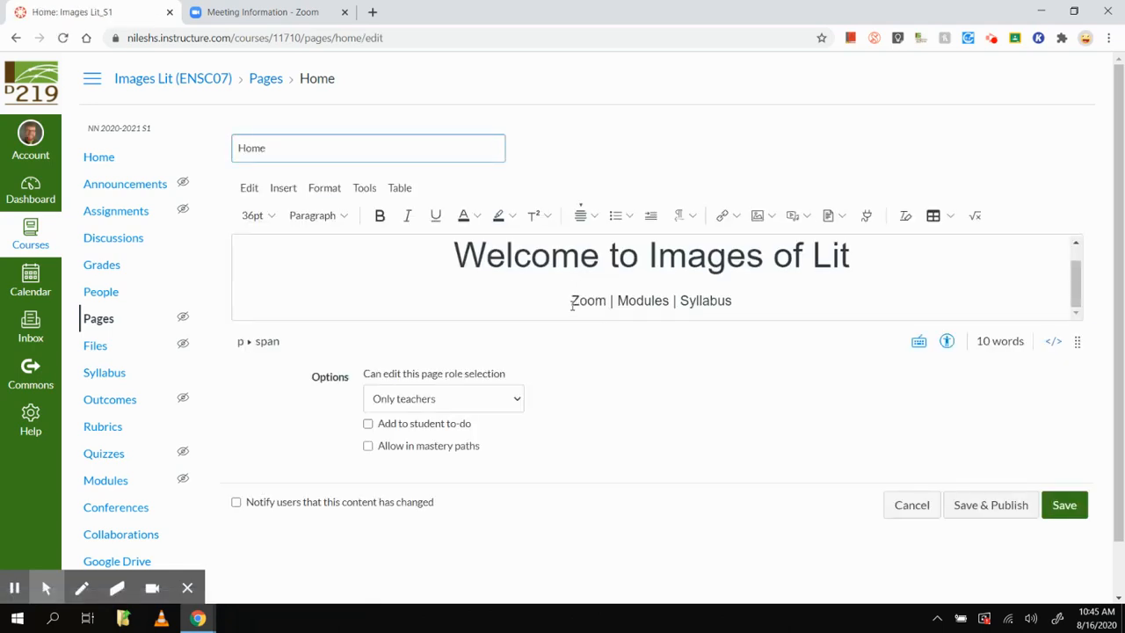
drag(572, 304, 607, 305)
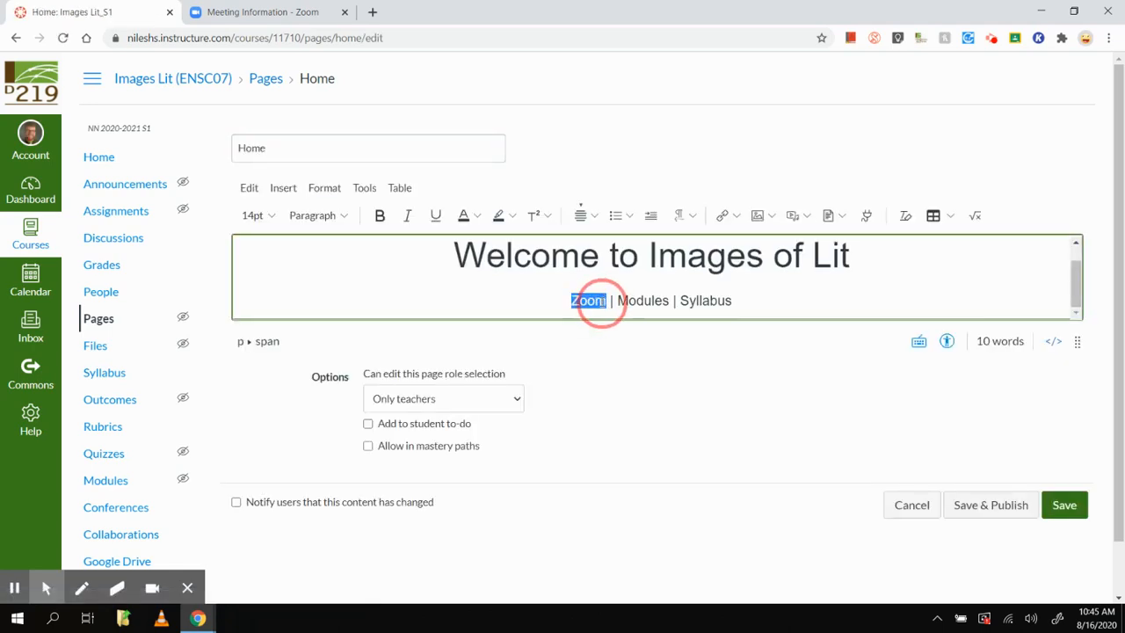
click(726, 216)
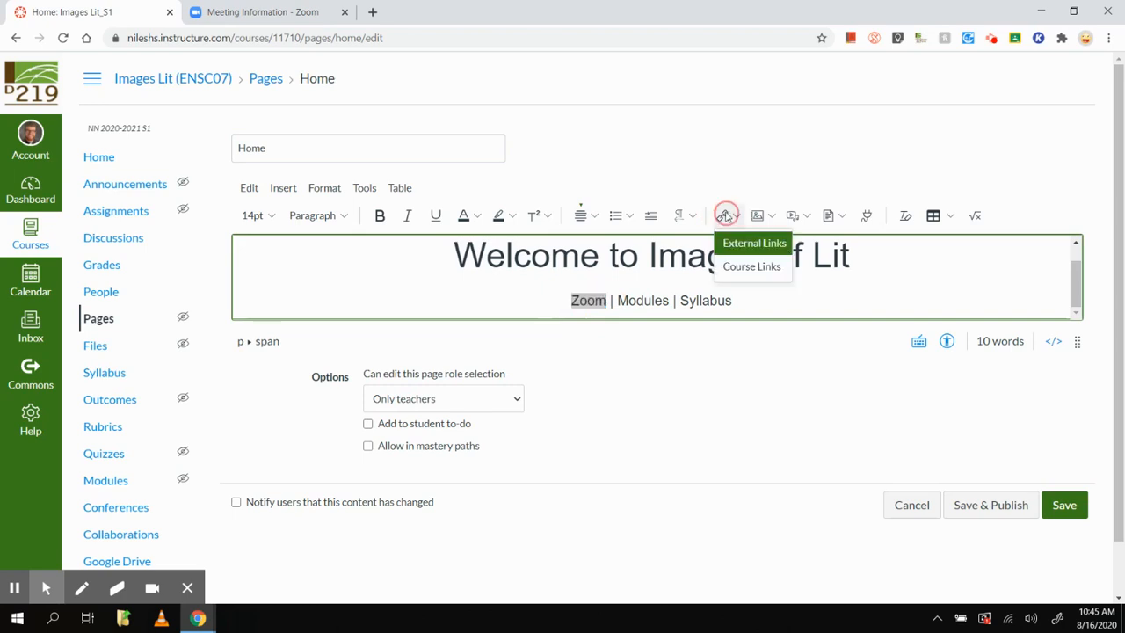
click(740, 266)
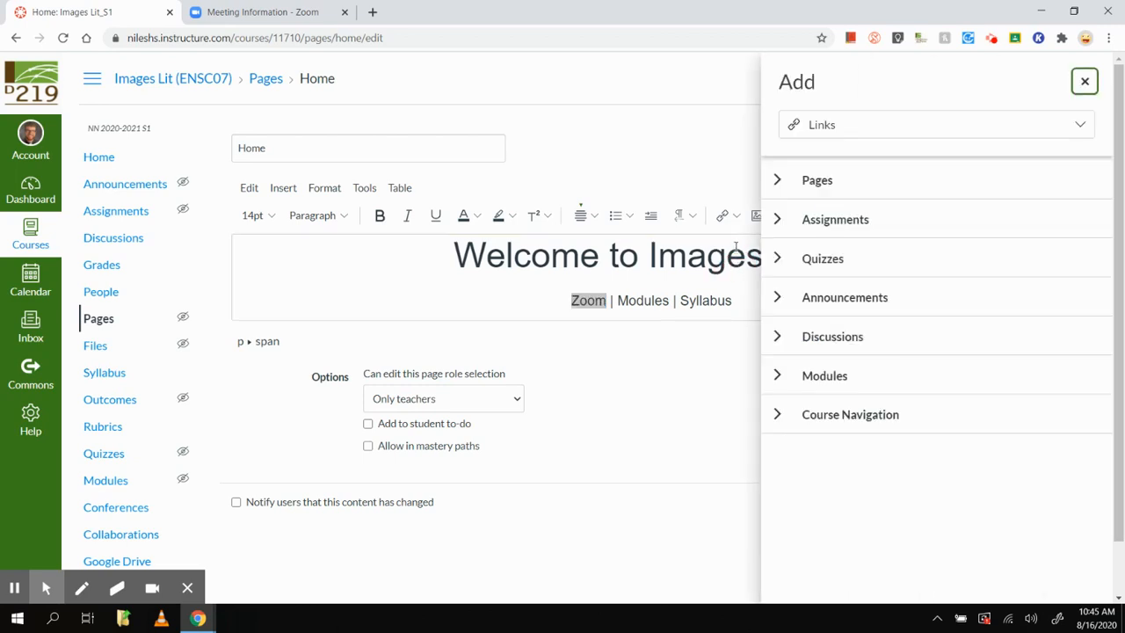
click(778, 181)
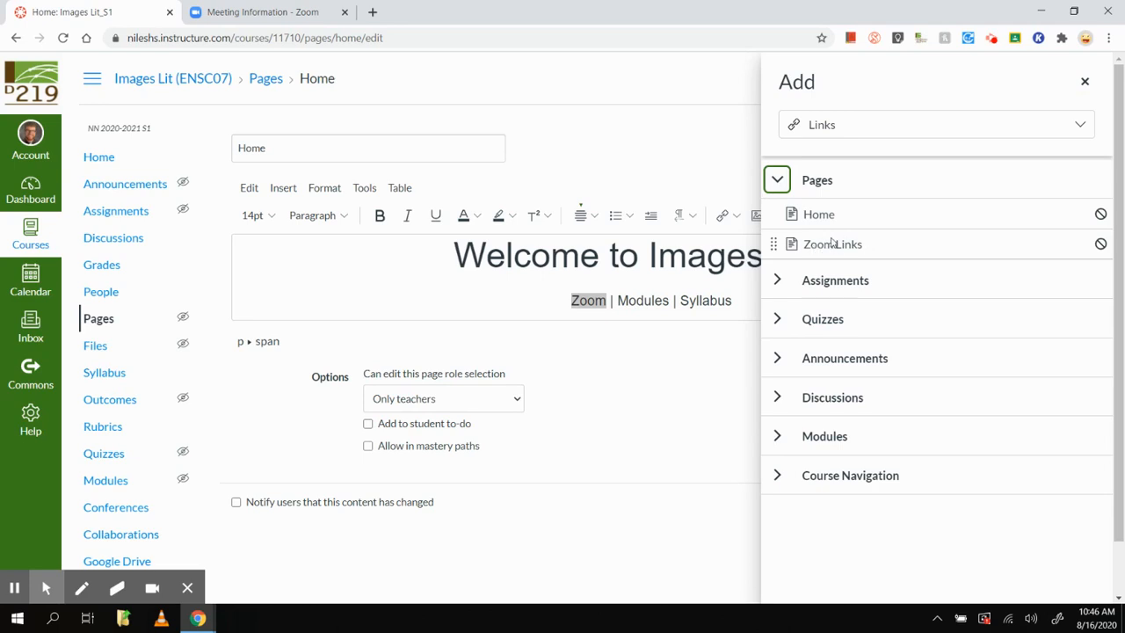
click(829, 244)
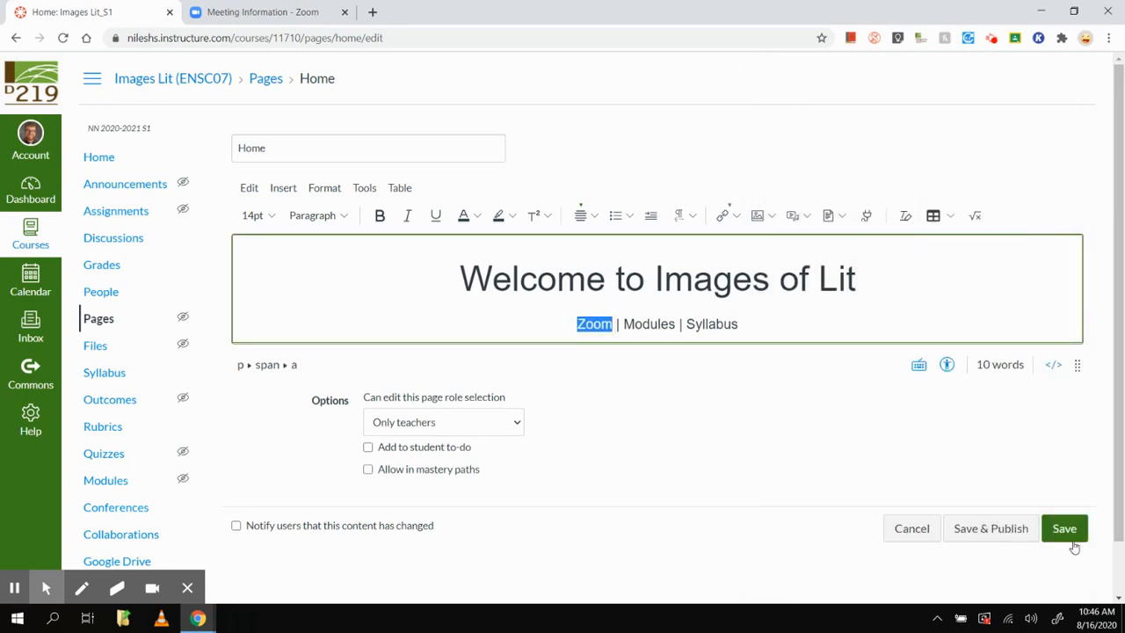
click(1061, 533)
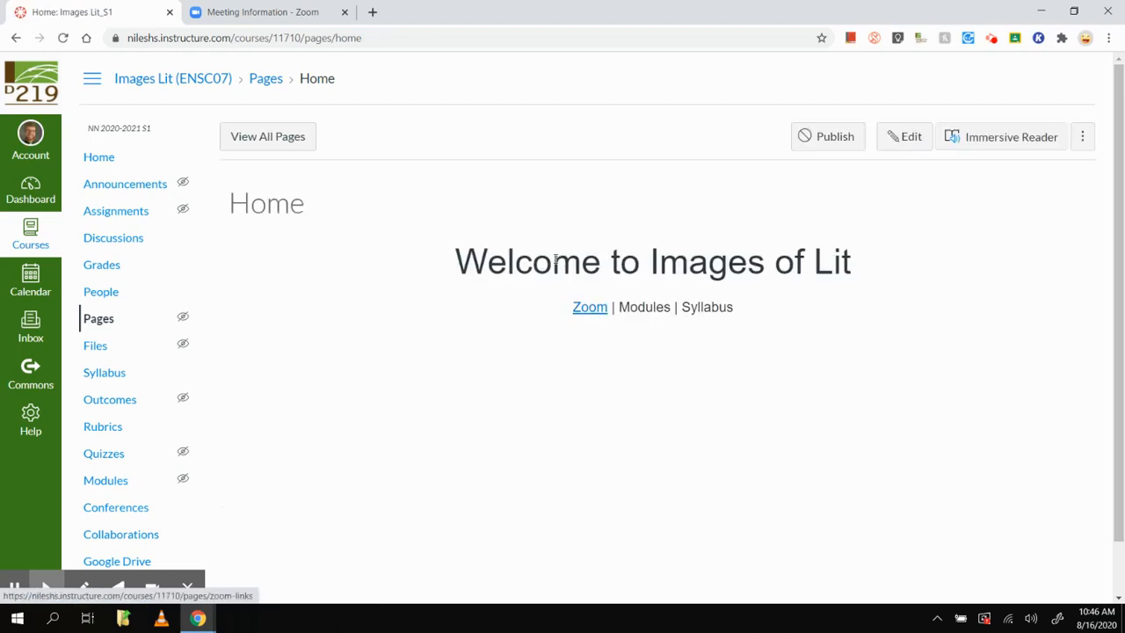
Test the Home page's "Zoom" link and the Period 8 meeting link on the page it leads to
click(590, 310)
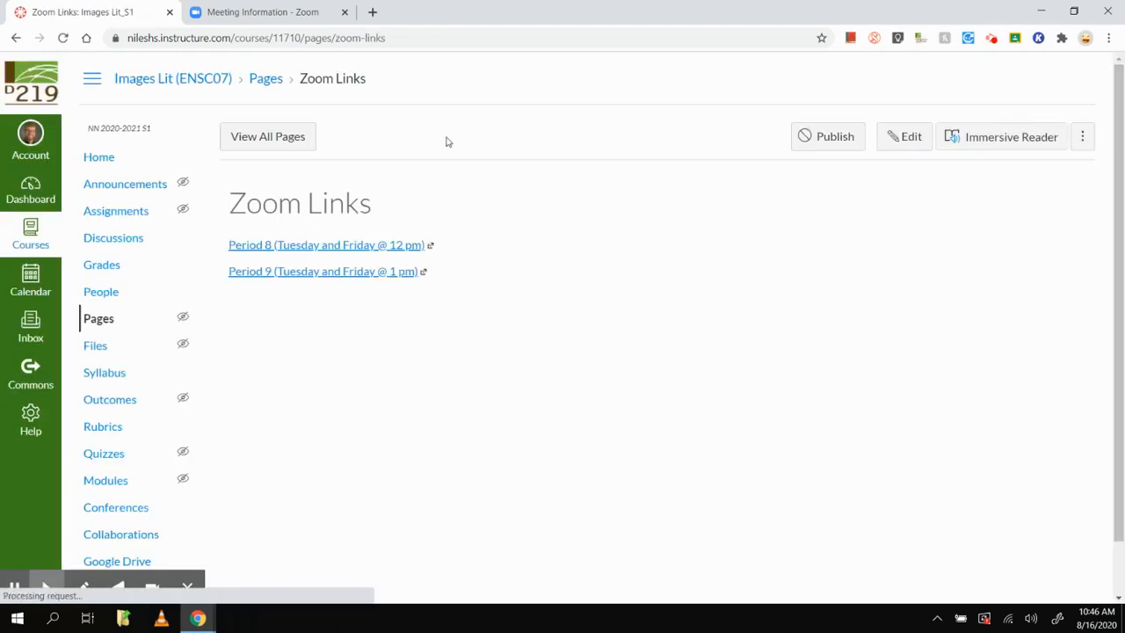
click(304, 246)
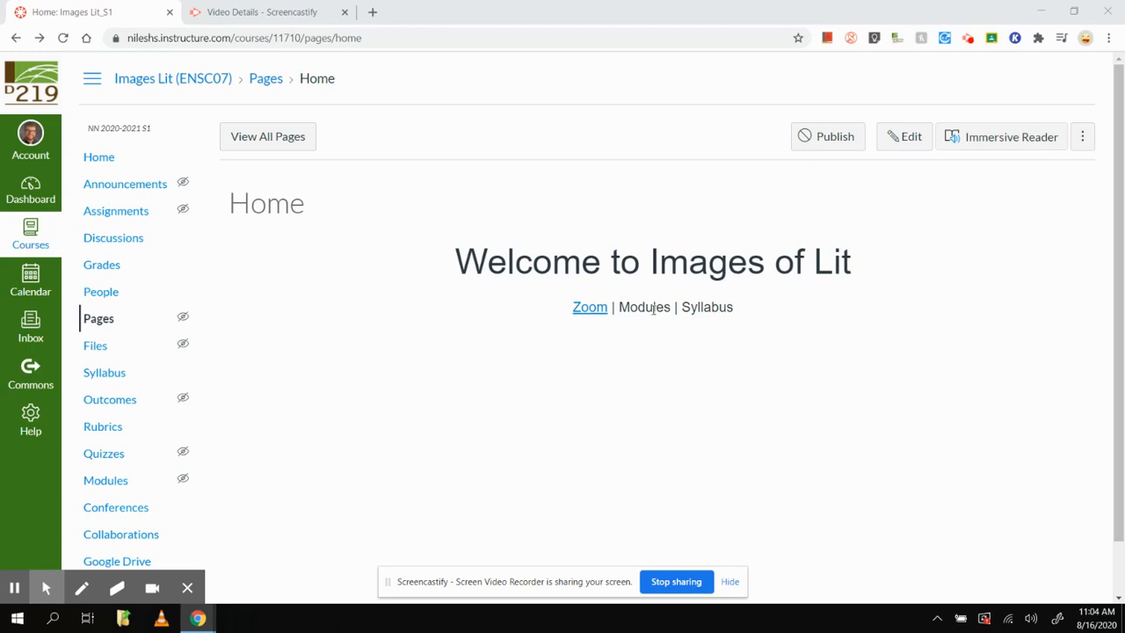
Create a new course page titled "AGENDA: August 17 - 21"
click(256, 147)
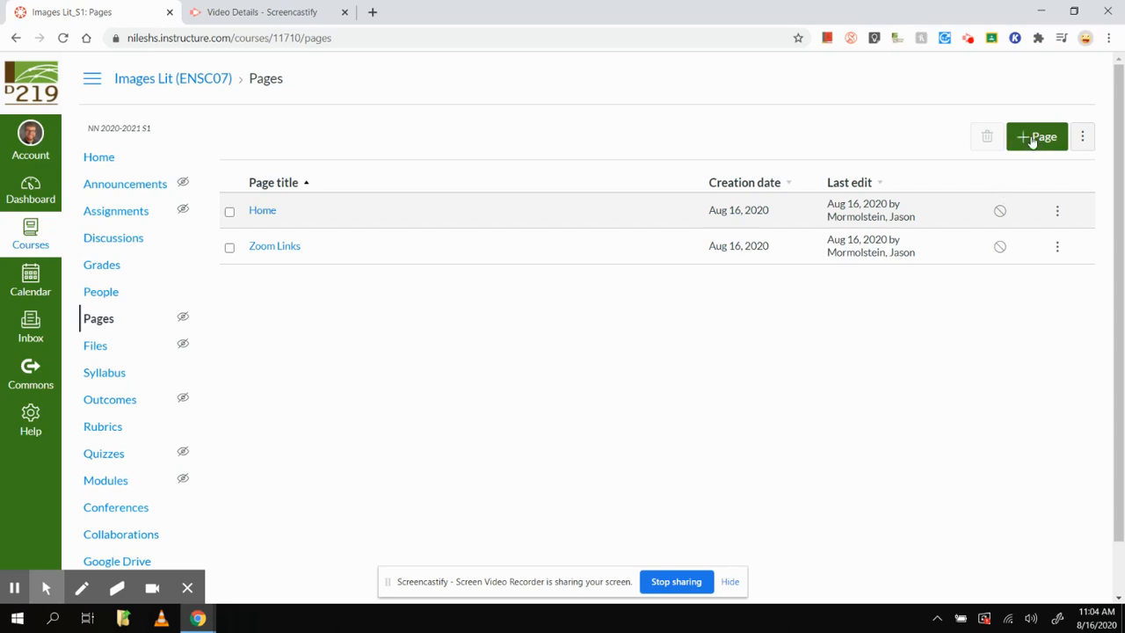
click(1033, 143)
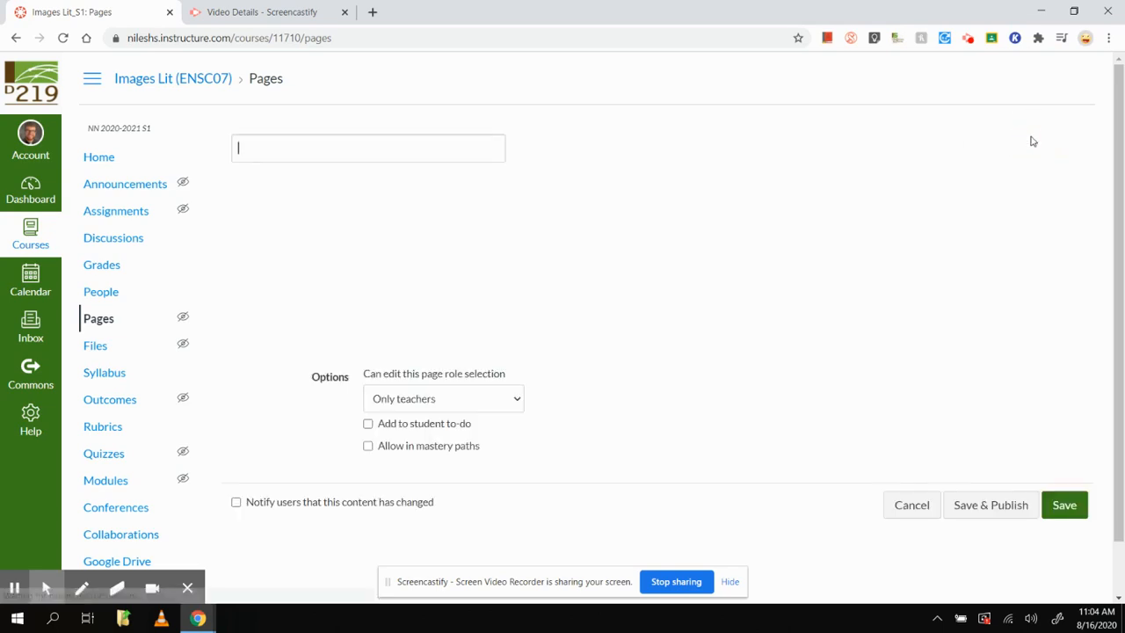
click(815, 240)
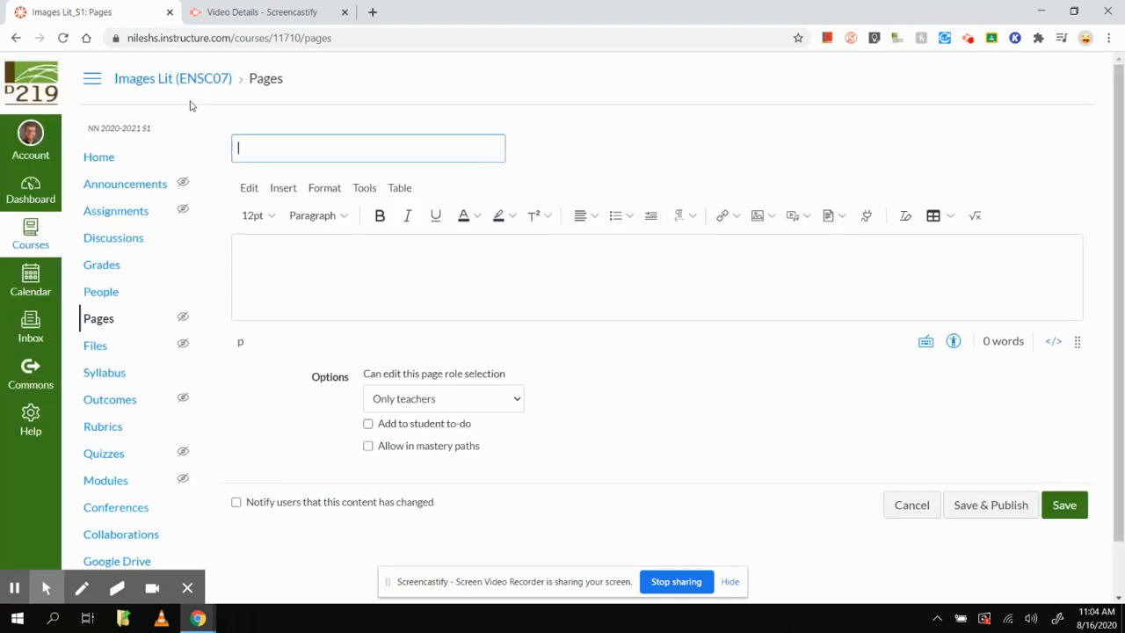
text(AGENDA)
key(BackSpace)
text(August 17 -2)
key(BackSpace)
text(2)
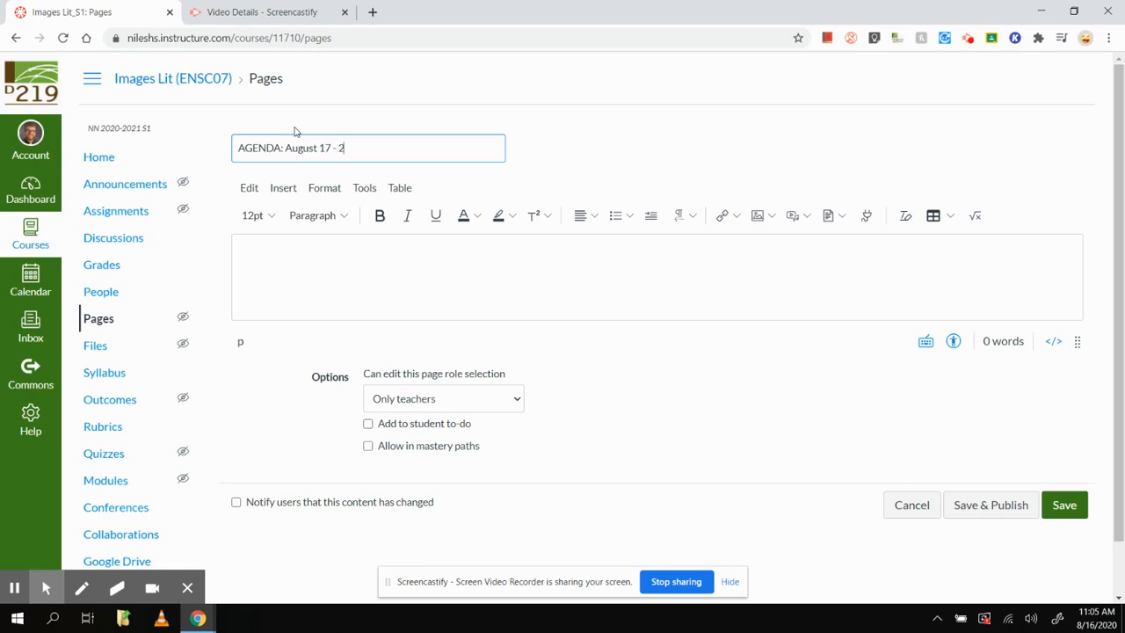
text(1)
Write the page's introduction: "Hi everyone," followed by "Welcome to class! Every week you'll see an agenda like the one below:"
click(425, 260)
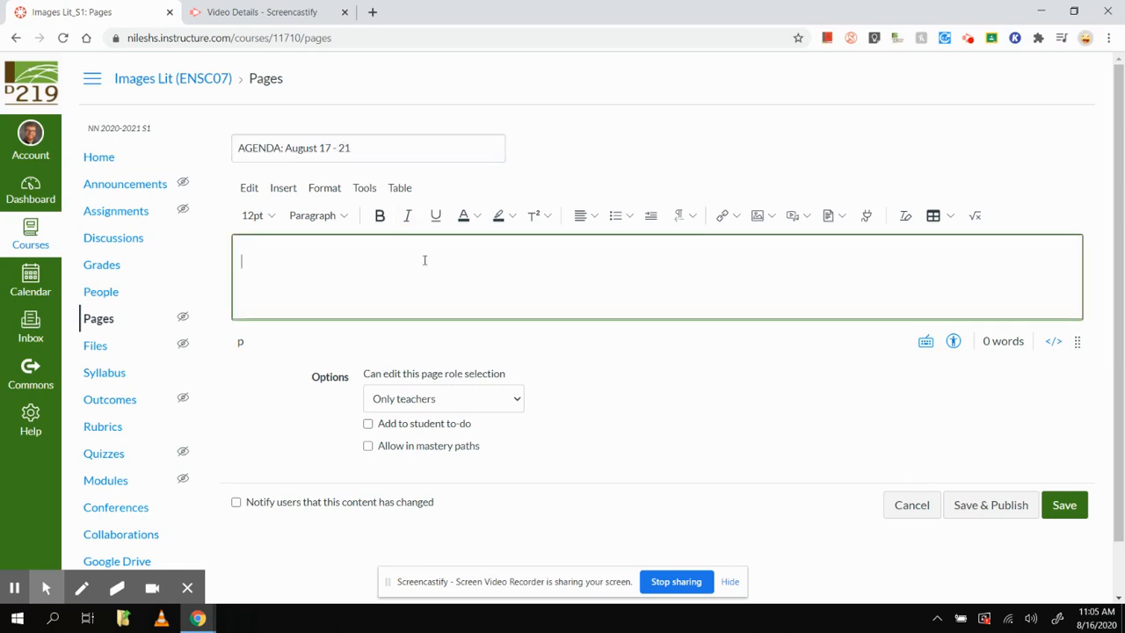
text(Hi everyone,)
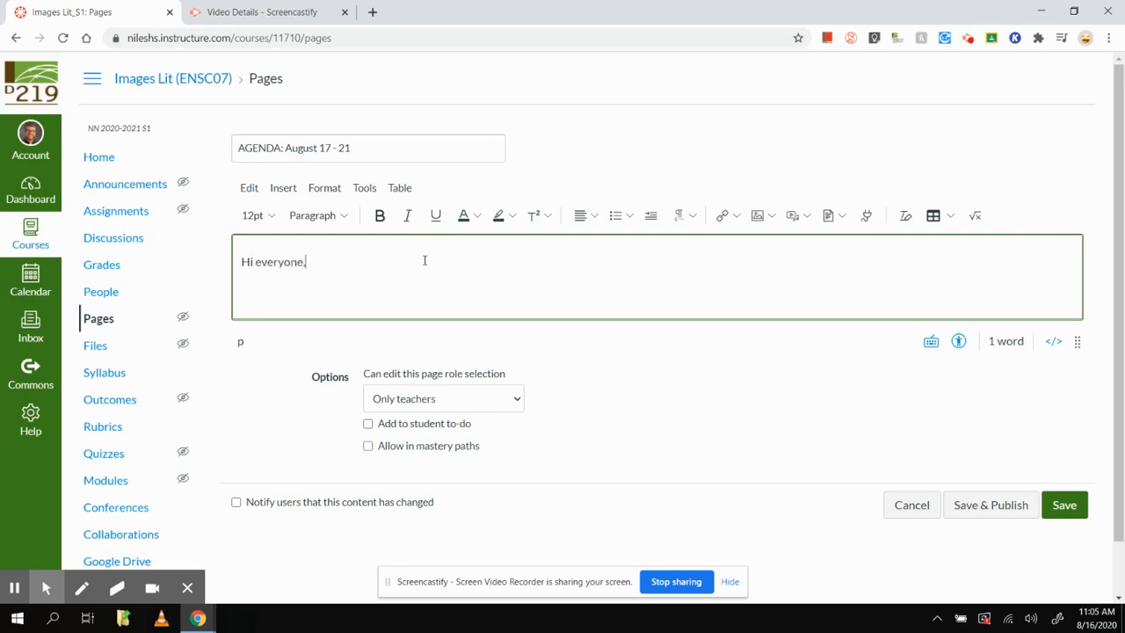
key(Return)
text(W)
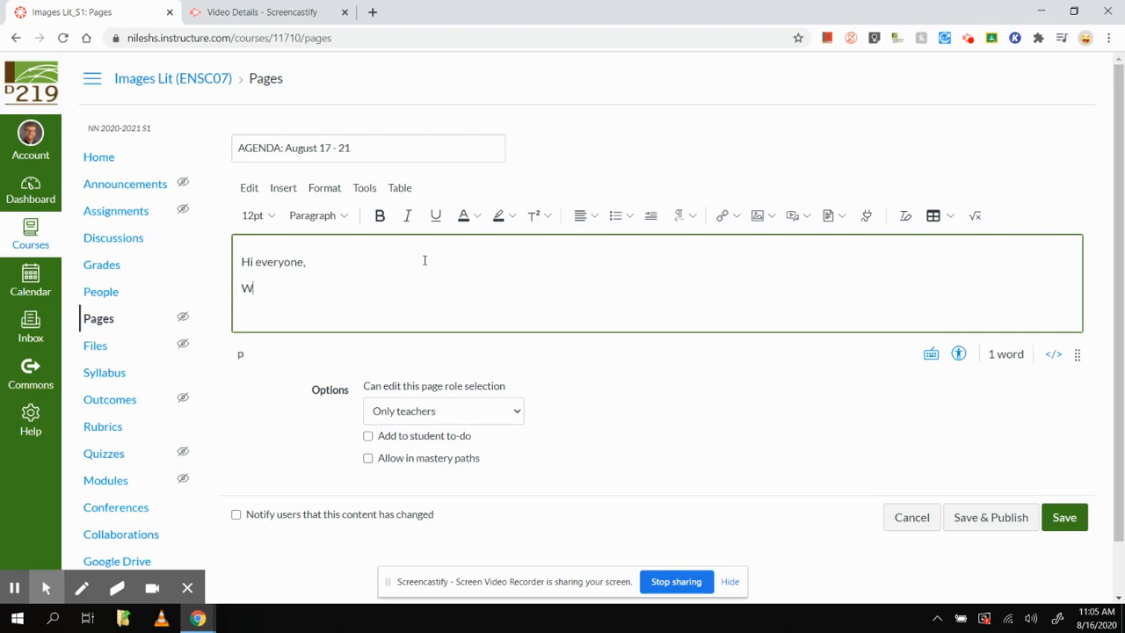
text(elcome to class! )
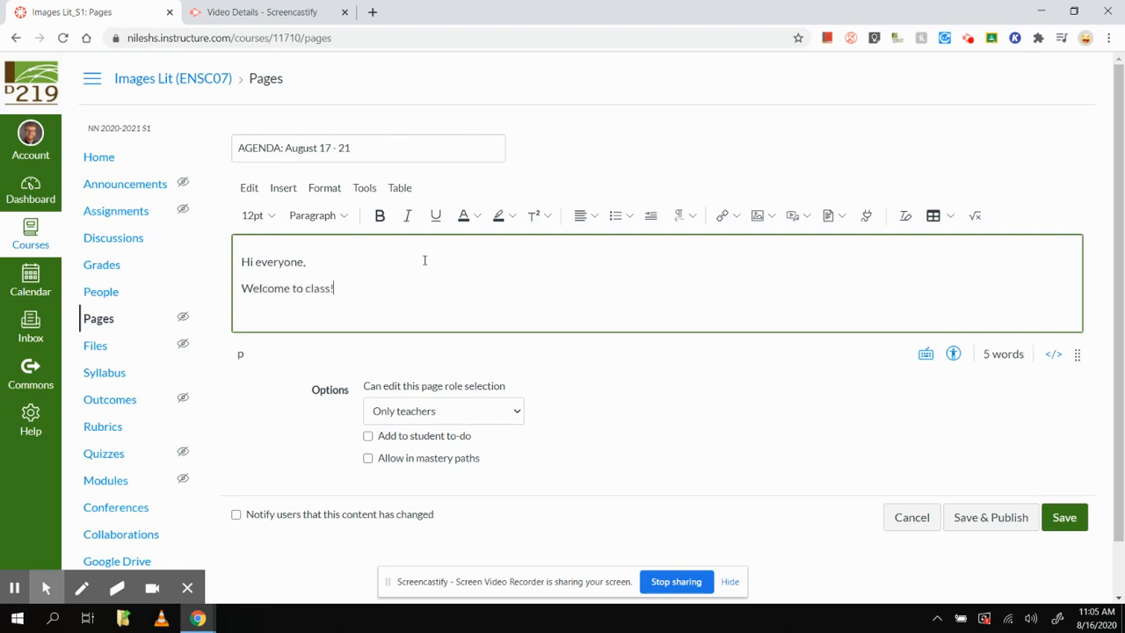
text(Every week you'll see an agenda li)
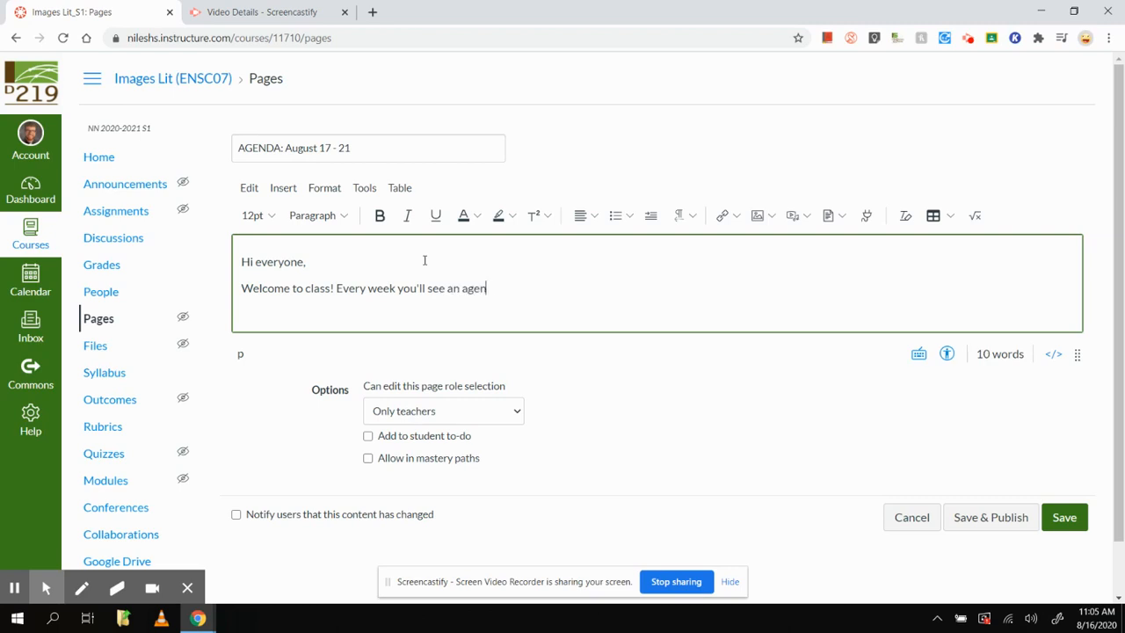
text(ke the one below:)
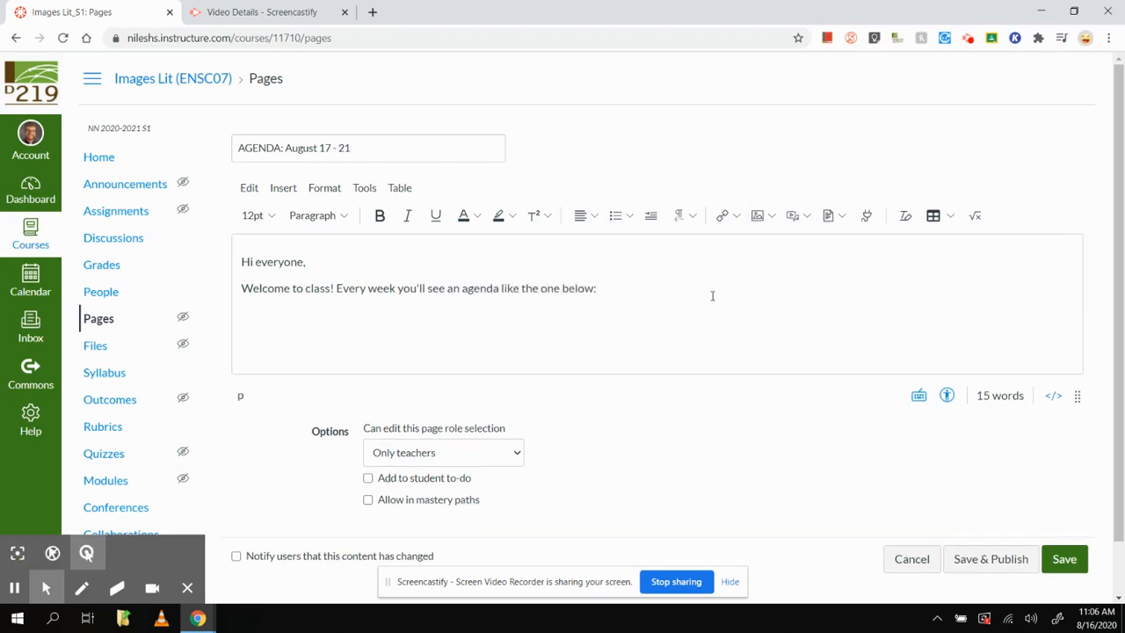
Insert a table with two columns and four rows below the introduction text
click(604, 291)
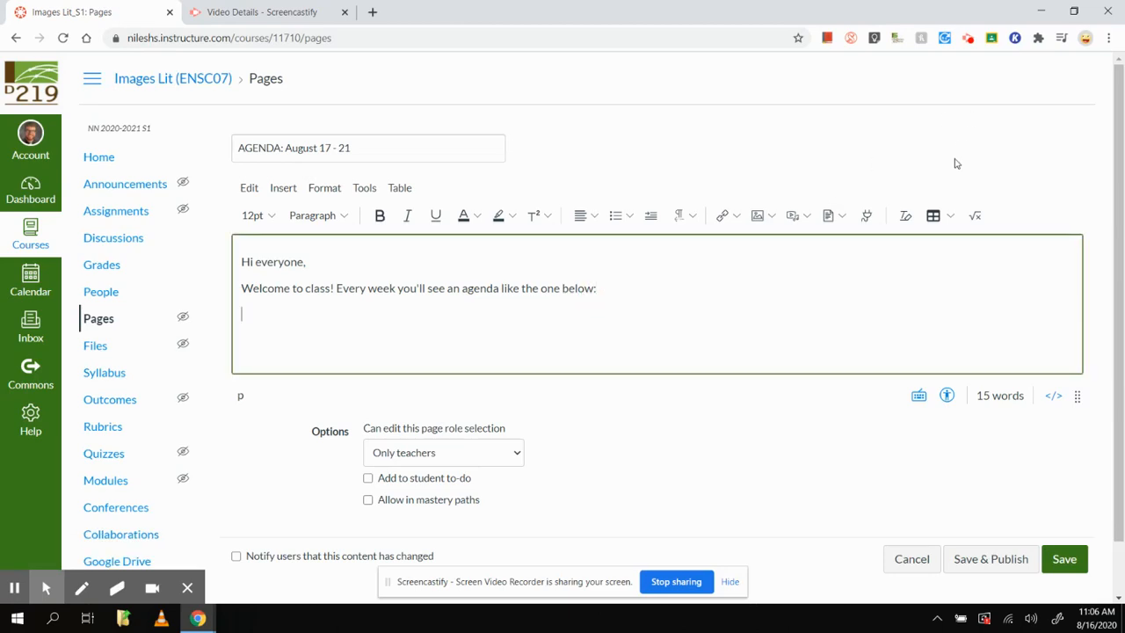
click(938, 222)
mouse_move(948, 245)
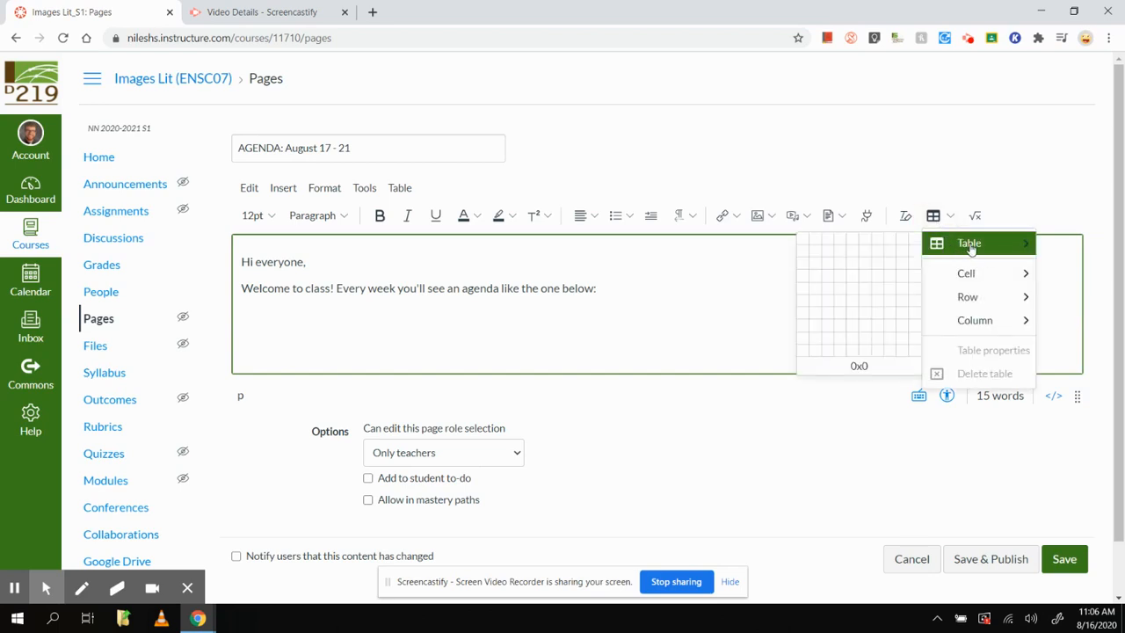
click(816, 278)
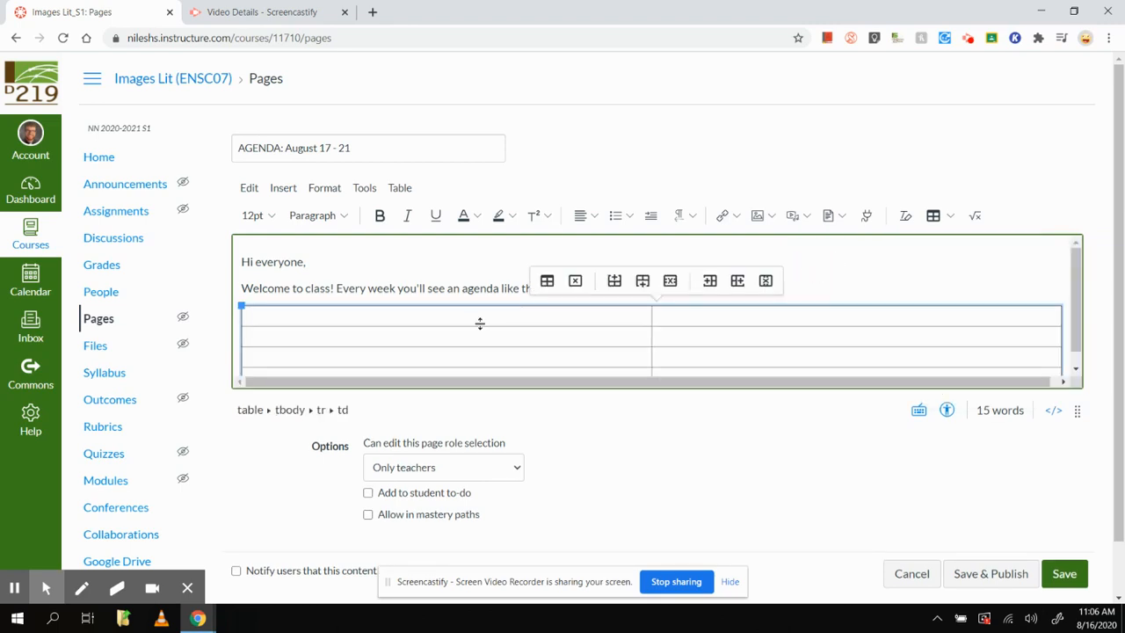
Fill the table's header row with "Day" and "Activities/Notes"
text(DAy)
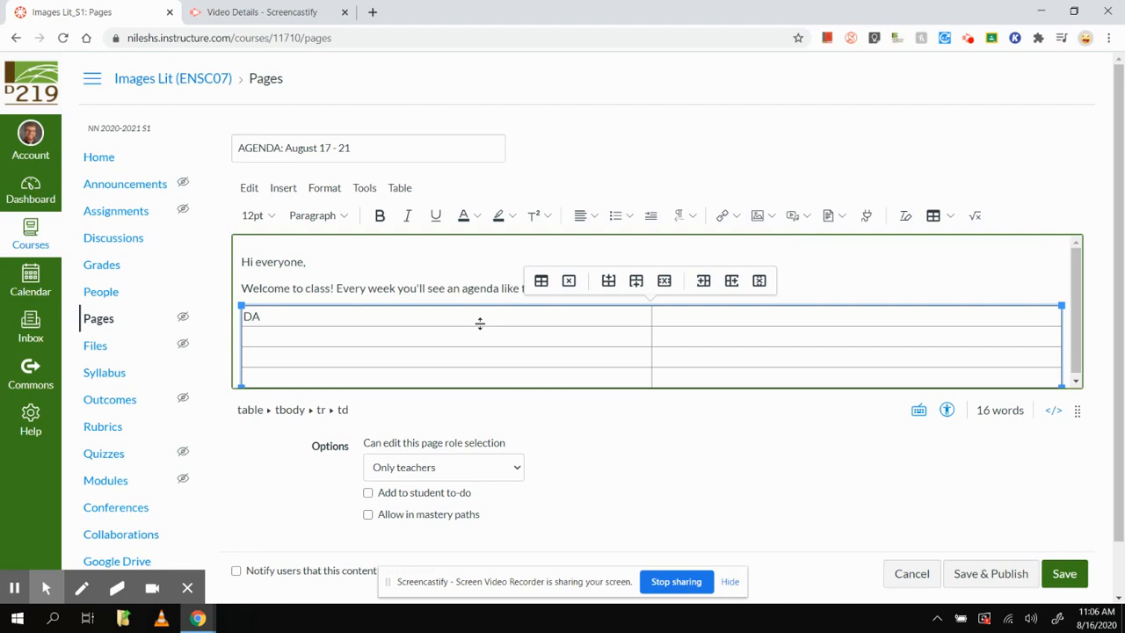
key(BackSpace)
text(ay)
click(718, 310)
text(Activiti)
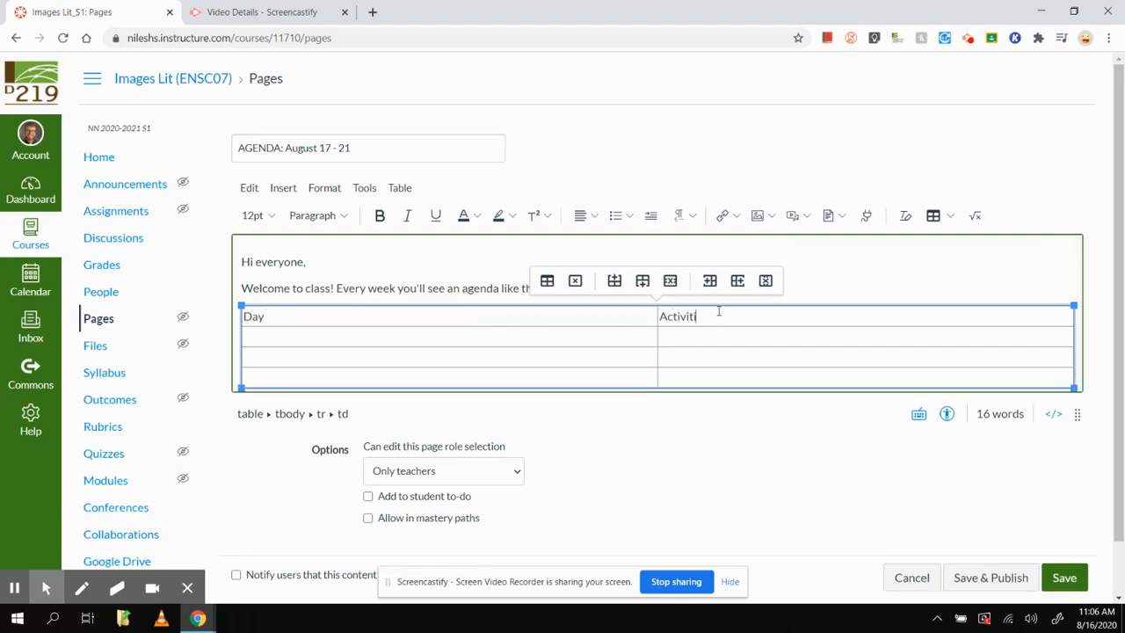
text(es/Notes)
Fill the Day column with "Tuesday", "Wednesday" and "Friday", one per row
click(469, 340)
text(Tuesday )
text(Wednesday)
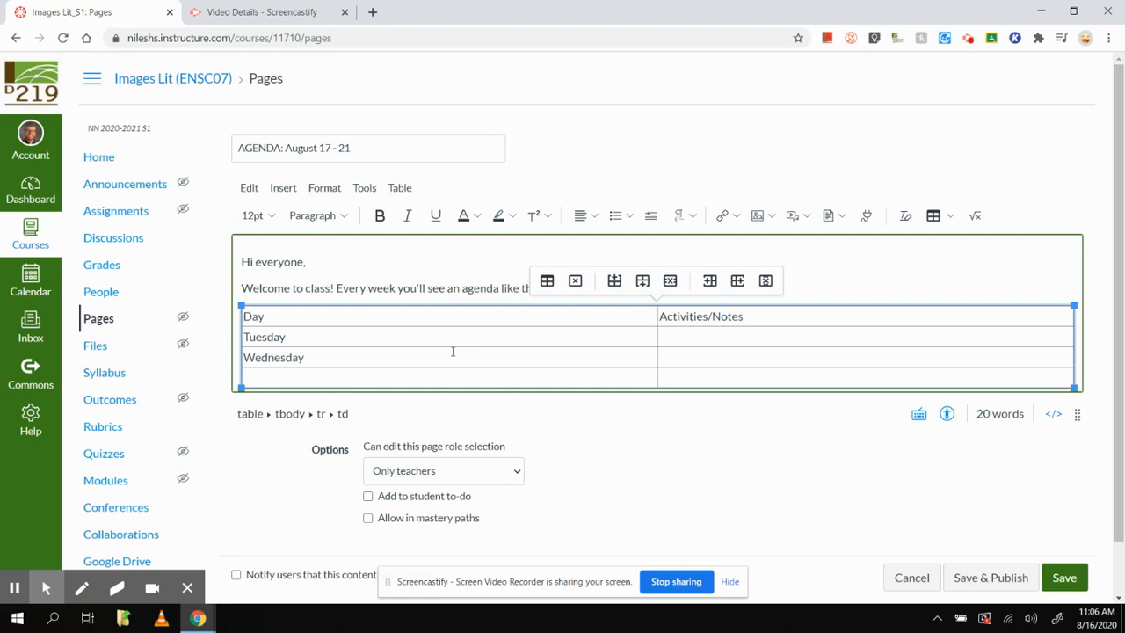
click(446, 370)
text(Friday)
Enlarge the editing area downward and enter "First Zoom meets at 12 pm" as Tuesday's activity
scroll(666, 341, down, 1)
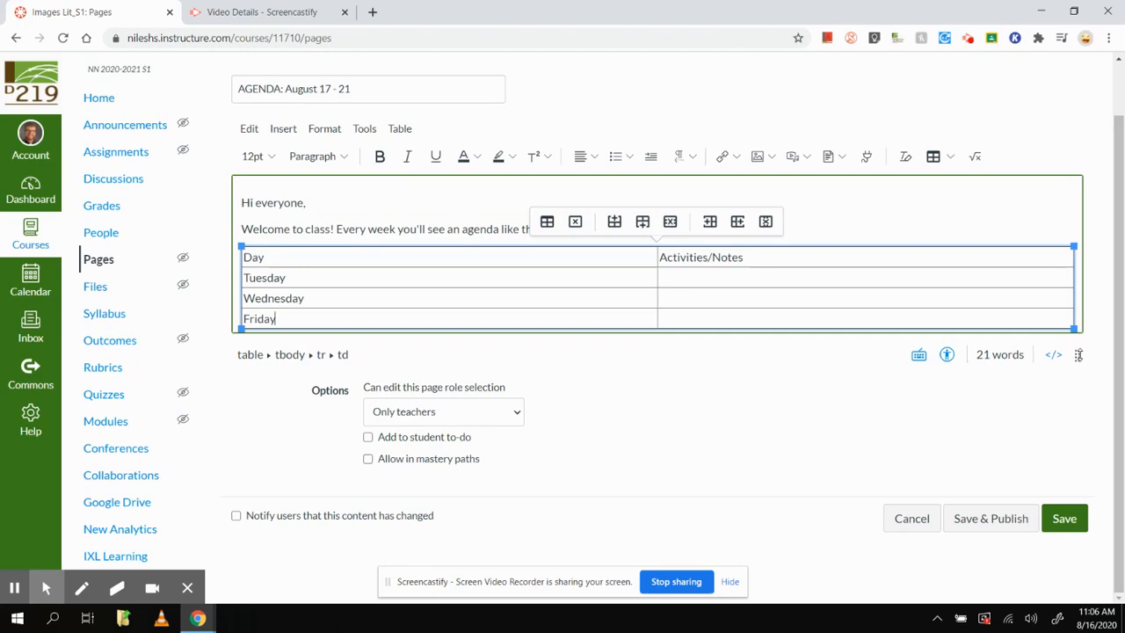
drag(1077, 354, 1076, 402)
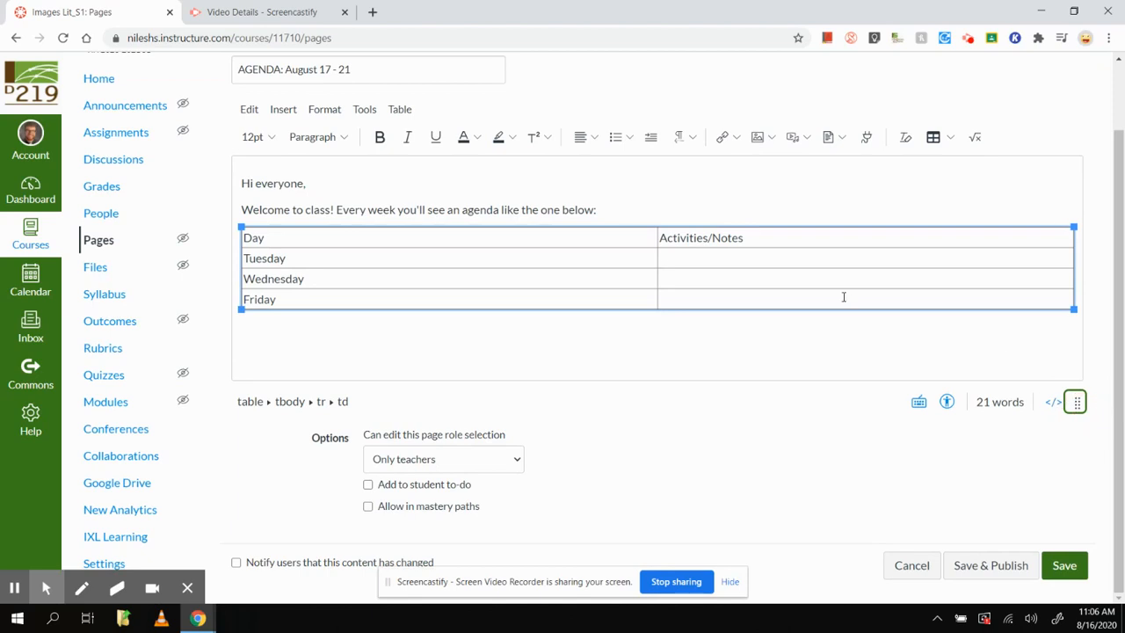
click(733, 257)
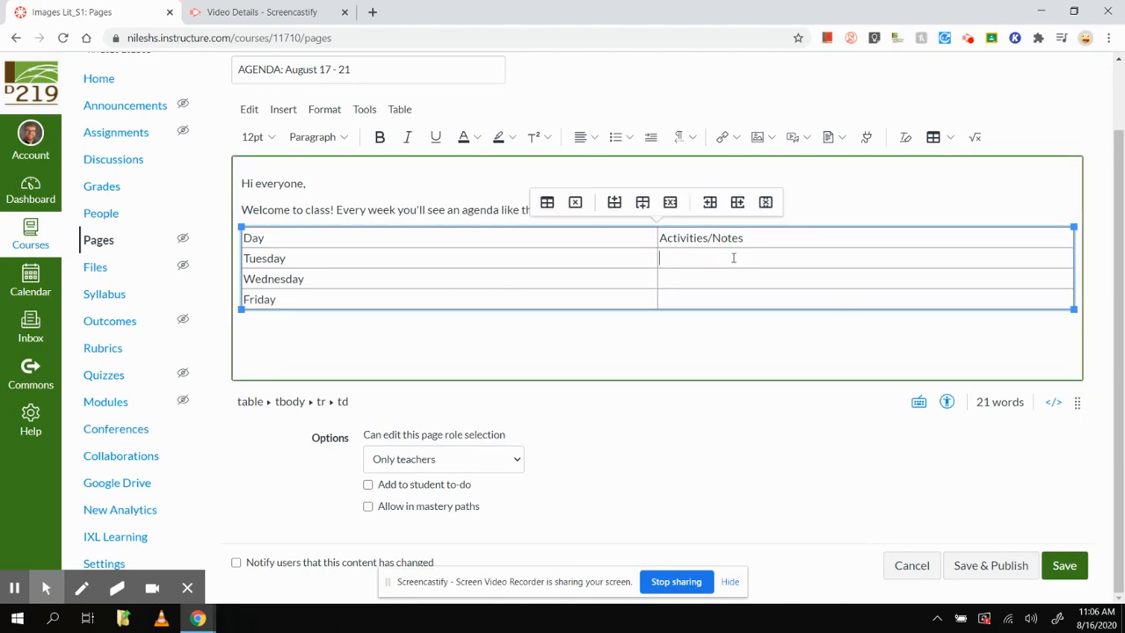
text(First Zoom meets at 12 pmm)
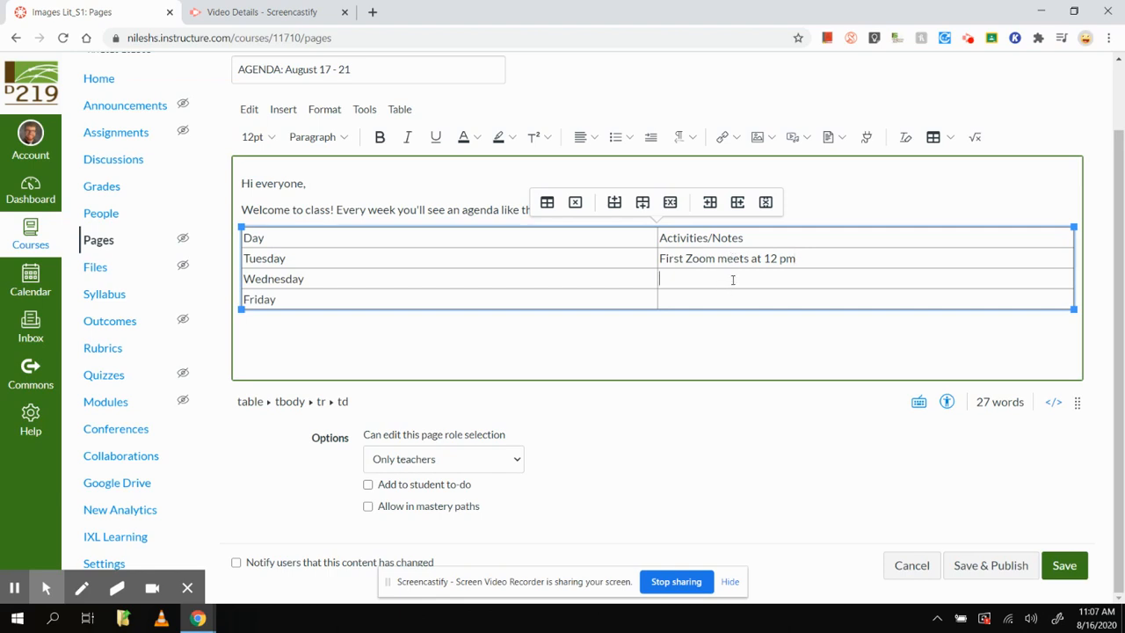
Enter "Complete intro survey by 11:59 pm" as Wednesday's activity in the agenda table
text(Complete intro survey by 11:)
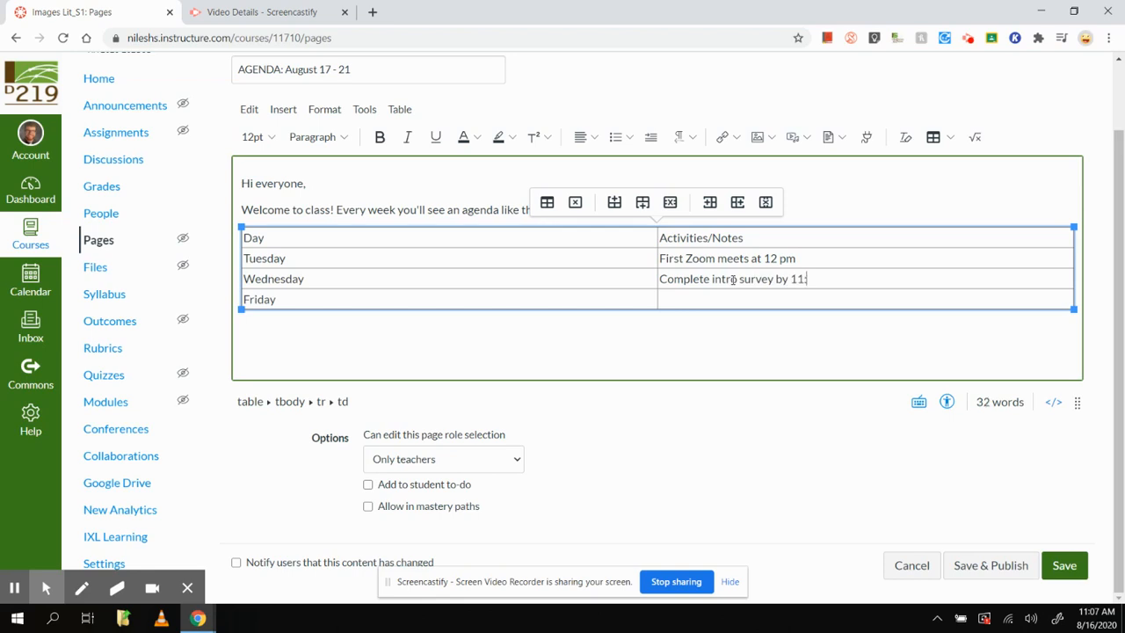
text(50)
text( pm)
key(BackSpace)
text(m)
Enter "Second Zoom meets at 12 pm" as Friday's activity in the agenda table
click(704, 299)
text(SEcon)
key(BackSpace)
key(BackSpace)
key(BackSpace)
key(BackSpace)
text(econd meets)
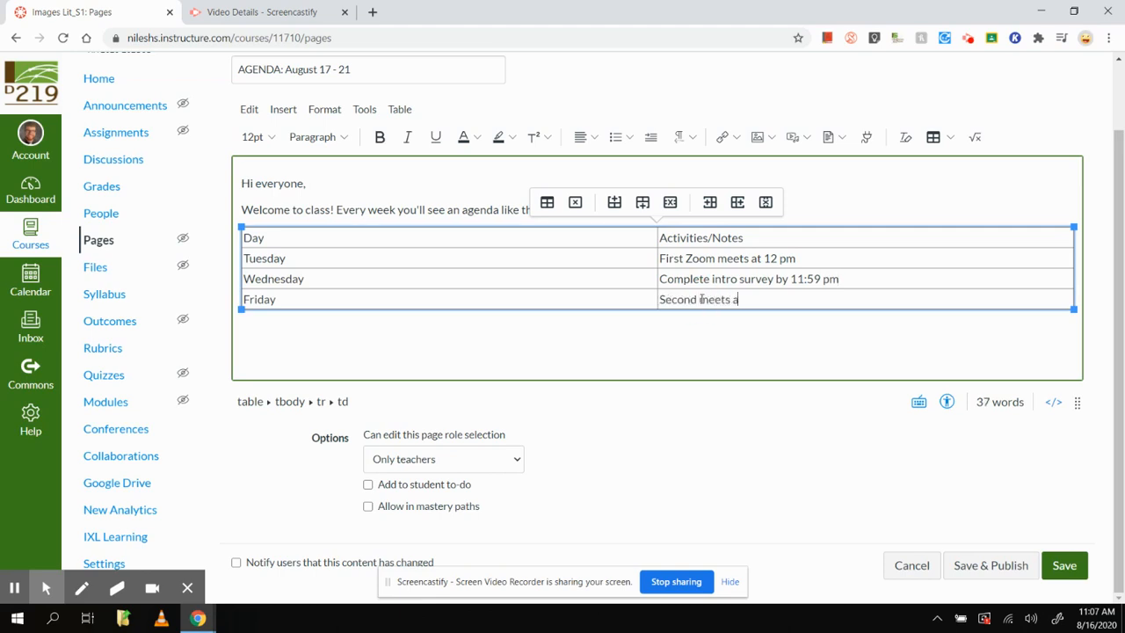
key(BackSpace)
key(BackSpace)
key(BackSpace)
key(BackSpace)
key(BackSpace)
text(Zoom meets at 12 pm)
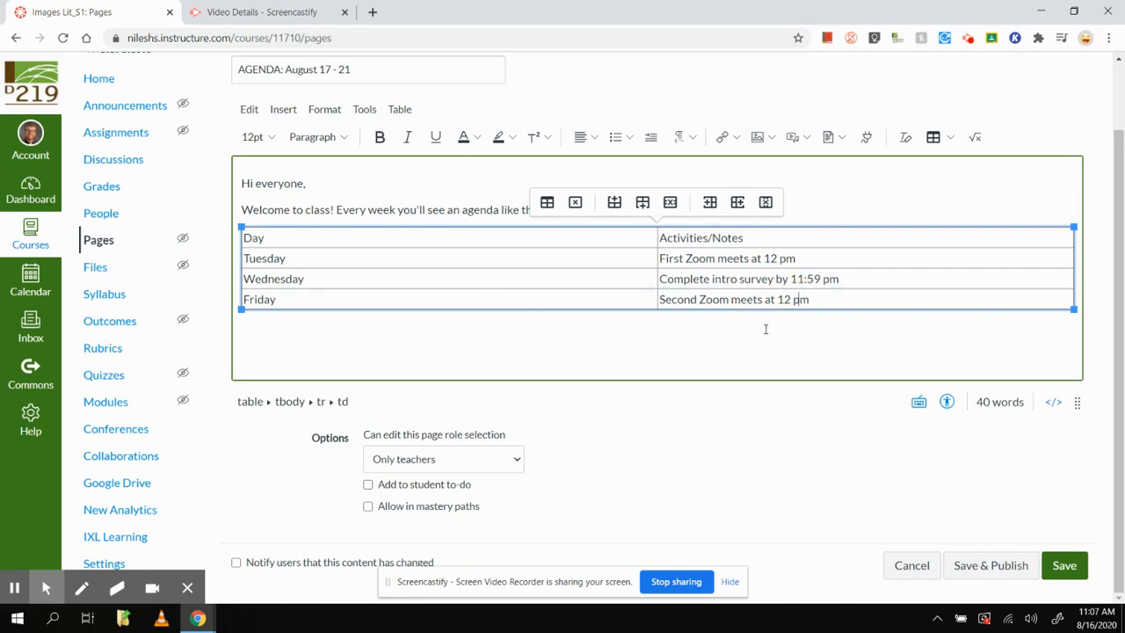
Leave the agenda table and save the page without publishing it
click(737, 315)
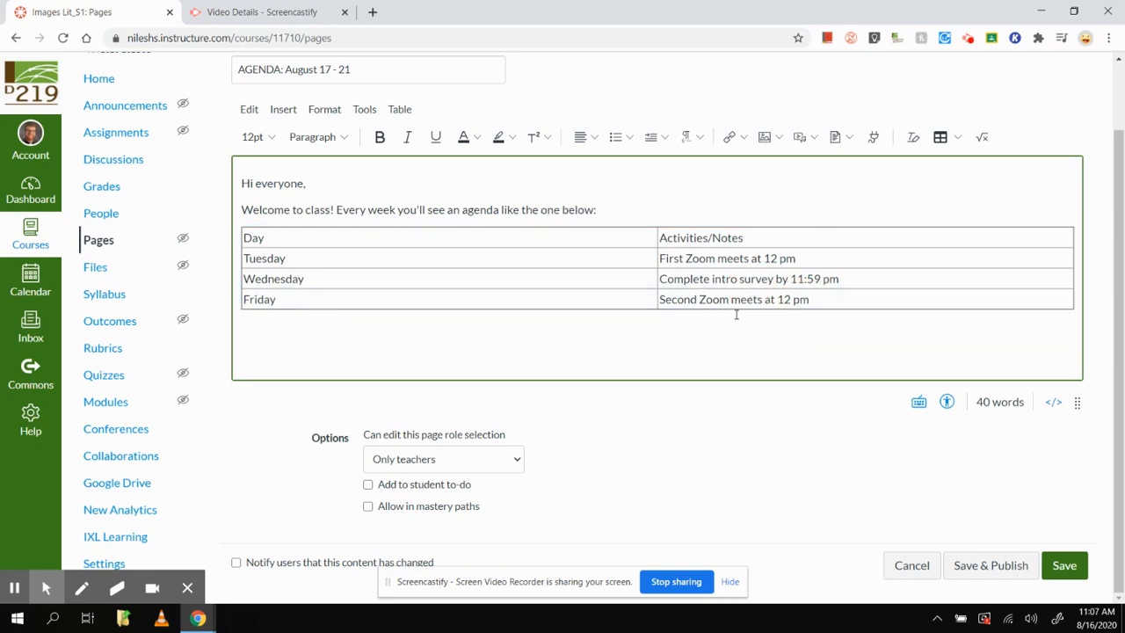
click(664, 258)
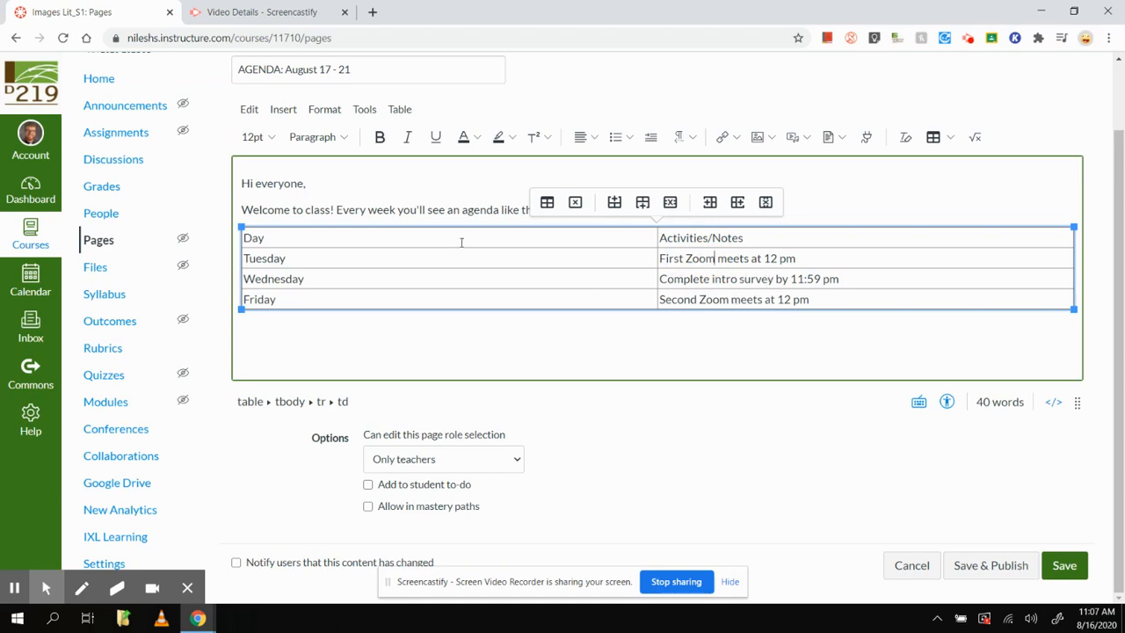
click(495, 326)
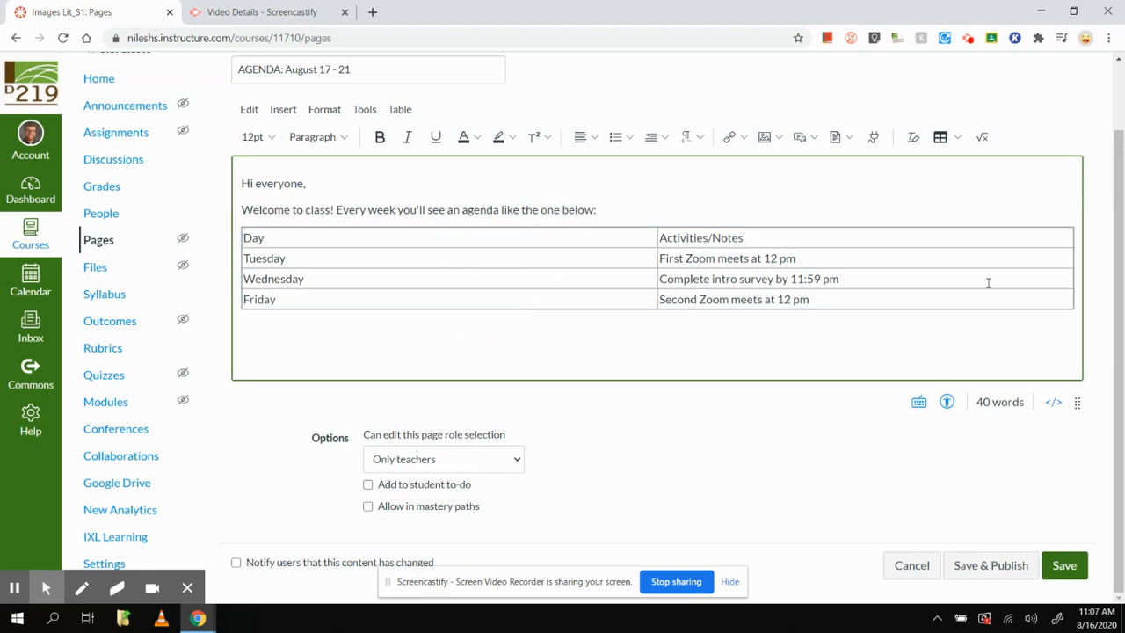
click(1066, 566)
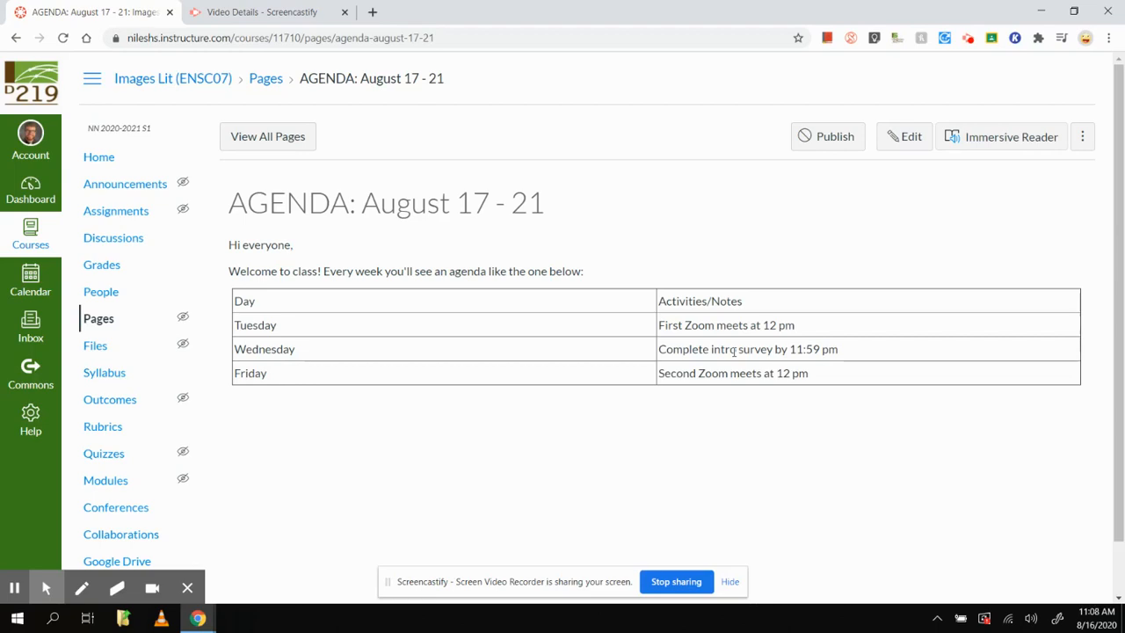
Start a new assignment in the course and name it "Intro Survey"
click(105, 218)
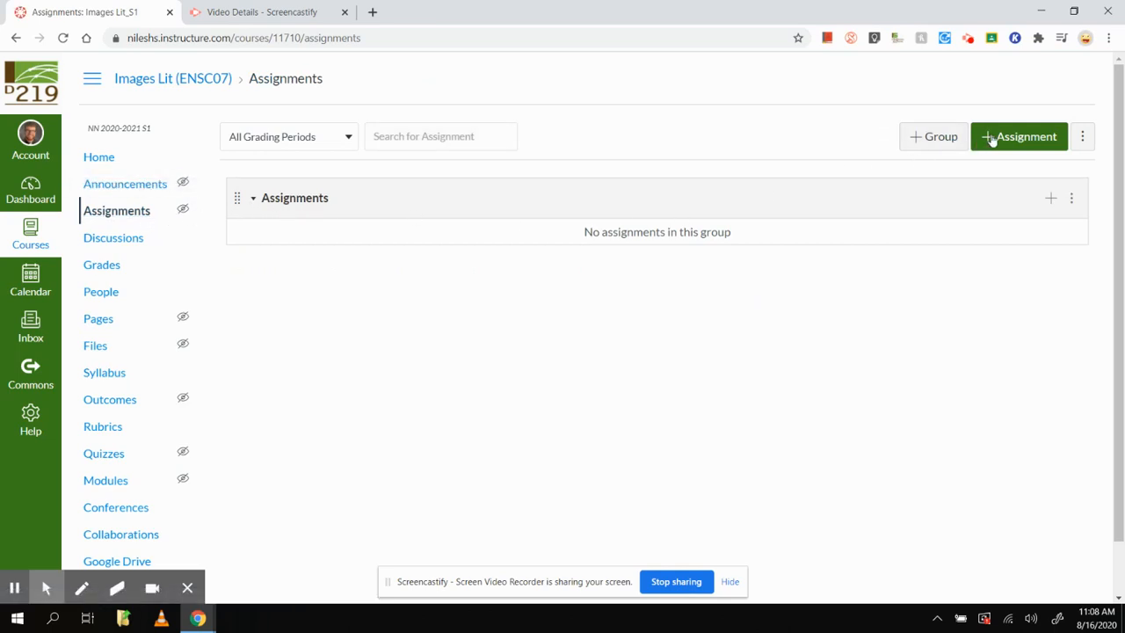
click(1017, 139)
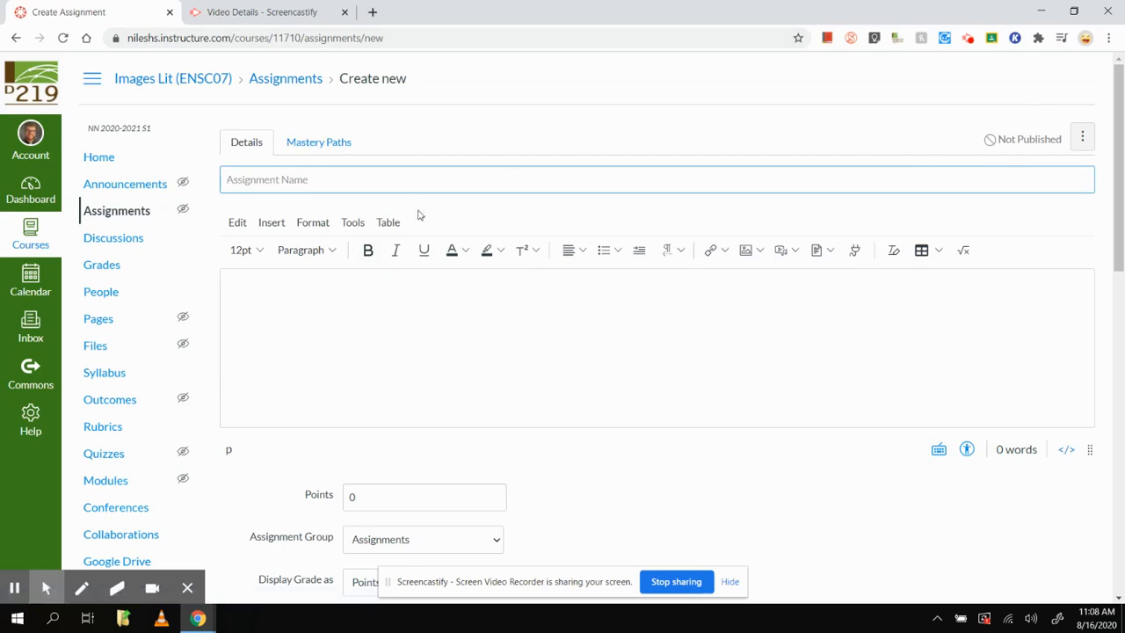
click(464, 186)
text(Intro Survey)
click(472, 322)
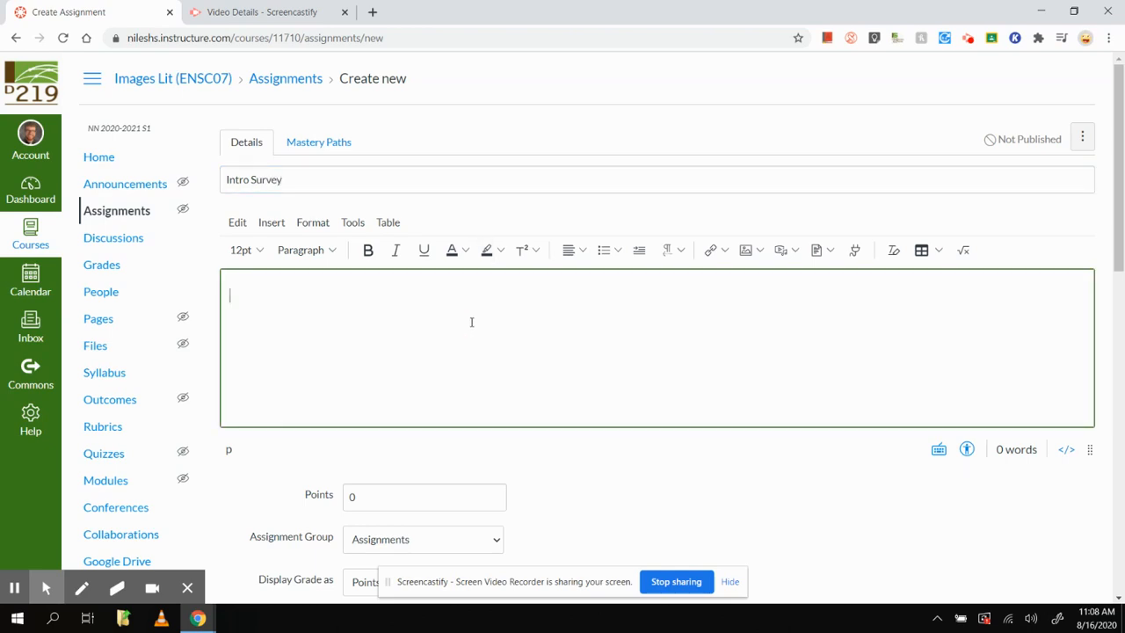
text(Here's a survey)
key(Return)
key(Return)
text(What's)
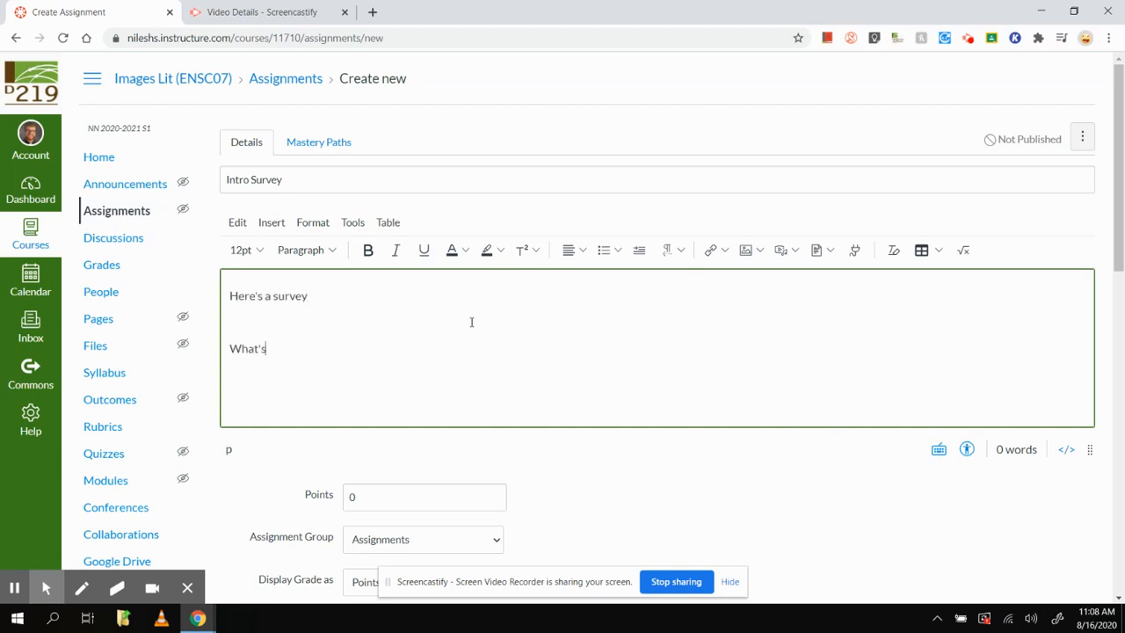
text( you'r name?)
scroll(471, 322, down, 3)
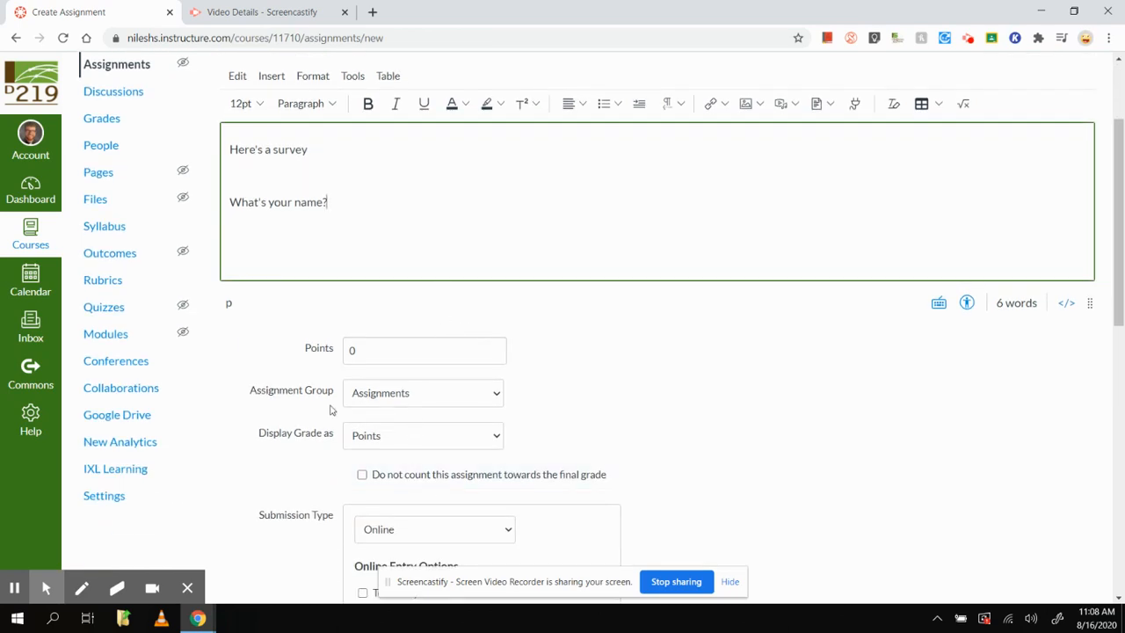
scroll(374, 306, up, 1)
scroll(374, 306, up, 2)
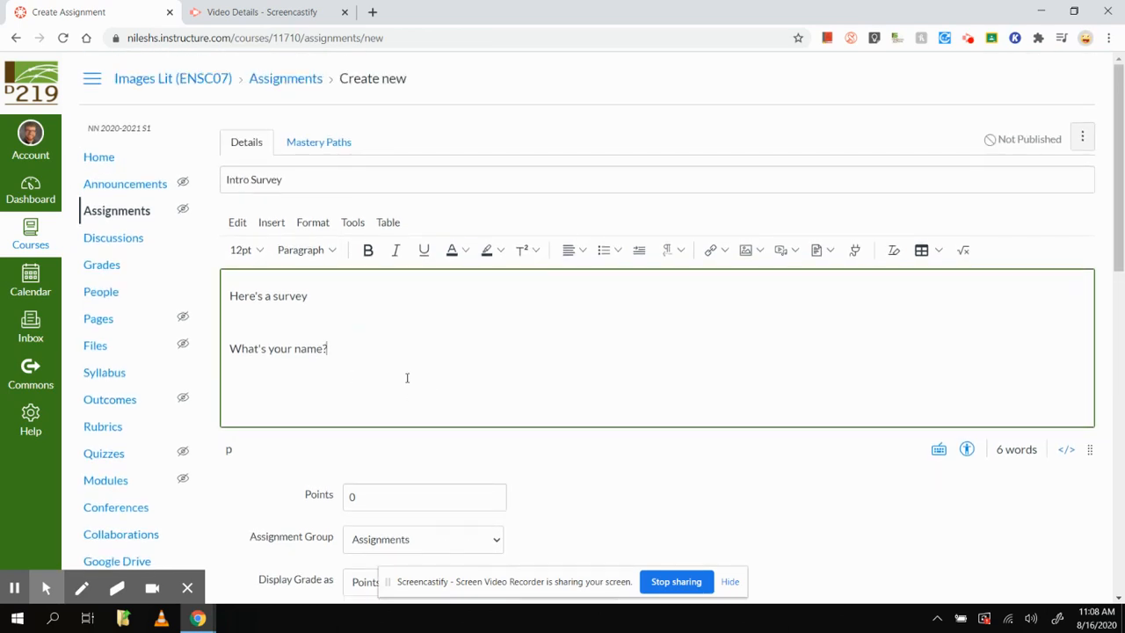
drag(395, 369, 207, 297)
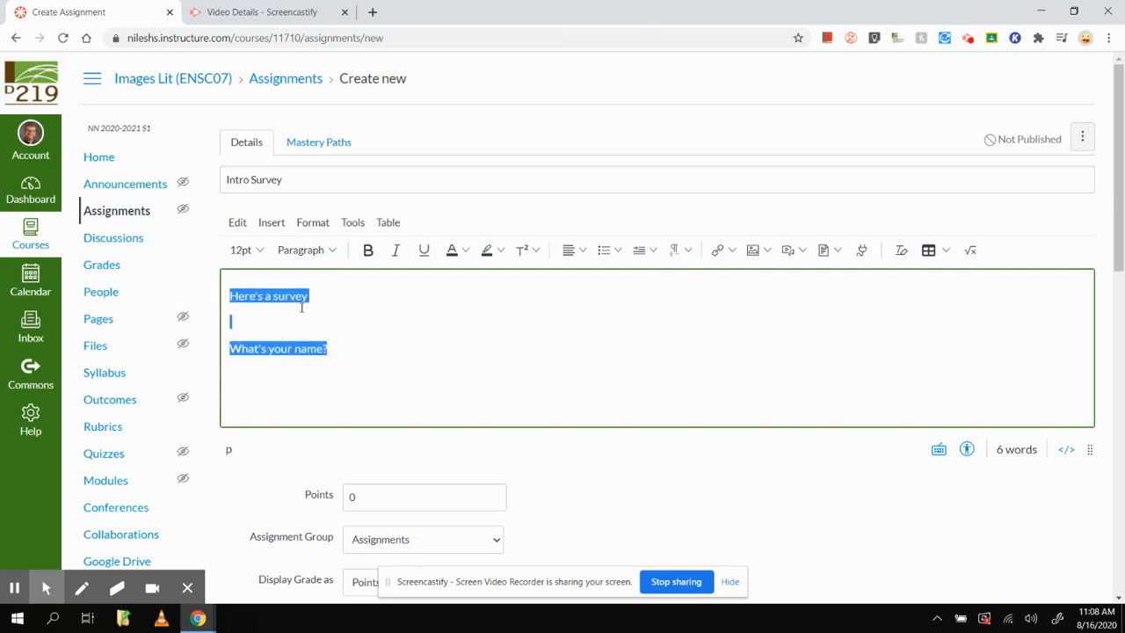
key(BackSpace)
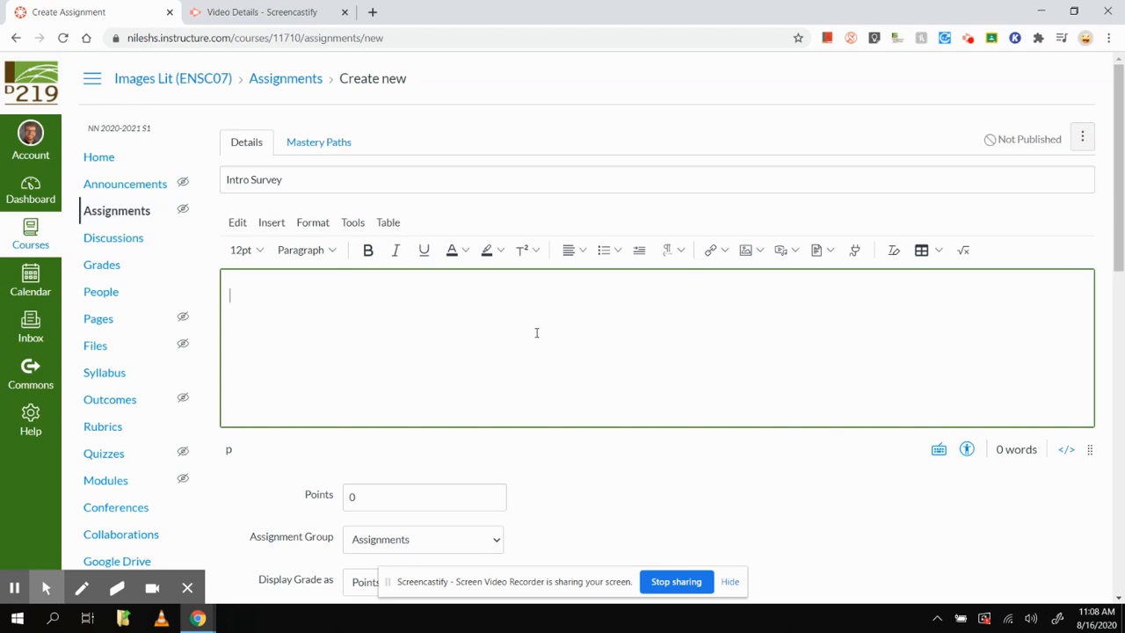
Set the Intro Survey assignment's submission type to External Tool
scroll(397, 362, down, 1)
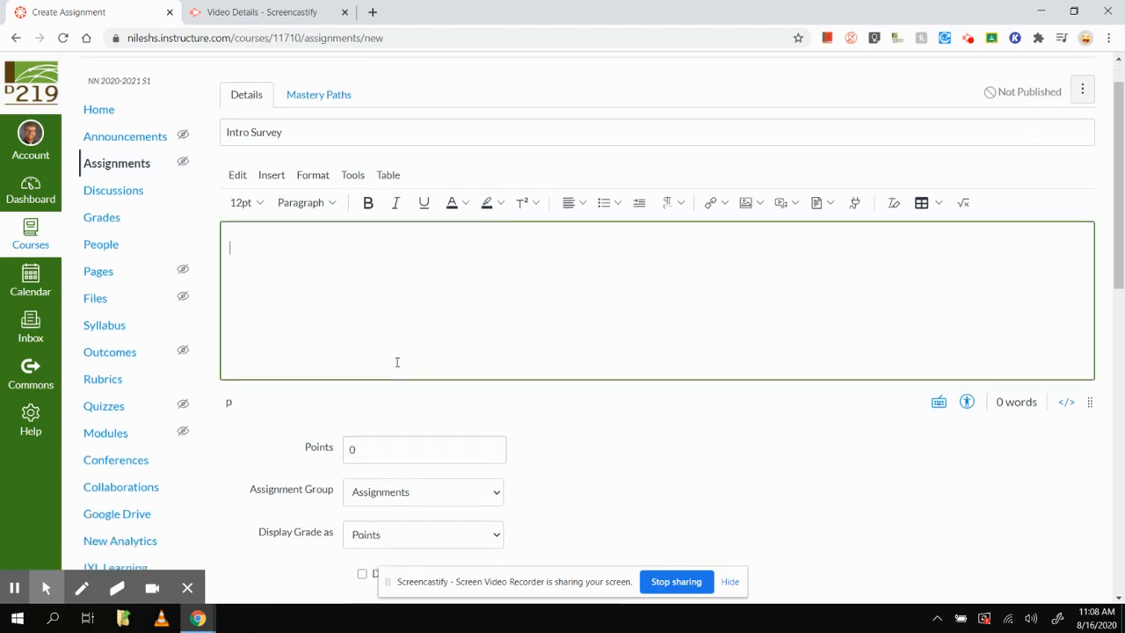
scroll(398, 363, down, 1)
scroll(386, 356, up, 1)
scroll(299, 272, down, 1)
scroll(295, 229, up, 1)
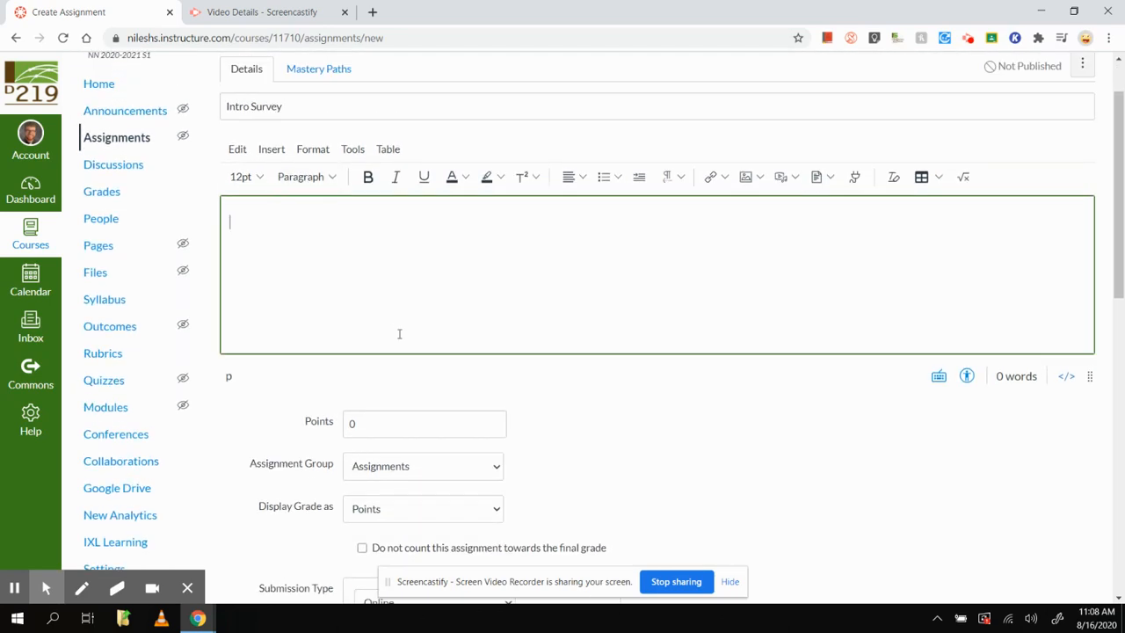
scroll(612, 314, down, 3)
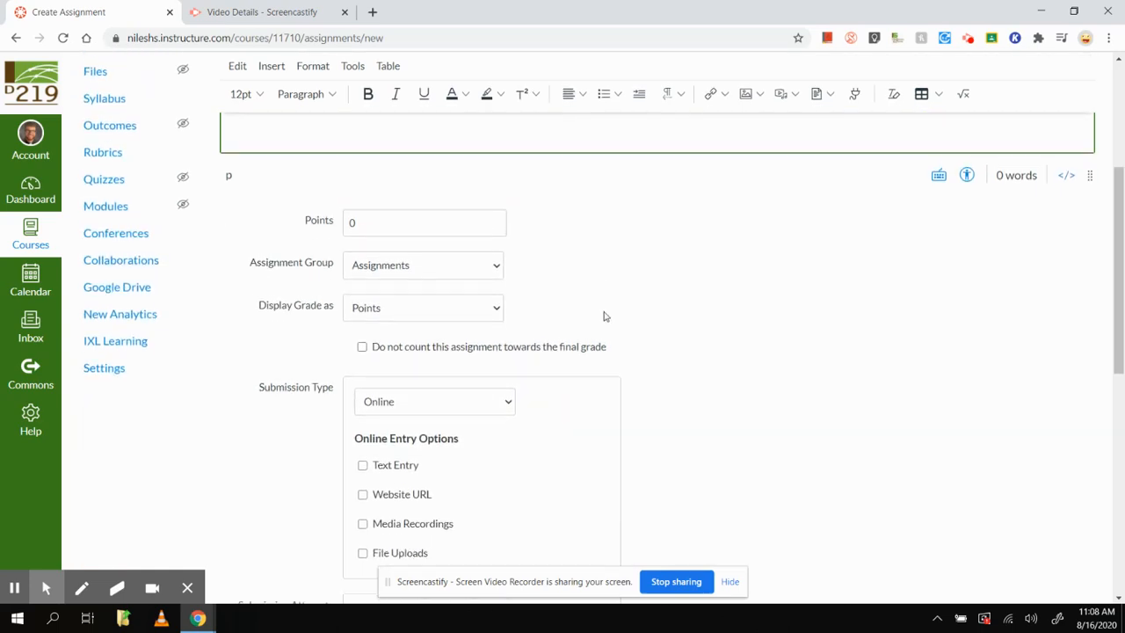
scroll(603, 316, down, 1)
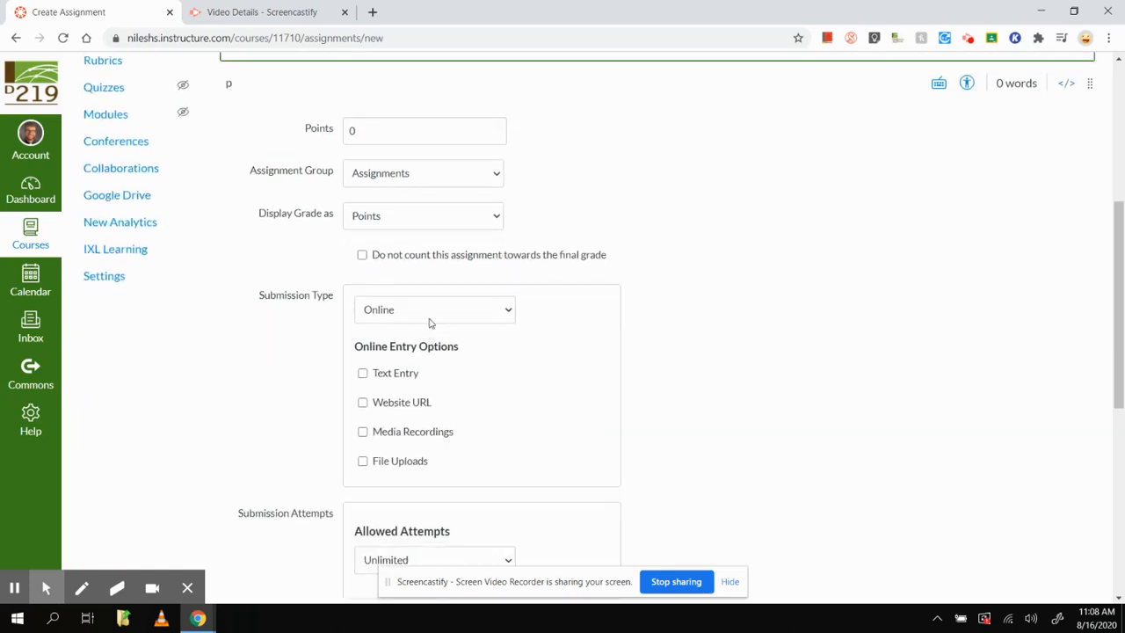
click(397, 311)
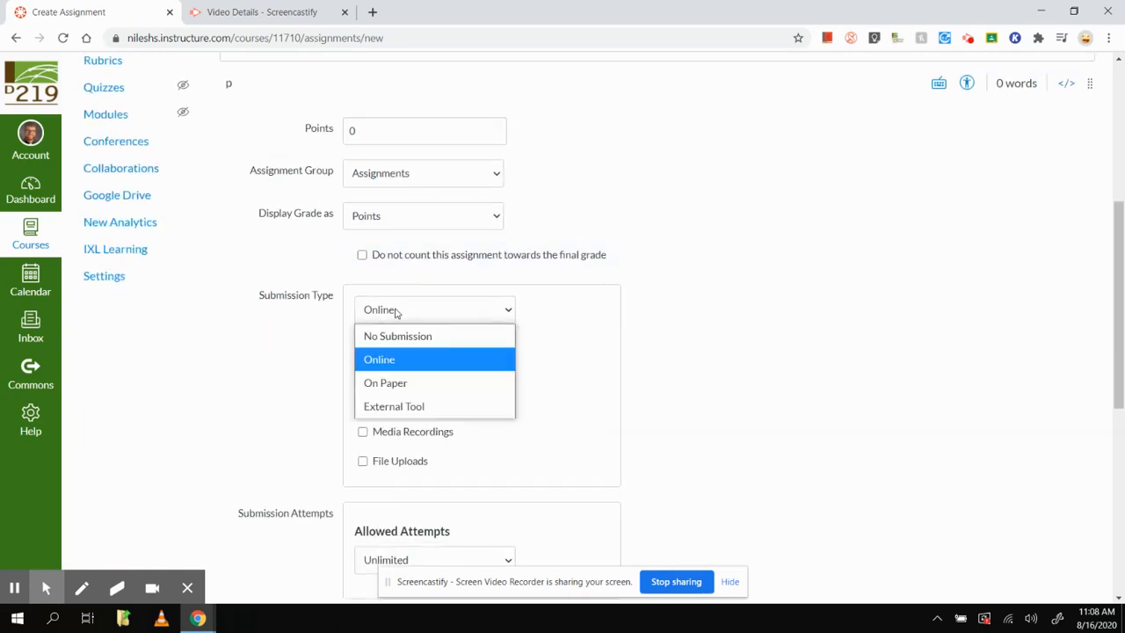
click(404, 404)
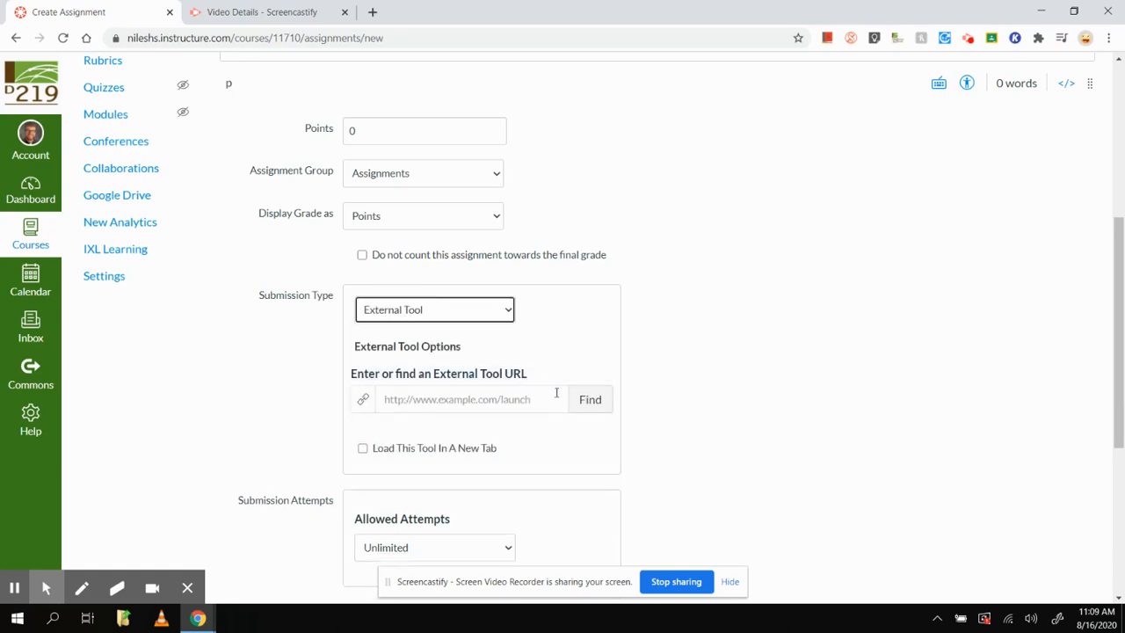
Keep External Tool as the submission type and choose Google Drive Cloud Assignment as the assignment's tool
click(586, 399)
click(431, 316)
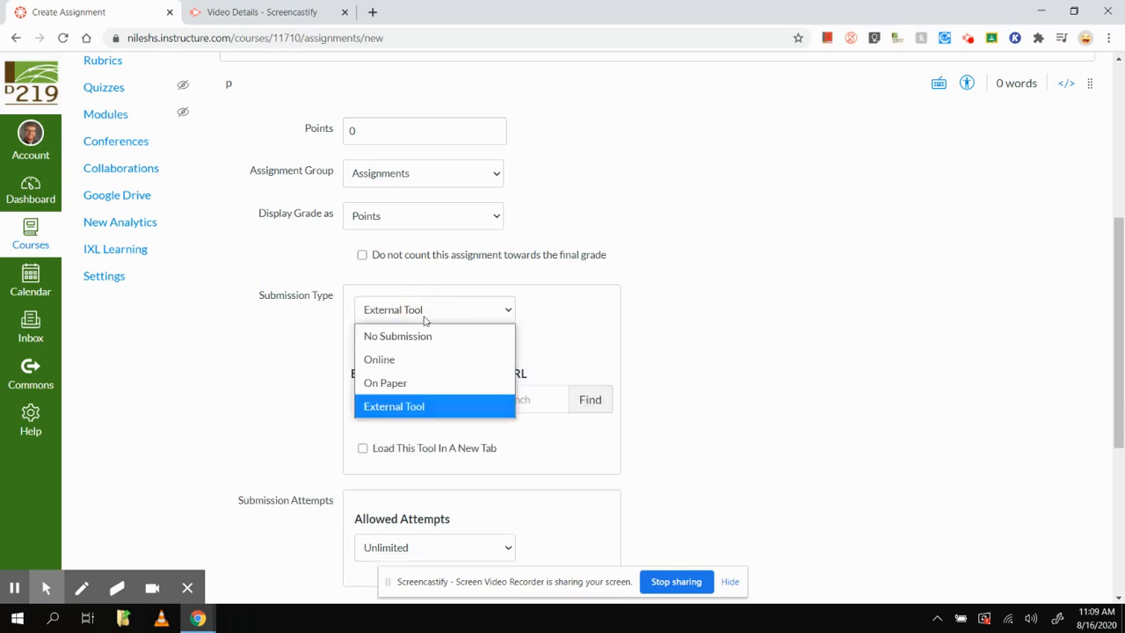
click(428, 409)
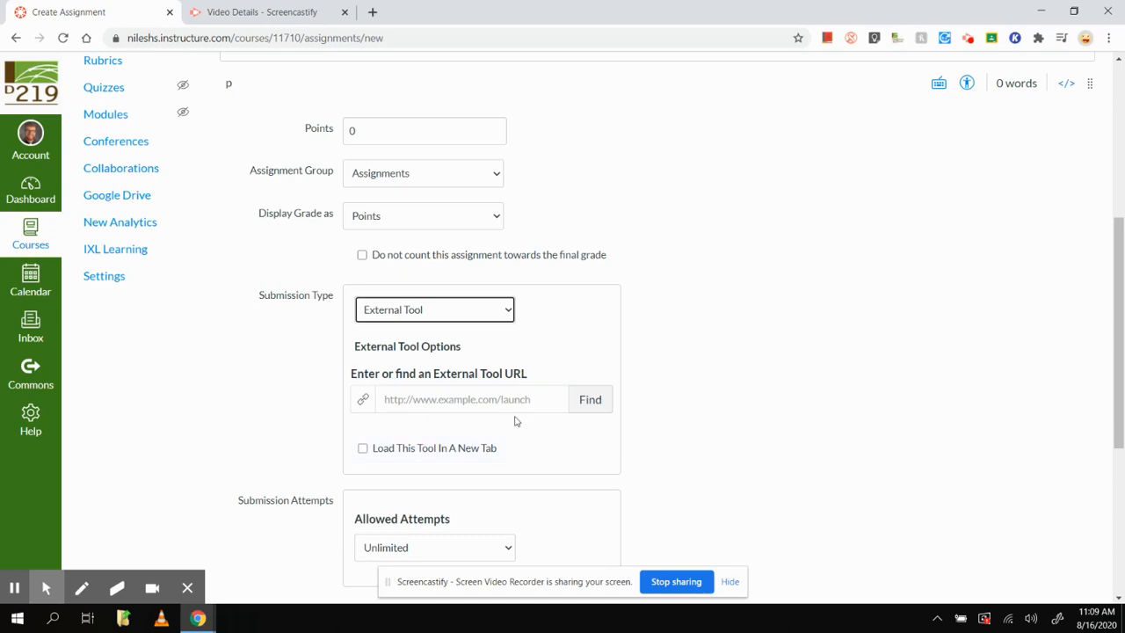
click(587, 410)
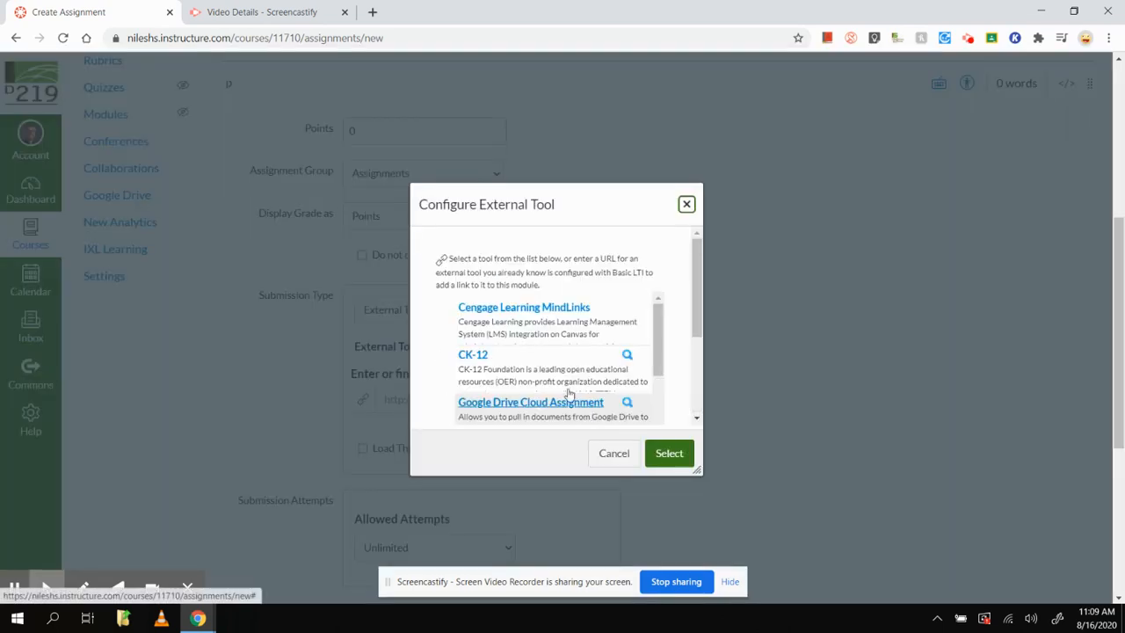
scroll(537, 396, down, 1)
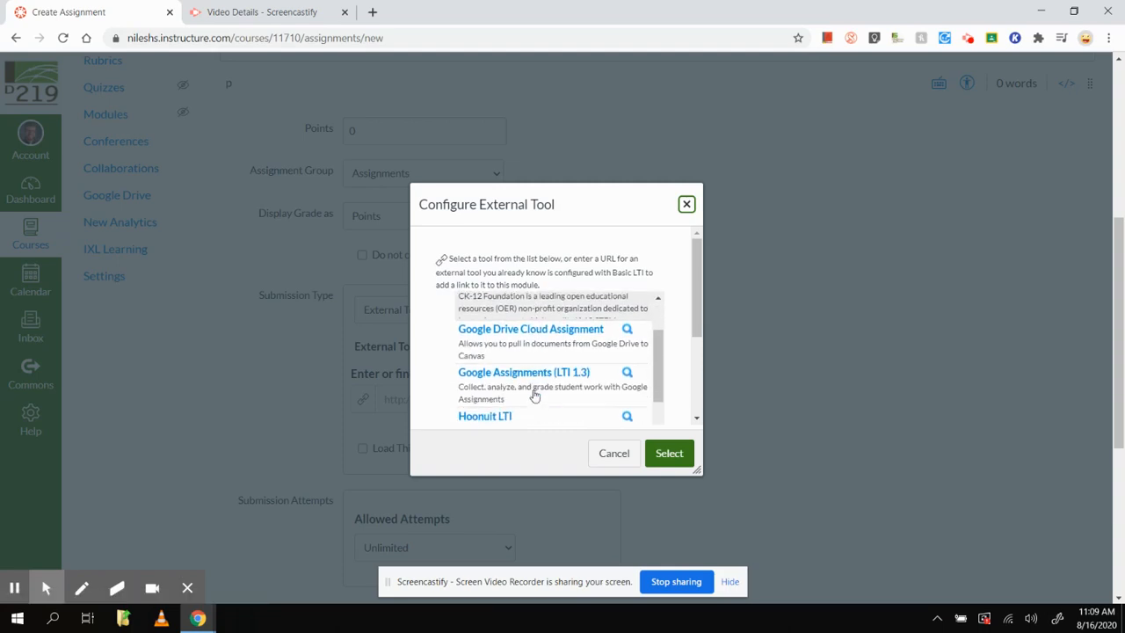
click(526, 330)
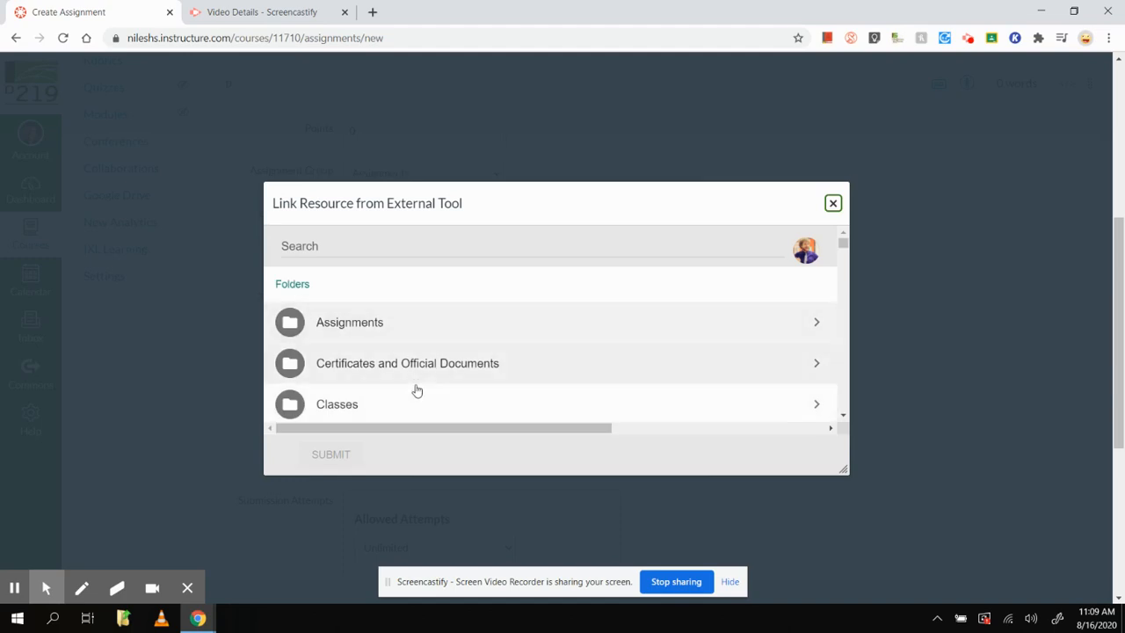
Browse the Drive resources through Classes and "01 Introduction, Jaws, Owl Creek (story)" to the "Day 1 (Introductory Materials)" folder
scroll(395, 387, down, 1)
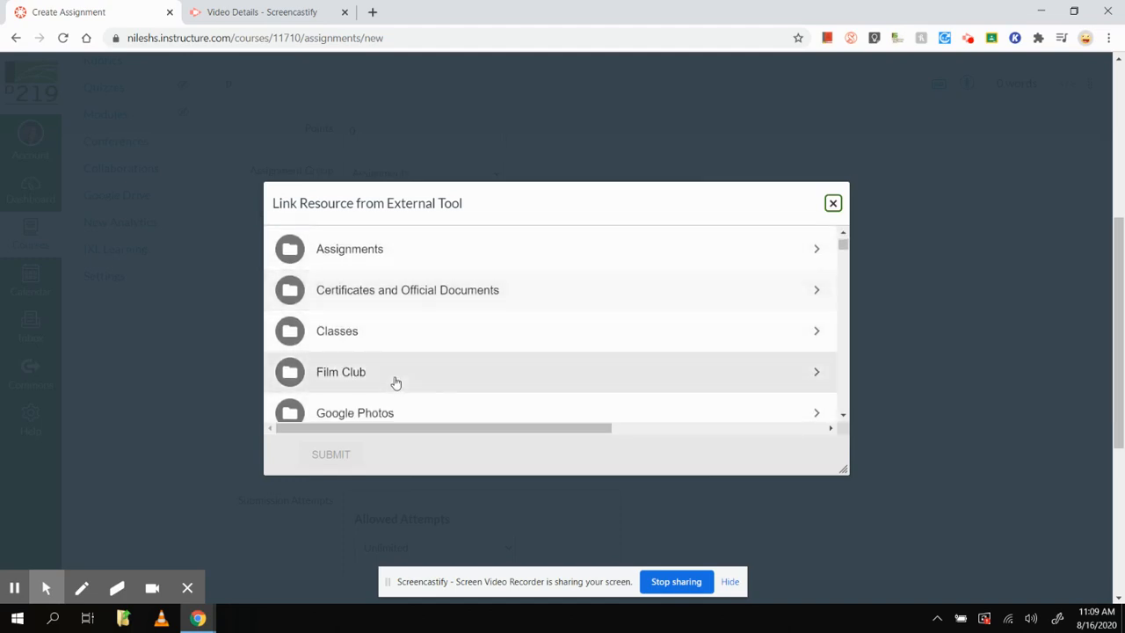
click(344, 335)
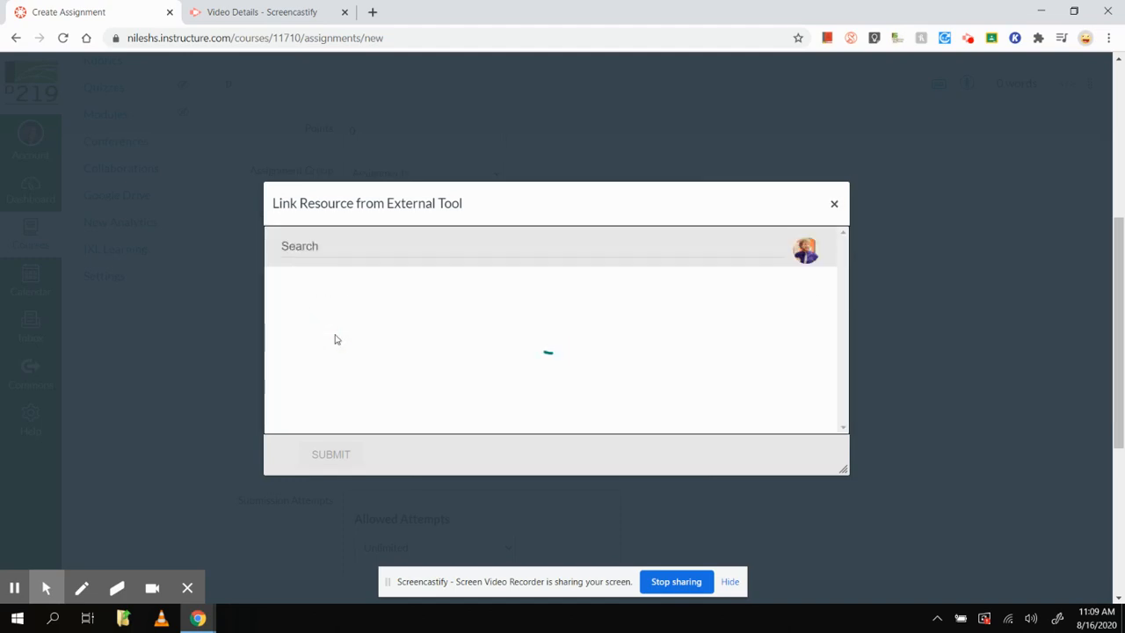
scroll(360, 389, down, 3)
click(360, 357)
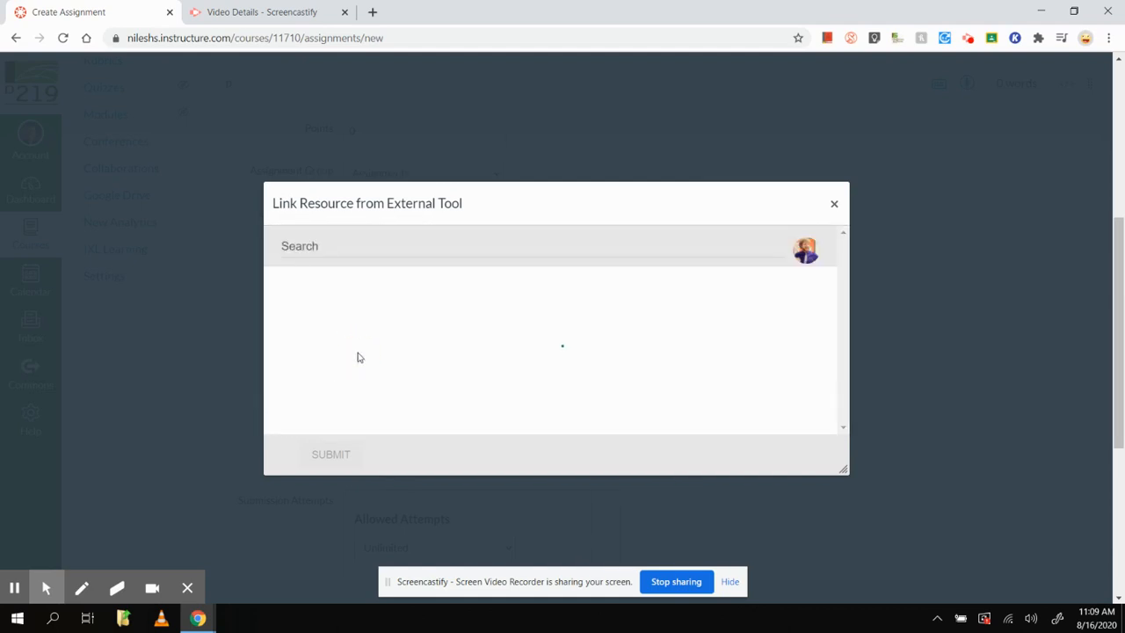
scroll(382, 337, down, 2)
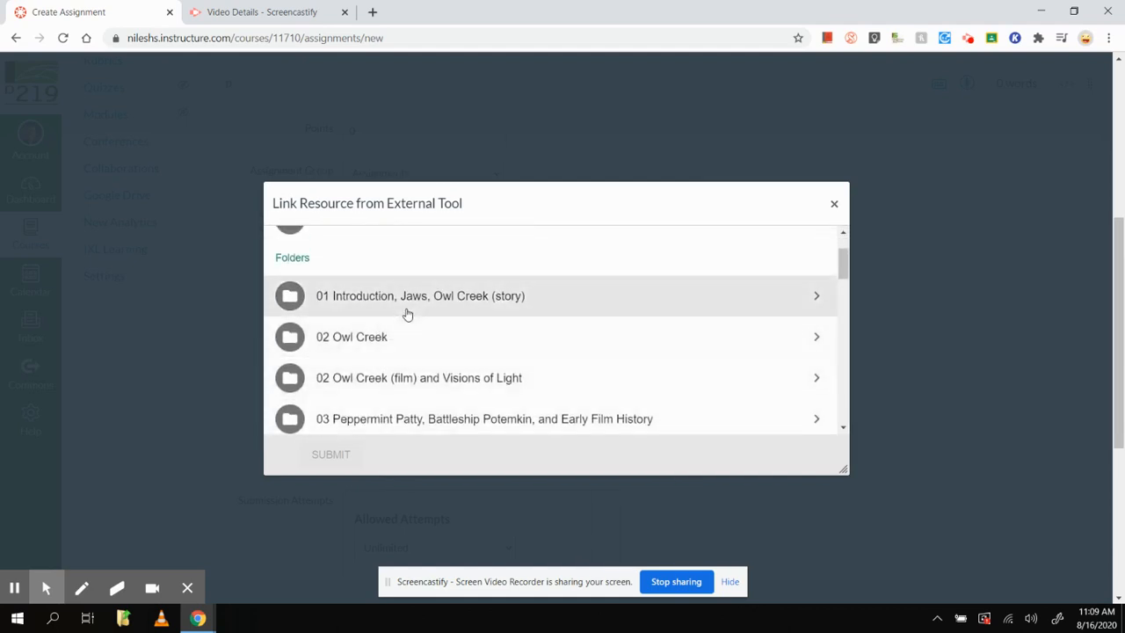
click(406, 311)
scroll(370, 319, down, 2)
click(404, 307)
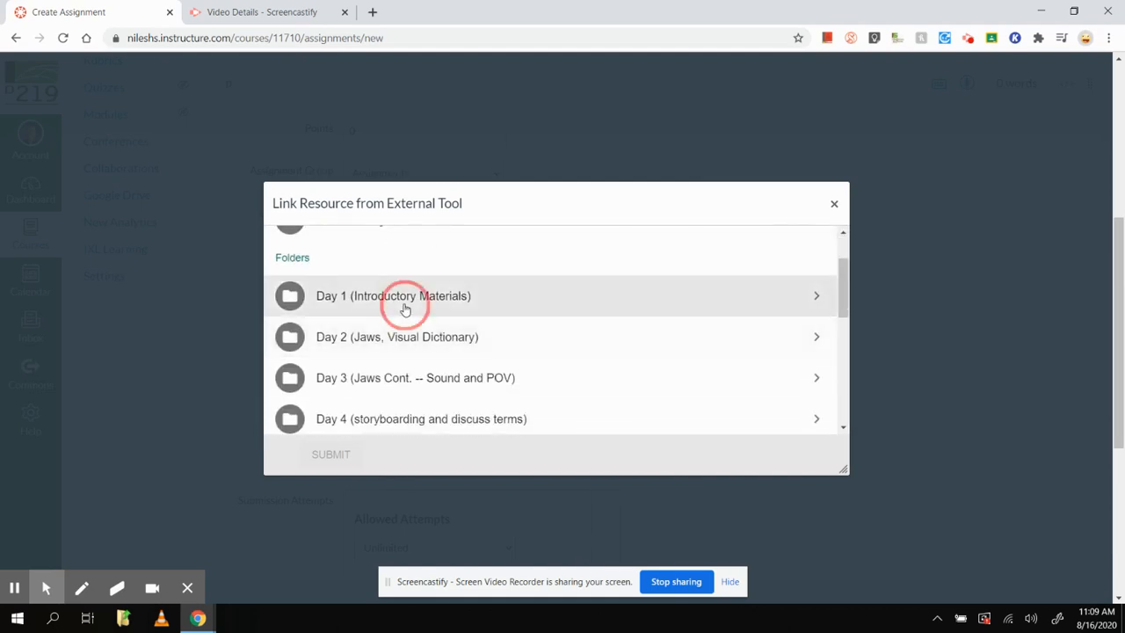
Link the "Student Information Survey (Remote Learning)" document to the assignment and confirm the external tool configuration
scroll(358, 341, down, 4)
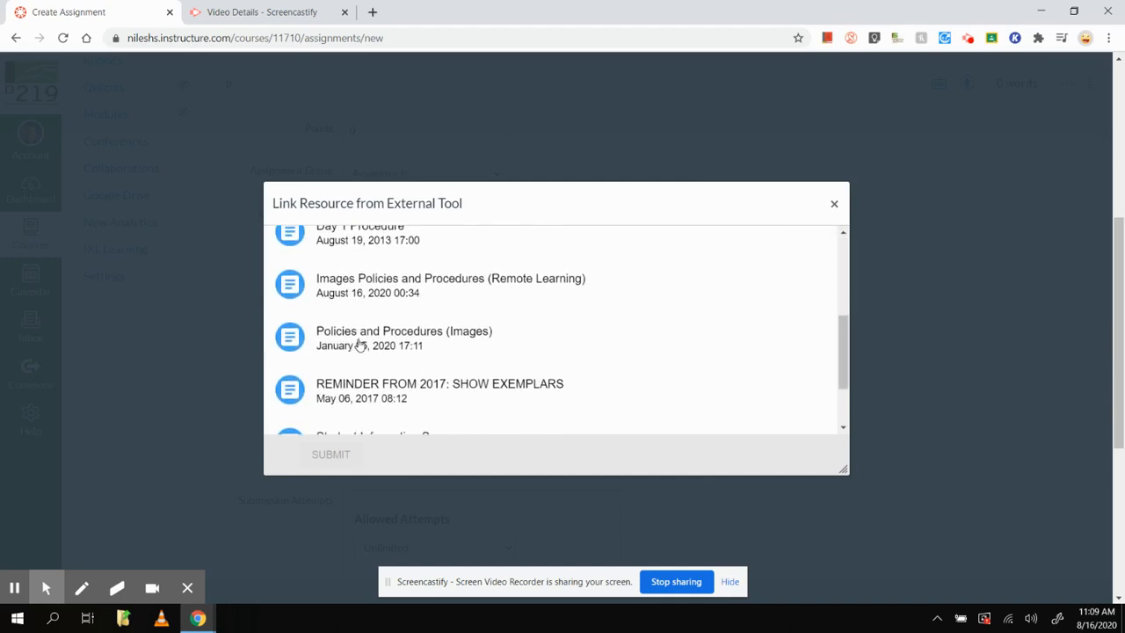
scroll(368, 347, down, 1)
scroll(416, 354, down, 1)
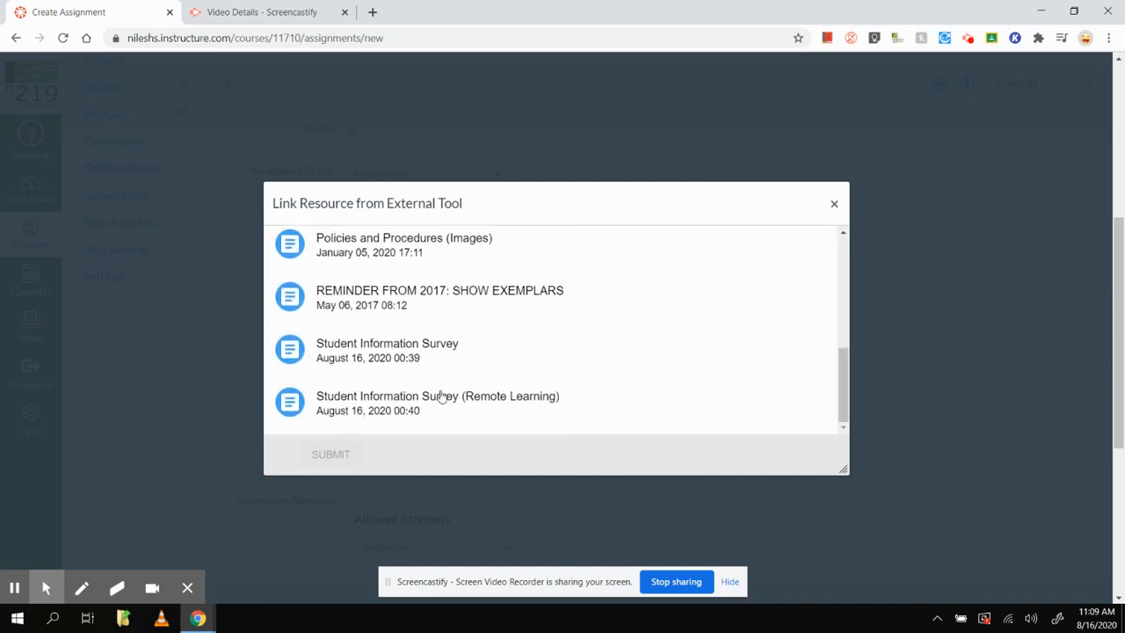
click(404, 407)
click(345, 458)
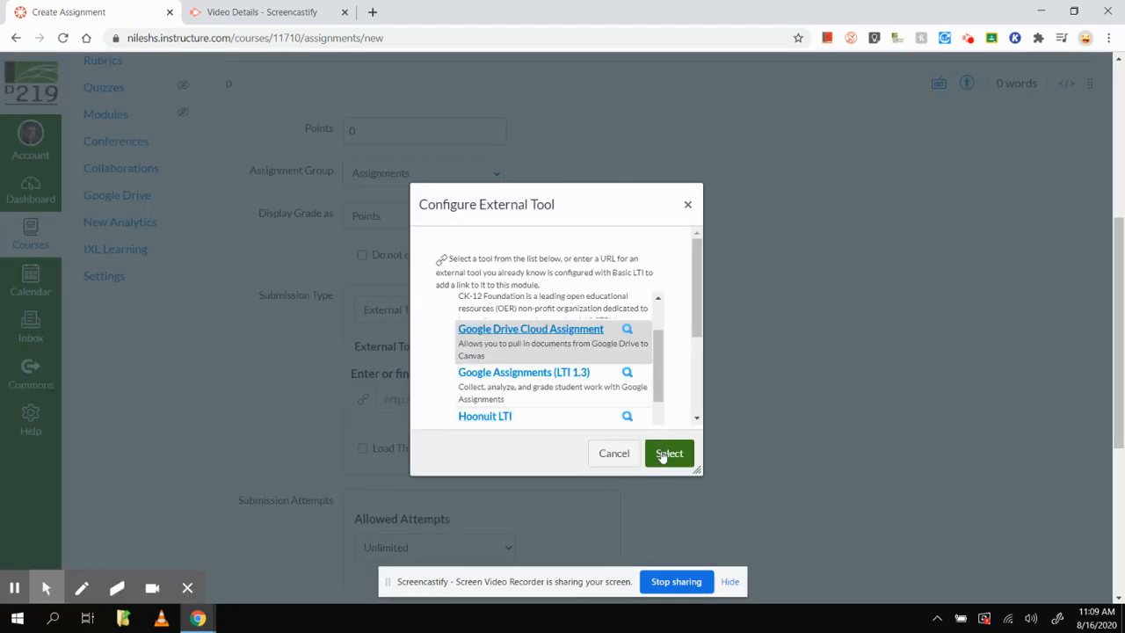
click(665, 454)
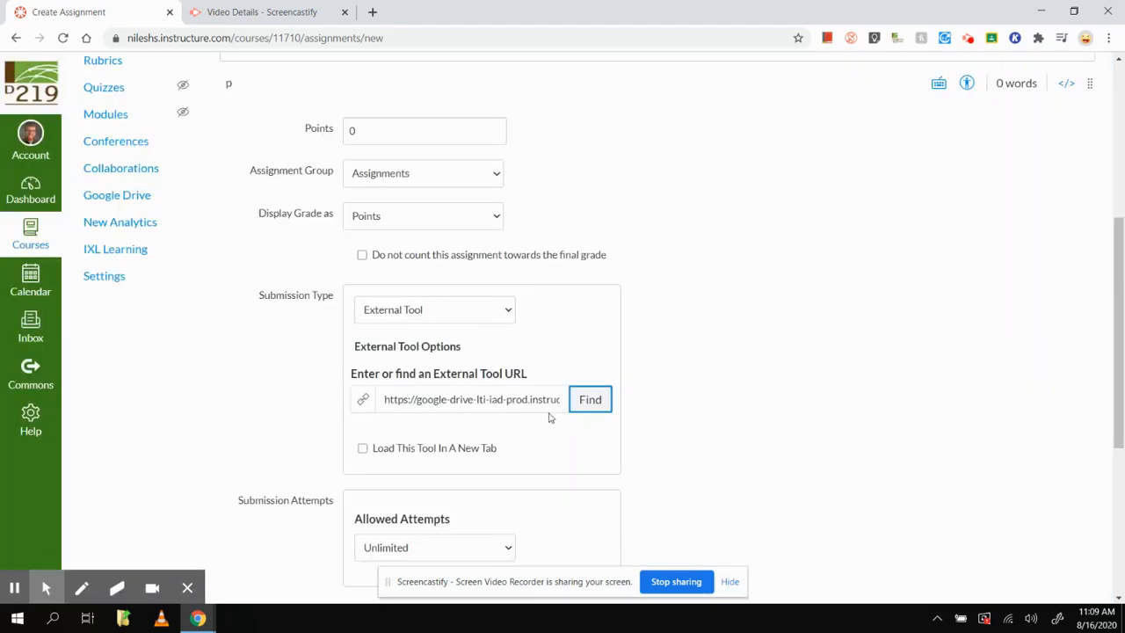
scroll(648, 462, up, 3)
scroll(648, 462, down, 3)
scroll(649, 463, up, 3)
scroll(377, 396, down, 1)
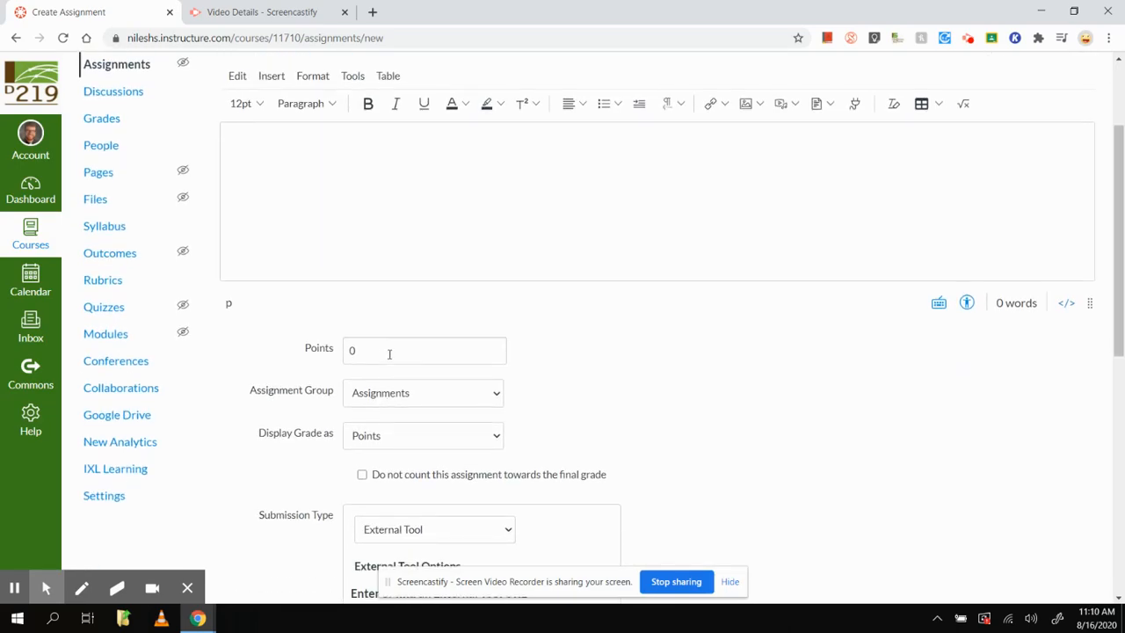
drag(371, 350, 350, 352)
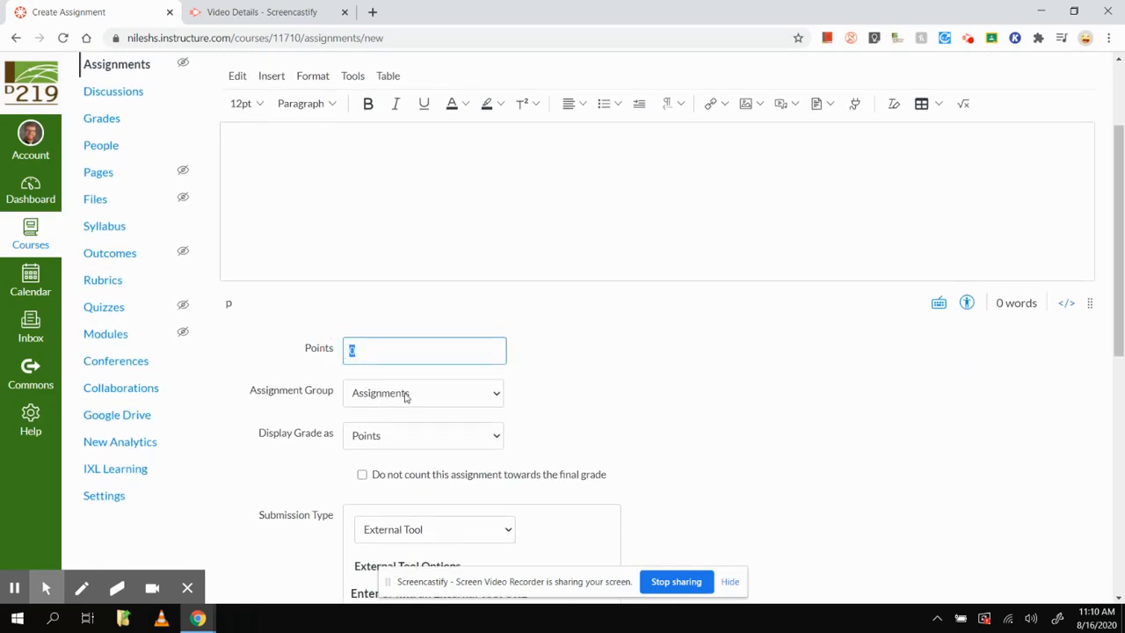
click(588, 390)
Set the assignment's due date to August 21 at 11:59 pm and save it without publishing
scroll(562, 397, down, 3)
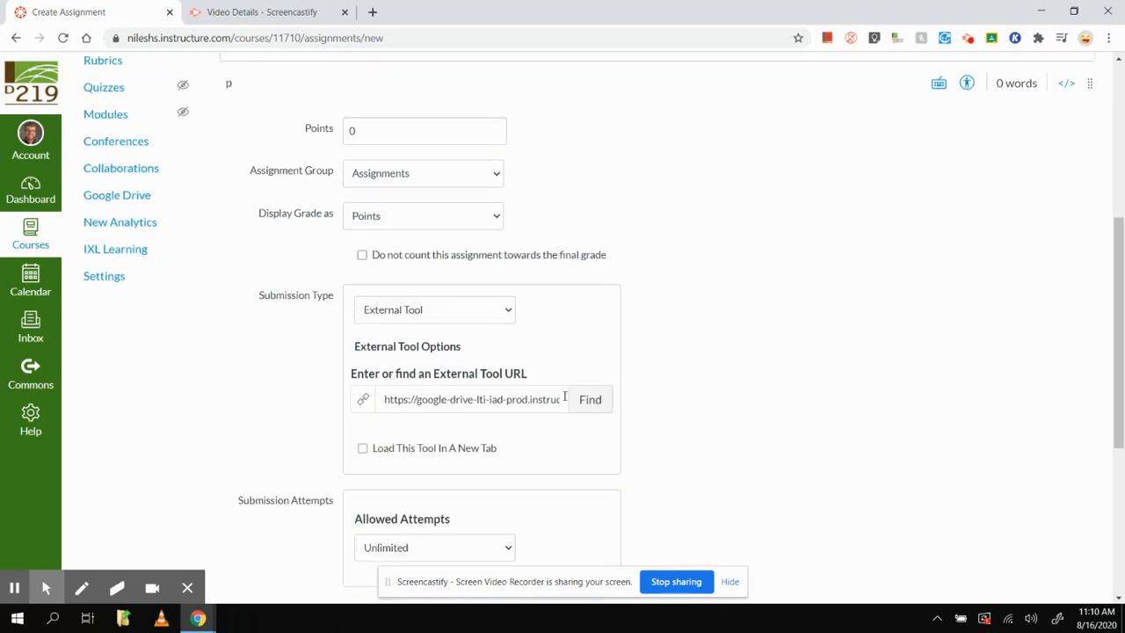
scroll(653, 422, down, 4)
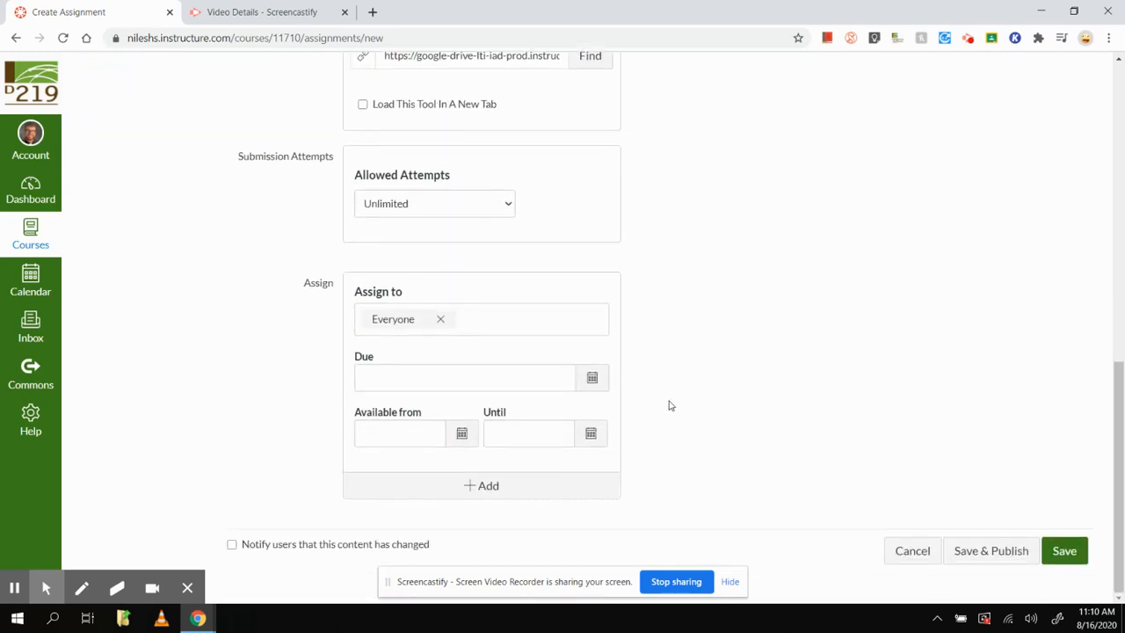
click(602, 383)
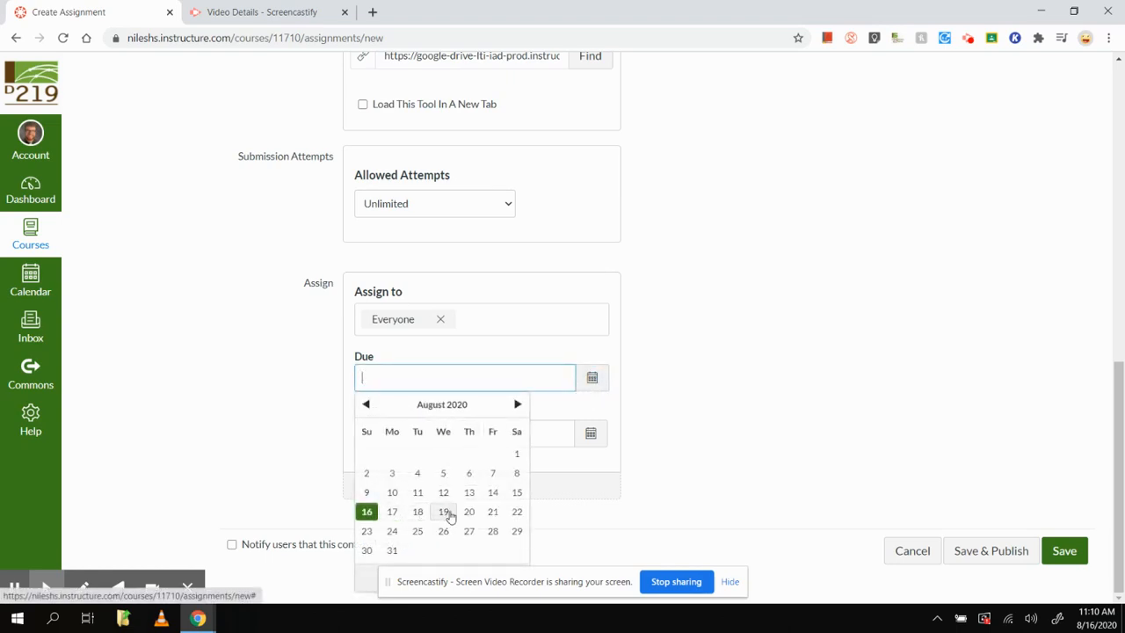
click(492, 517)
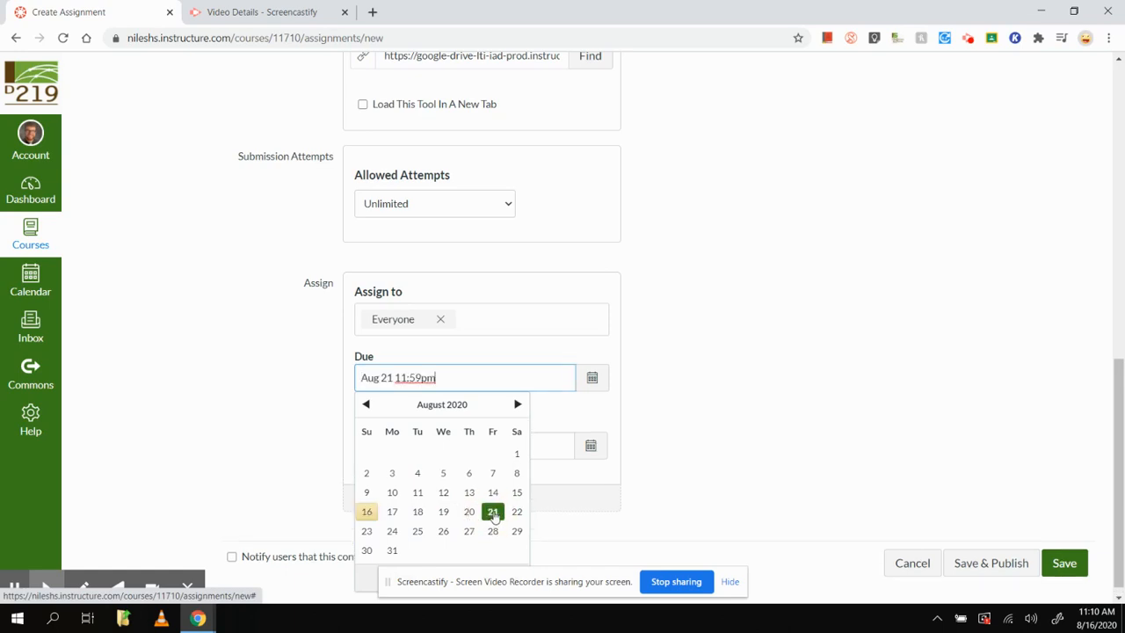
click(647, 370)
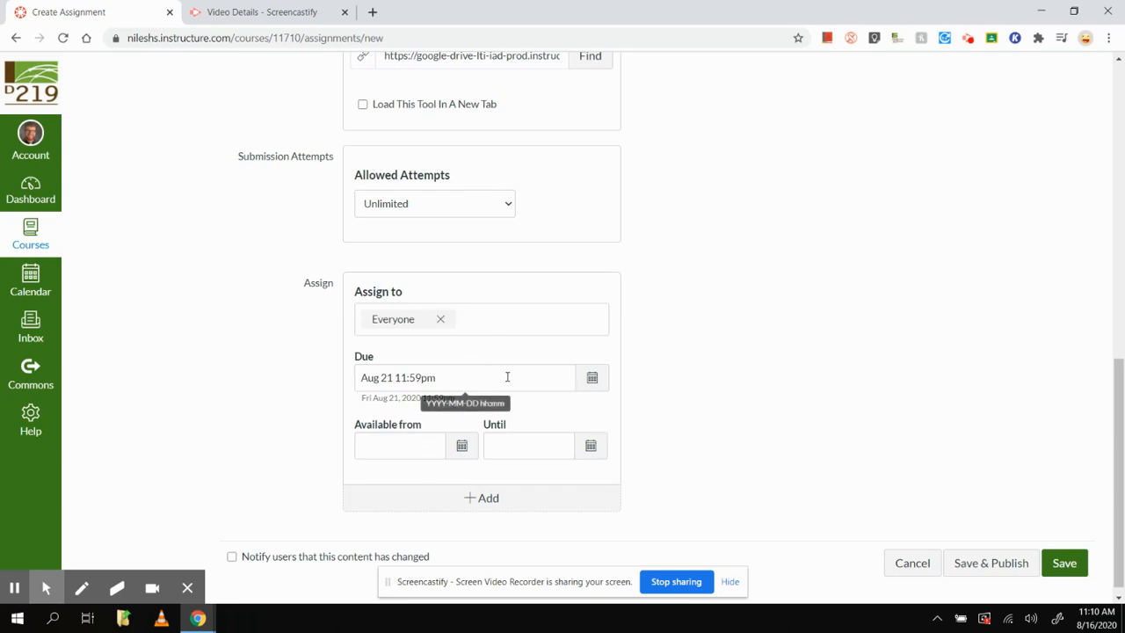
click(1064, 564)
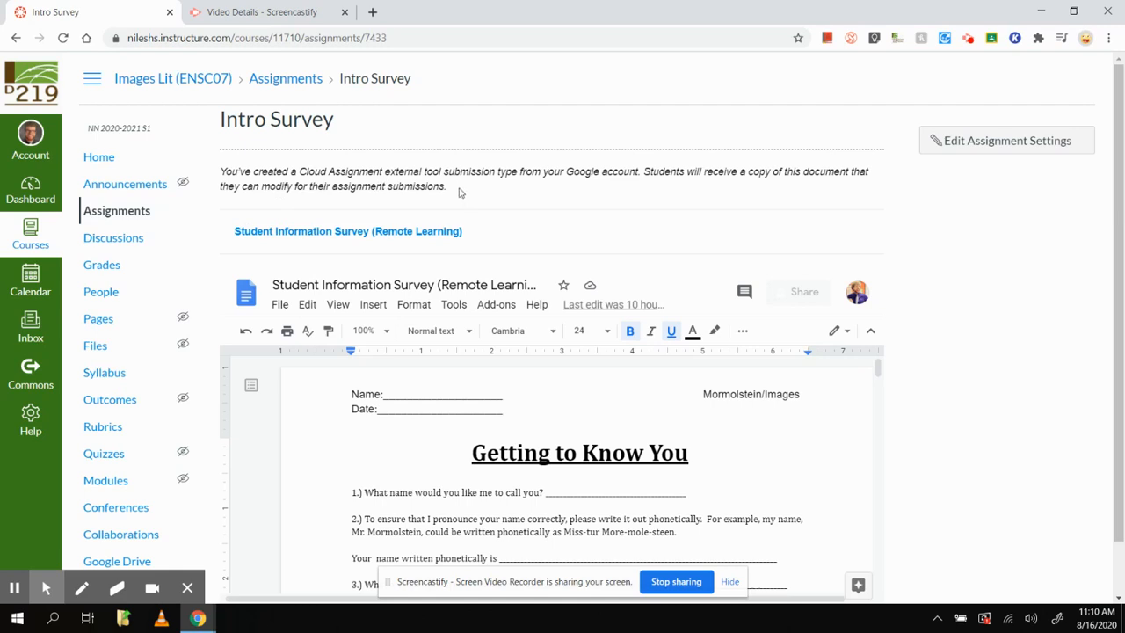
Read through the questions of the survey document embedded in the Intro Survey assignment
scroll(580, 333, down, 1)
scroll(563, 387, down, 1)
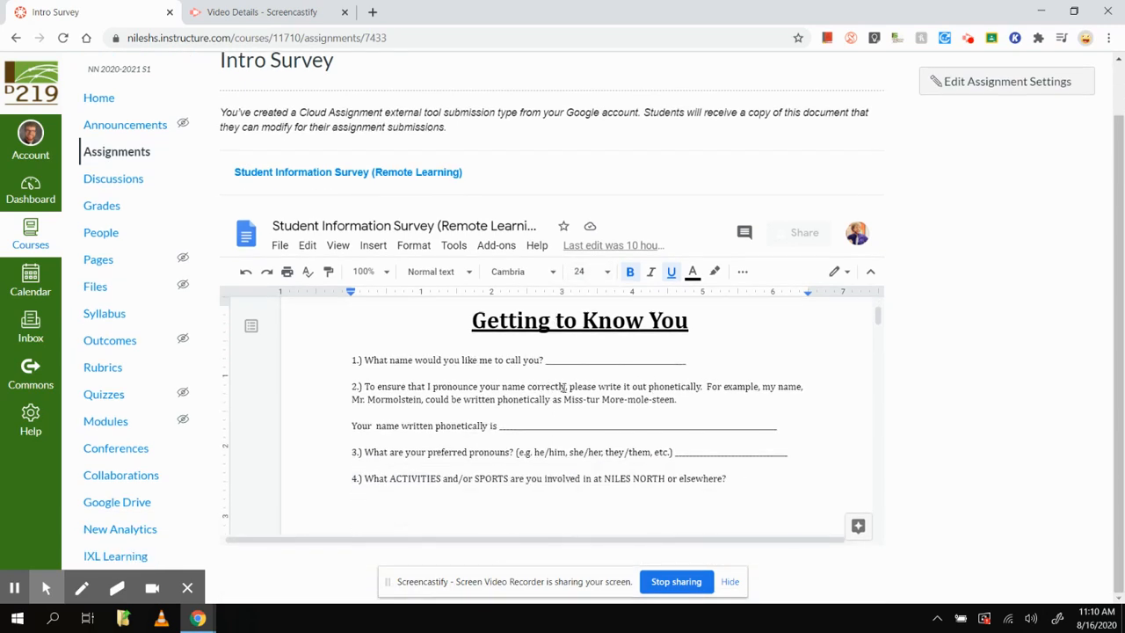
scroll(566, 387, down, 1)
scroll(532, 408, down, 6)
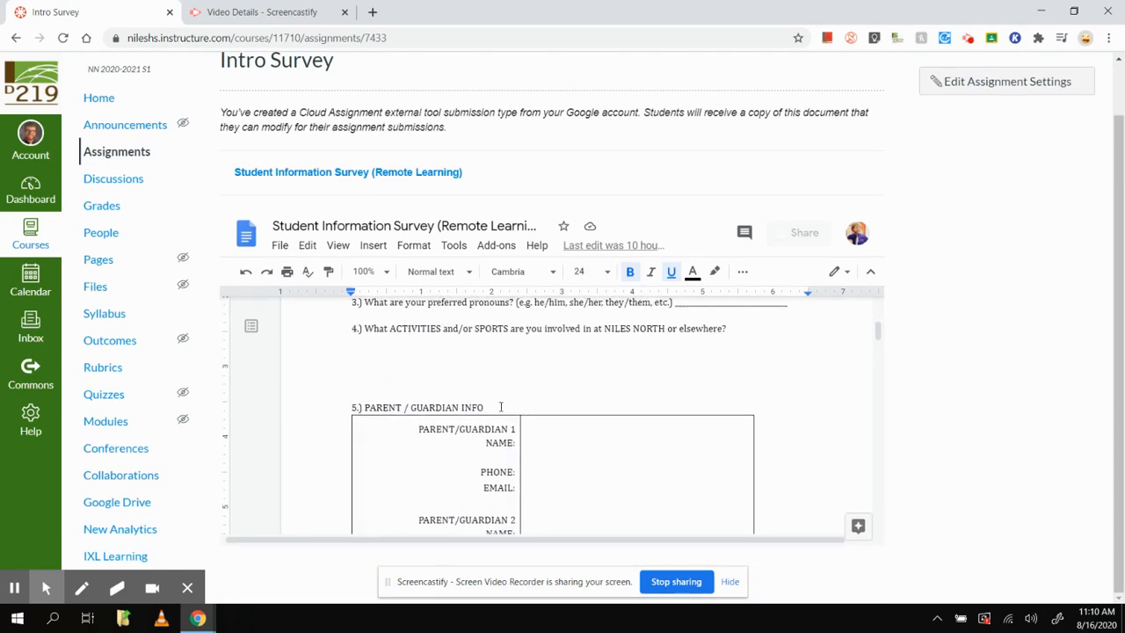
scroll(413, 406, down, 5)
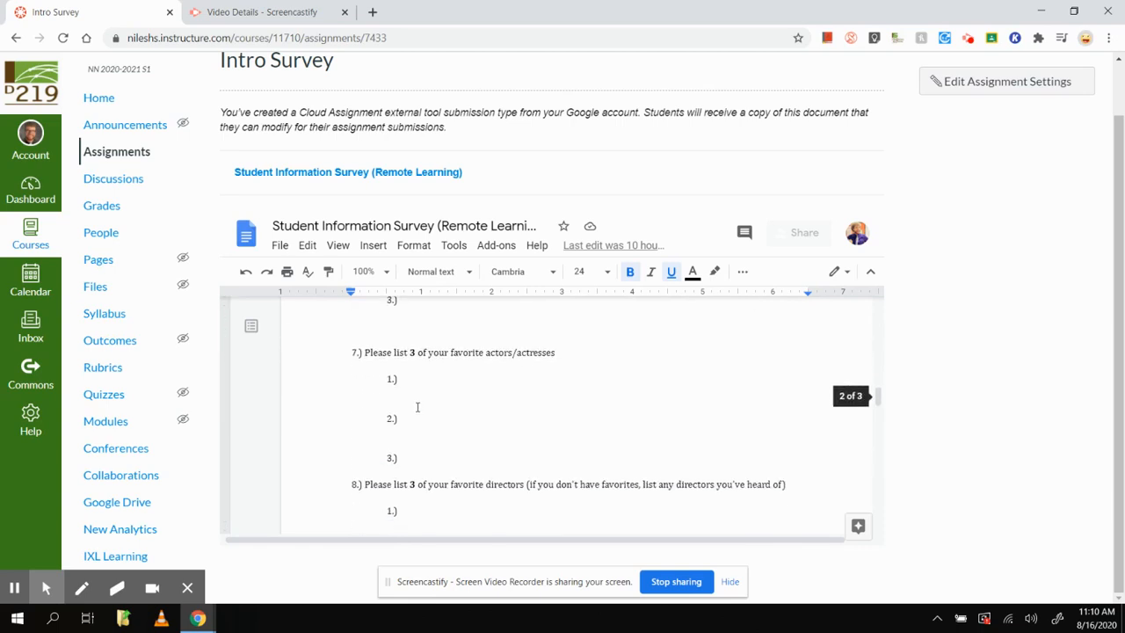
scroll(546, 413, down, 8)
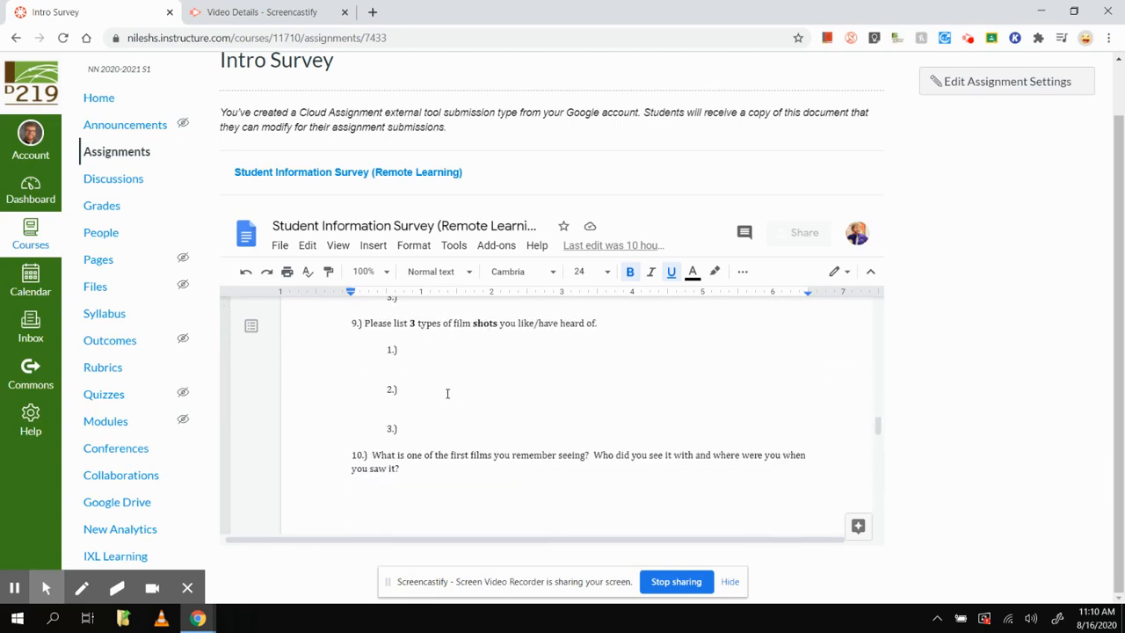
scroll(457, 422, down, 4)
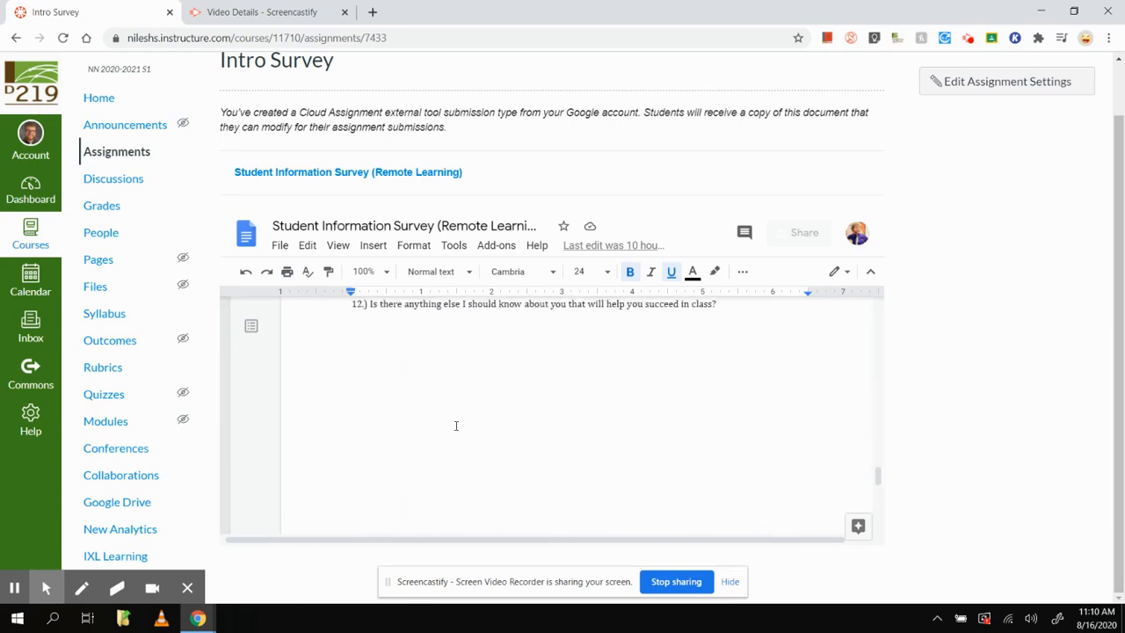
scroll(492, 433, down, 2)
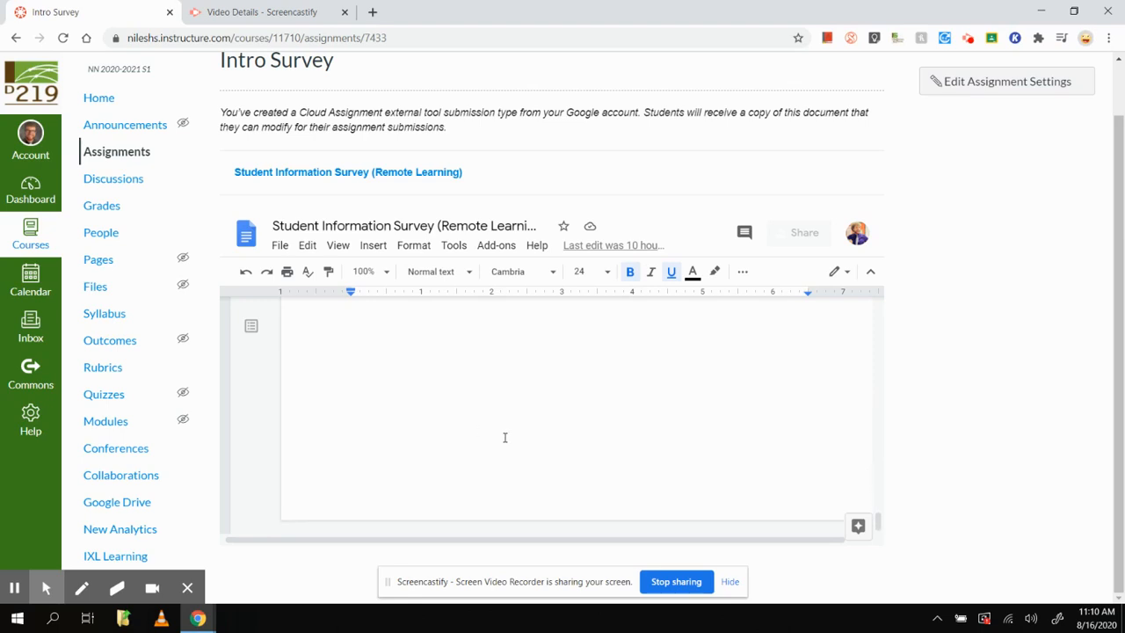
scroll(506, 437, up, 15)
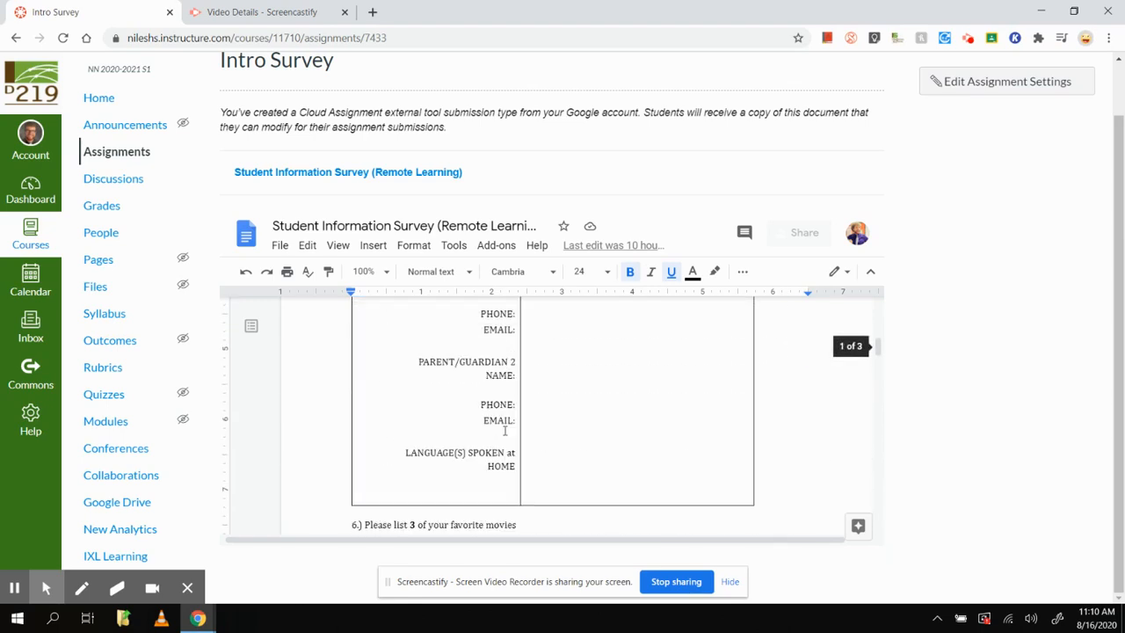
scroll(505, 430, up, 15)
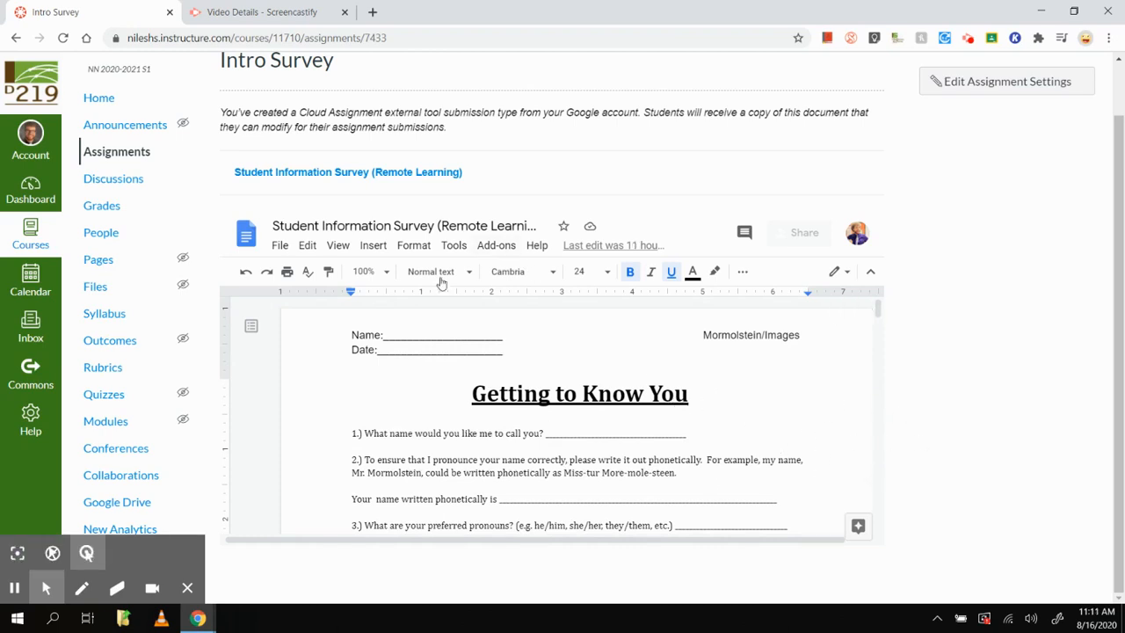
scroll(327, 387, down, 1)
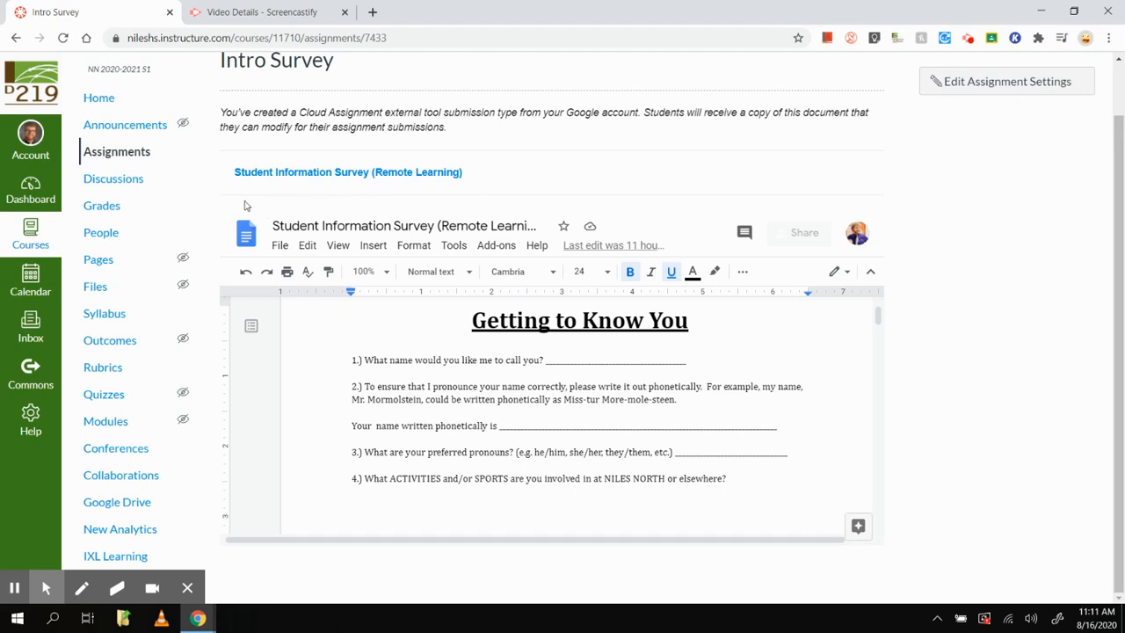
Create a new course module named "WEEK 1: August 17 - 21"
click(93, 428)
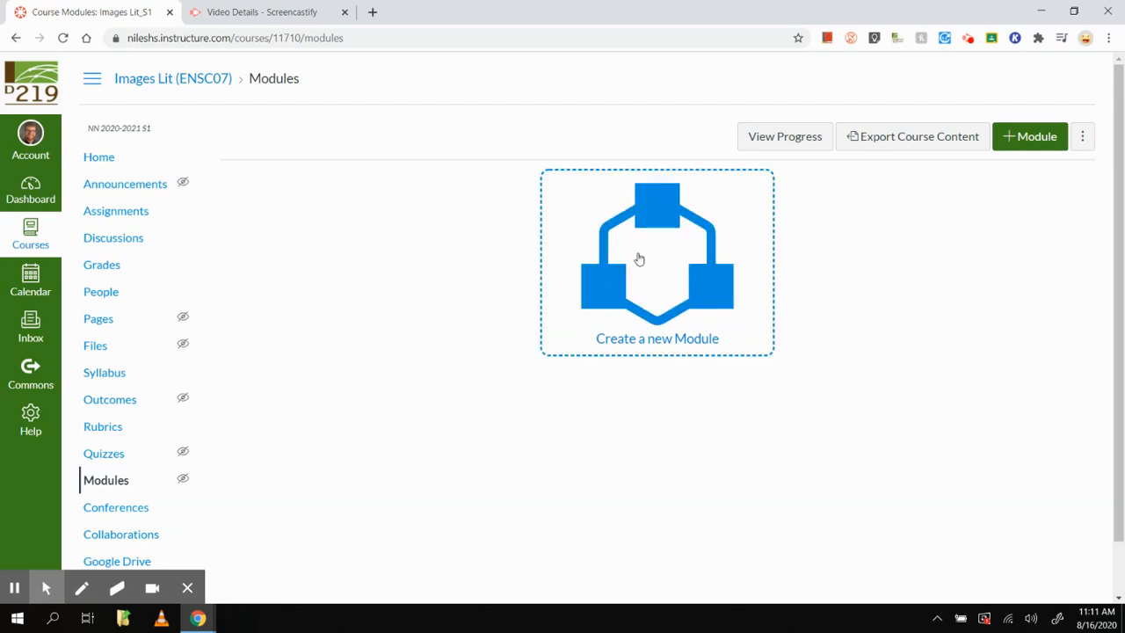
click(665, 232)
click(612, 254)
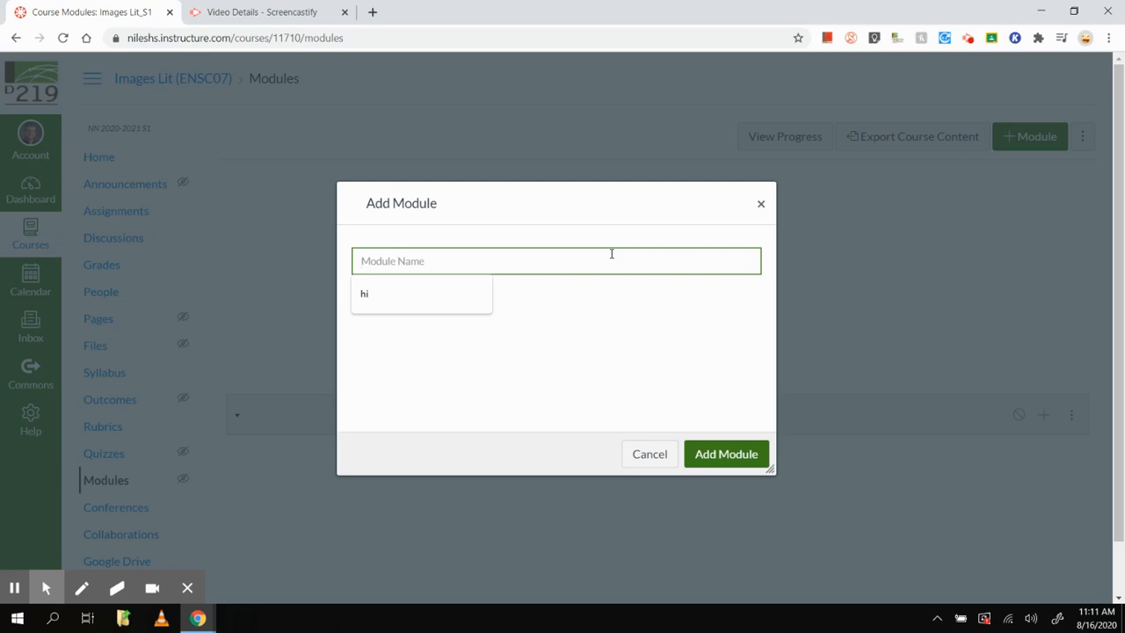
text(WEEK 1: August 17 - 21)
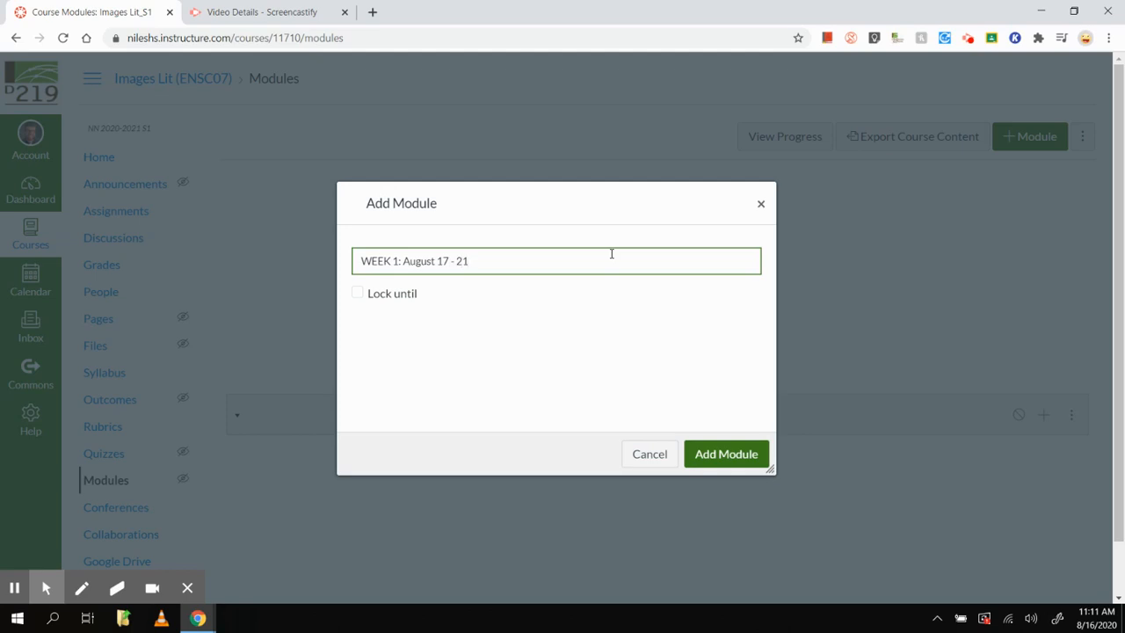
click(729, 459)
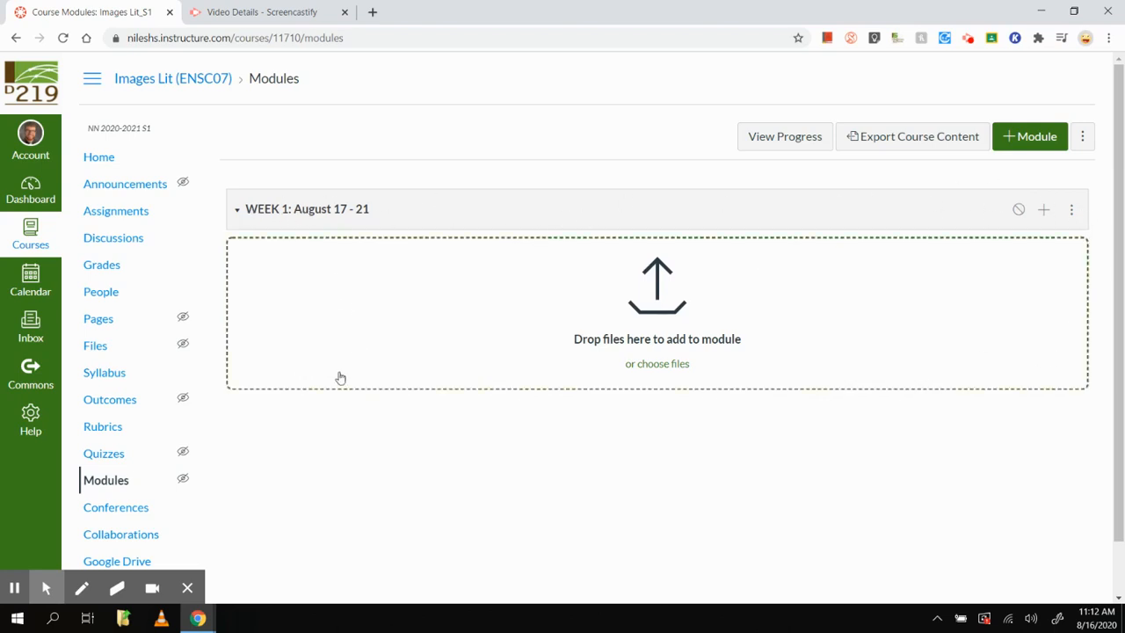
Add the existing Intro Survey assignment to the "WEEK 1: August 17 - 21" module without indentation
click(1044, 212)
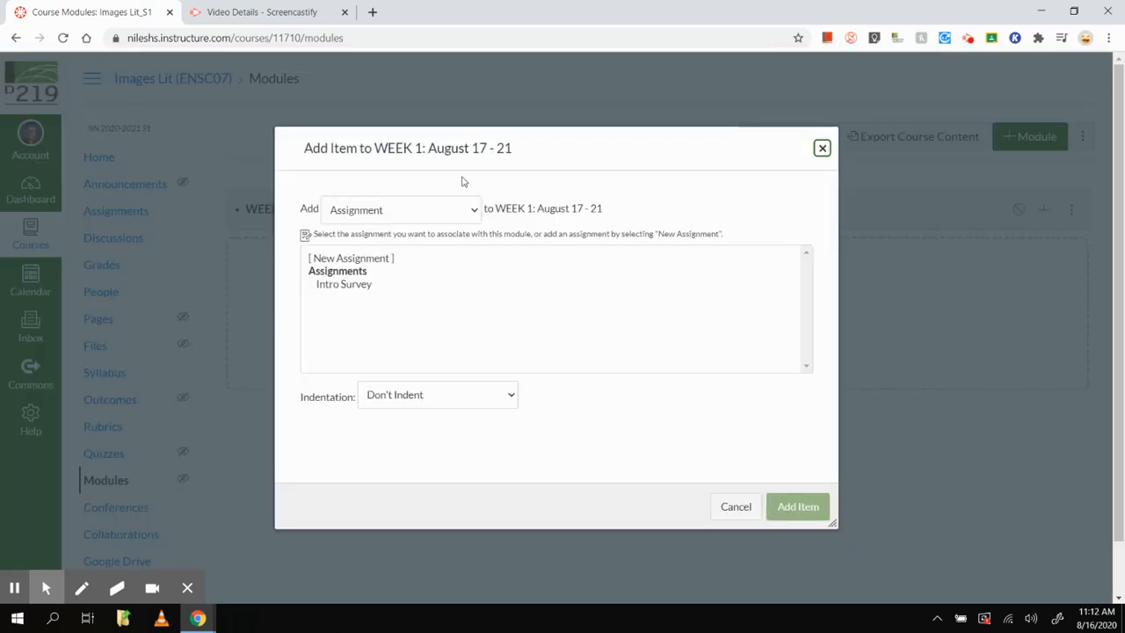
click(348, 286)
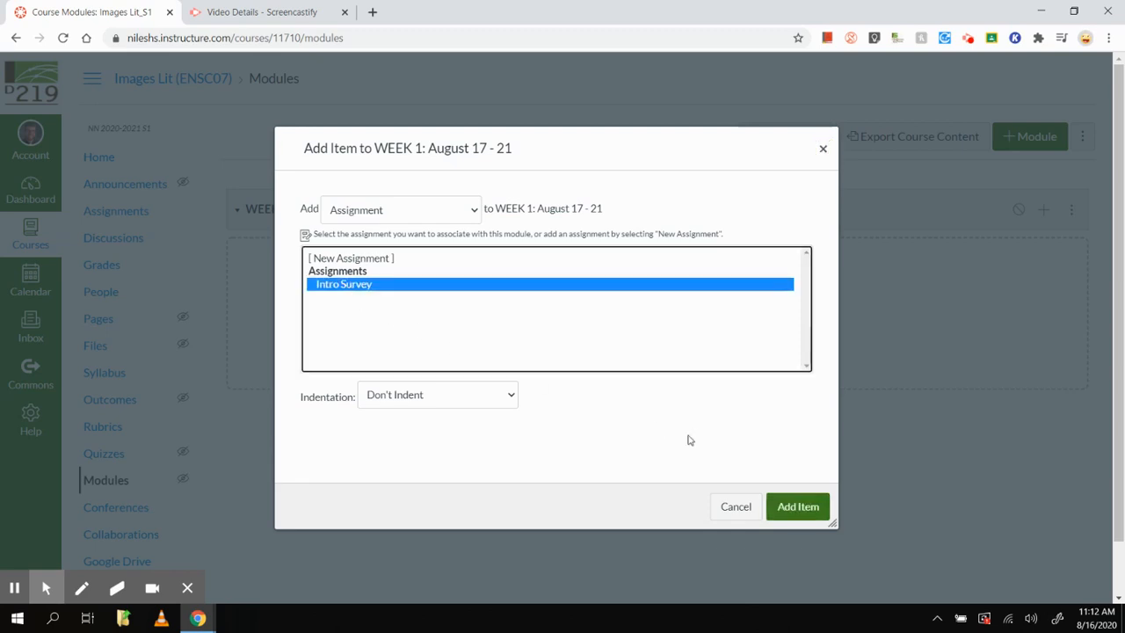
click(782, 508)
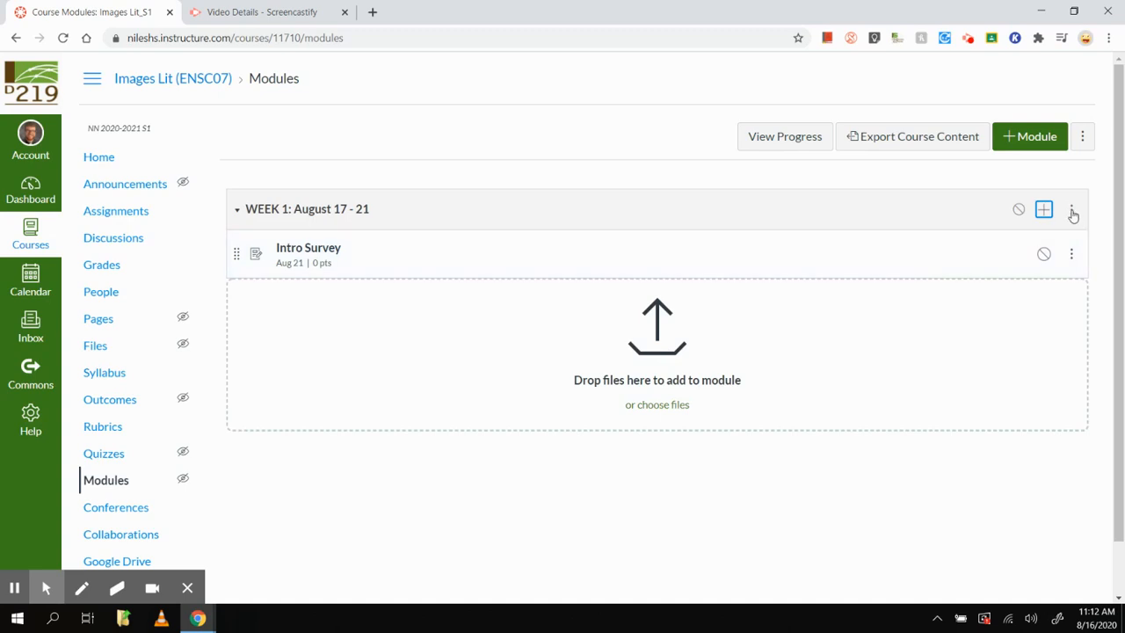
Add the "AGENDA: August 17 - 21" page to the Week 1 module and place it above Intro Survey
click(1044, 211)
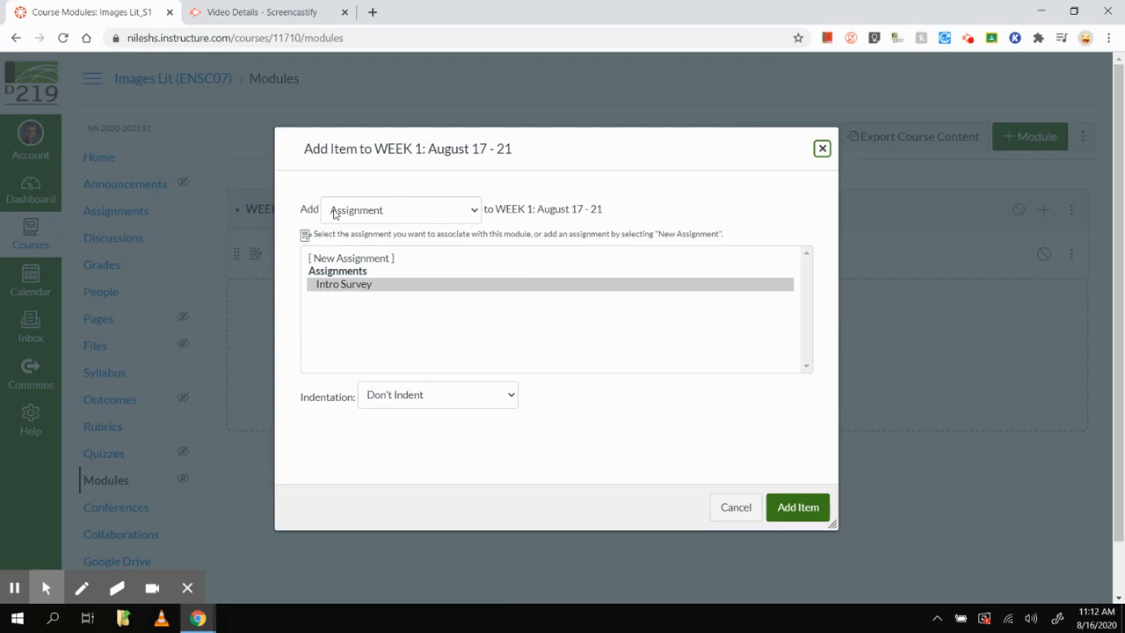
click(377, 213)
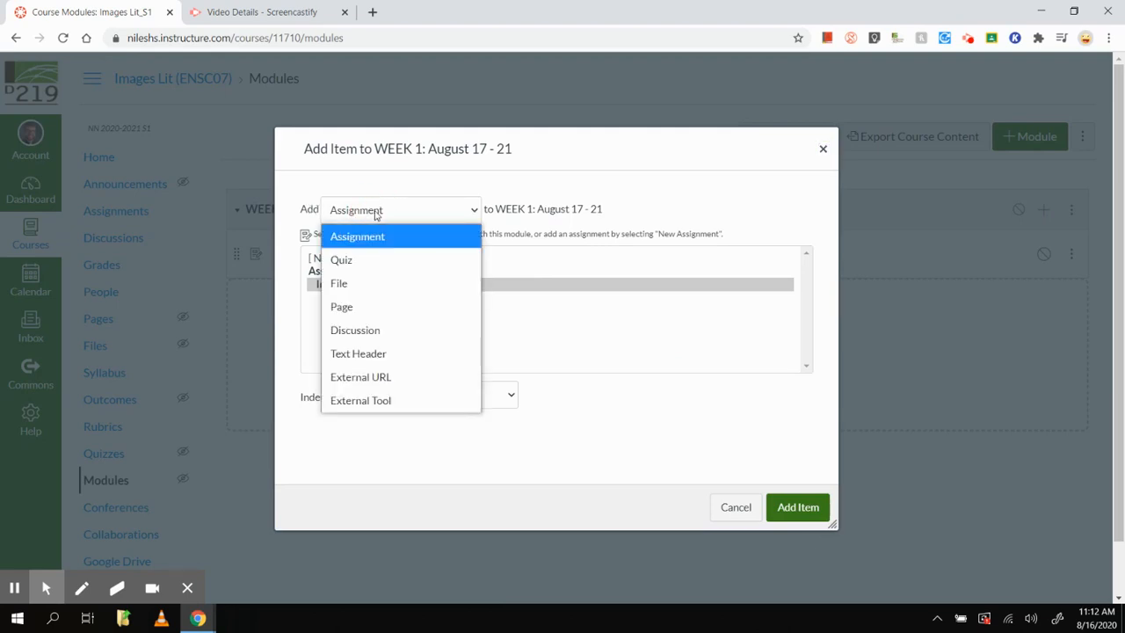
click(356, 307)
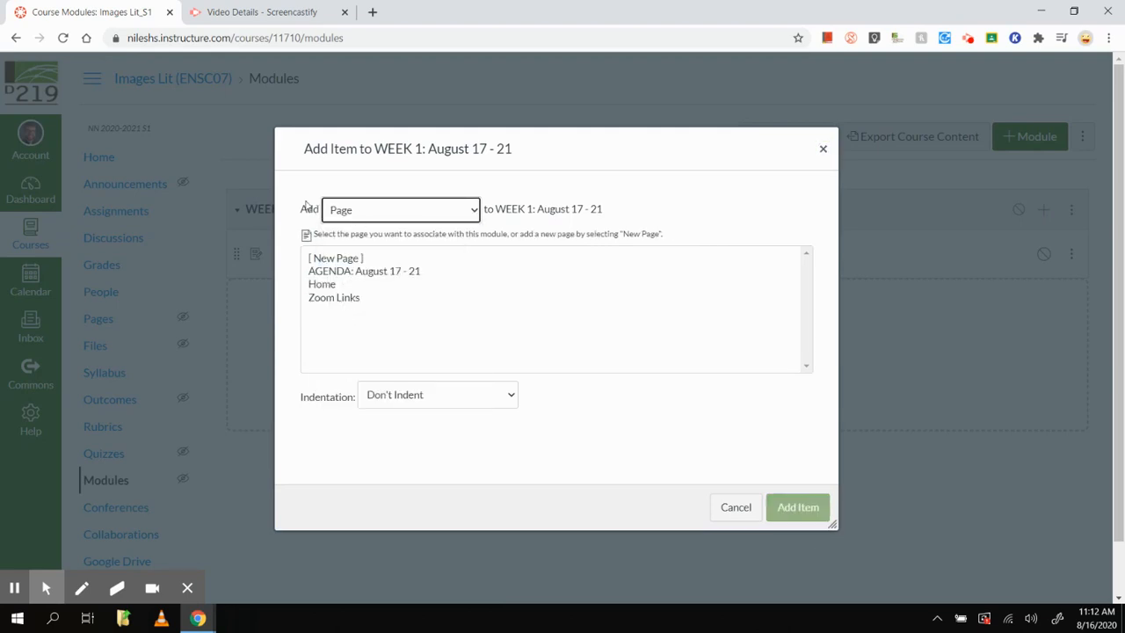
click(385, 273)
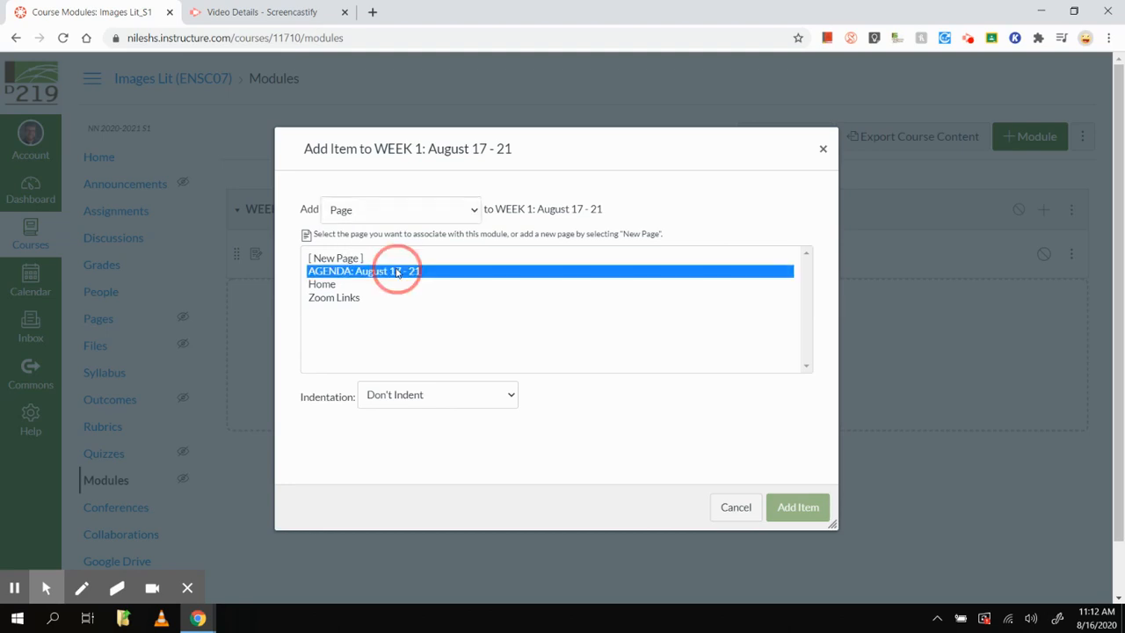
click(798, 508)
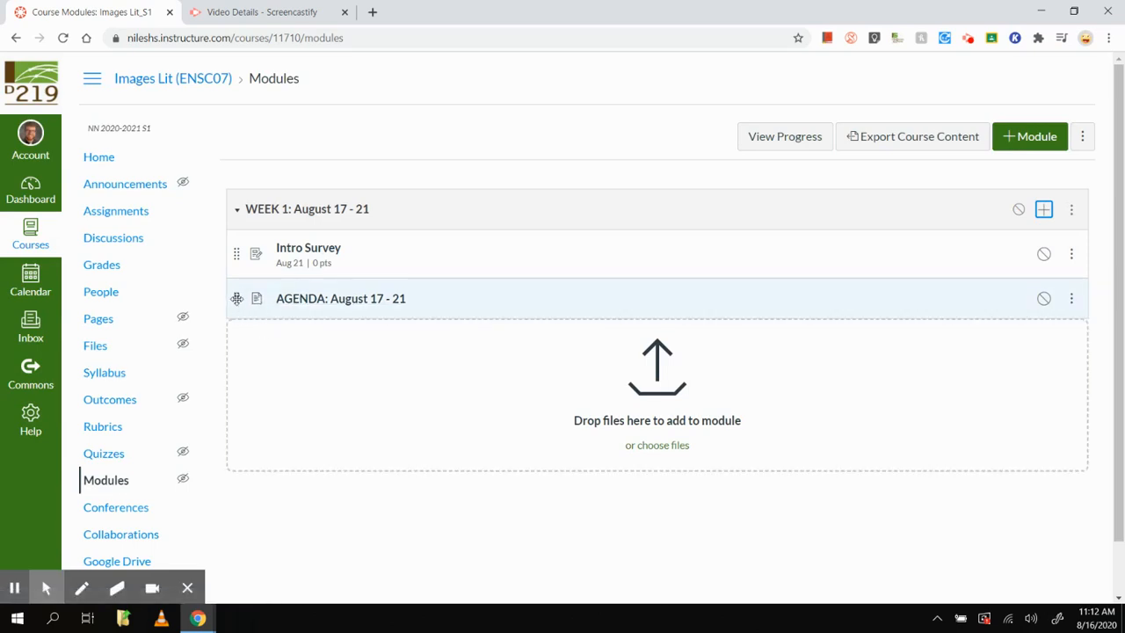
drag(238, 297, 236, 246)
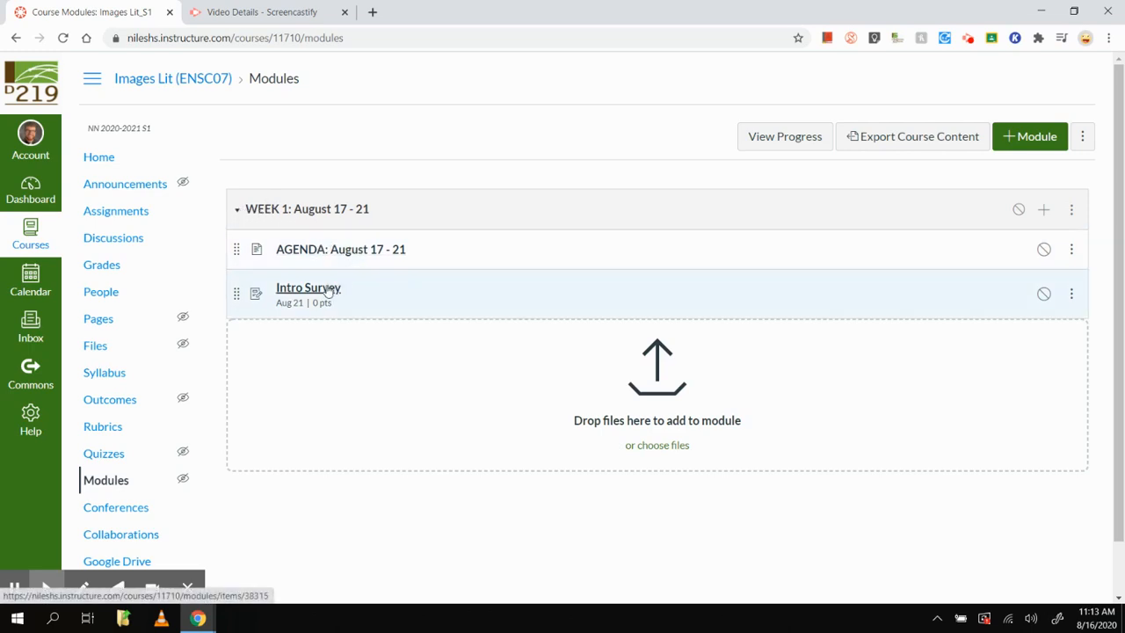
View the Week 1 module's items in sequence, from the agenda page to the Intro Survey assignment
click(373, 252)
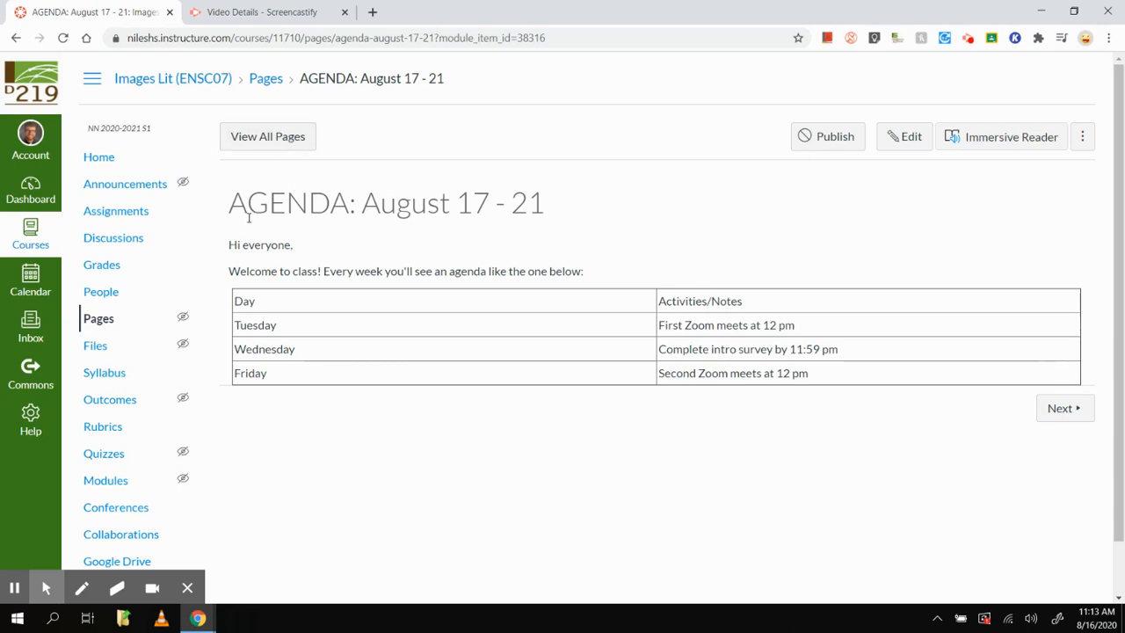
click(1063, 410)
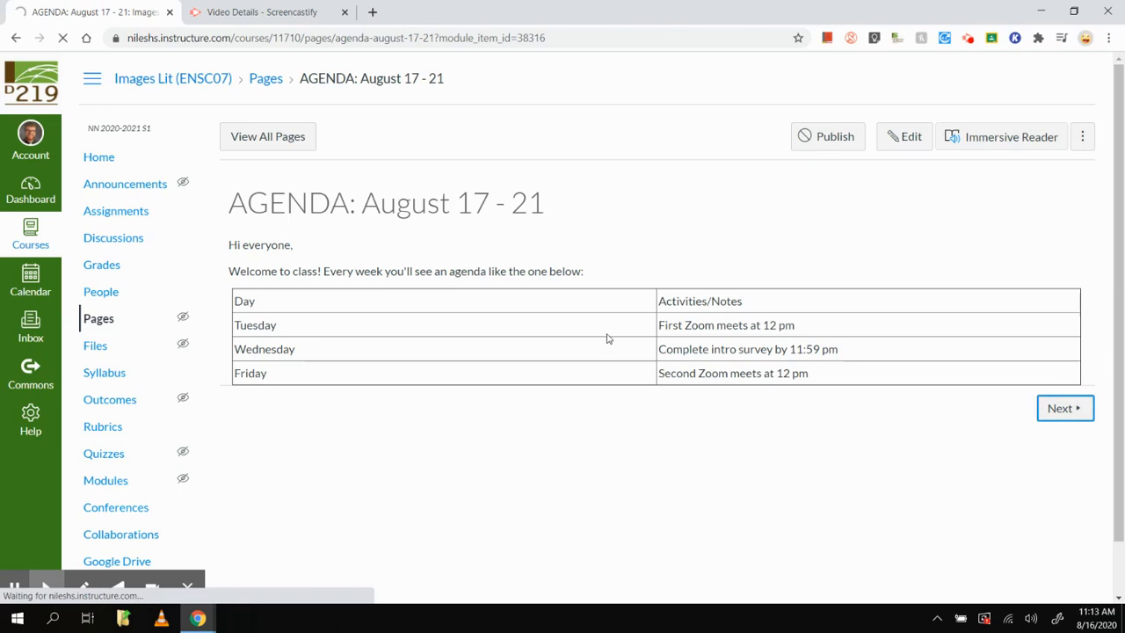
click(1065, 409)
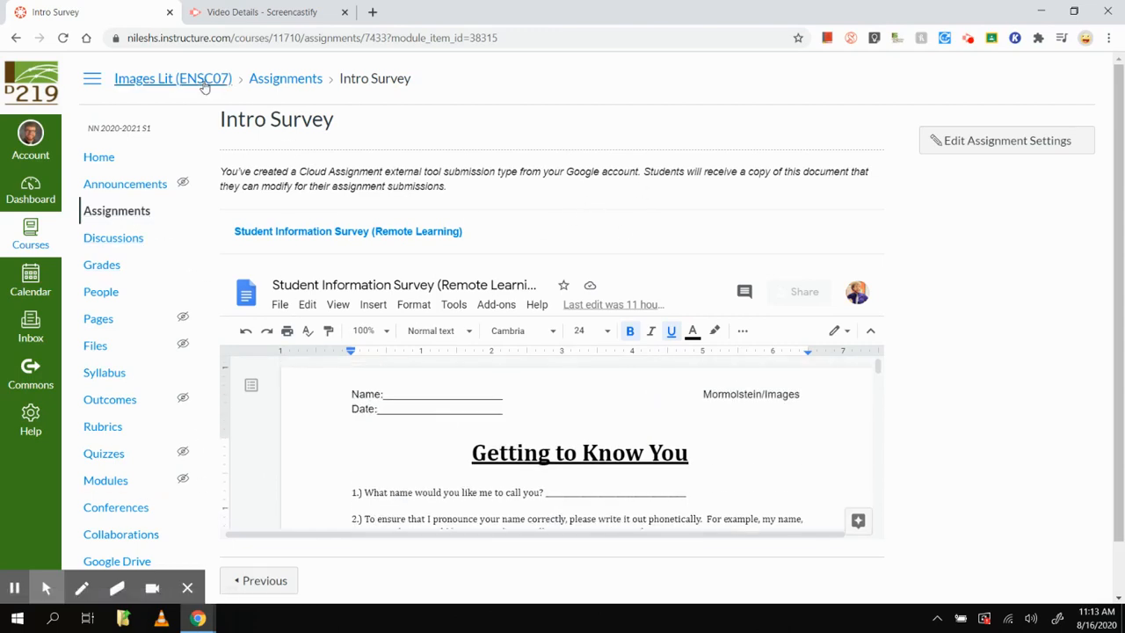
Return to the course modules and publish the Week 1 module together with its items
click(111, 481)
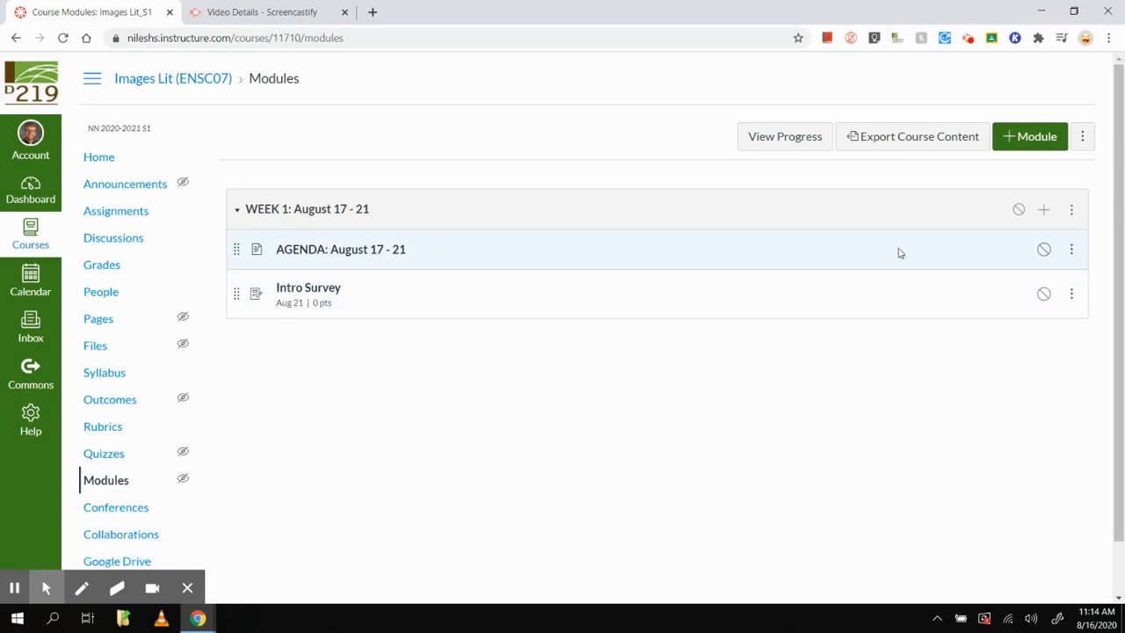
click(1020, 211)
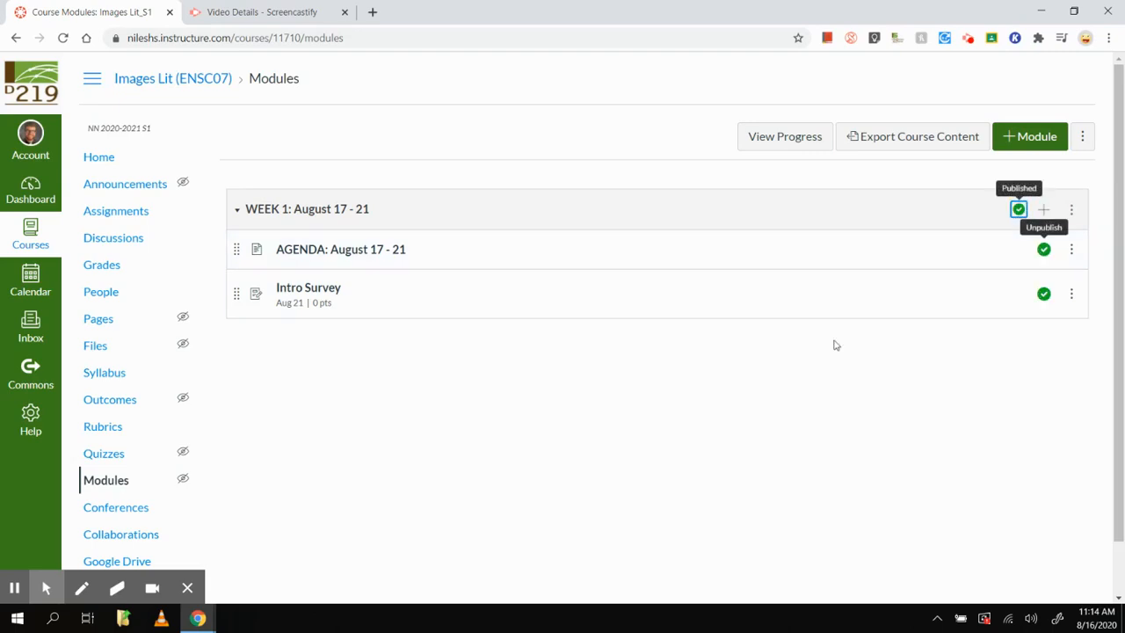
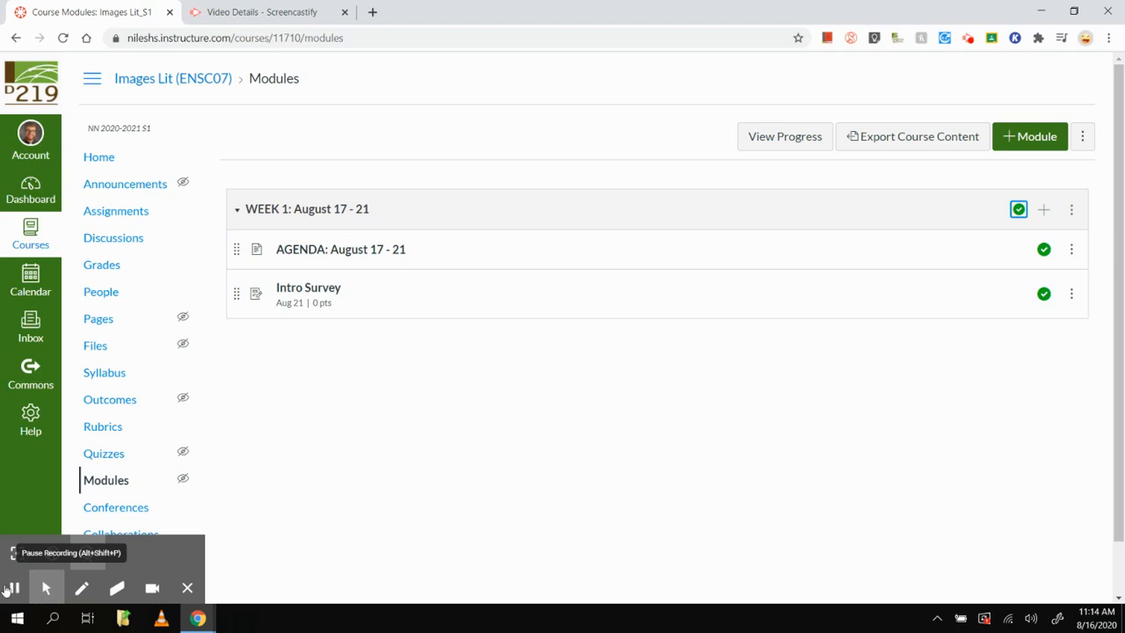
click(13, 588)
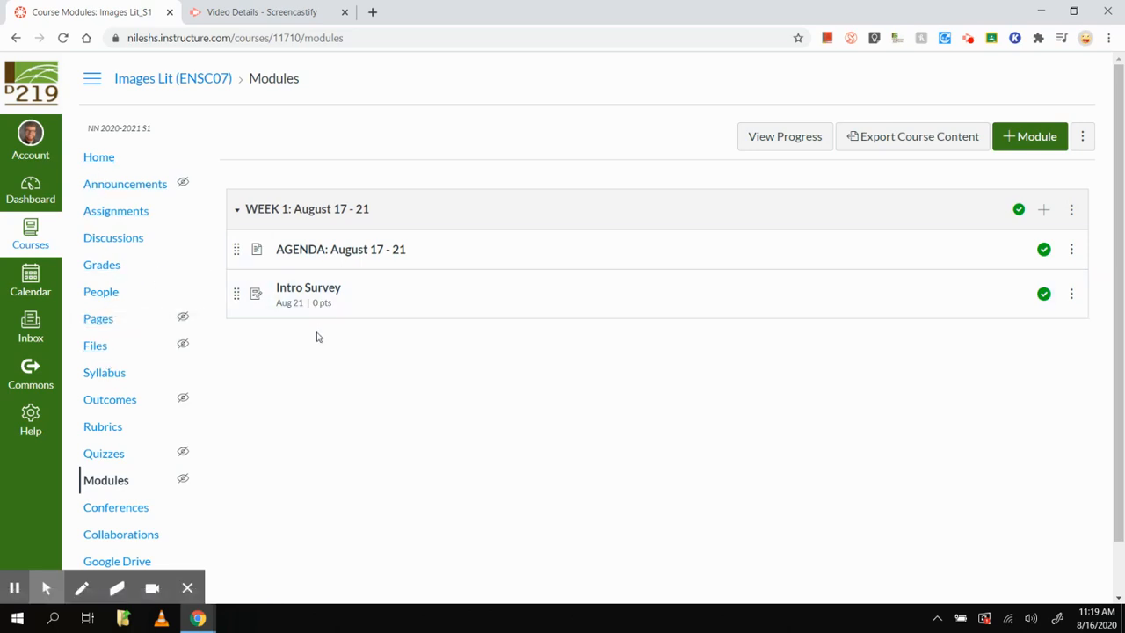
Open the course syllabus for editing and enlarge its description editor
click(102, 376)
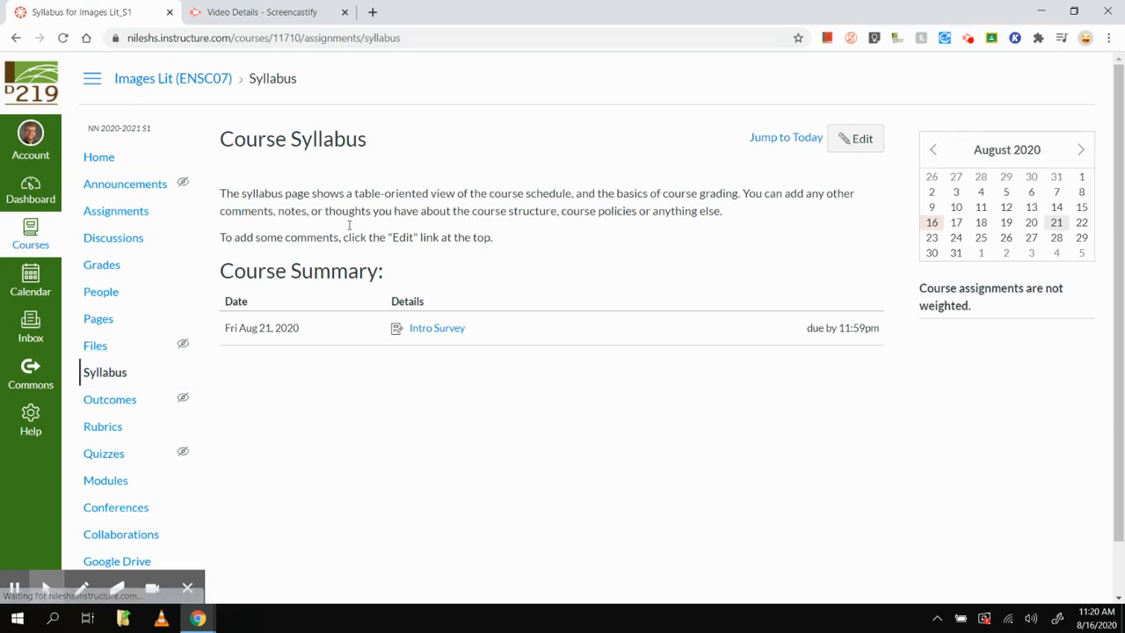
click(855, 140)
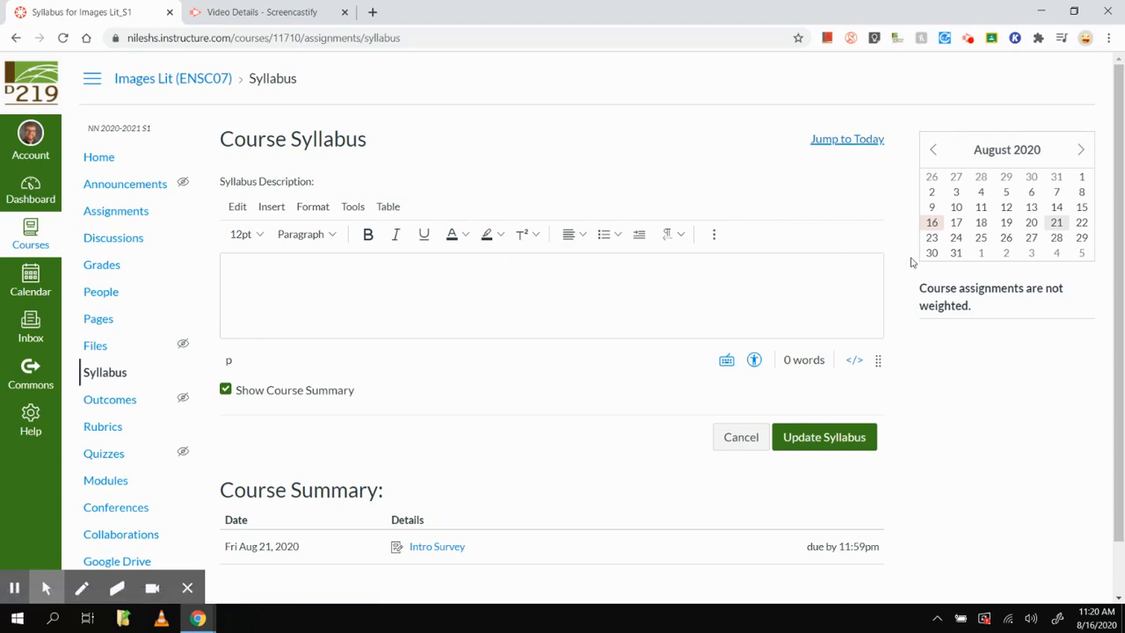
drag(878, 362, 877, 419)
click(382, 338)
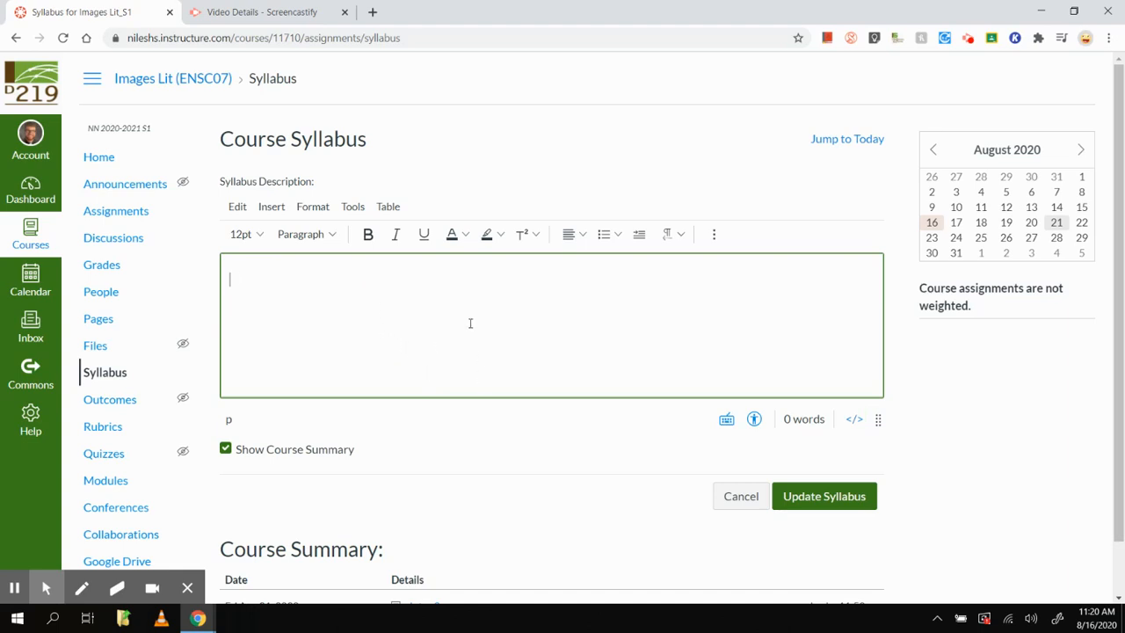
Try out the syllabus description by entering the text "Syllabus" and clearing it again
text(Syllabus)
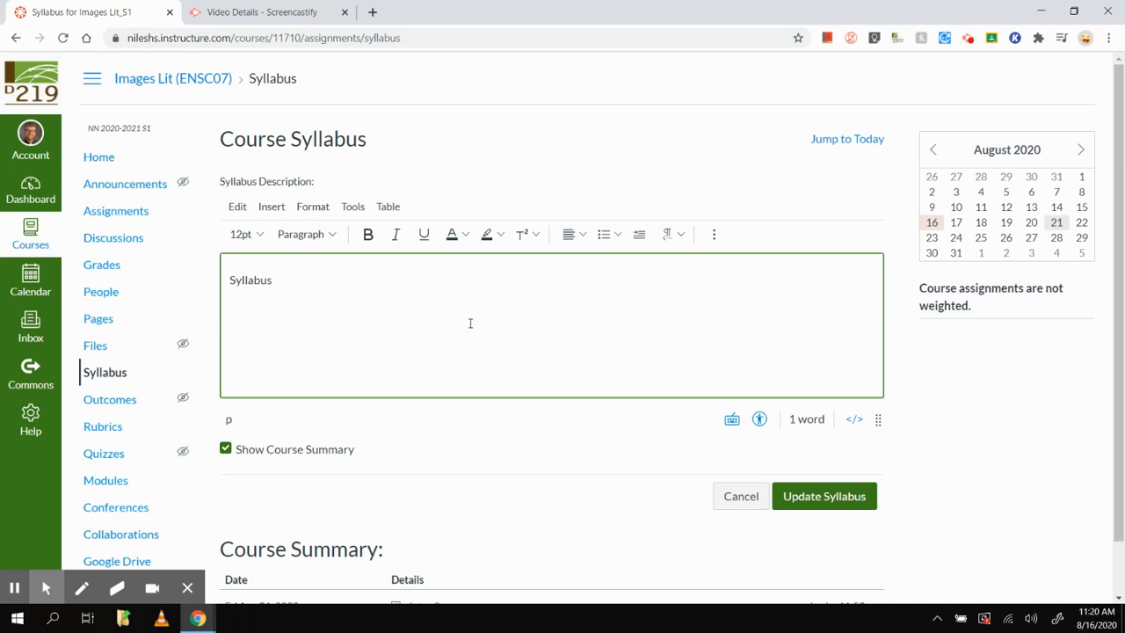
key(ctrl+a)
key(BackSpace)
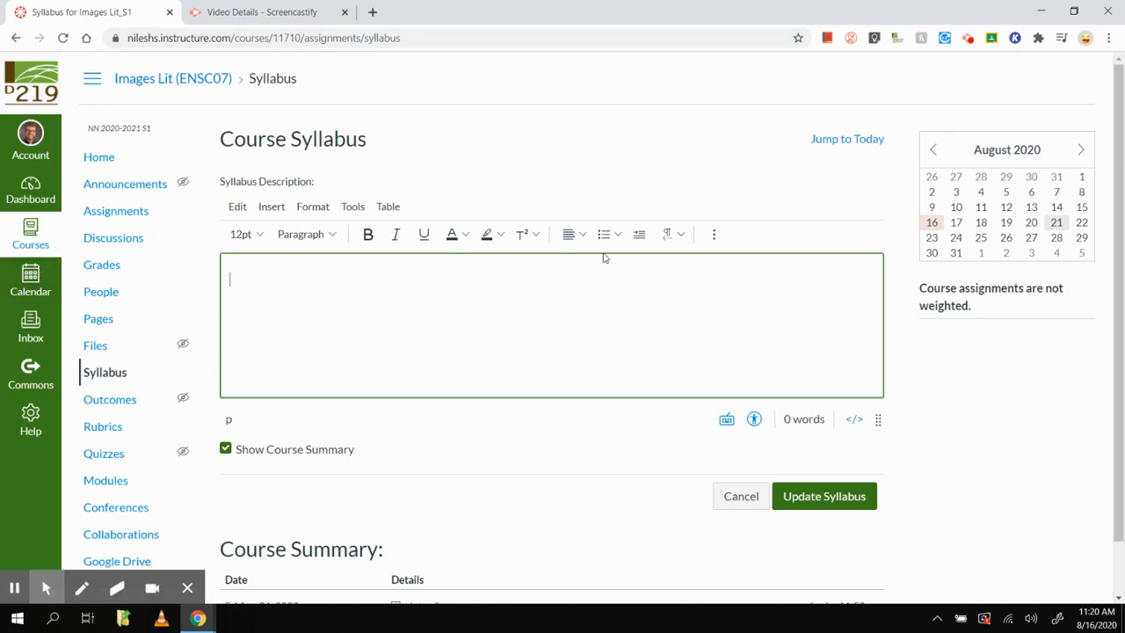
click(715, 235)
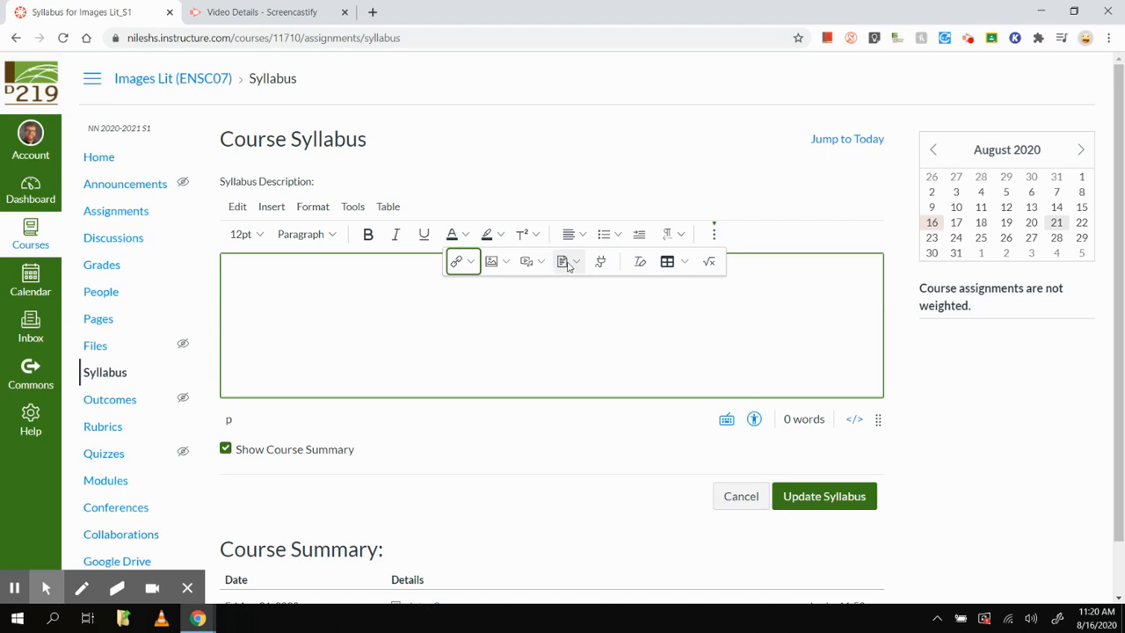
click(731, 235)
click(715, 237)
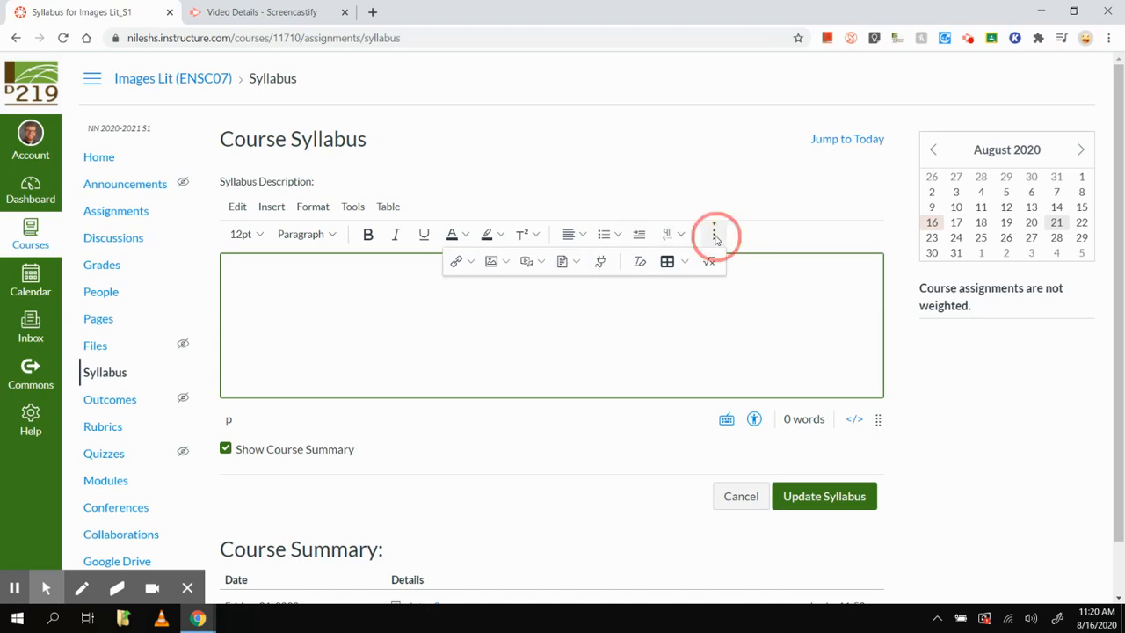
click(715, 238)
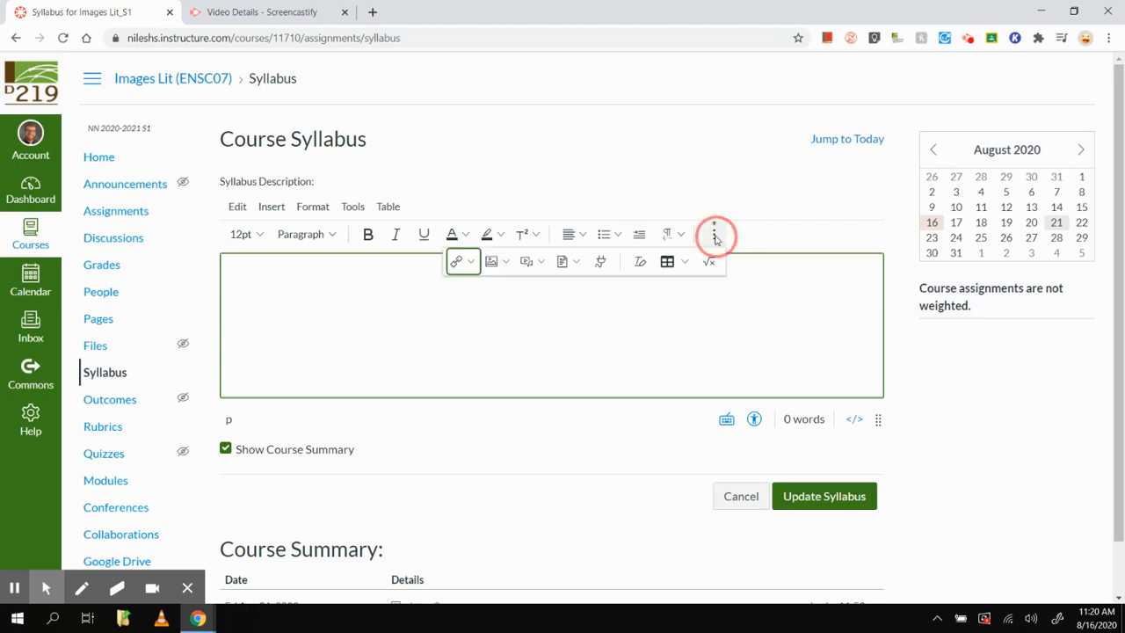
click(568, 263)
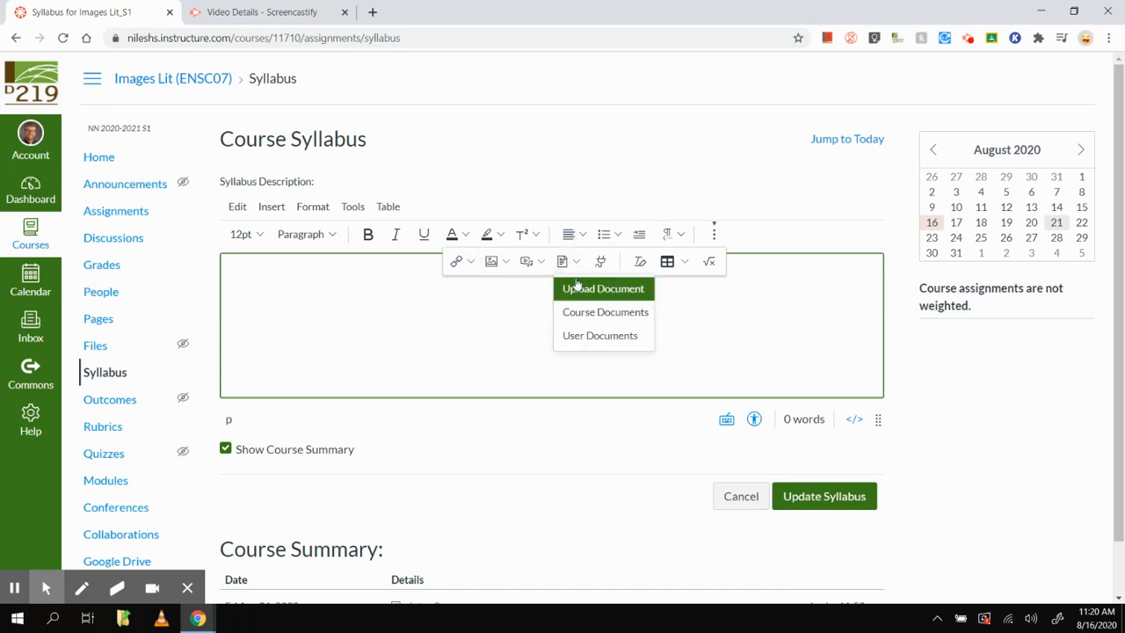
click(584, 290)
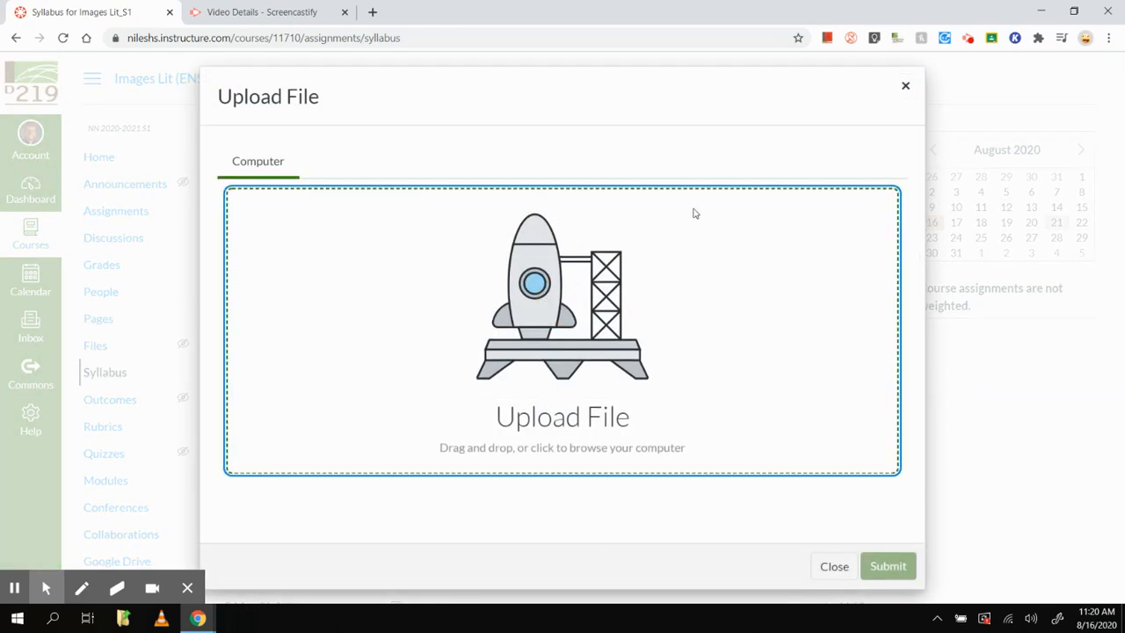
click(594, 241)
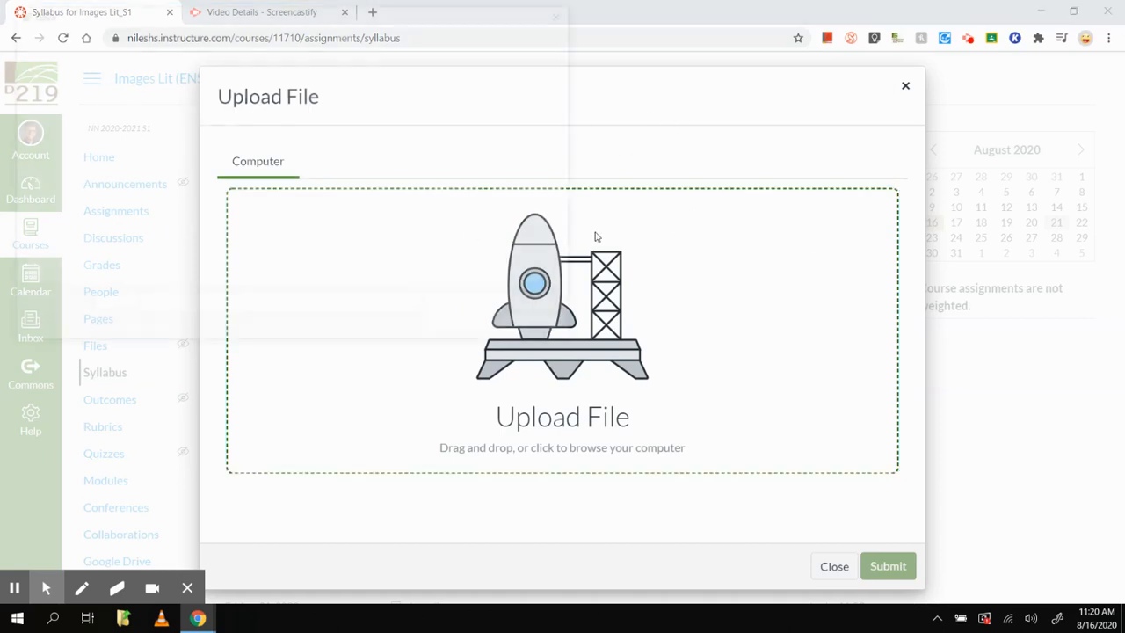
click(567, 13)
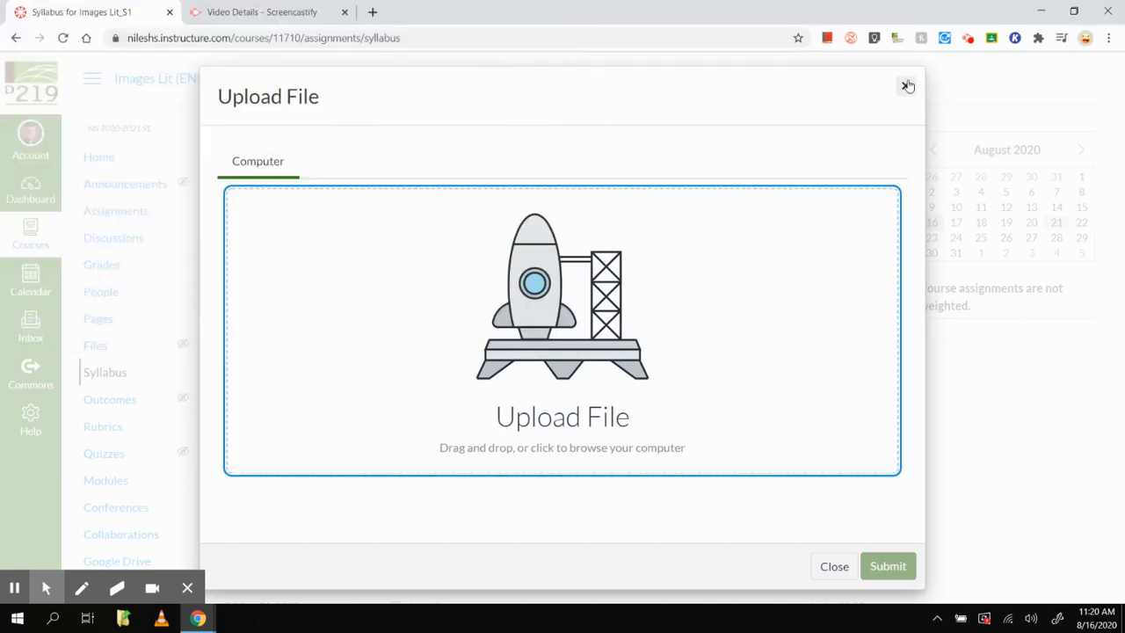
click(905, 85)
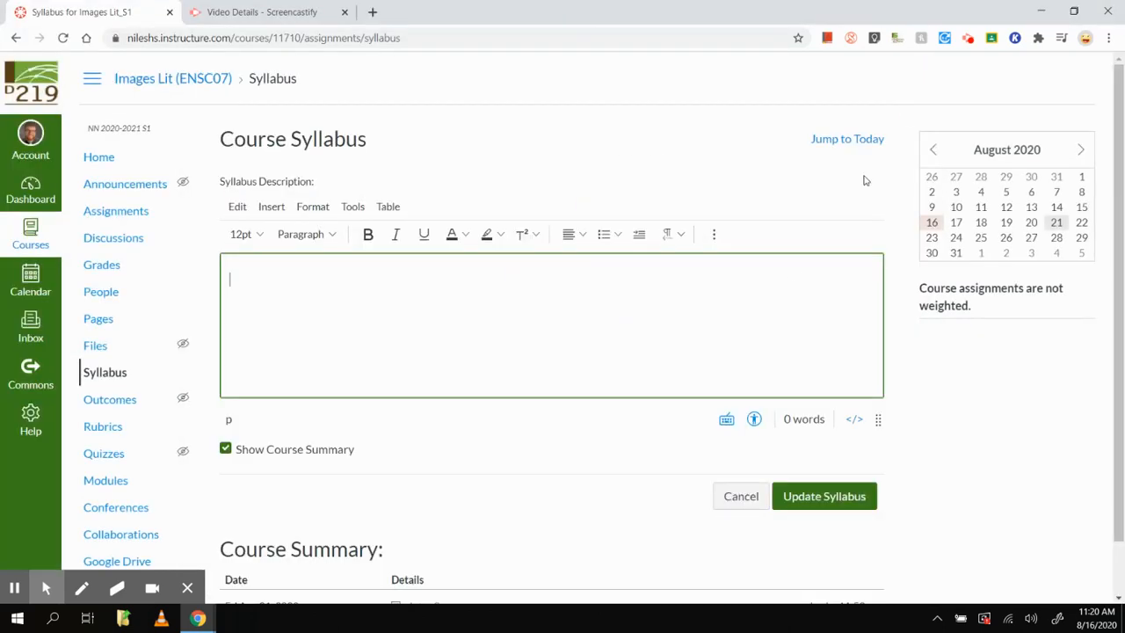
Open the Google Apps file picker from the syllabus description editor's extra tools
click(714, 234)
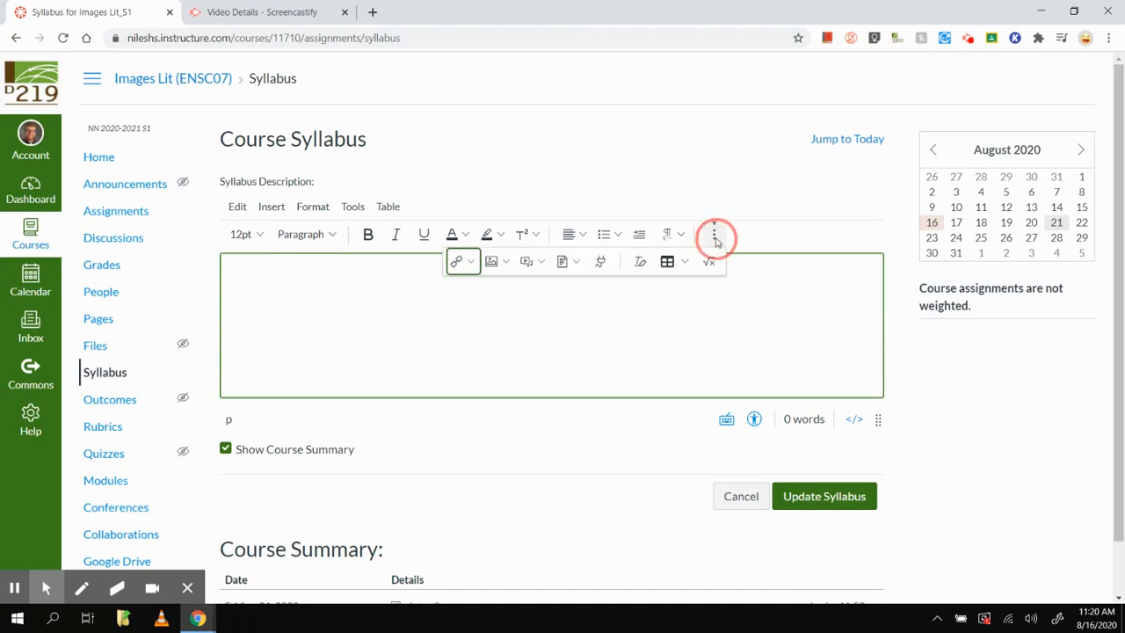
click(600, 263)
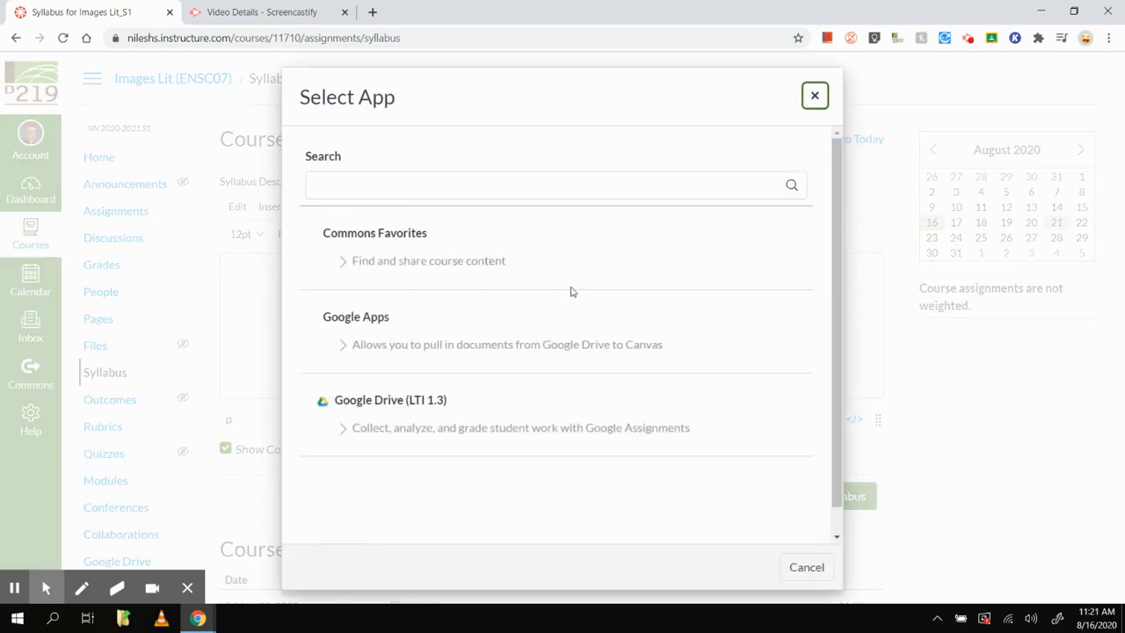
click(381, 317)
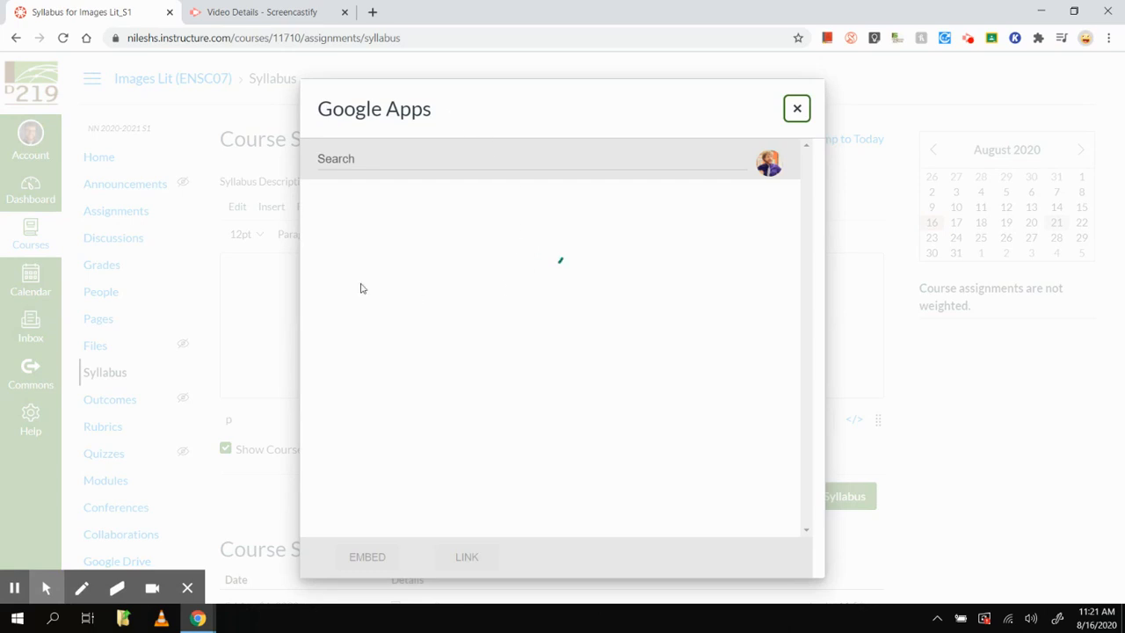
Embed "Images Policies and Procedures (Remote Learning)" in the syllabus from the Day 1 (Introductory Materials) folder under Images of Lit
click(397, 305)
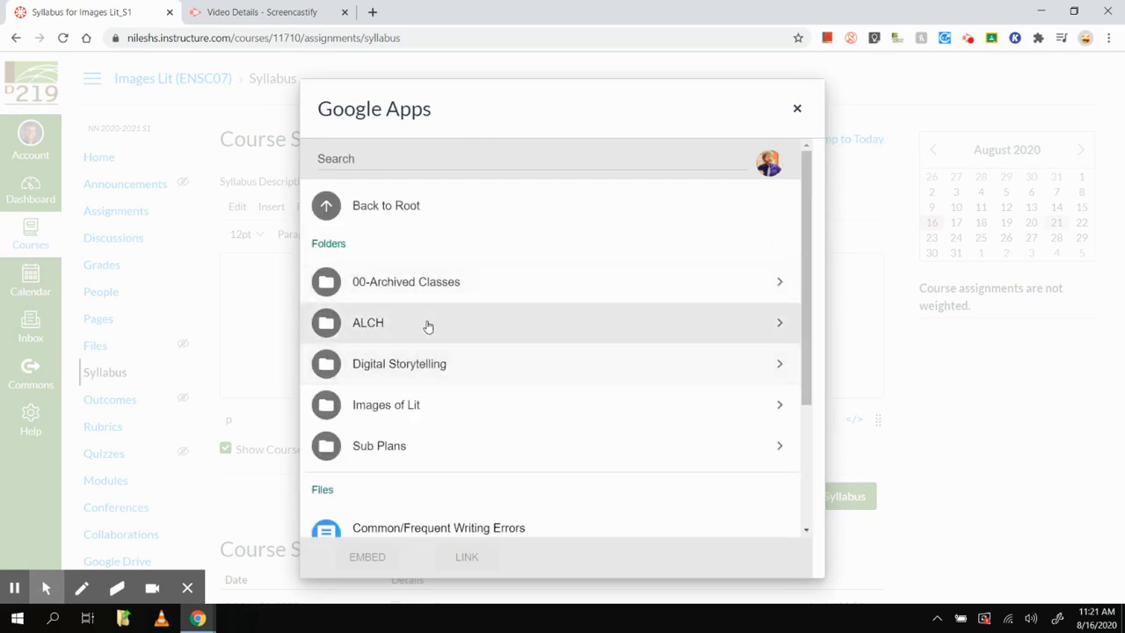
click(389, 405)
click(413, 280)
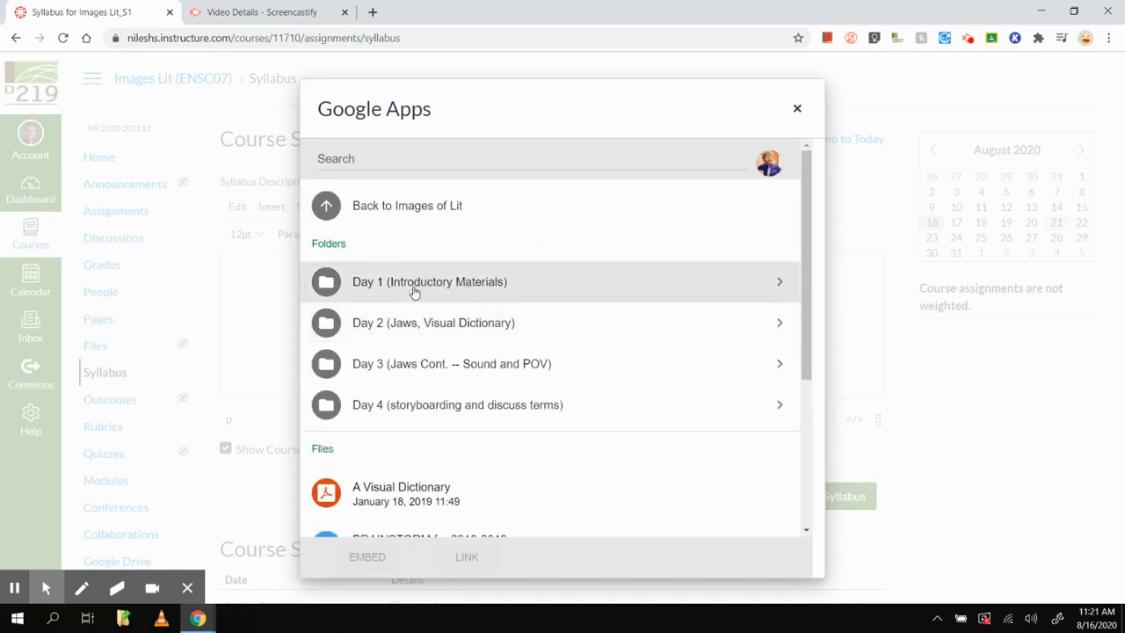
click(417, 290)
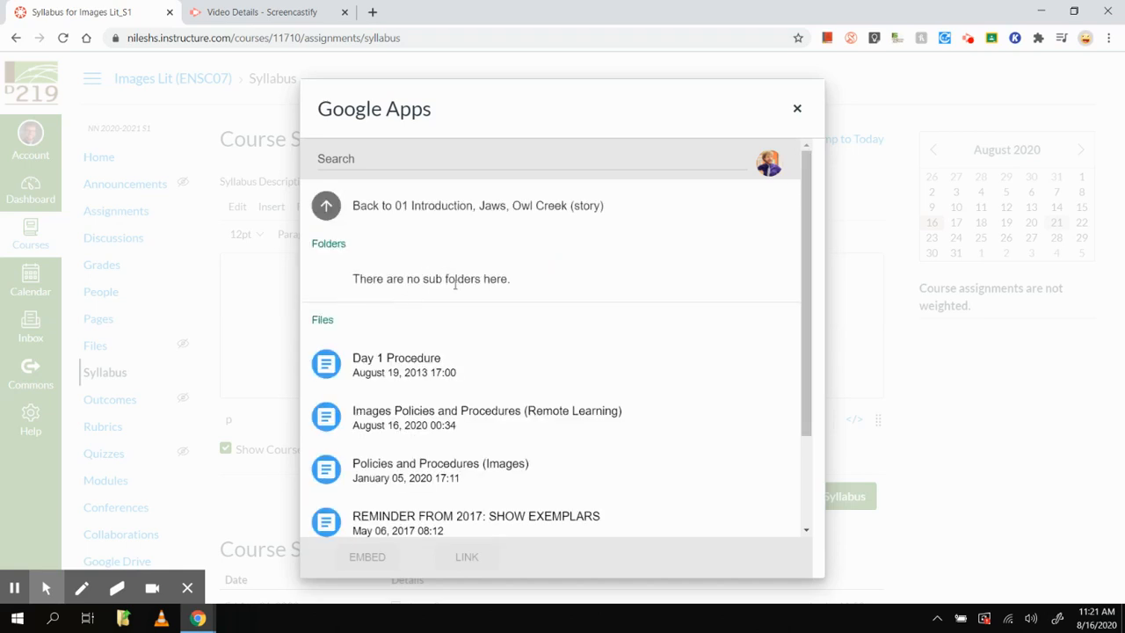
scroll(448, 389, down, 2)
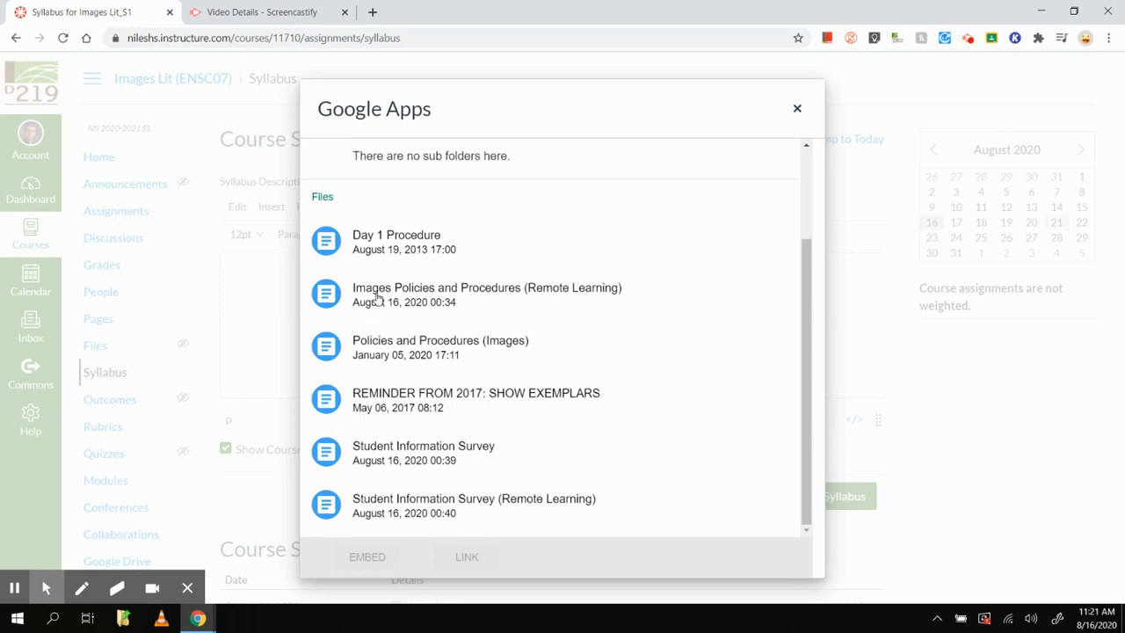
click(452, 303)
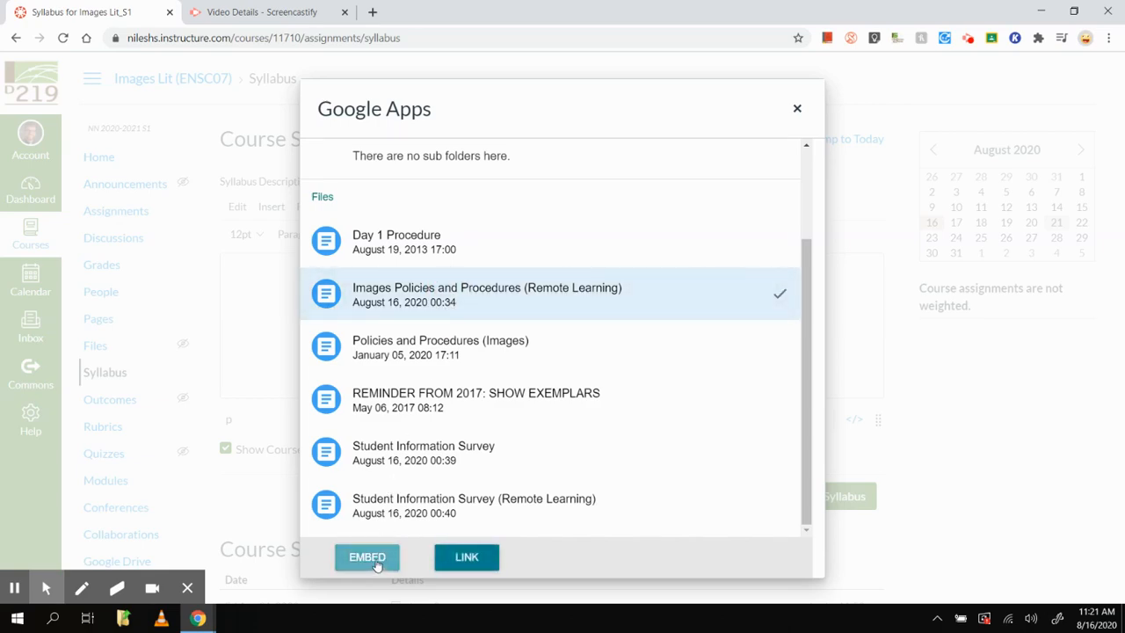
click(376, 565)
Check the embedded policies document in the description editor and save the updated syllabus
scroll(375, 515, down, 2)
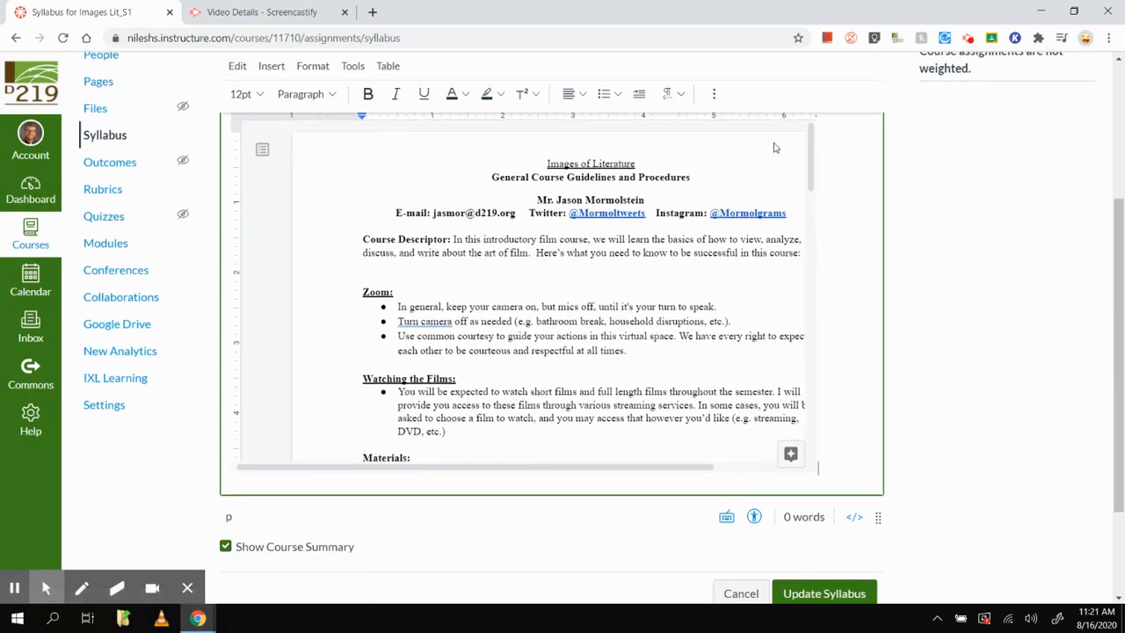
click(809, 181)
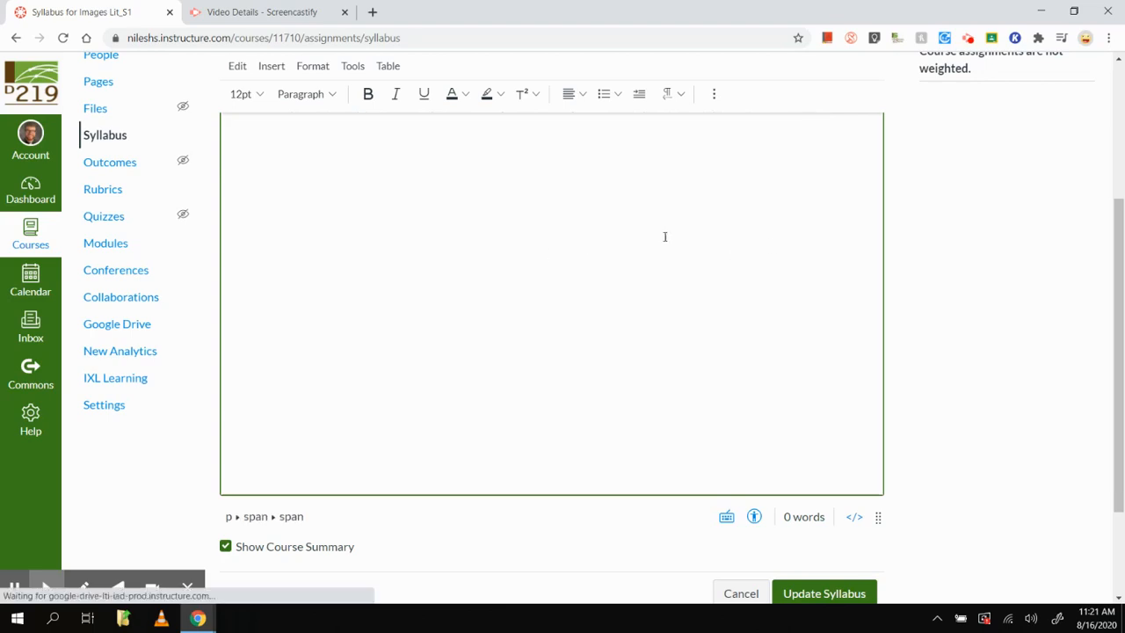
scroll(425, 346, down, 1)
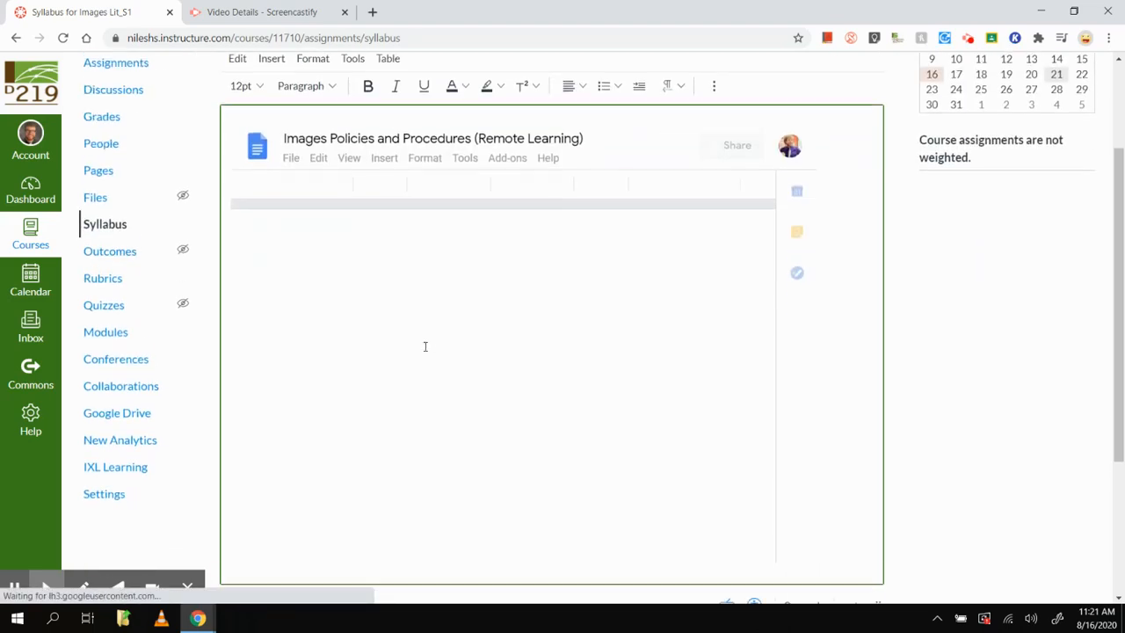
scroll(644, 336, down, 2)
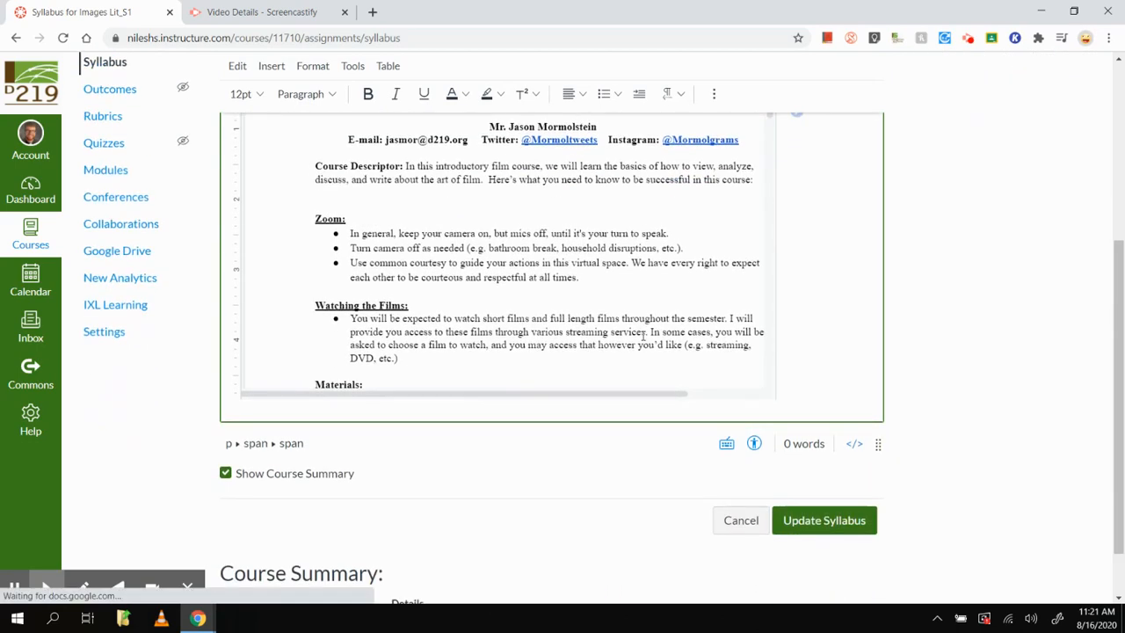
scroll(643, 336, up, 1)
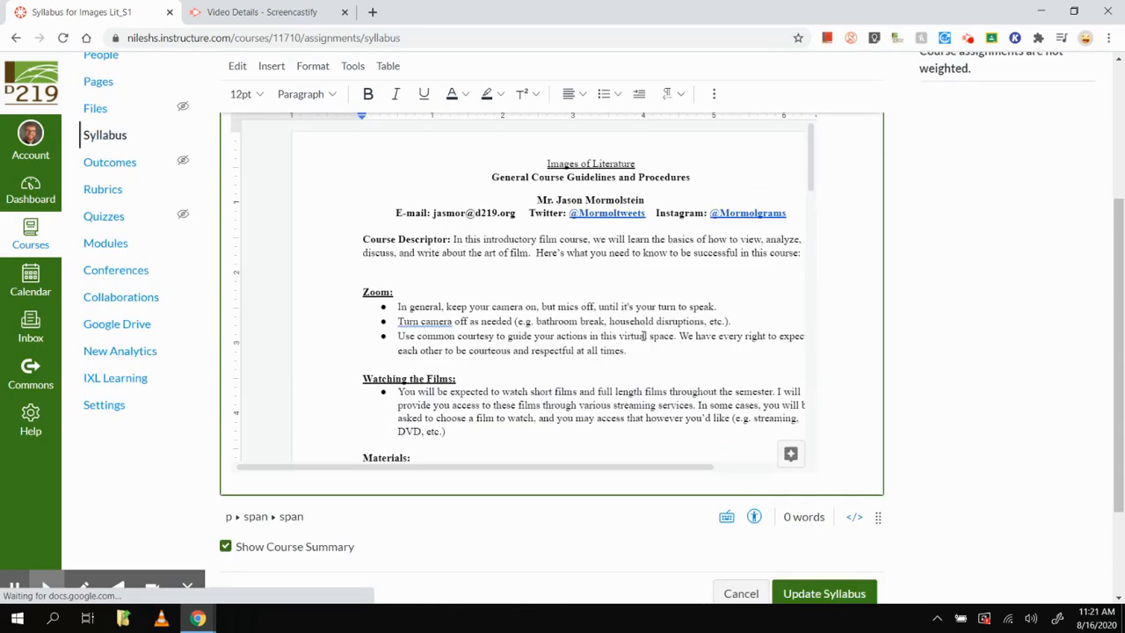
click(816, 594)
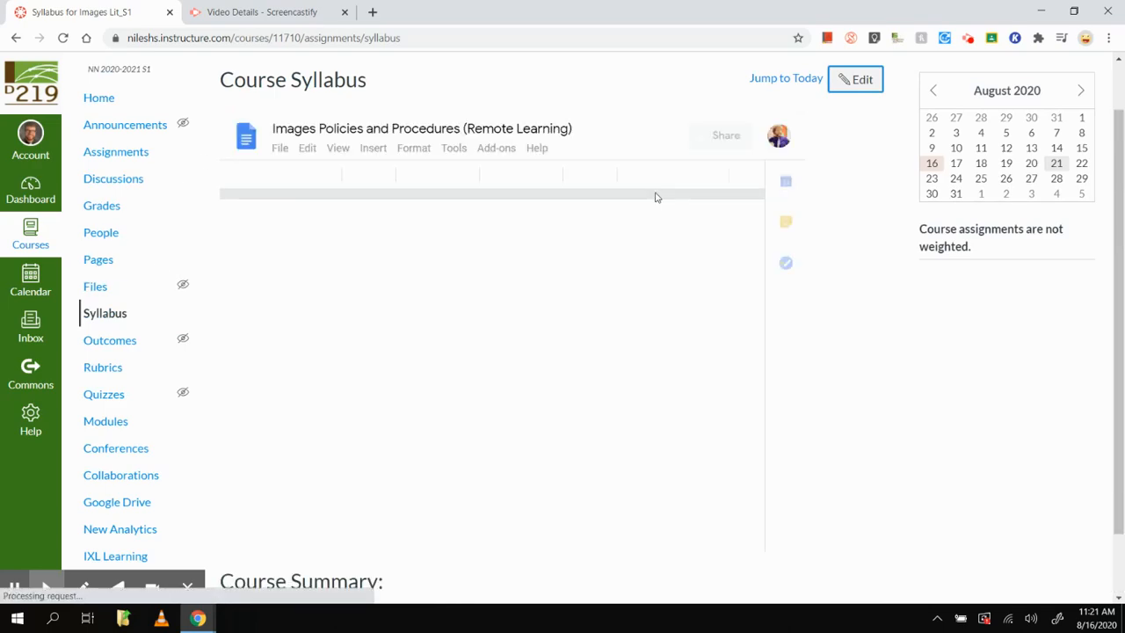
Read through the embedded policies document on the syllabus page, from the course descriptor to the academic integrity and units sections
scroll(605, 309, down, 6)
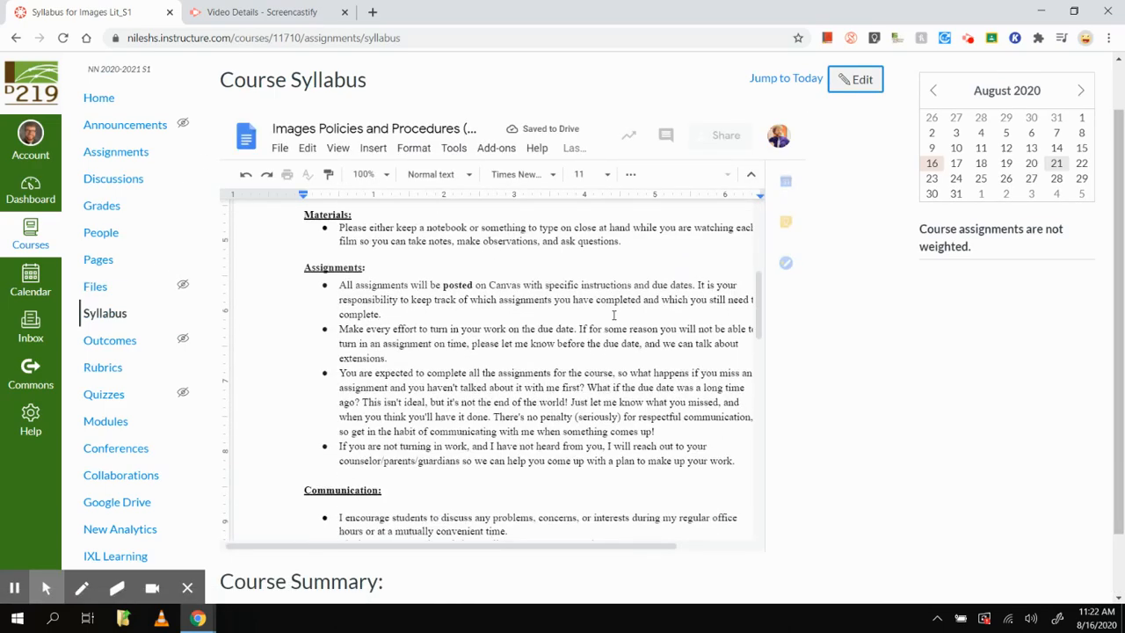
scroll(580, 329, up, 2)
scroll(578, 482, up, 1)
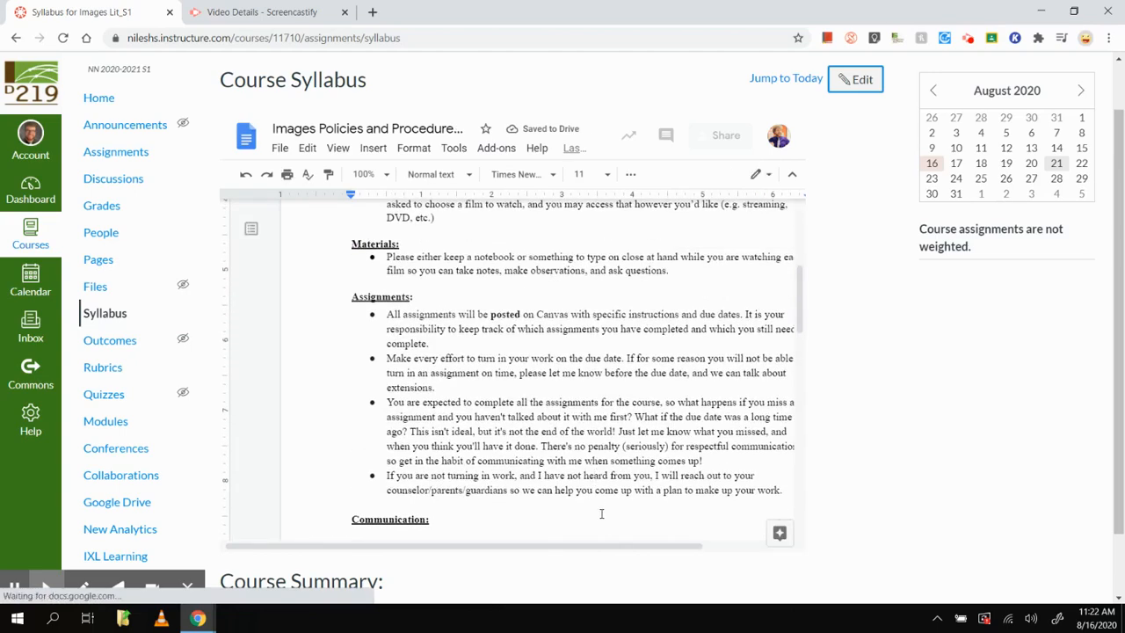
scroll(459, 337, up, 5)
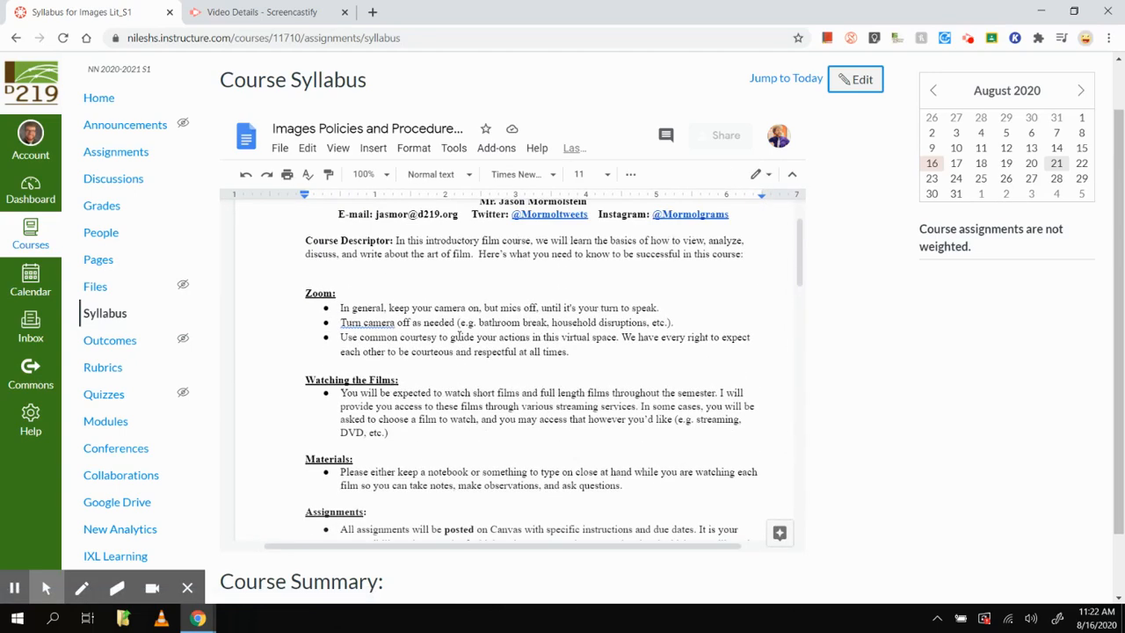
scroll(458, 336, down, 4)
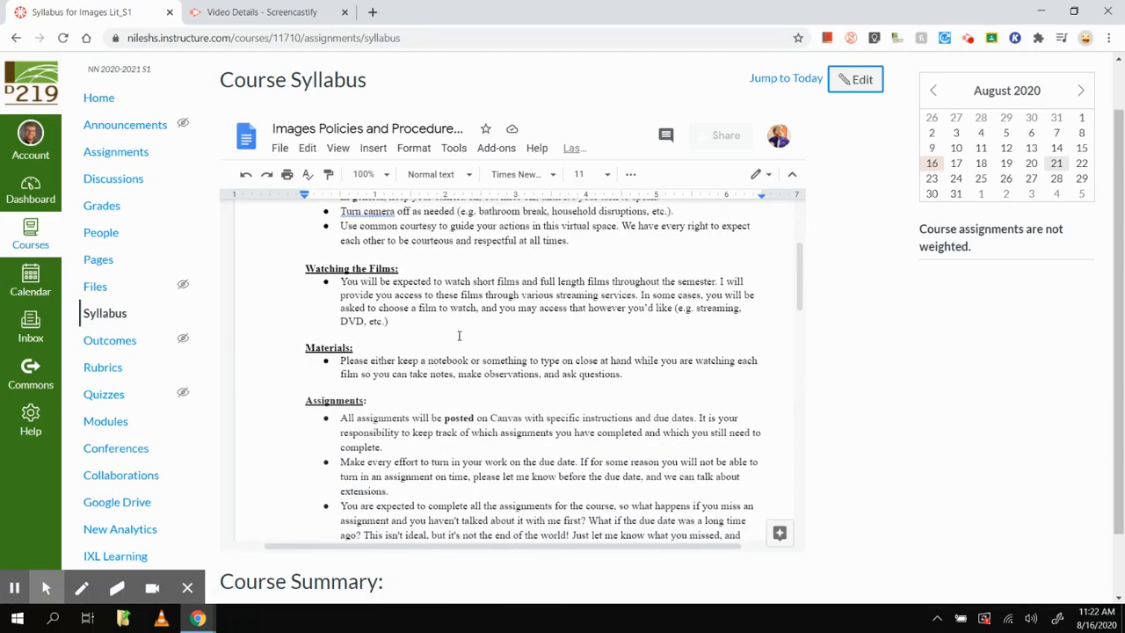
scroll(458, 337, up, 5)
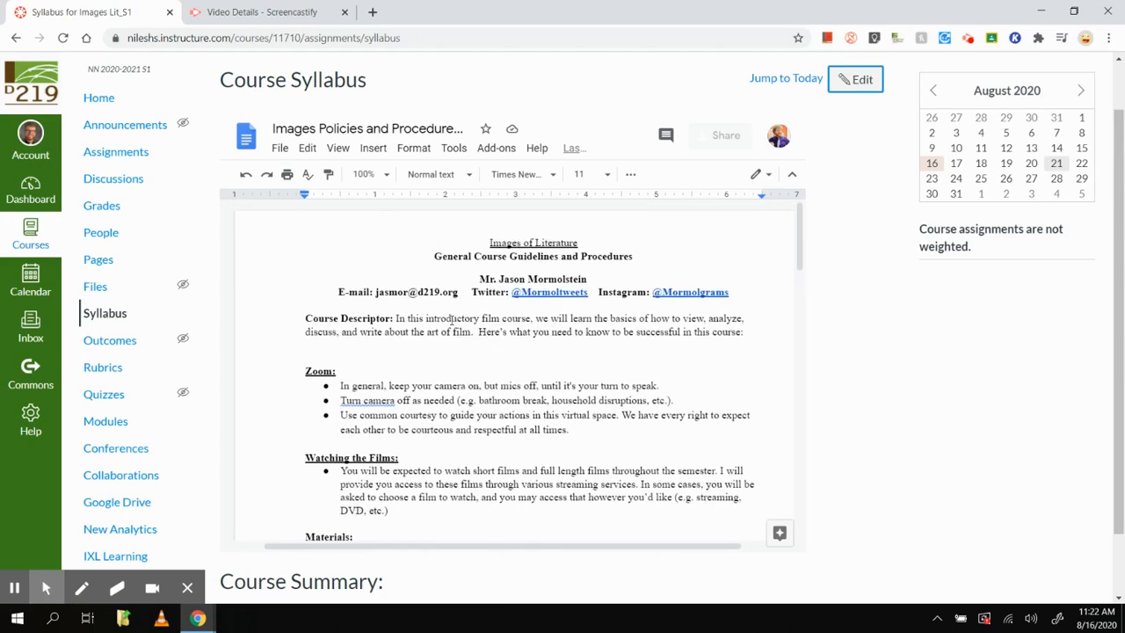
scroll(451, 318, down, 8)
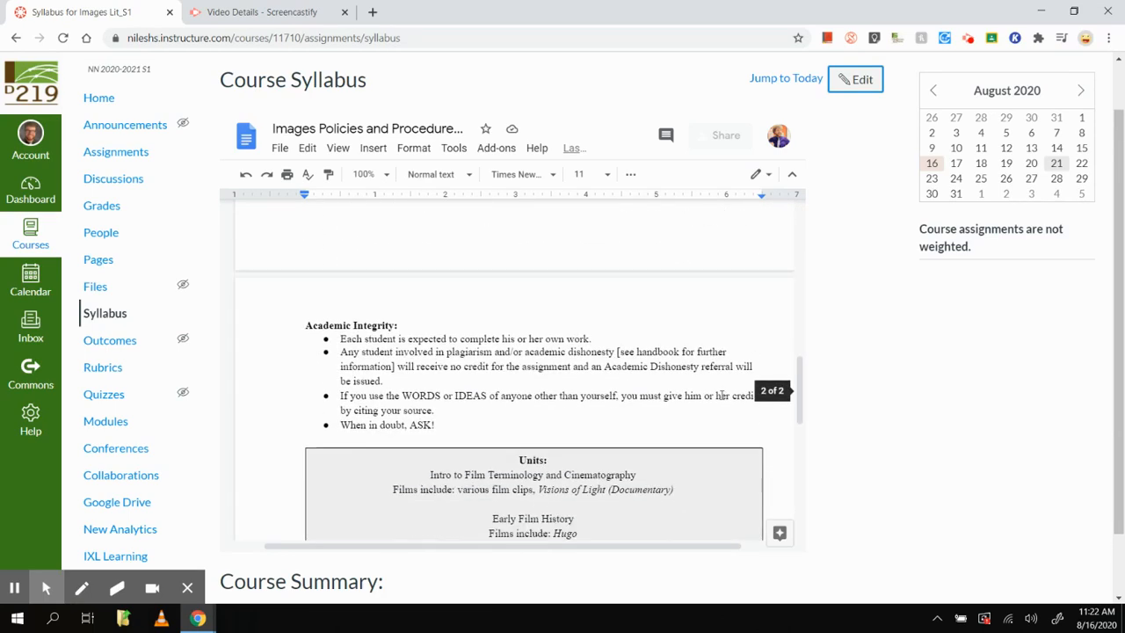
scroll(721, 395, down, 2)
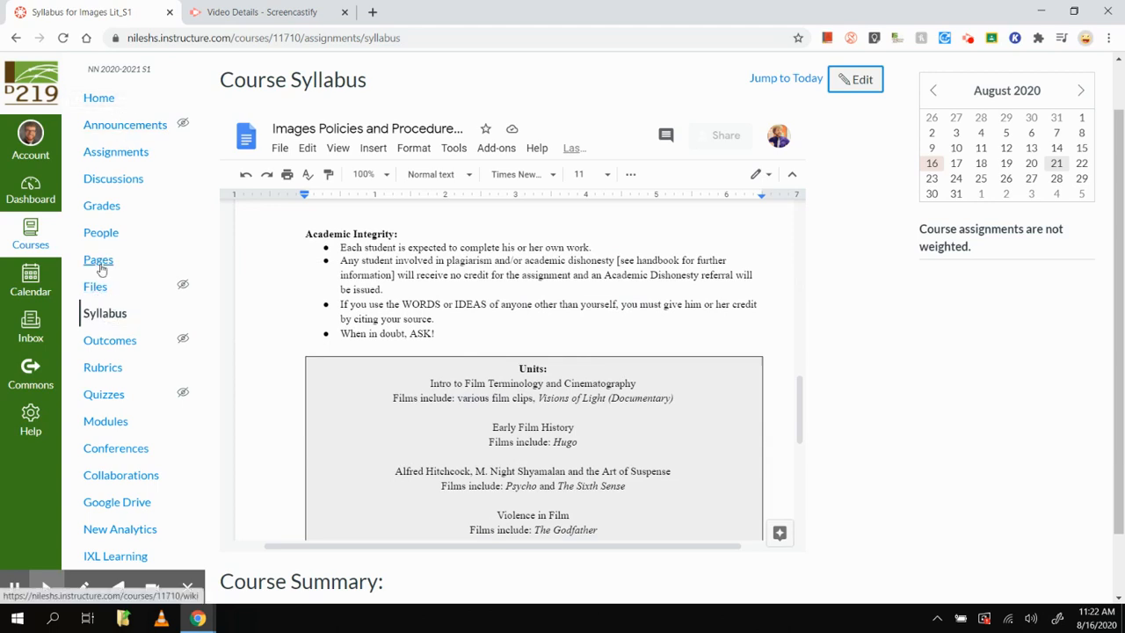
Open the course's Home page for editing and dismiss the auto-saved content dialog
click(98, 261)
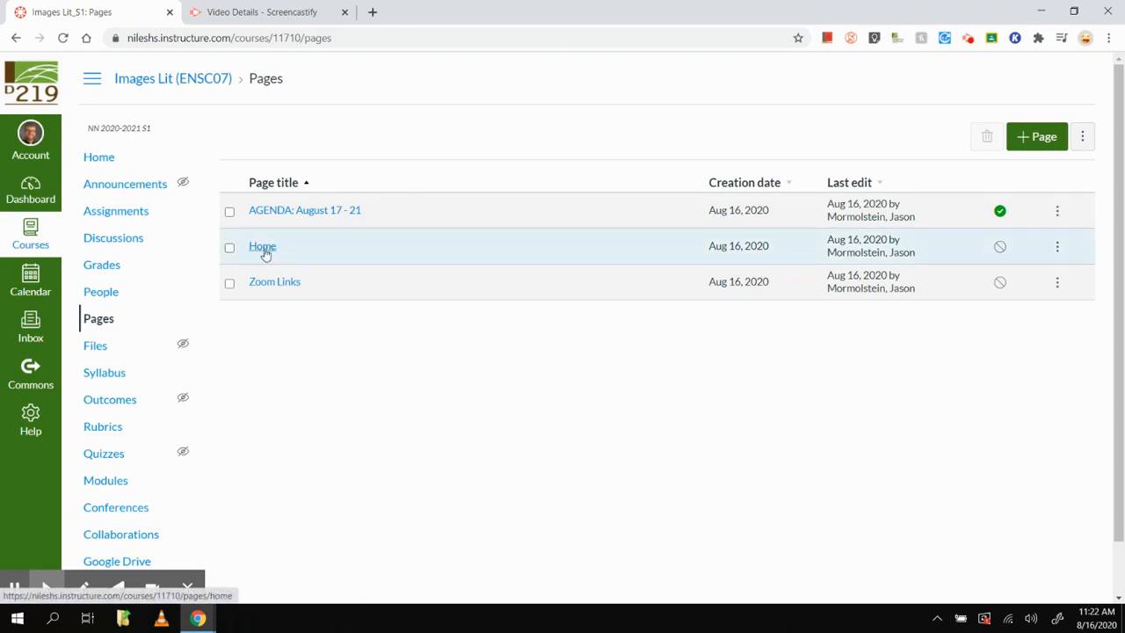
click(263, 247)
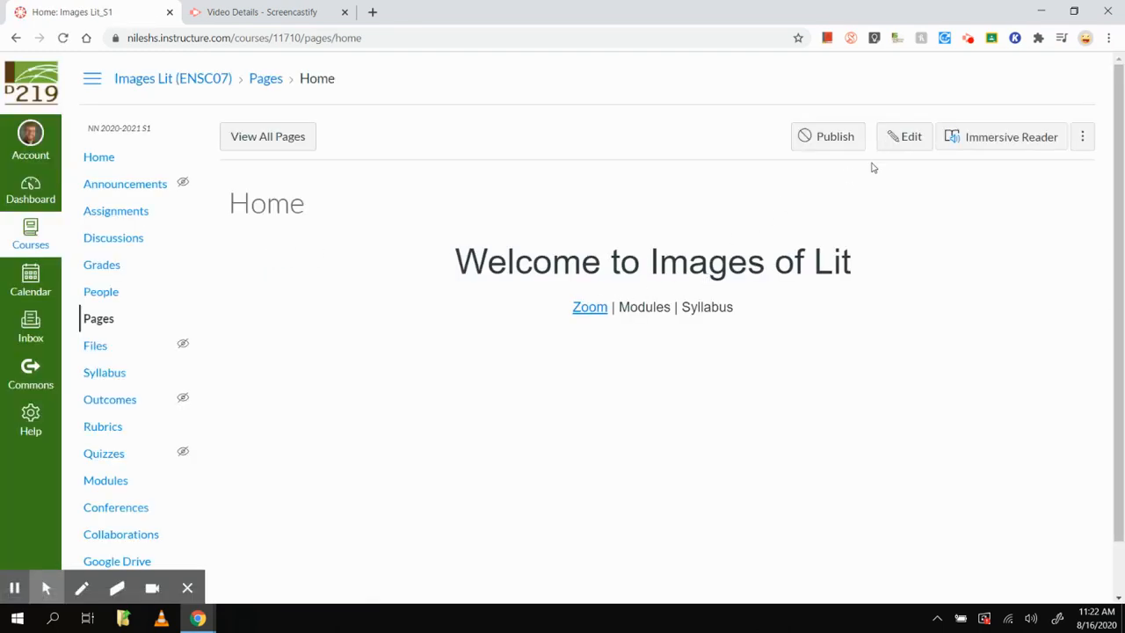
click(899, 143)
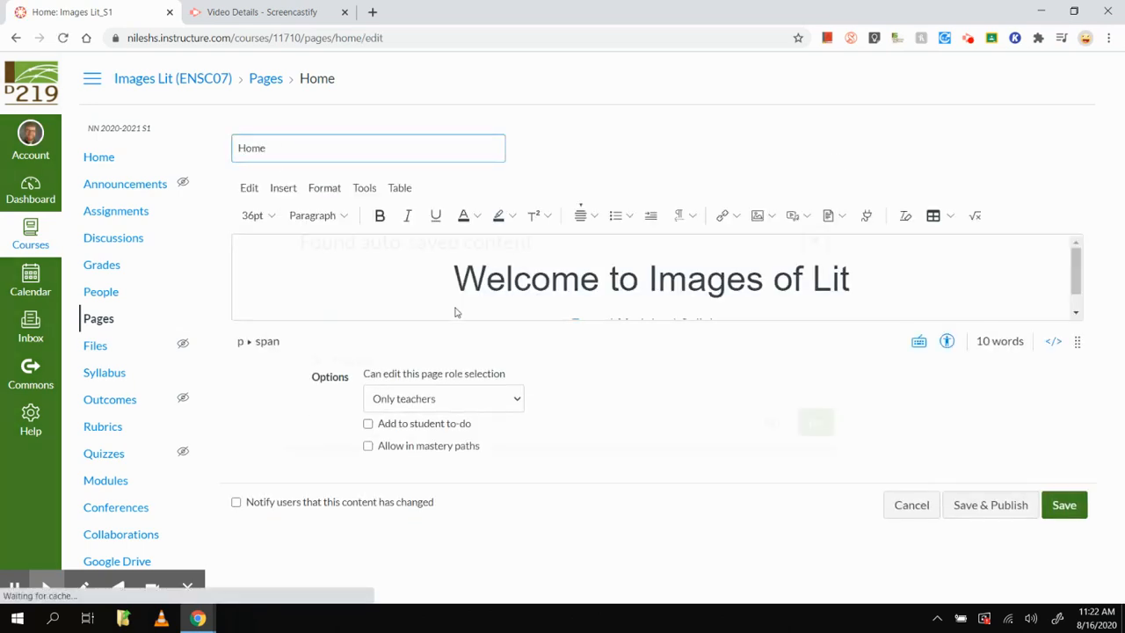
click(814, 240)
Link the word "Modules" below the Home page's welcome heading to the Modules entry under Course Navigation
scroll(681, 293, down, 1)
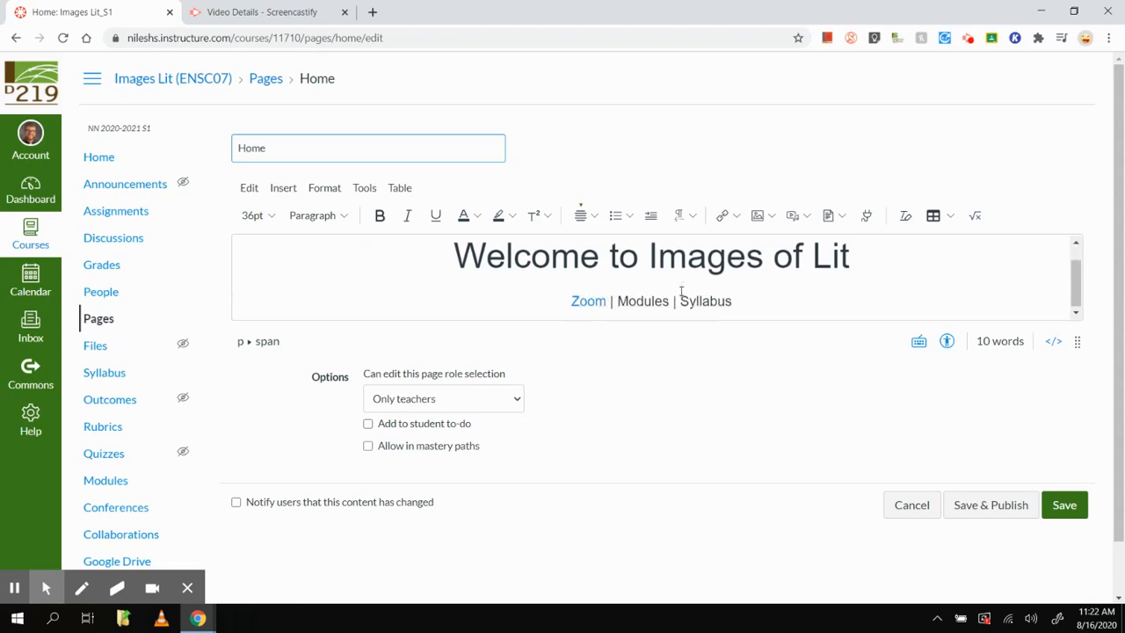
drag(621, 300, 669, 302)
click(726, 218)
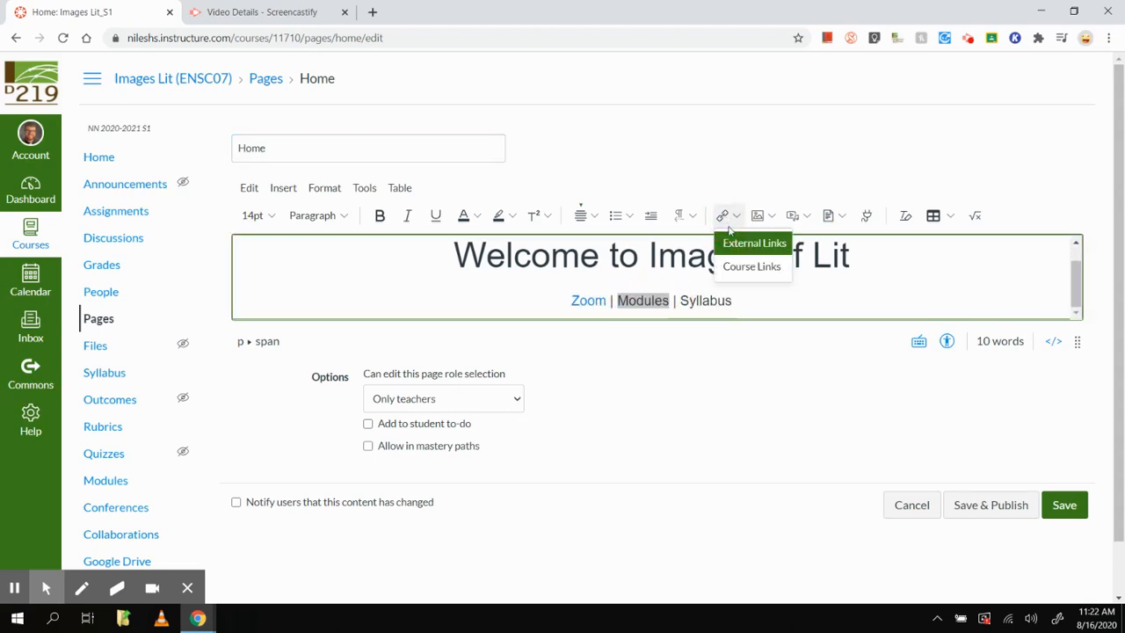
click(727, 266)
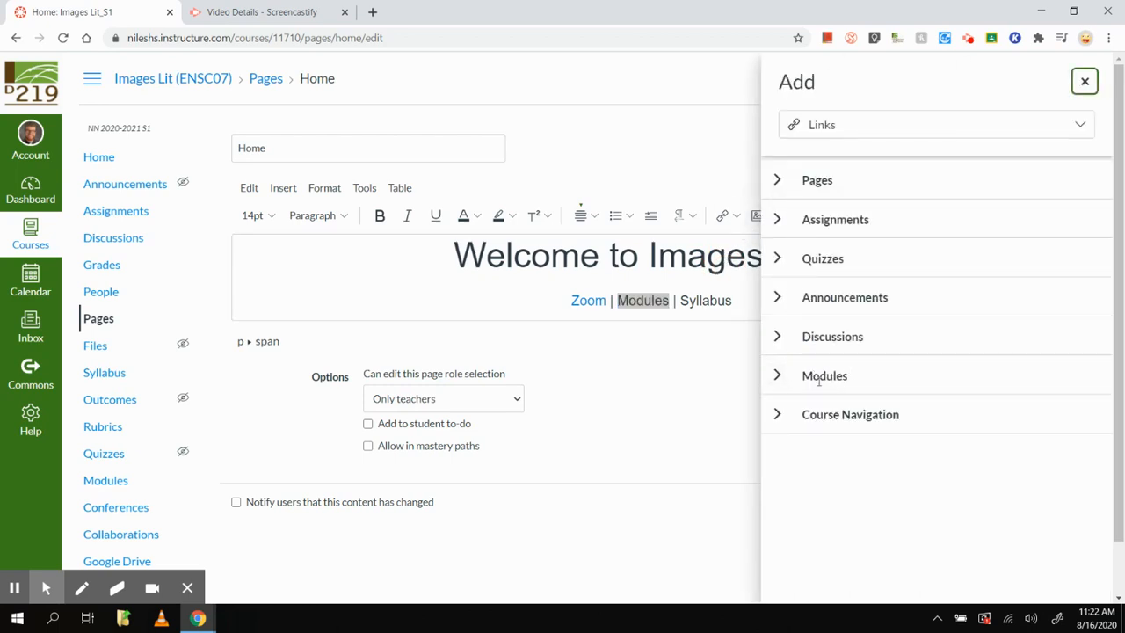
click(780, 418)
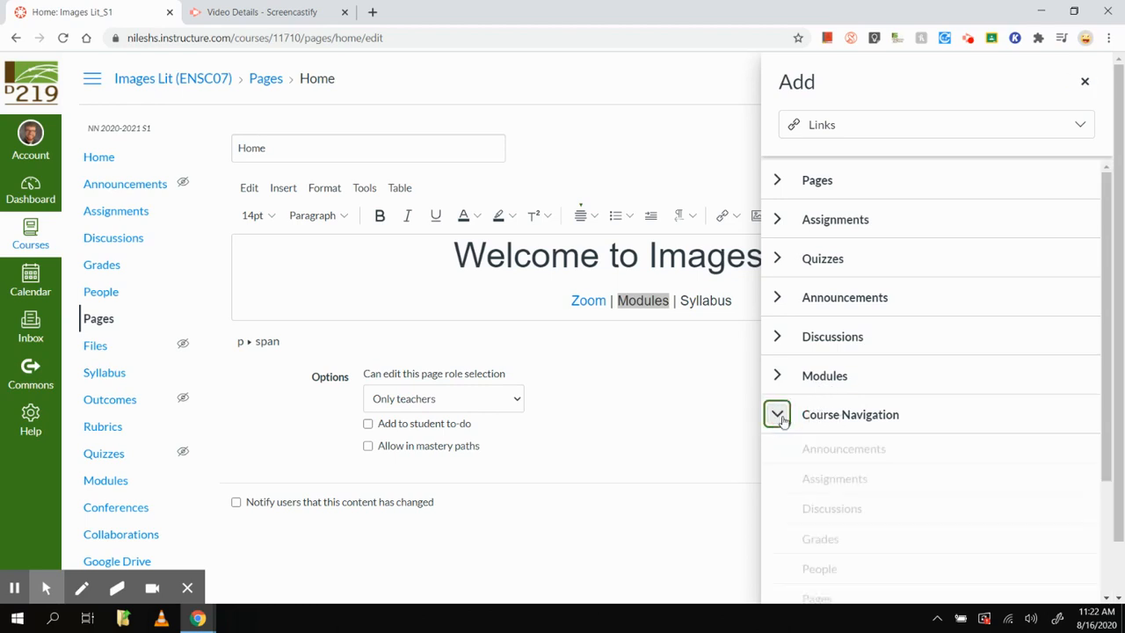
scroll(791, 431, down, 1)
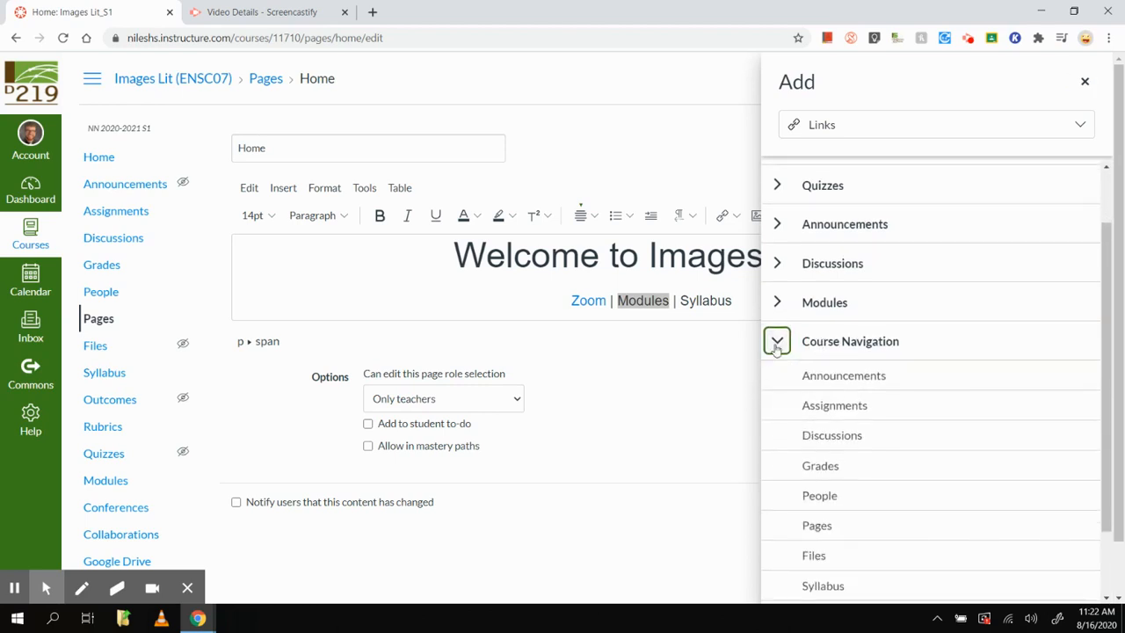
scroll(797, 401, down, 1)
scroll(796, 401, down, 1)
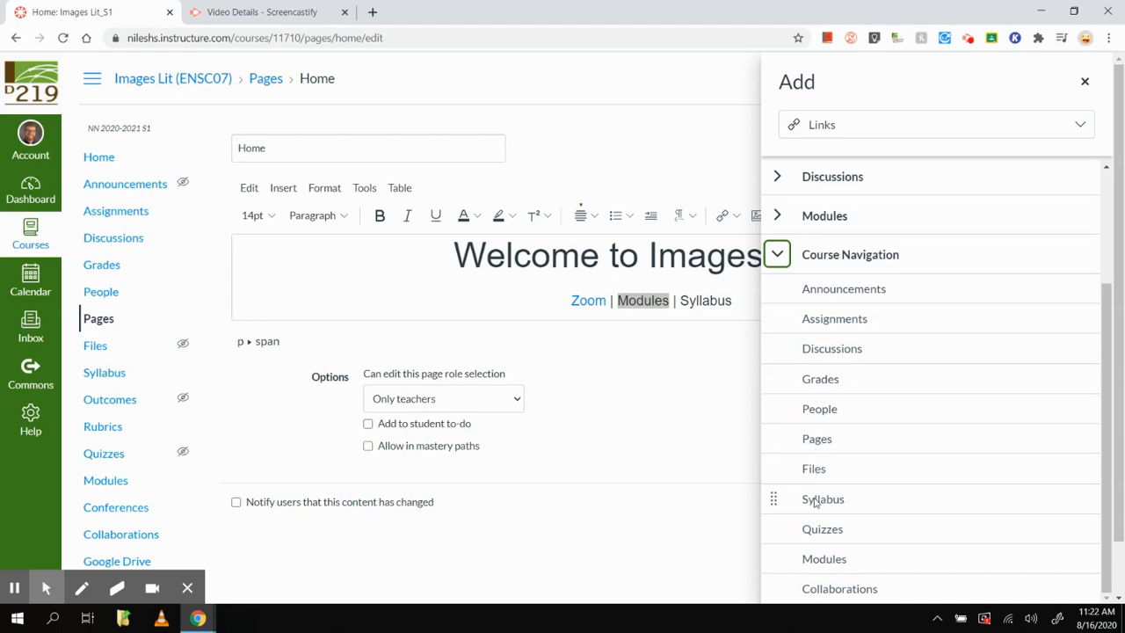
click(817, 557)
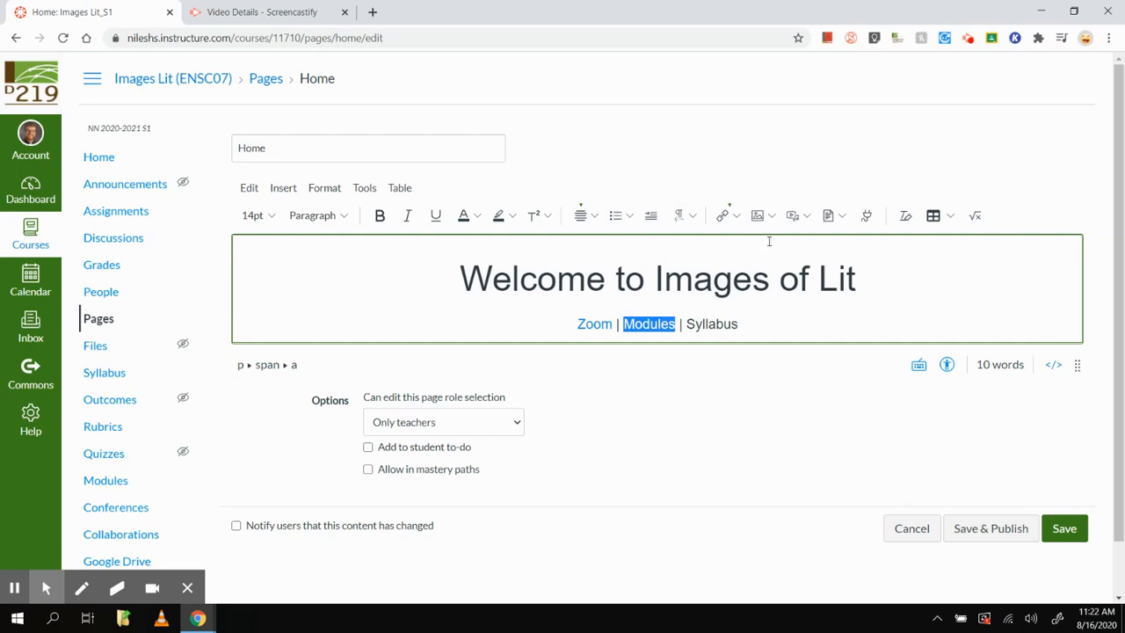
Link the word "Syllabus" on the Home page to the Syllabus entry under Course Navigation and save the page
click(730, 326)
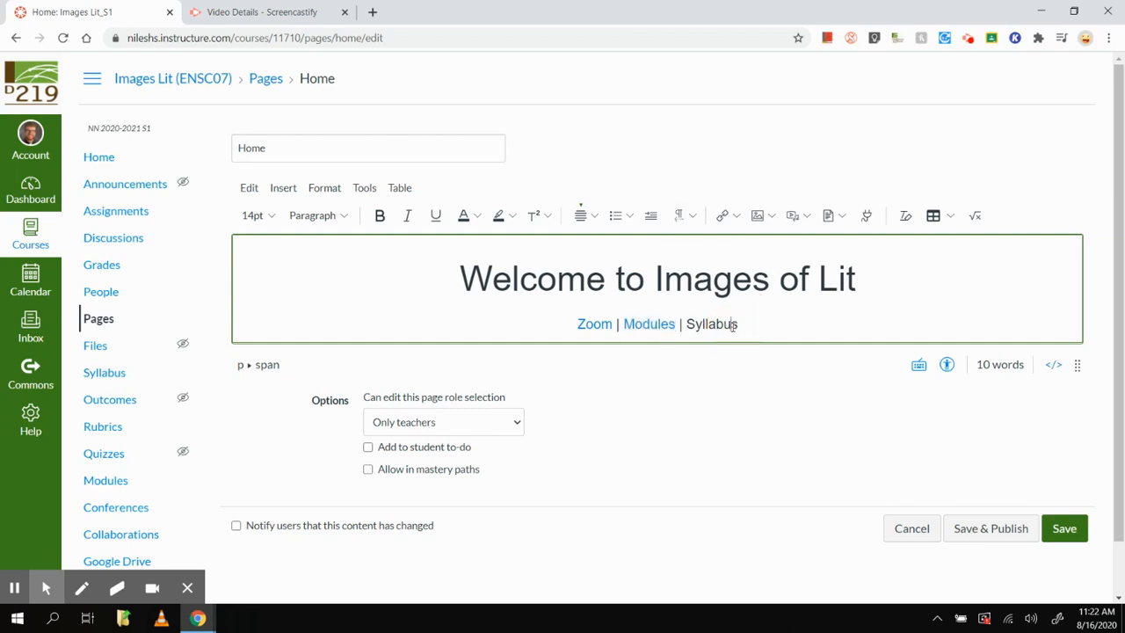
drag(730, 326, 685, 327)
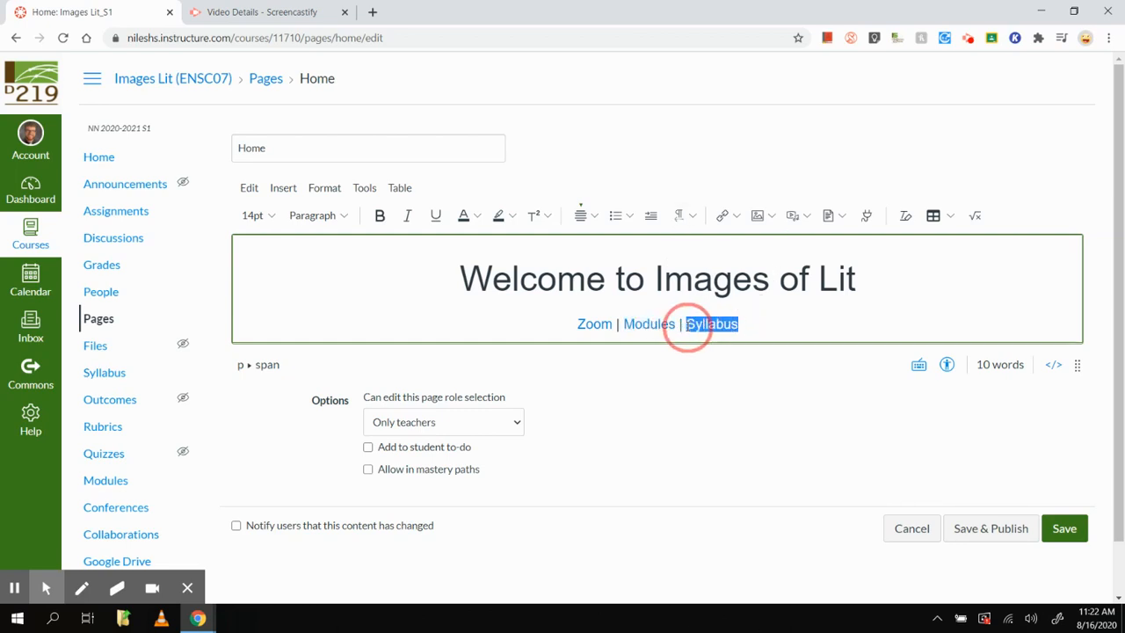
click(736, 216)
click(730, 268)
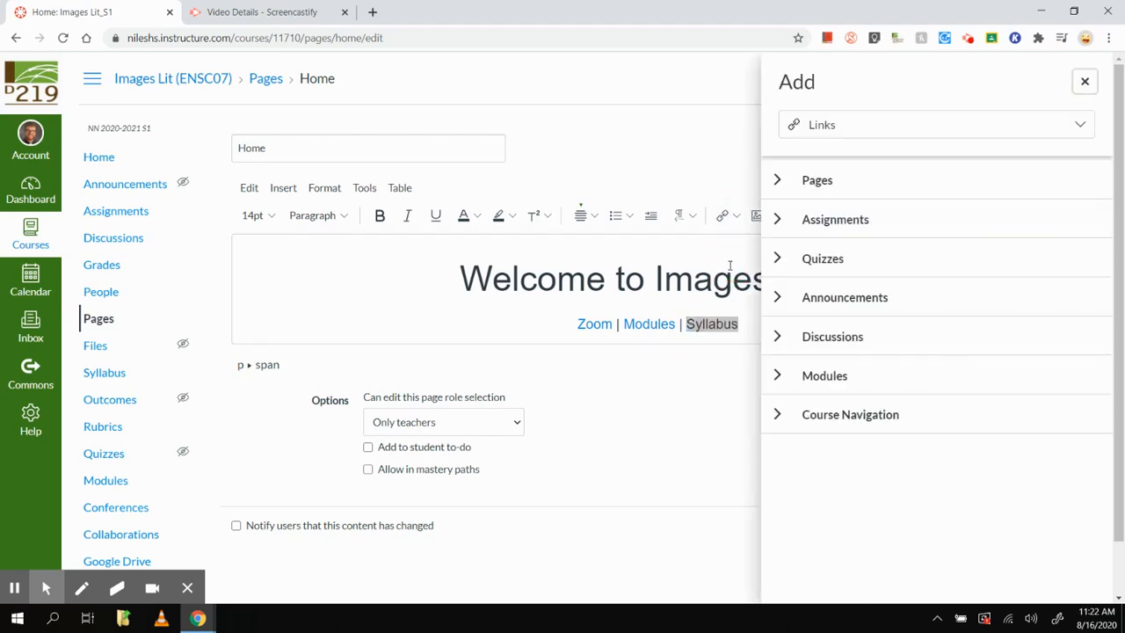
click(779, 414)
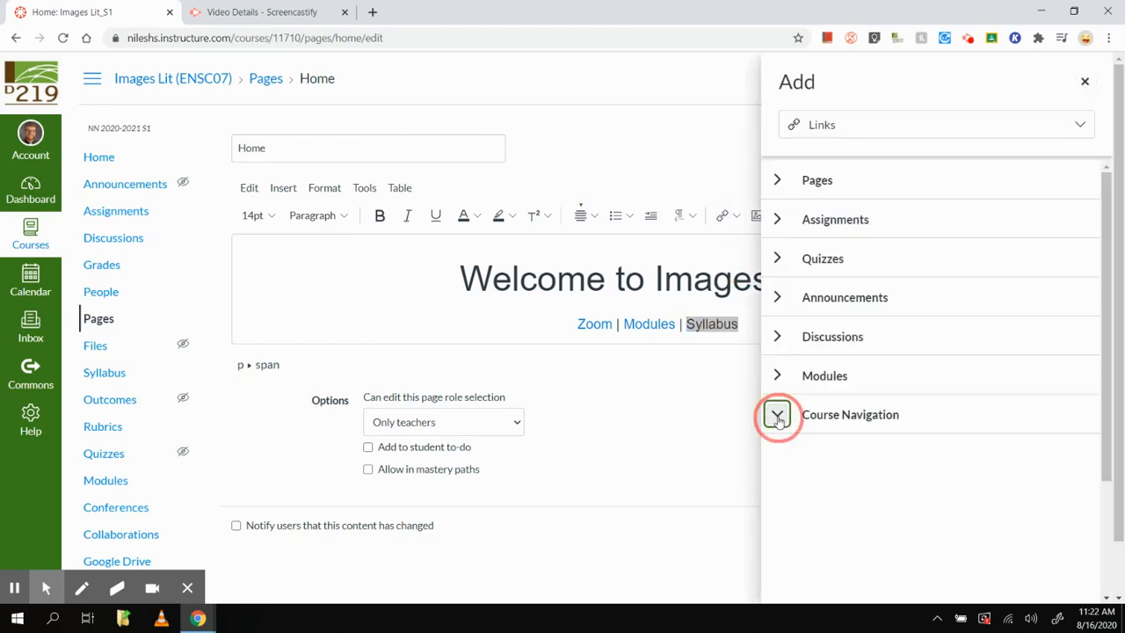
scroll(788, 454, down, 2)
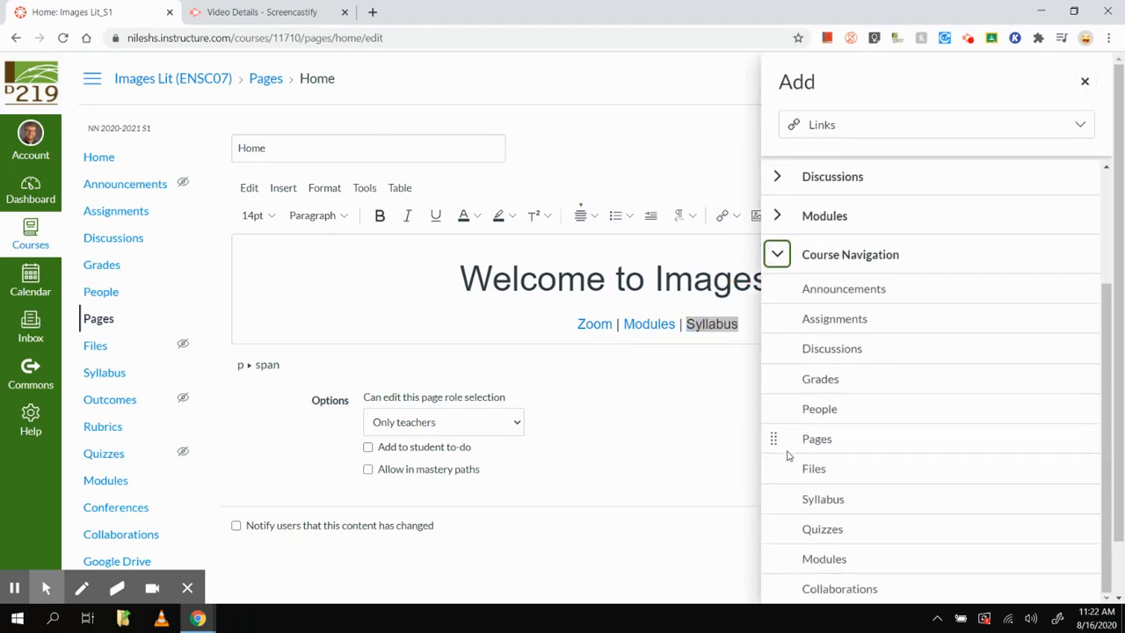
click(822, 499)
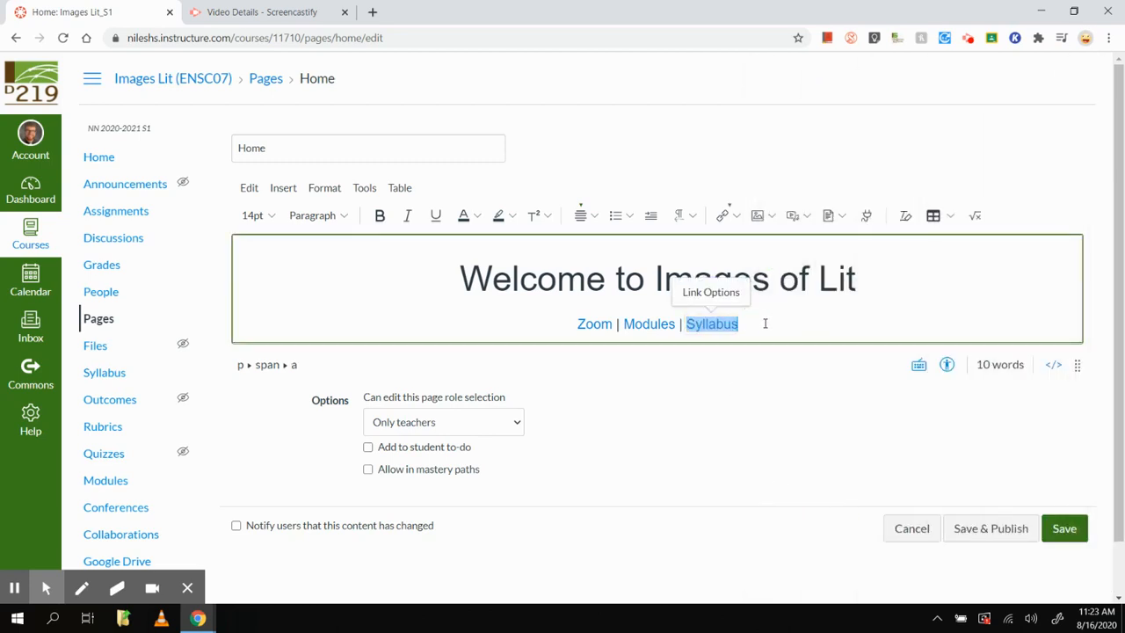
click(1065, 533)
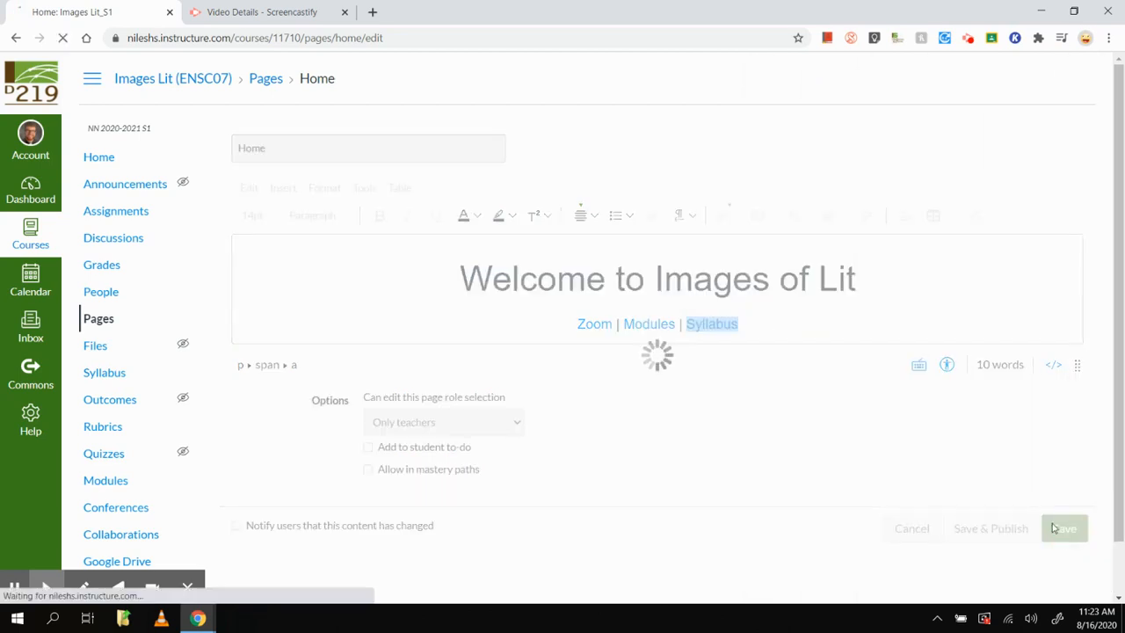
click(15, 588)
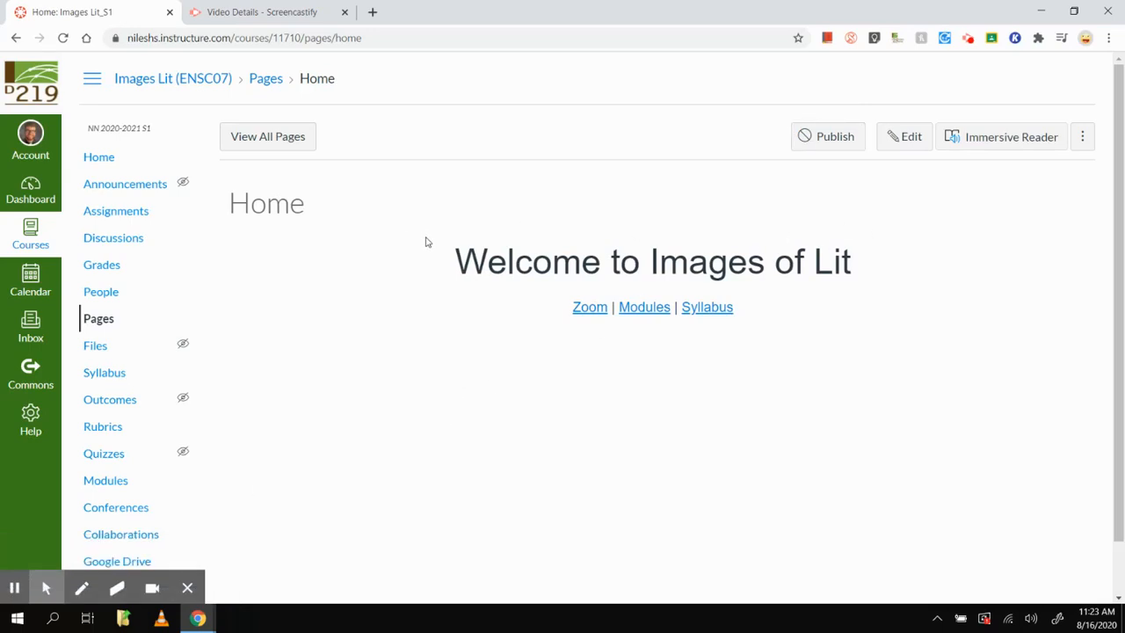
Publish the Home and Zoom Links pages from the course's page list and set Home as the front page
click(100, 322)
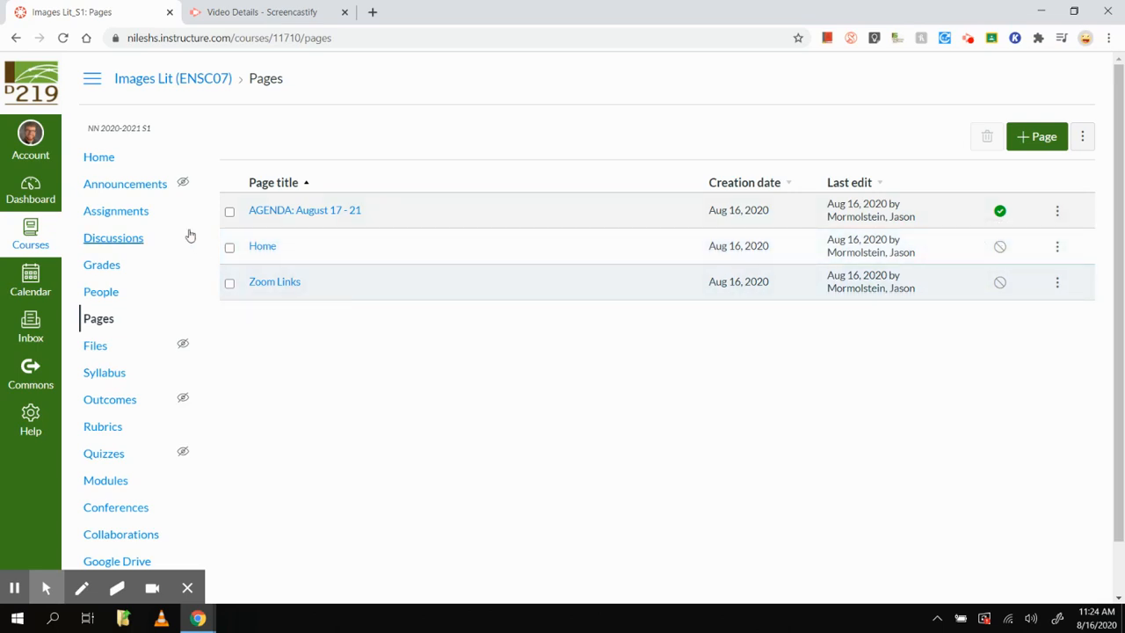
click(1001, 252)
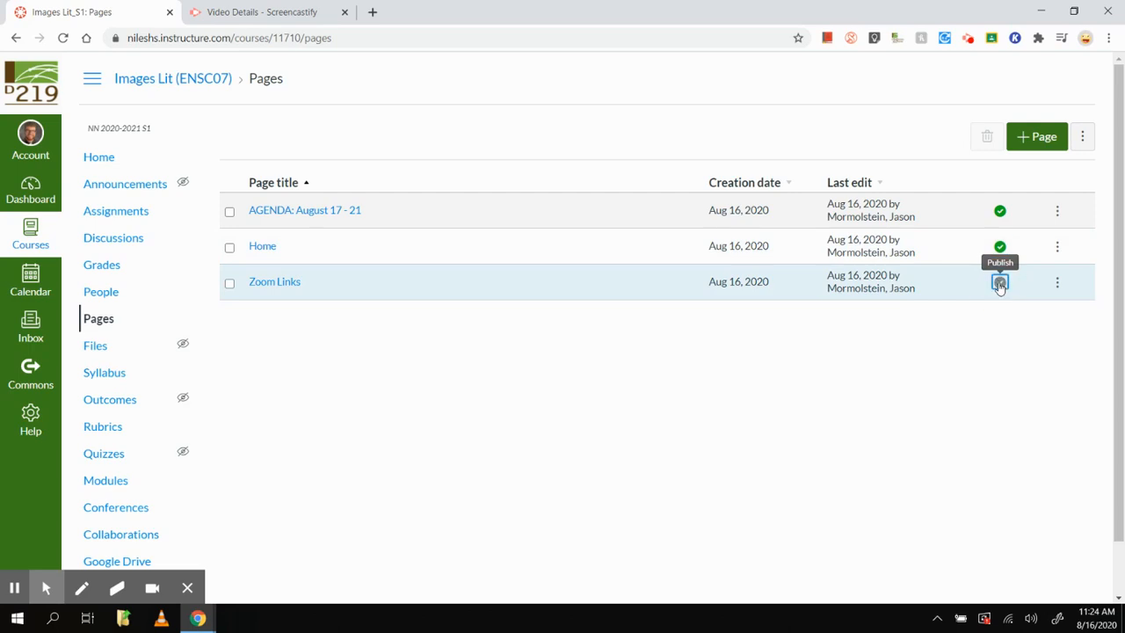
click(1000, 284)
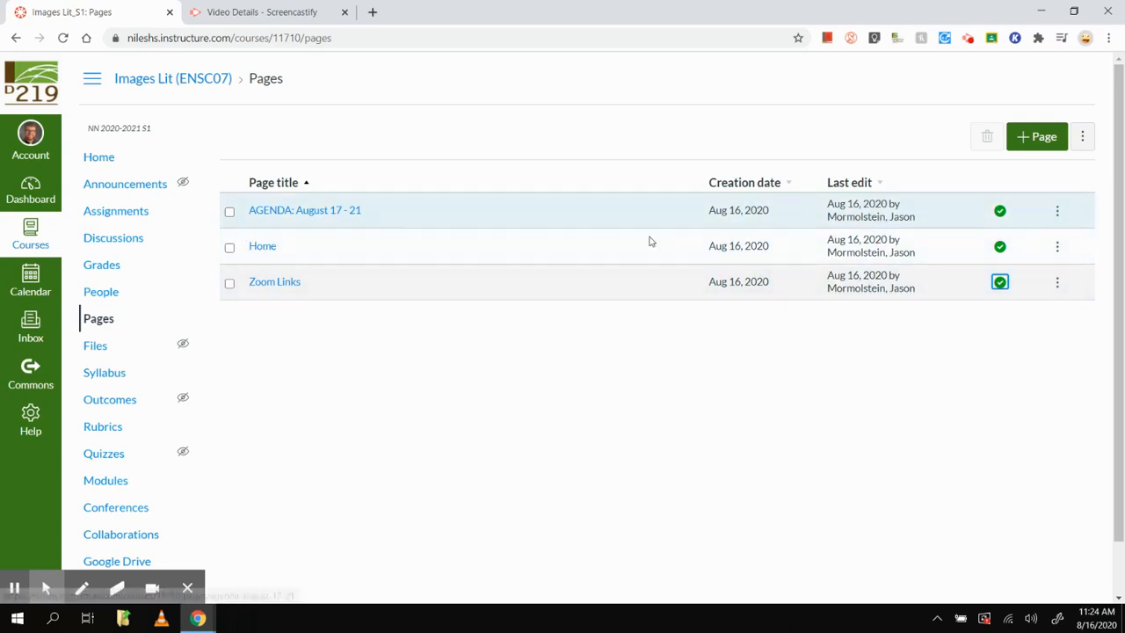
click(1057, 248)
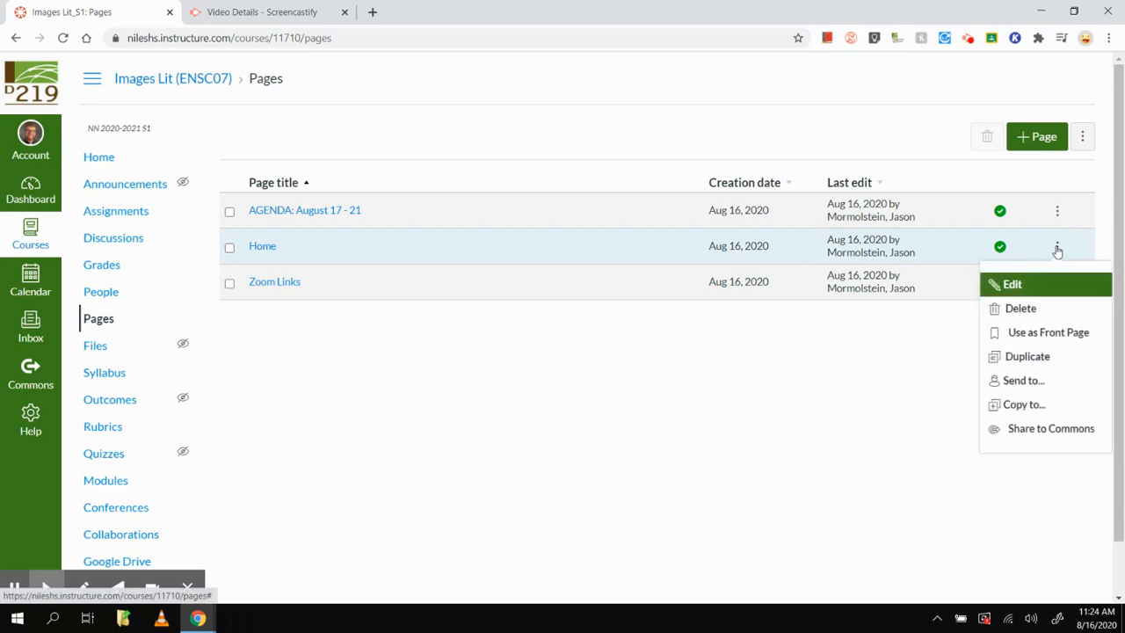
click(1041, 336)
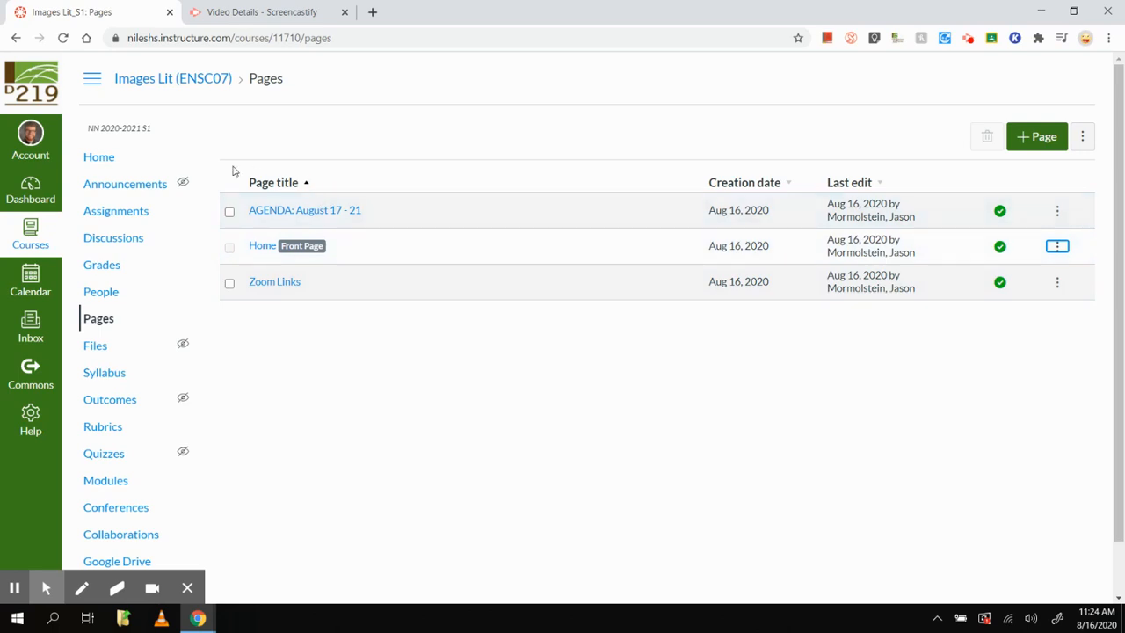
Set the course home page to display the Pages Front Page and save the choice
click(99, 162)
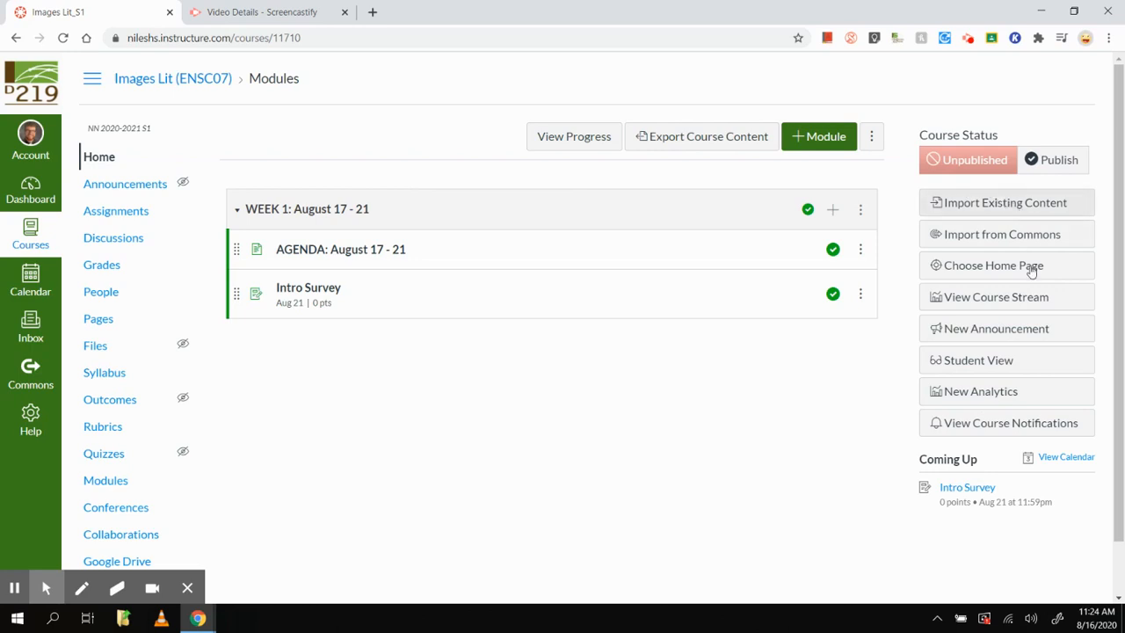
click(978, 272)
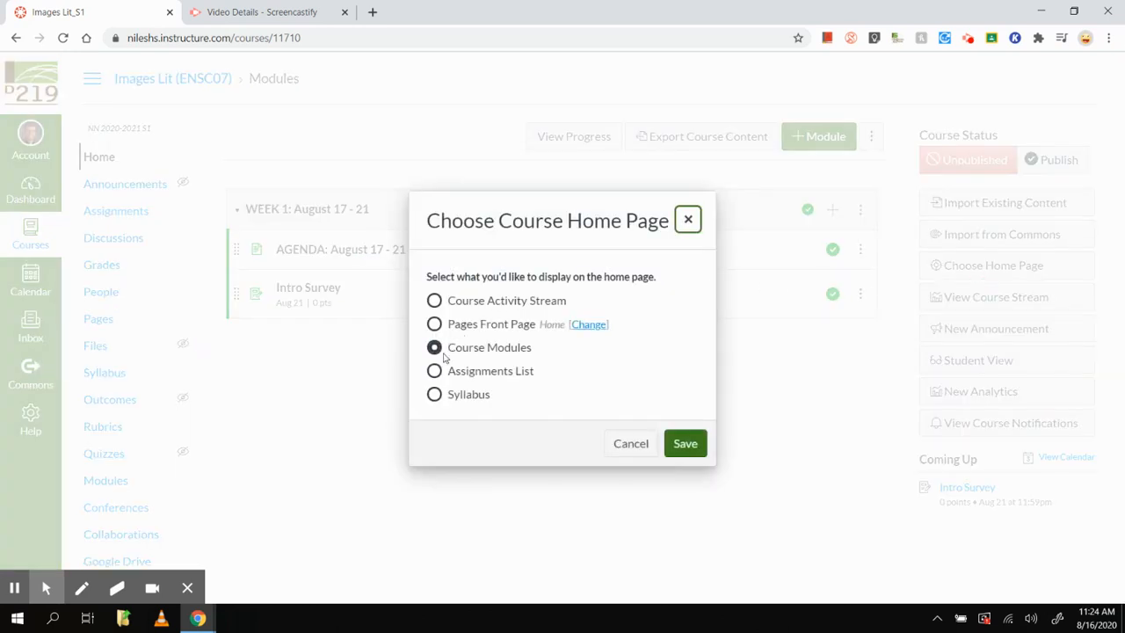
click(435, 324)
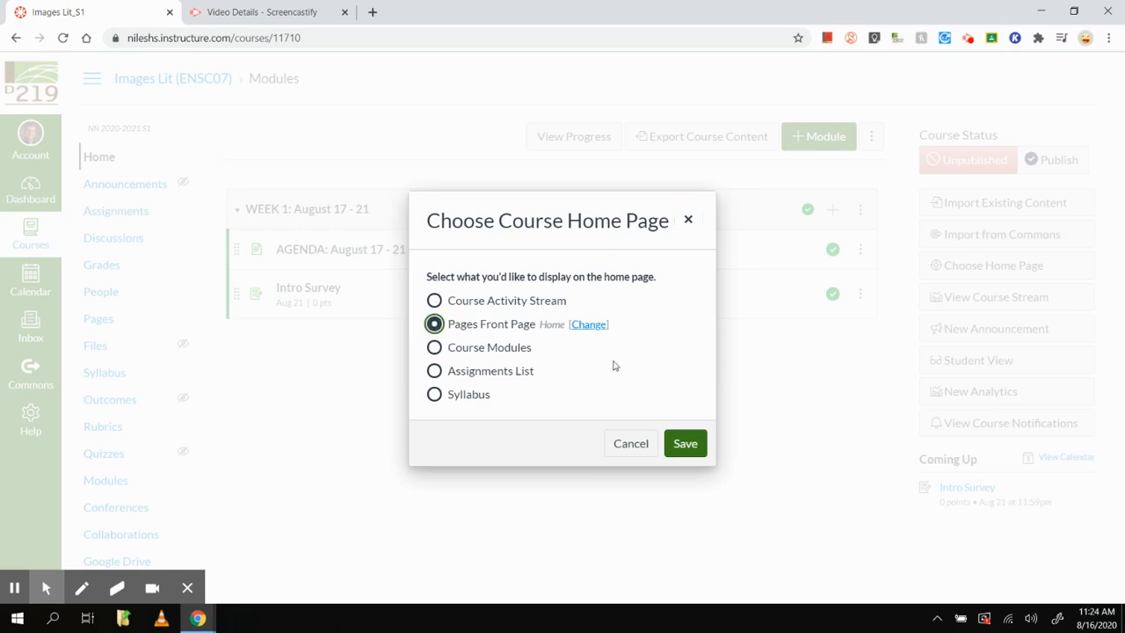
click(682, 444)
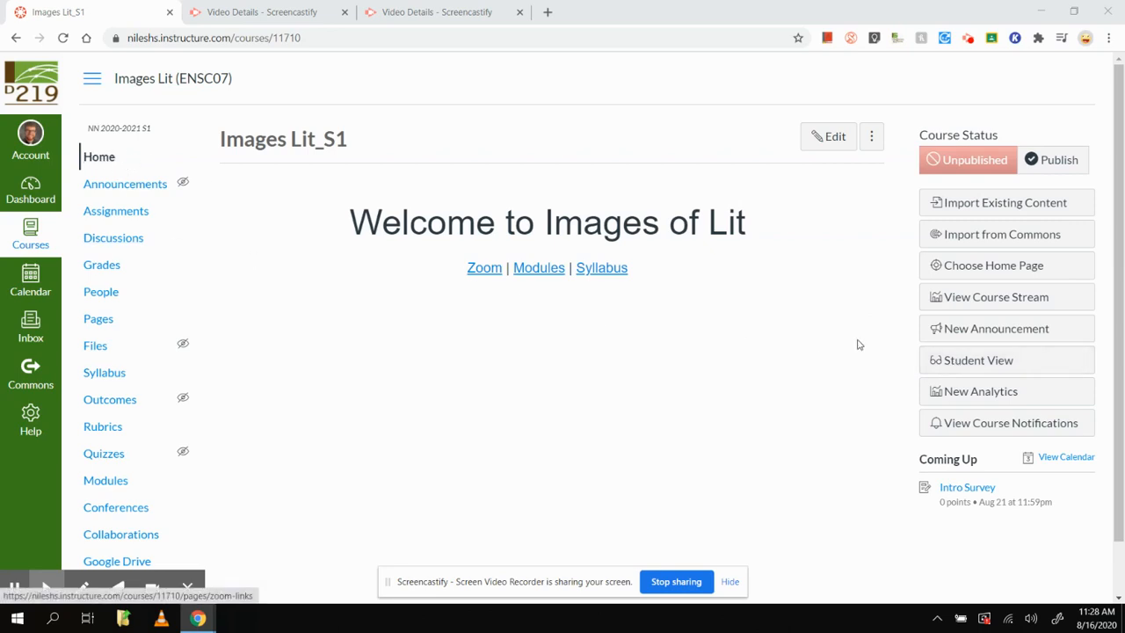
Switch the course to Student View, check where the Home page's Zoom link leads, and return to Home
click(99, 158)
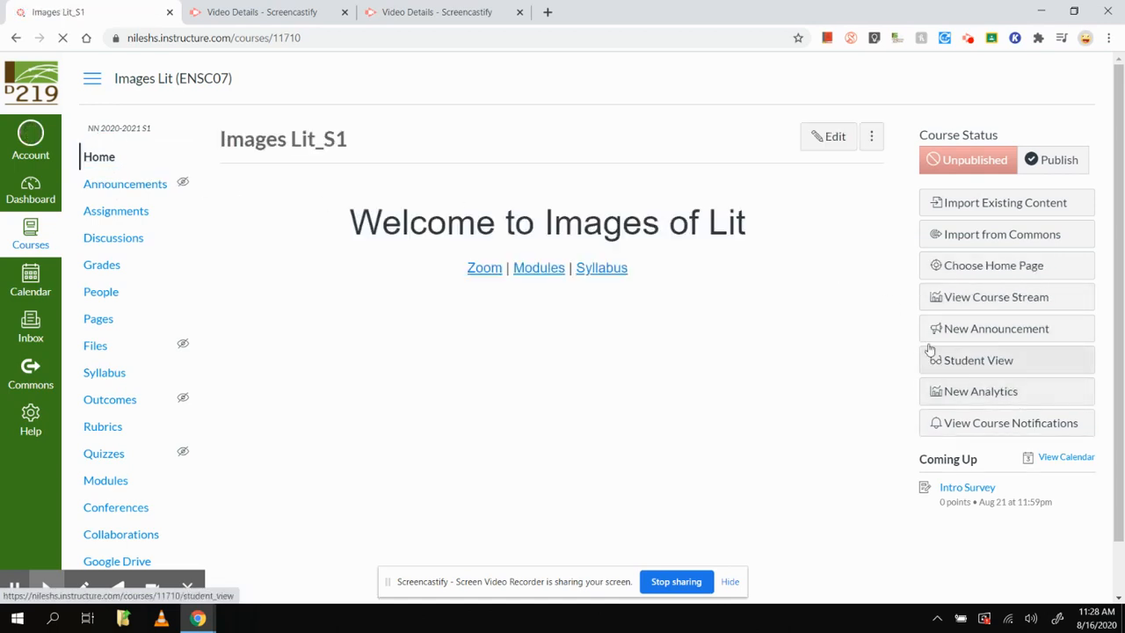
click(967, 368)
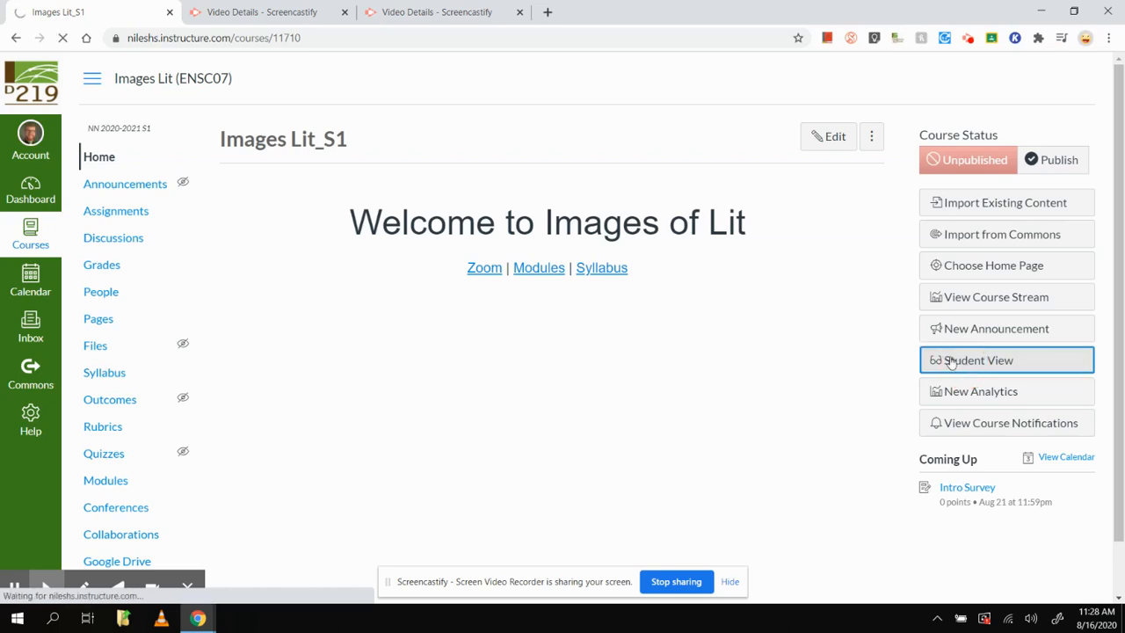
click(735, 585)
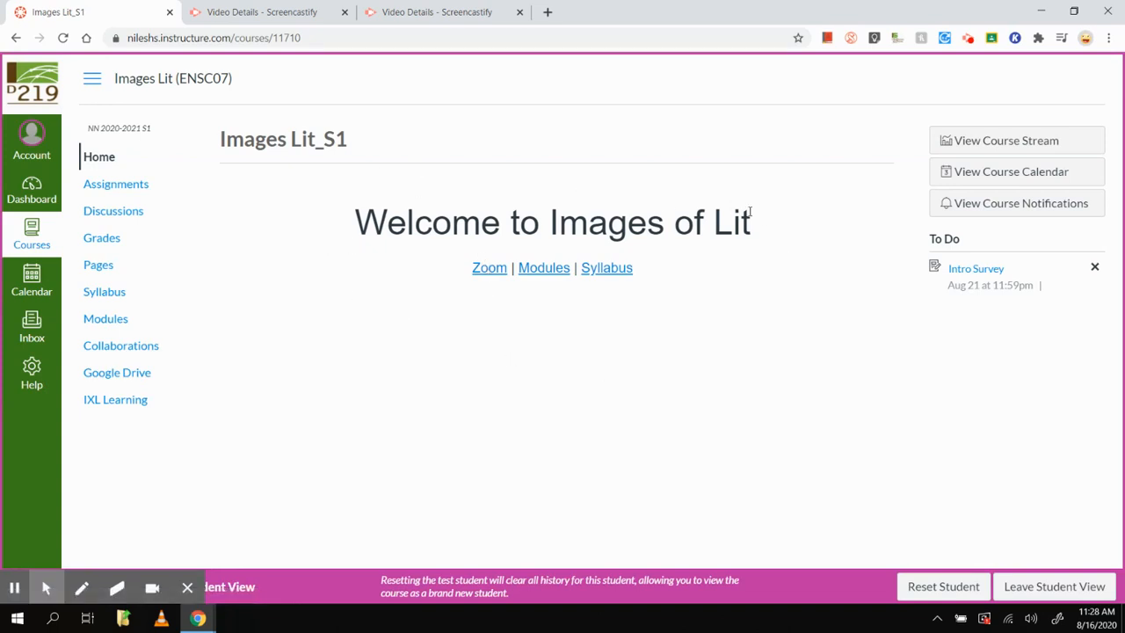
click(488, 269)
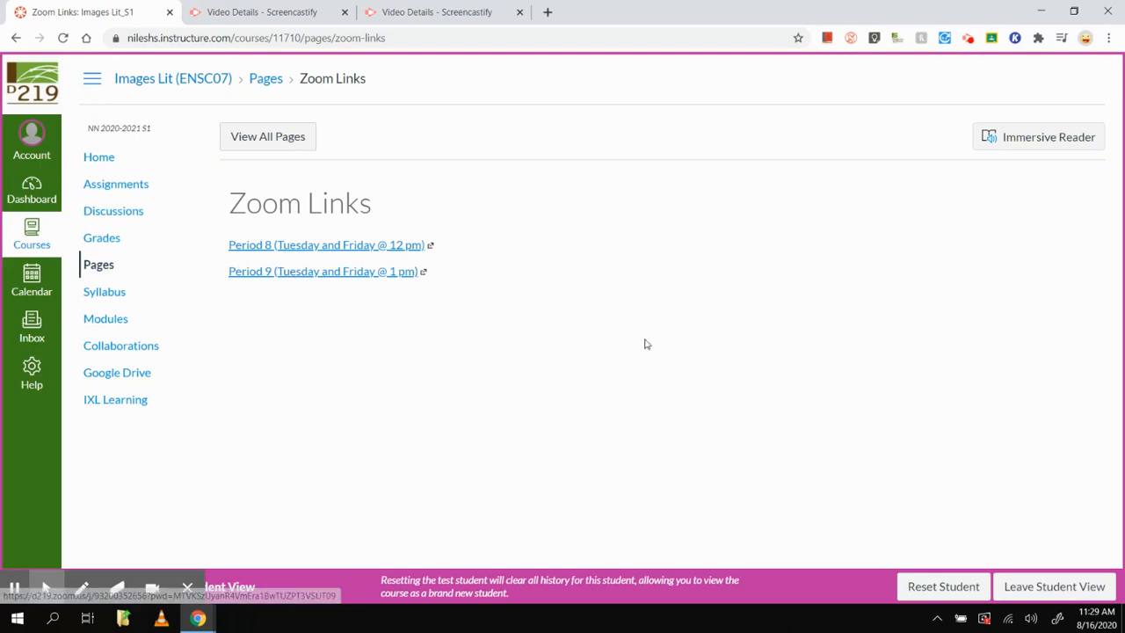
click(16, 37)
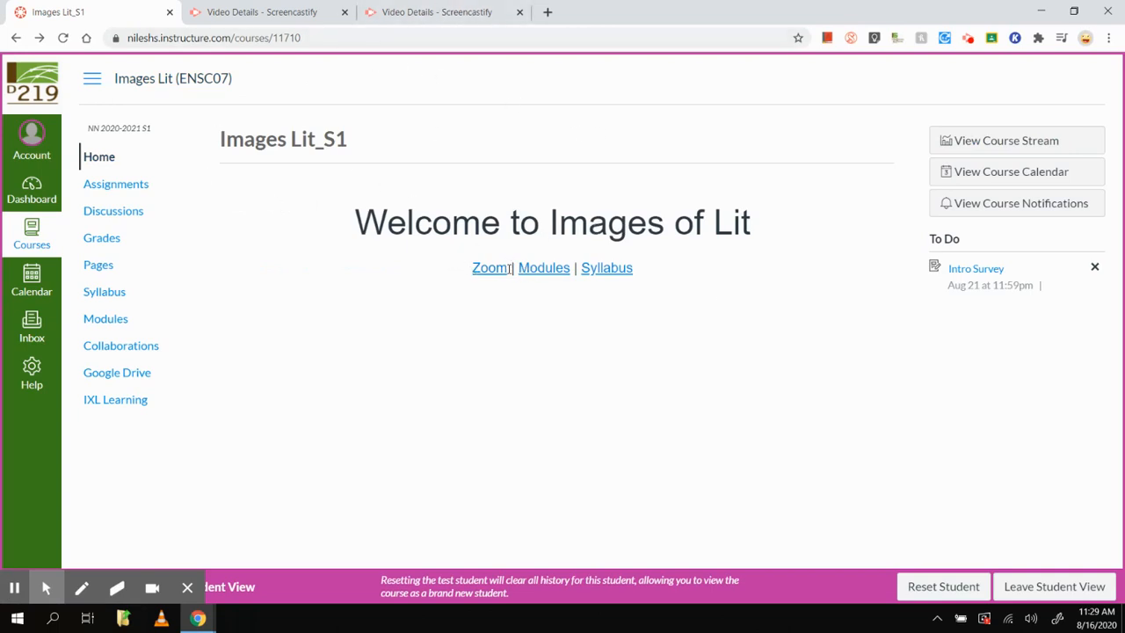
Follow the Modules link as a student, check the August 17 - 21 agenda and the Intro Survey, and return to Home
click(546, 273)
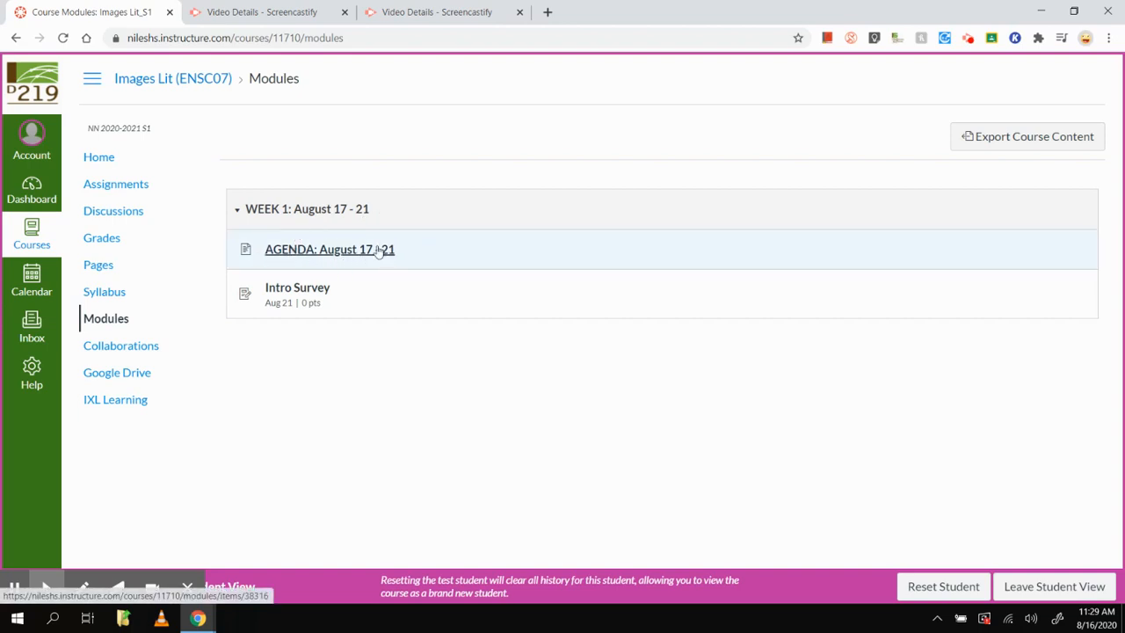
click(341, 254)
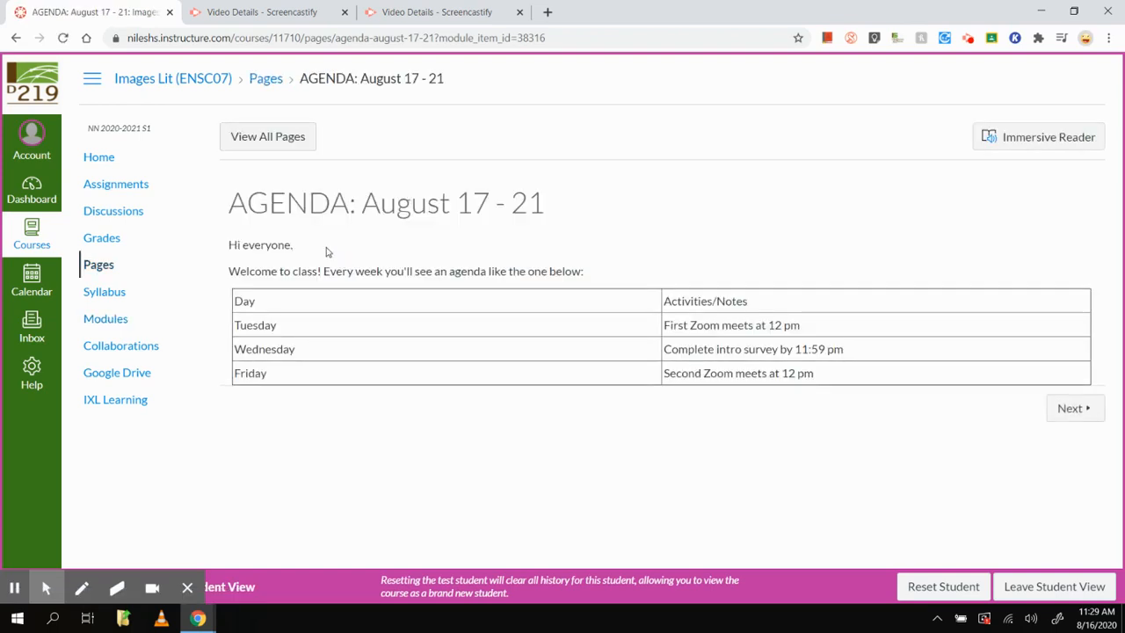
click(17, 38)
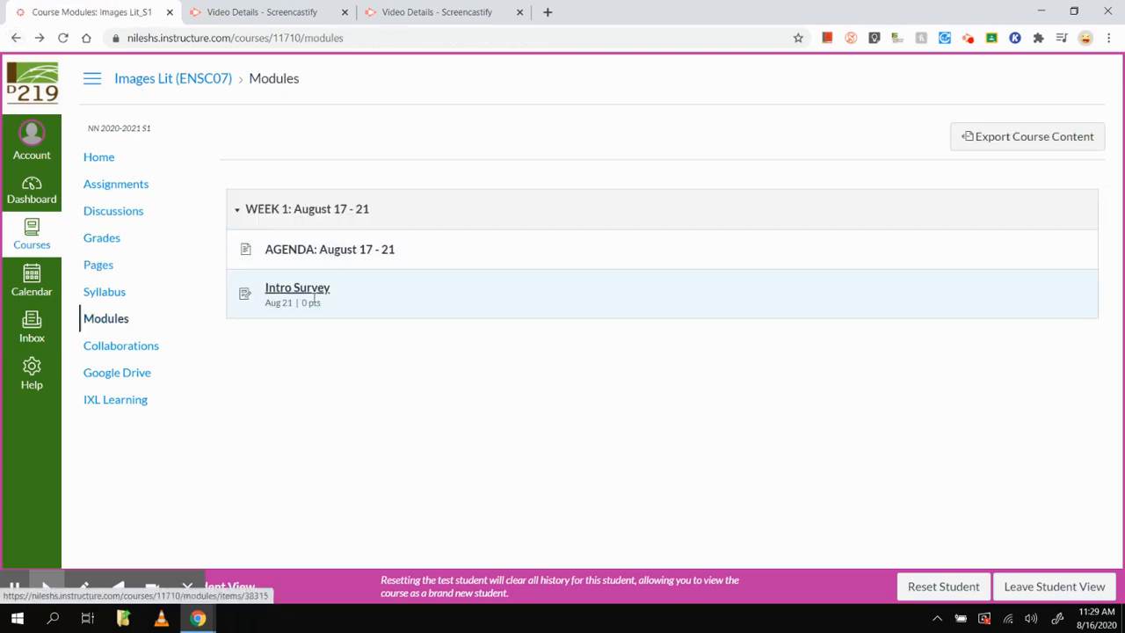
click(289, 290)
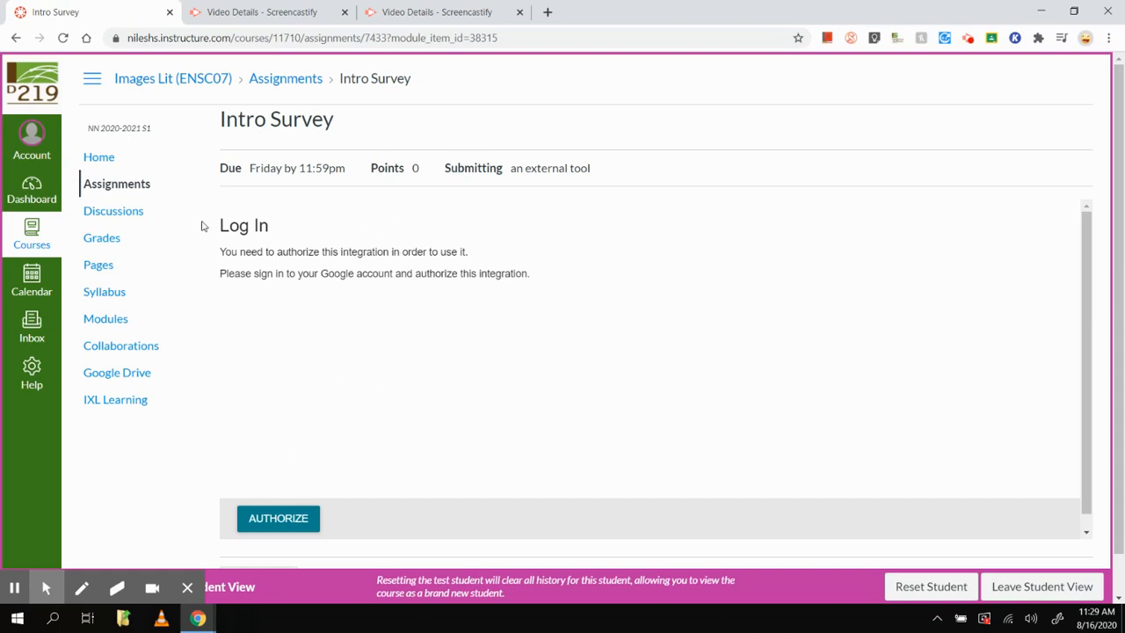
click(115, 166)
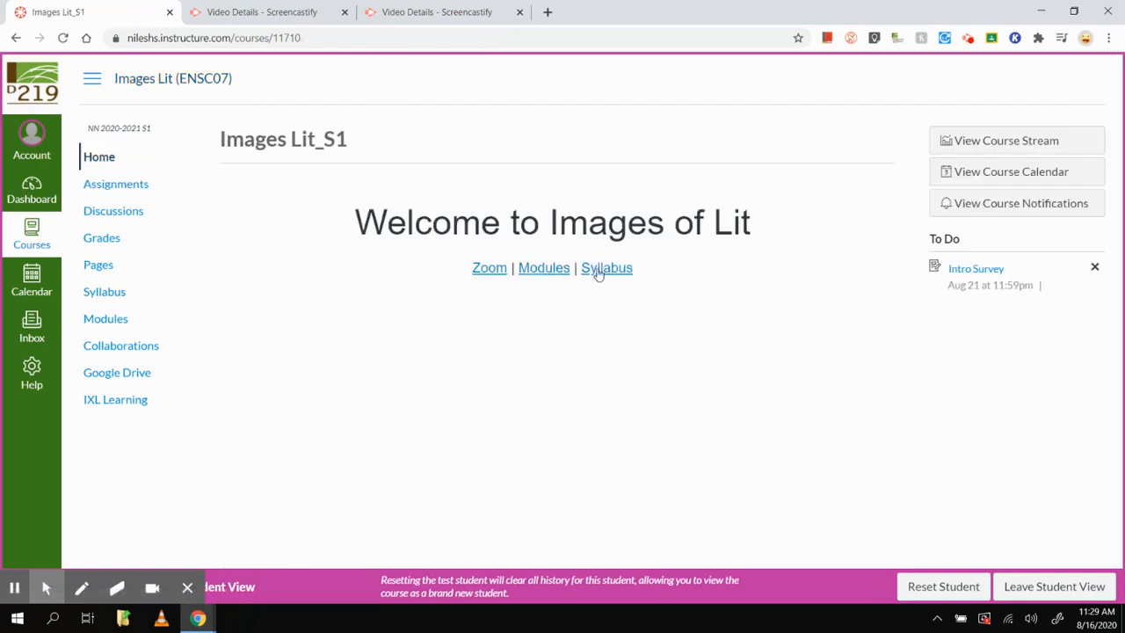
Check the Home page's Syllabus link as a student, return to Home, and leave Student View
click(598, 273)
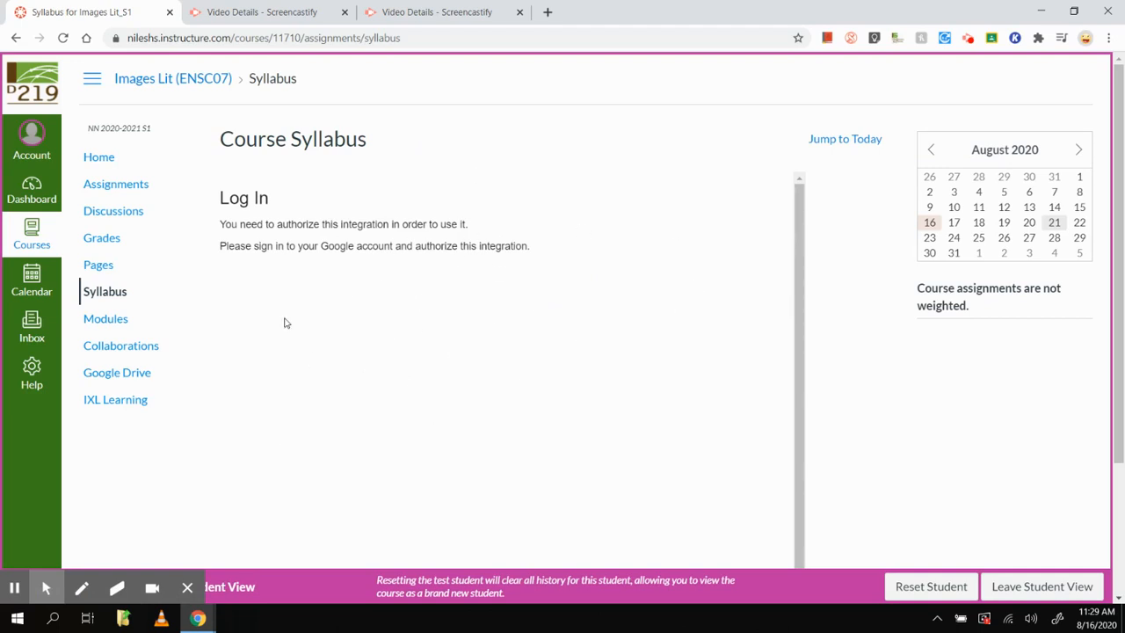
scroll(381, 284, down, 1)
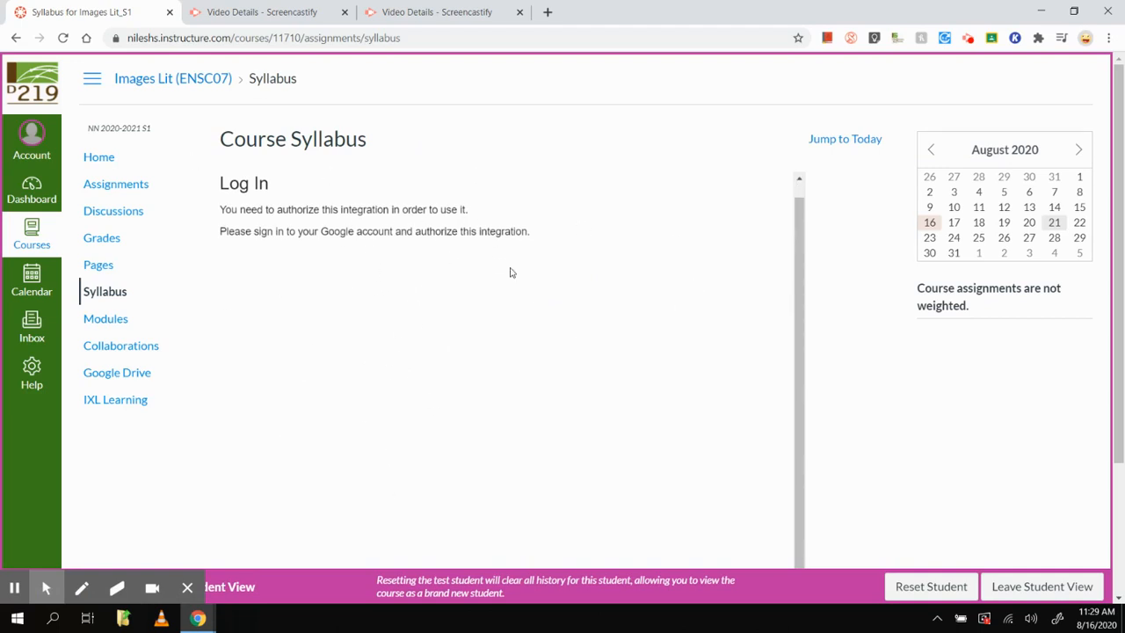
scroll(508, 284, up, 1)
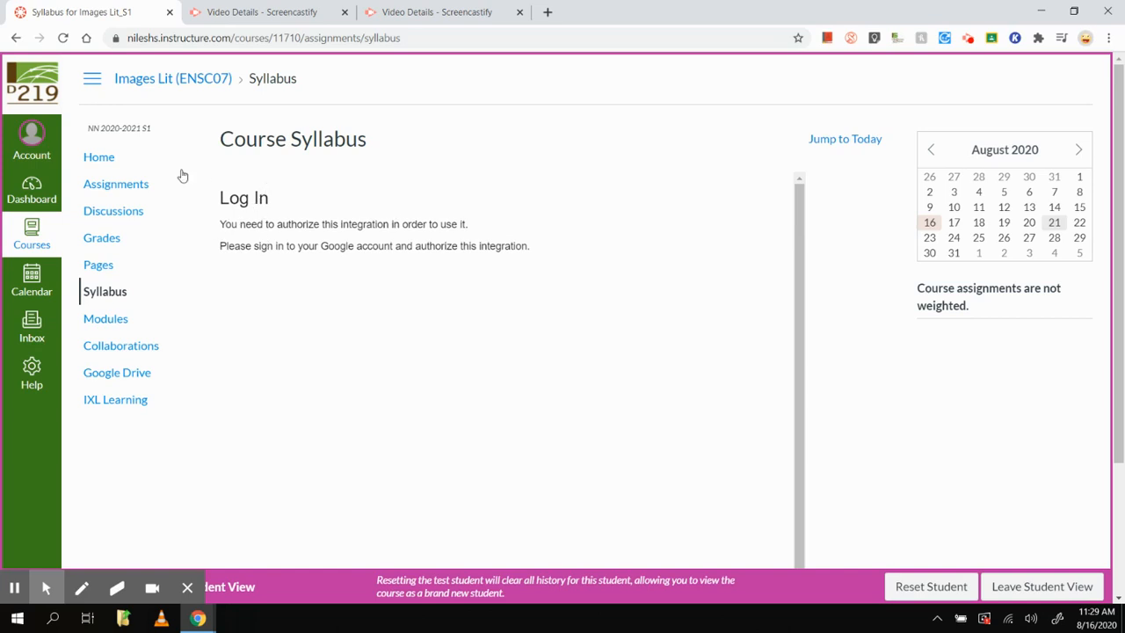
click(112, 165)
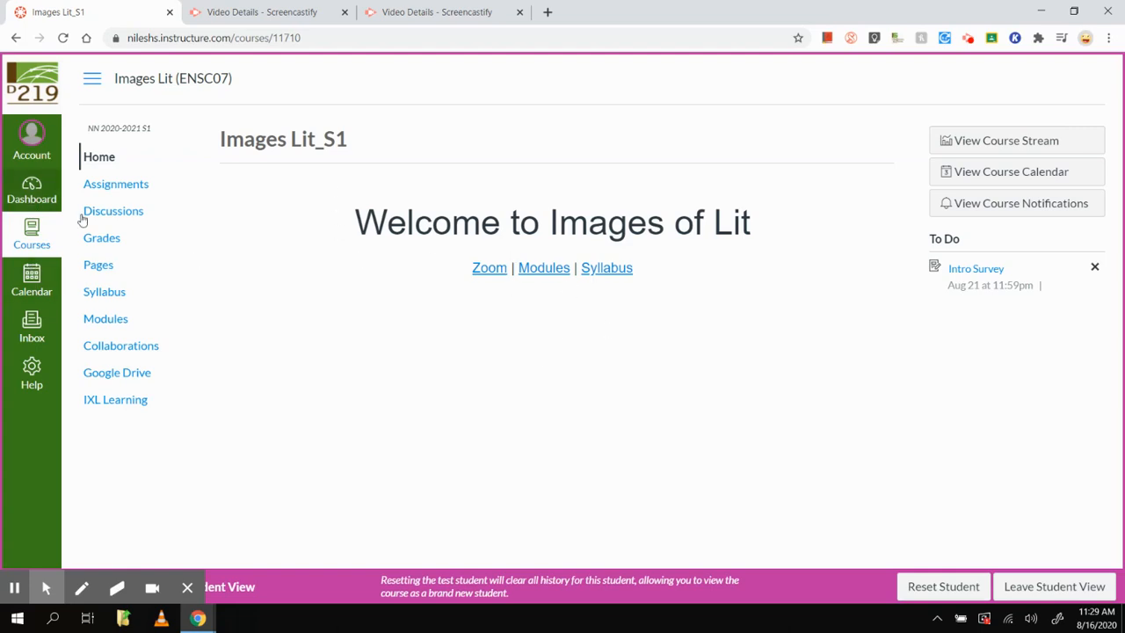
click(1051, 594)
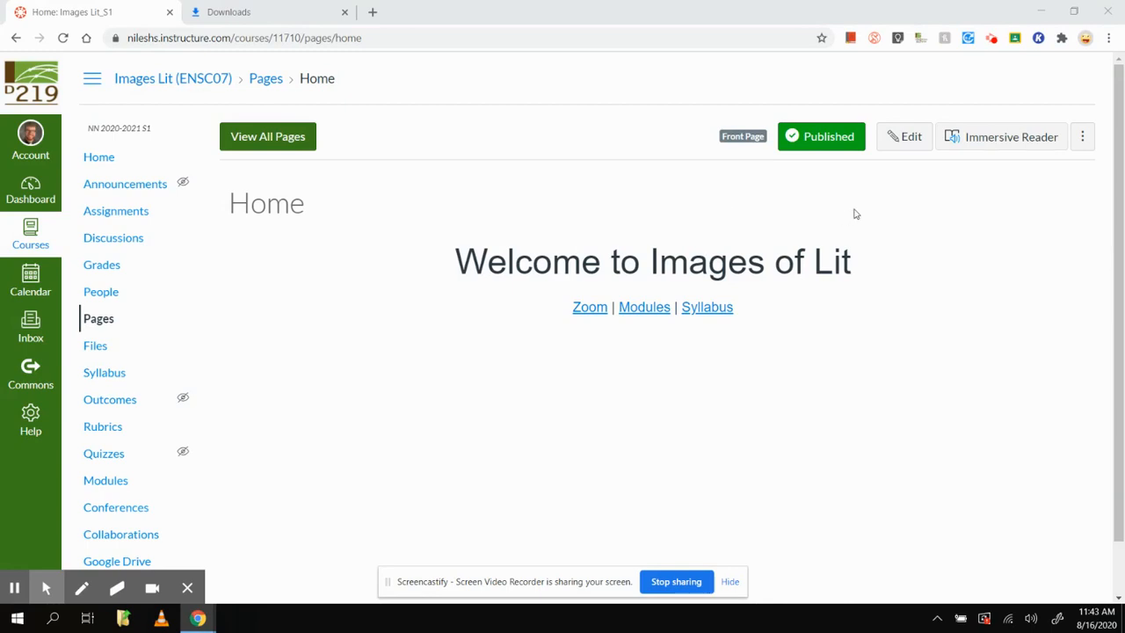
Open the Home page for editing and add a blank line above the "Welcome to Images of Lit" heading
click(893, 138)
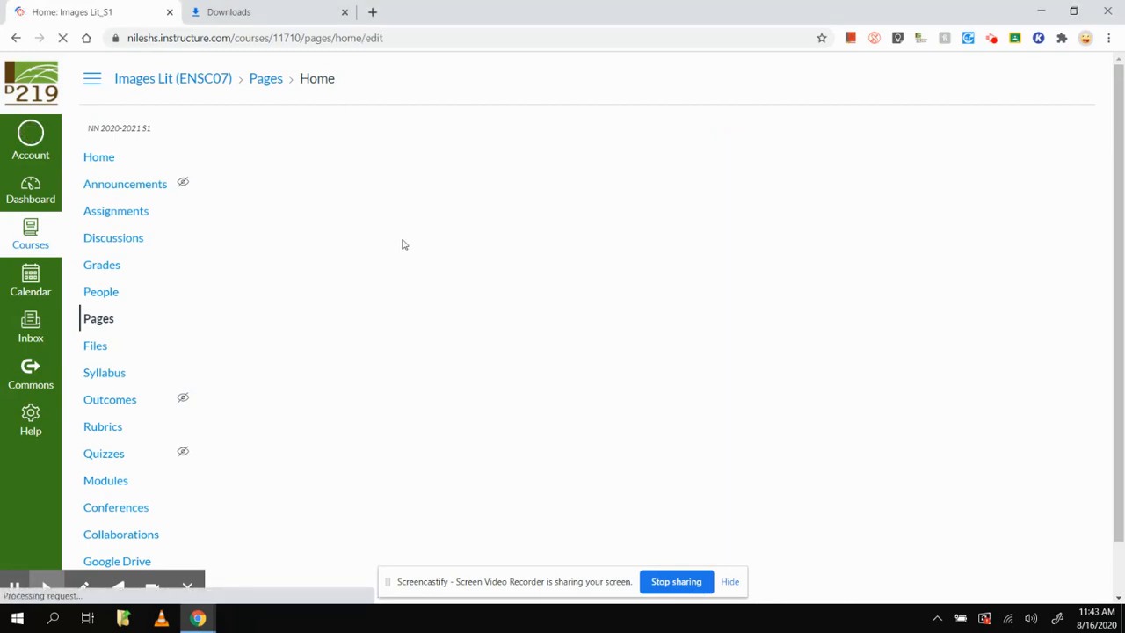
click(453, 280)
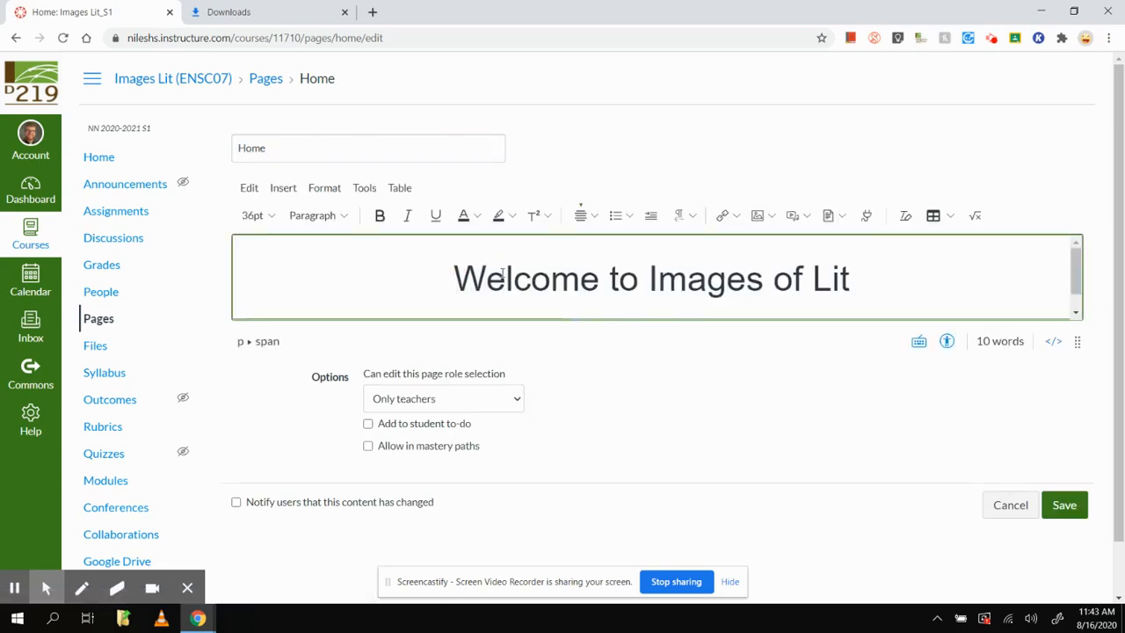
click(666, 281)
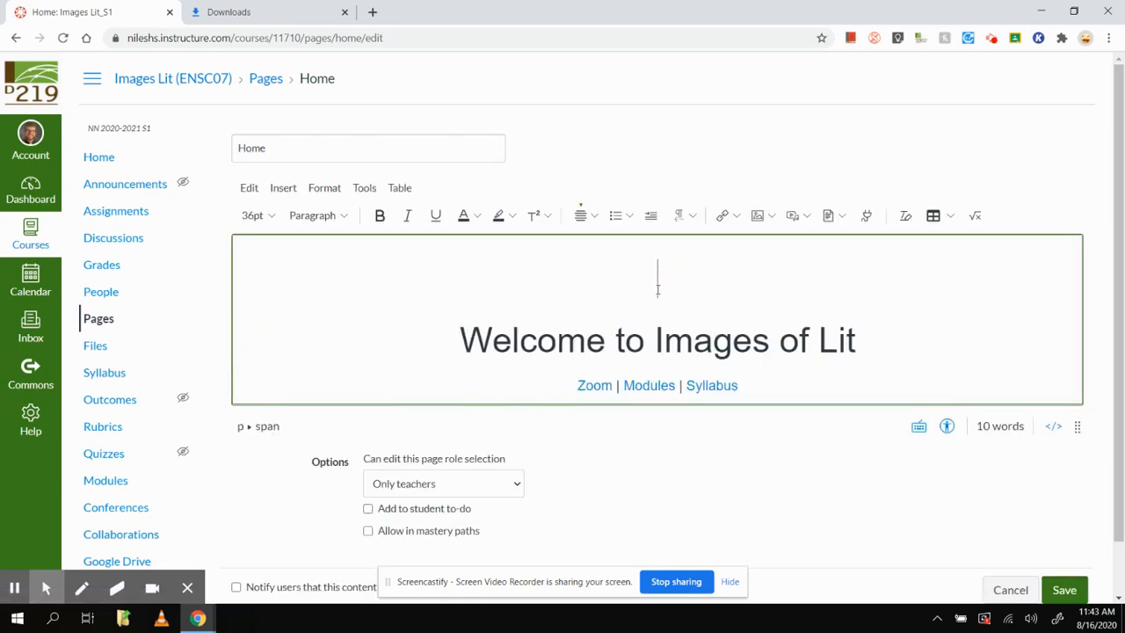
Insert an Unsplash image above the heading by searching for "movie theater" and choosing the arched auditorium with a lit screen
click(763, 221)
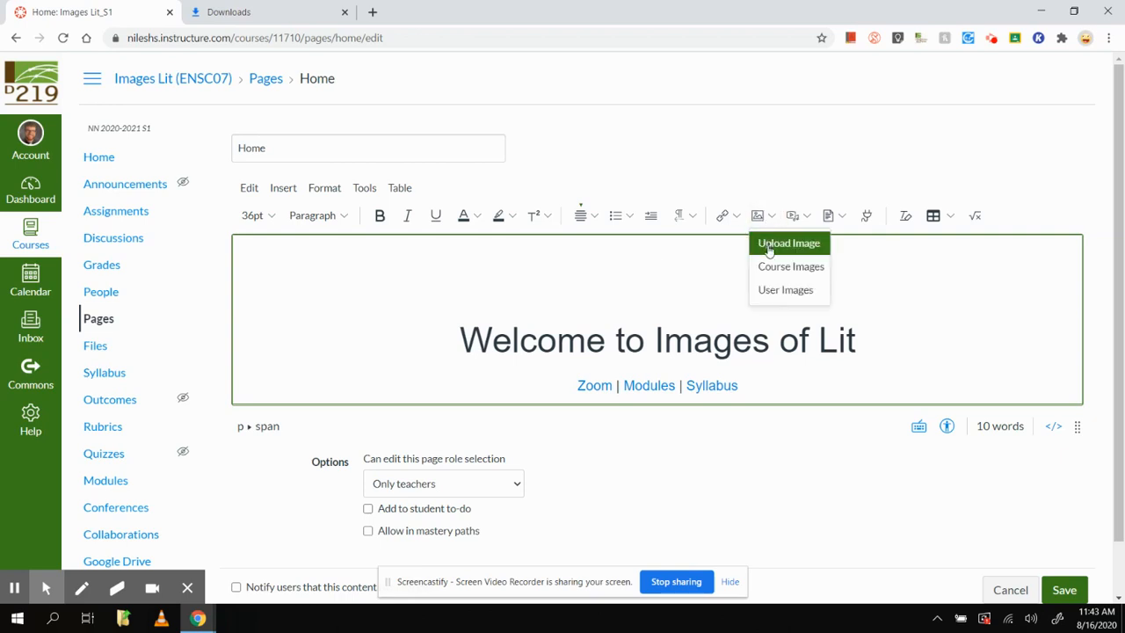
click(769, 249)
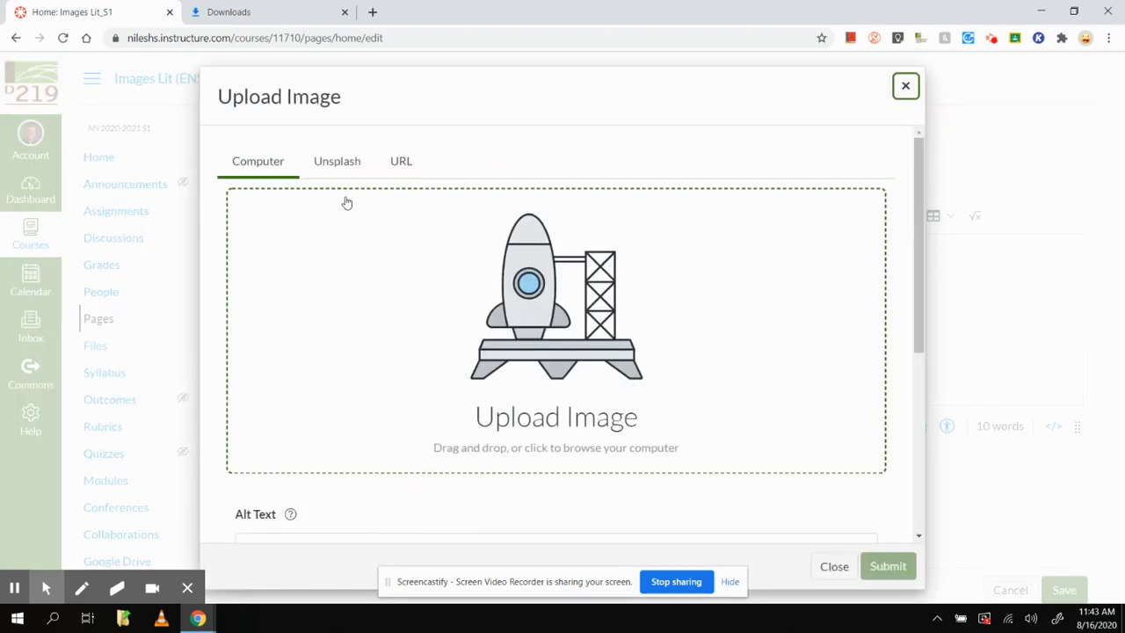
click(340, 166)
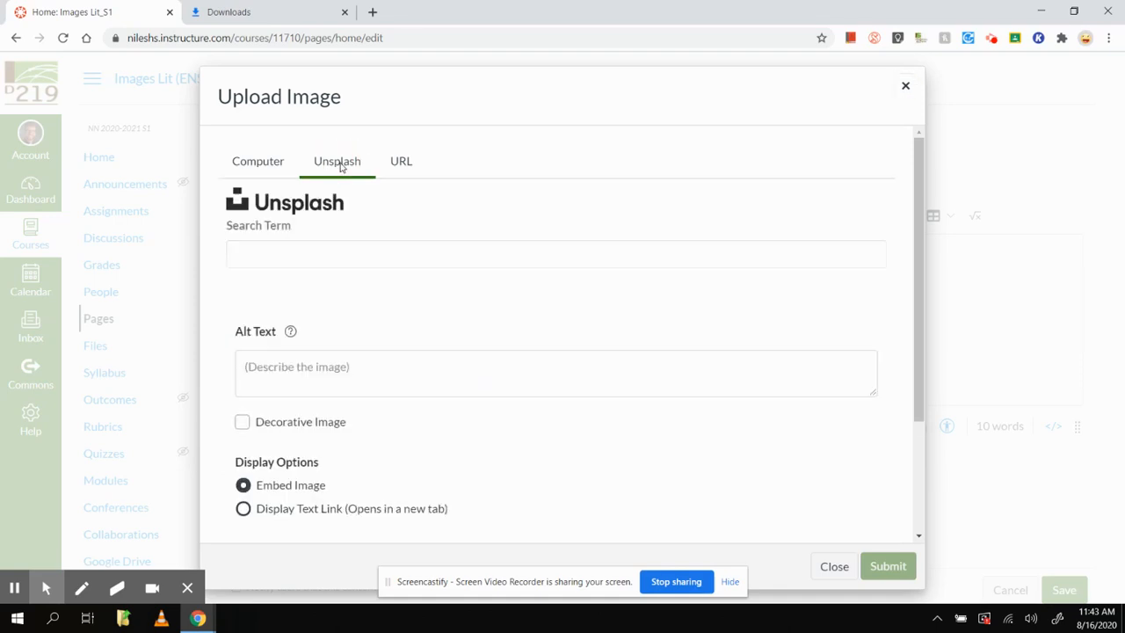
click(400, 251)
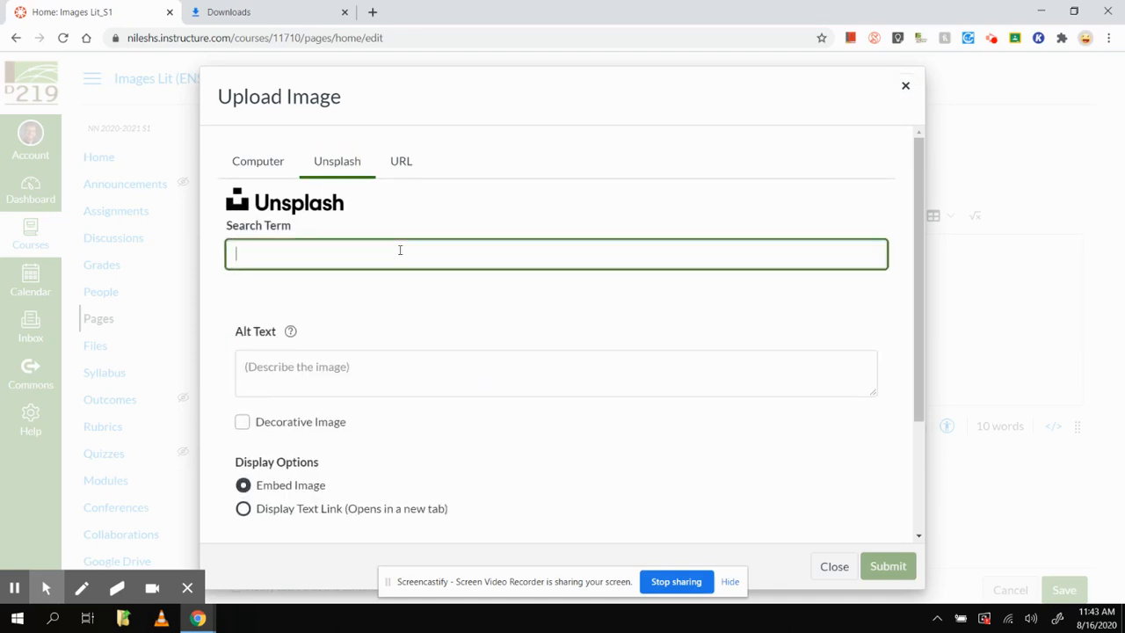
text(movie)
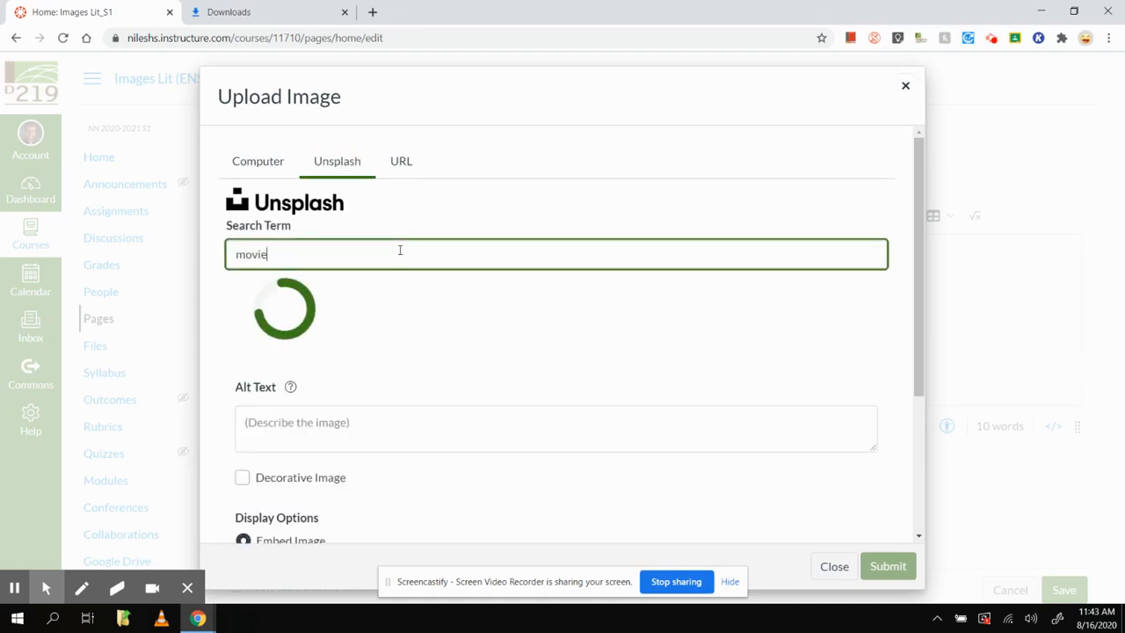
text( theater)
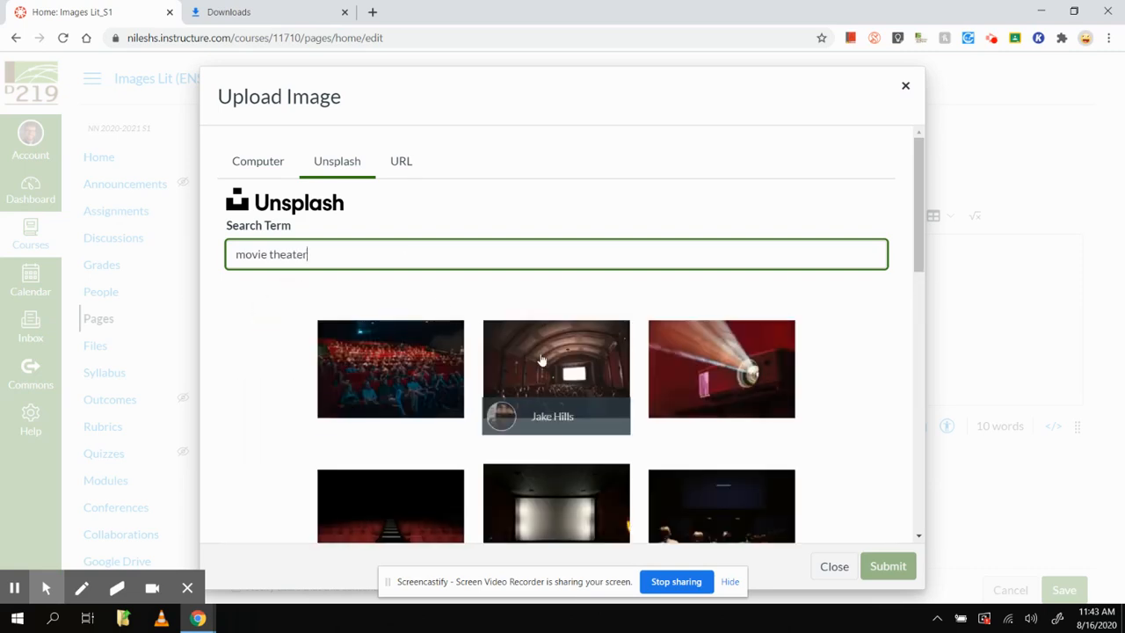
click(545, 358)
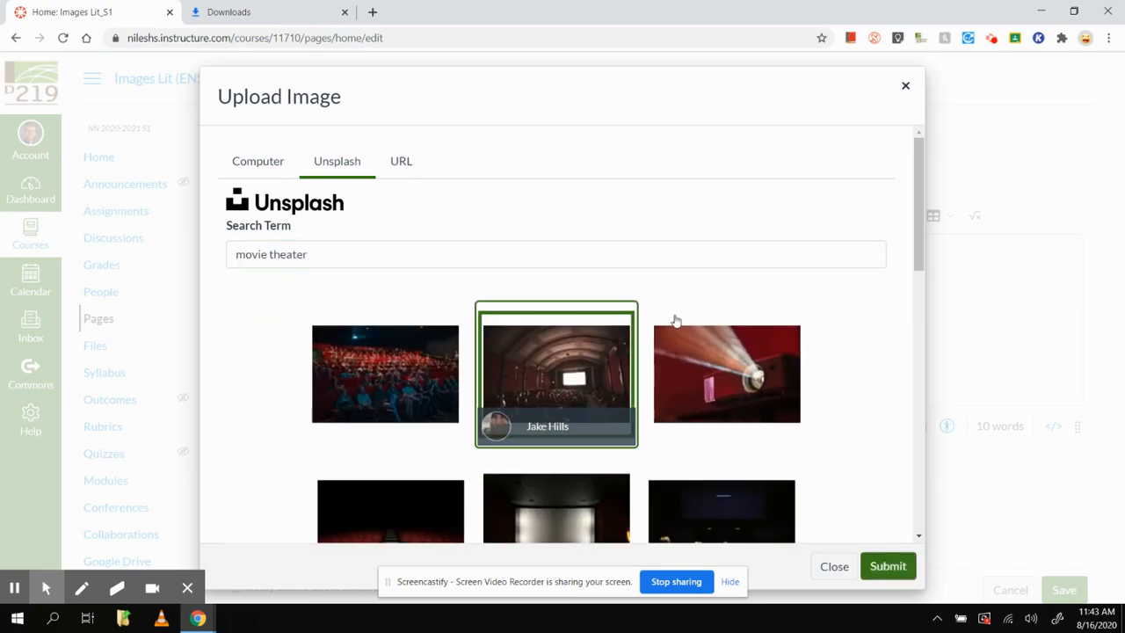
click(888, 567)
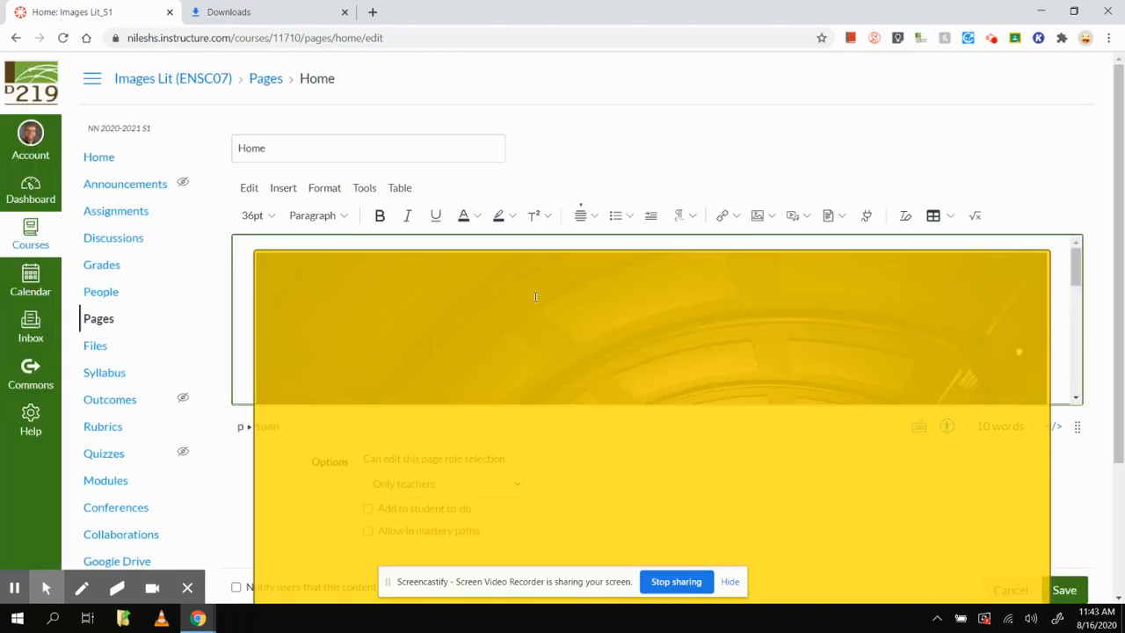
Set the embedded theater image to a custom width of 500, keeping its aspect ratio
scroll(865, 331, down, 5)
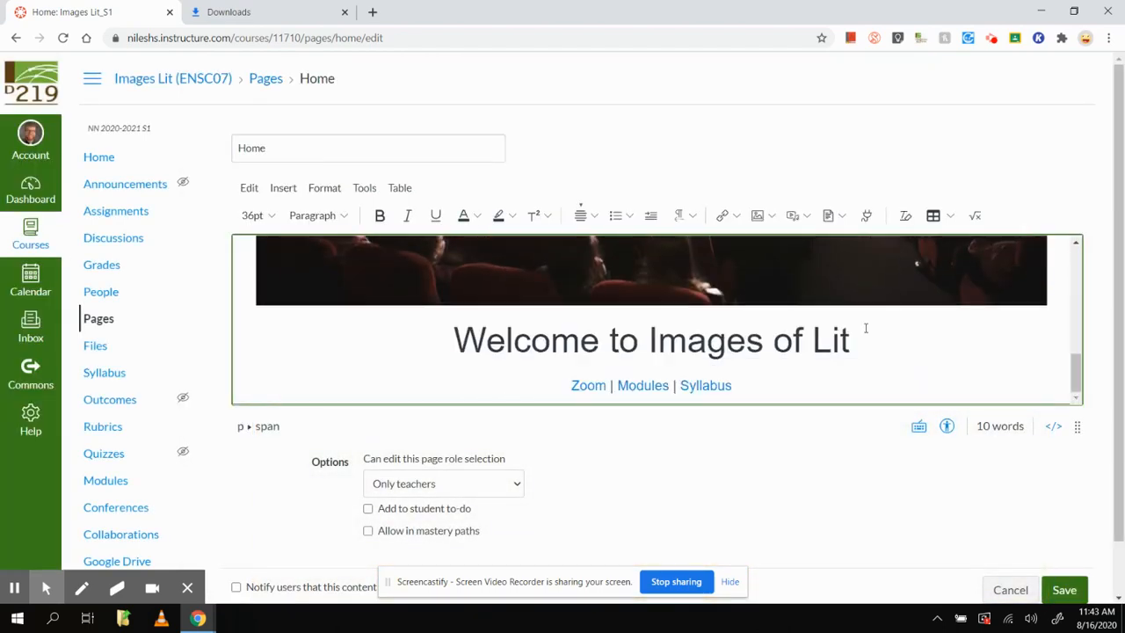
scroll(865, 327, up, 6)
click(525, 307)
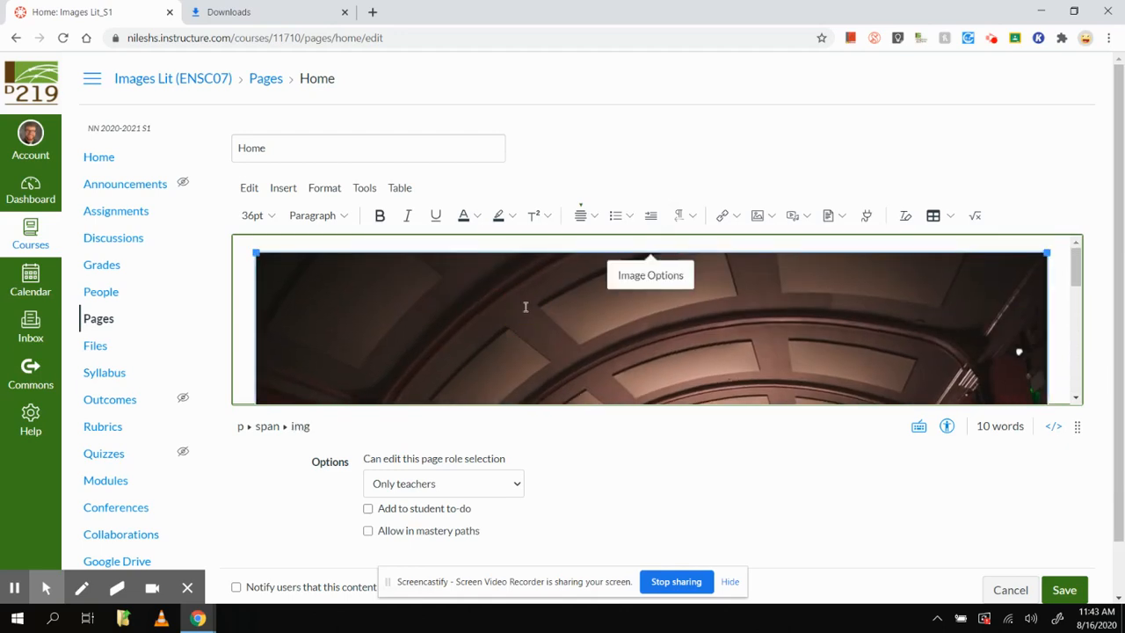
click(660, 275)
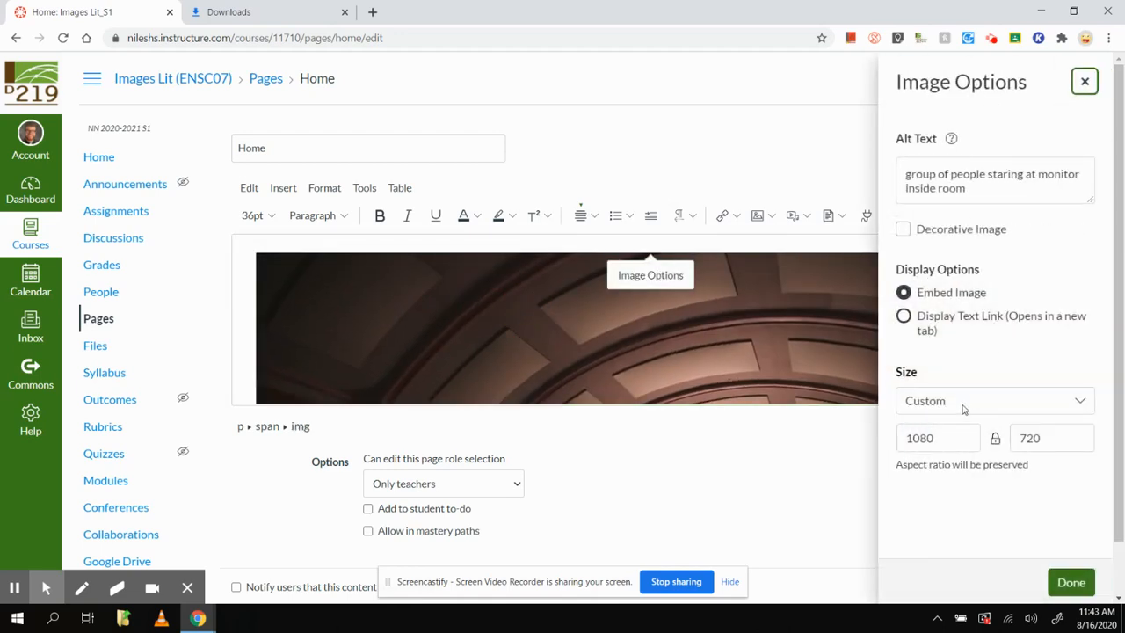
drag(950, 436, 434, 410)
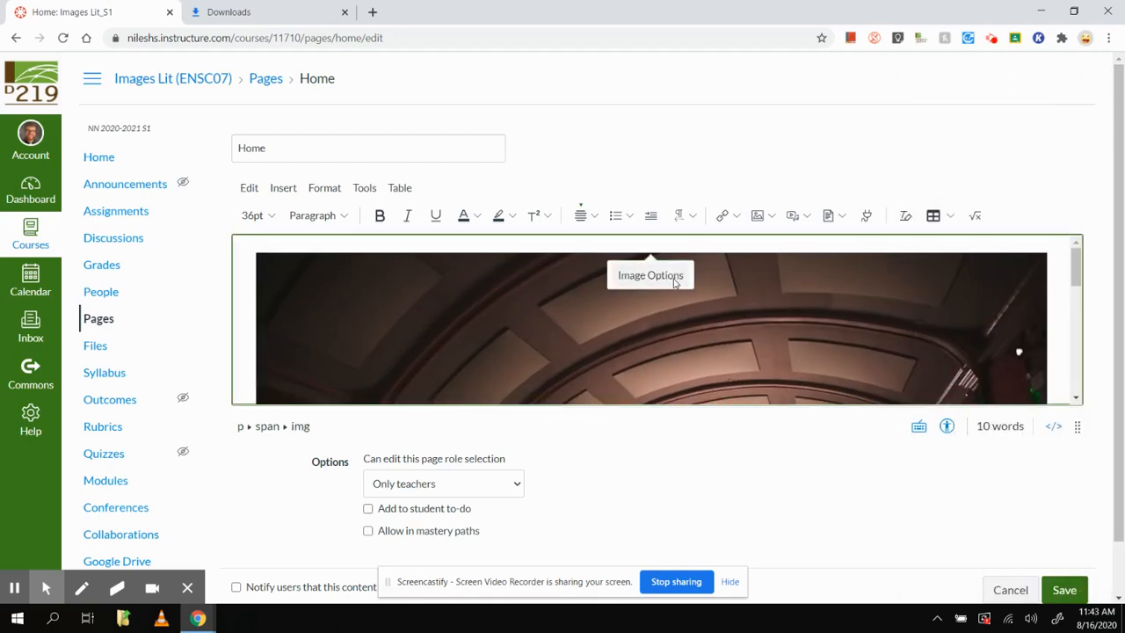
click(675, 283)
double_click(943, 438)
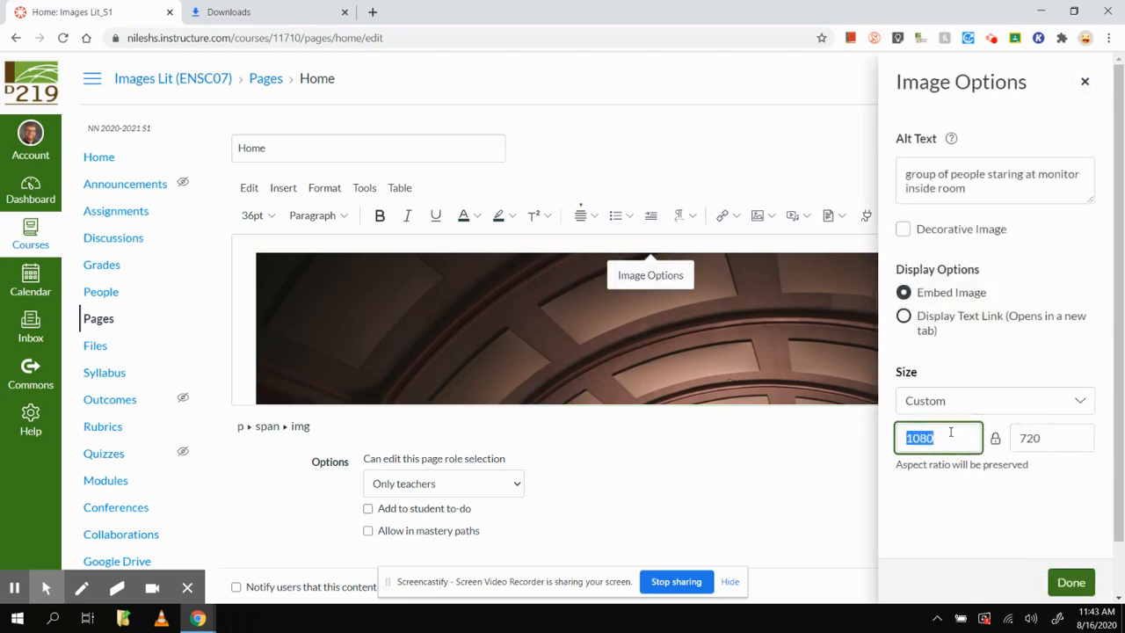
text(500)
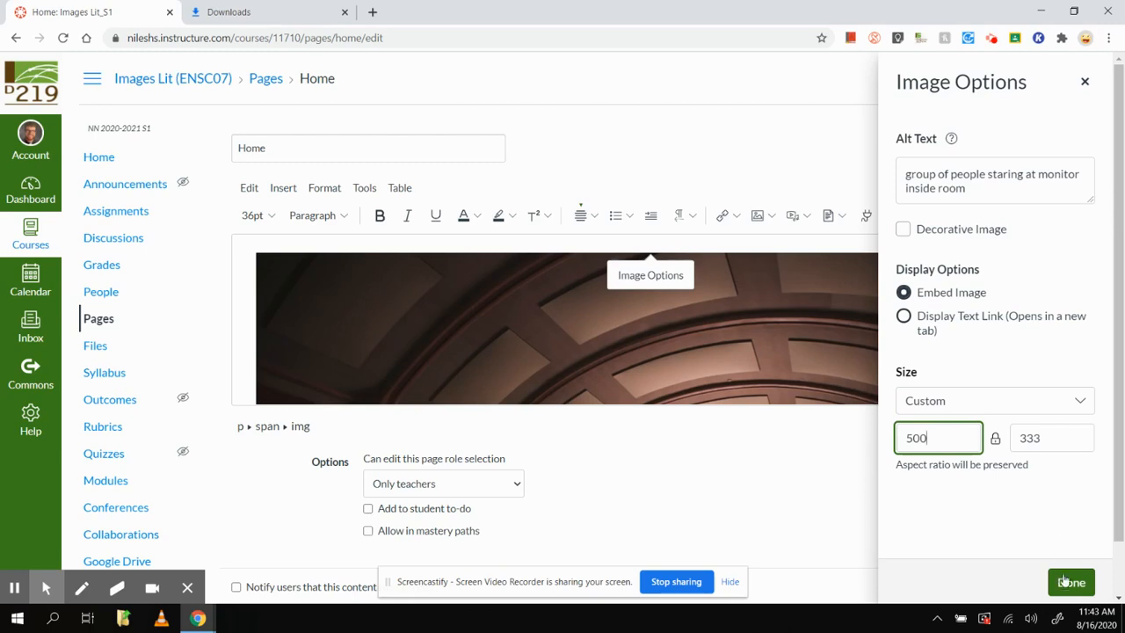
click(1067, 582)
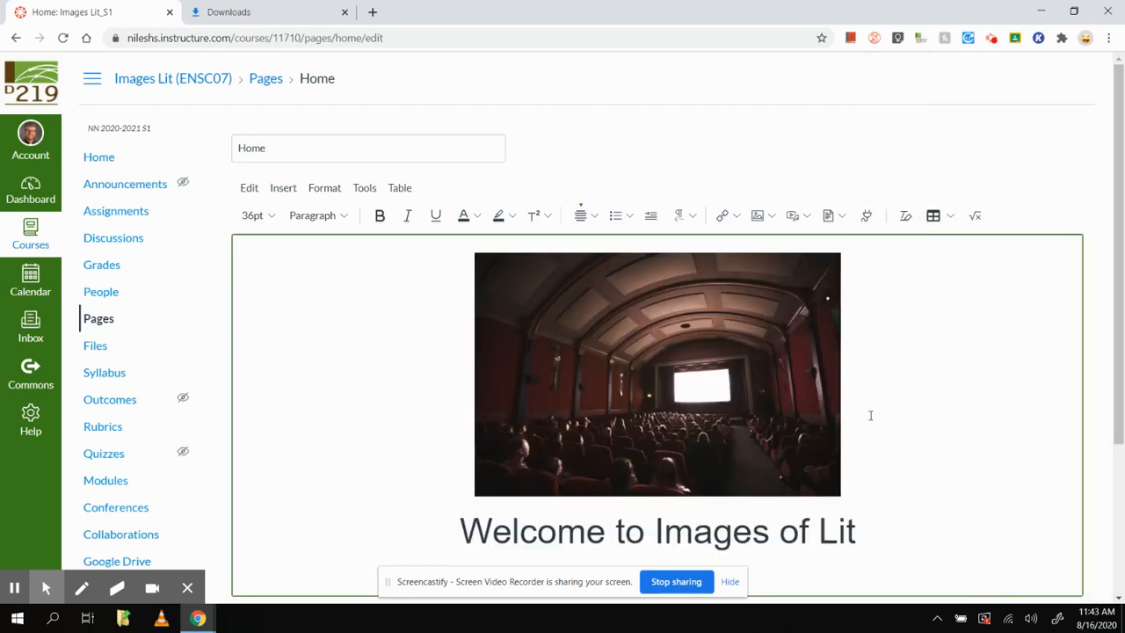
Look over the Home page layout and undo the theater image's resizing
scroll(885, 453, down, 2)
scroll(885, 454, up, 1)
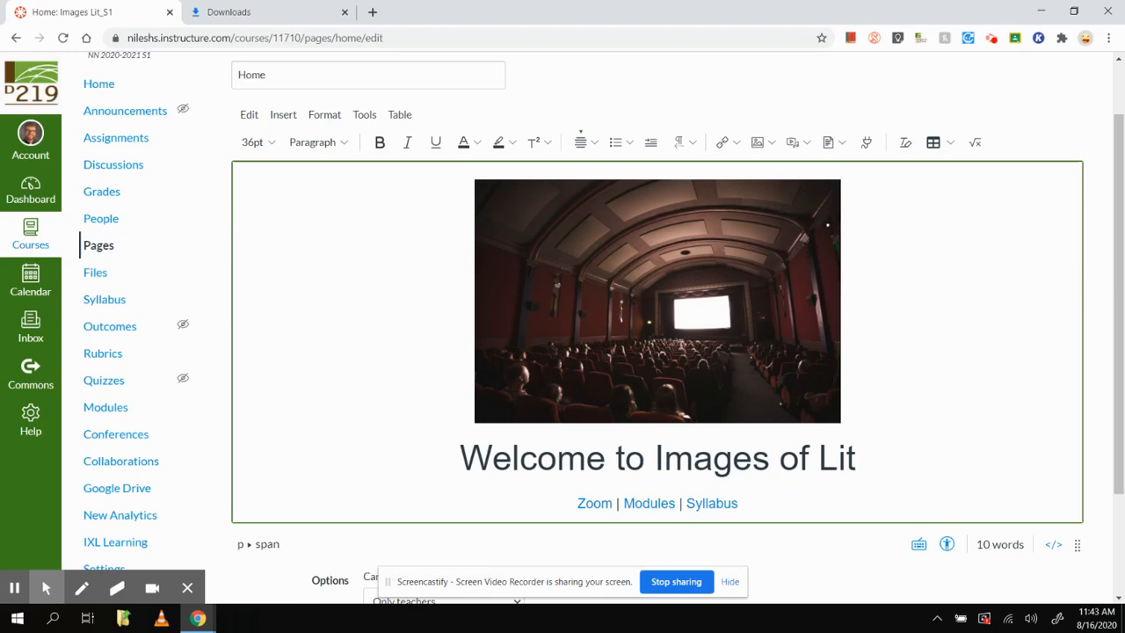
scroll(651, 346, up, 1)
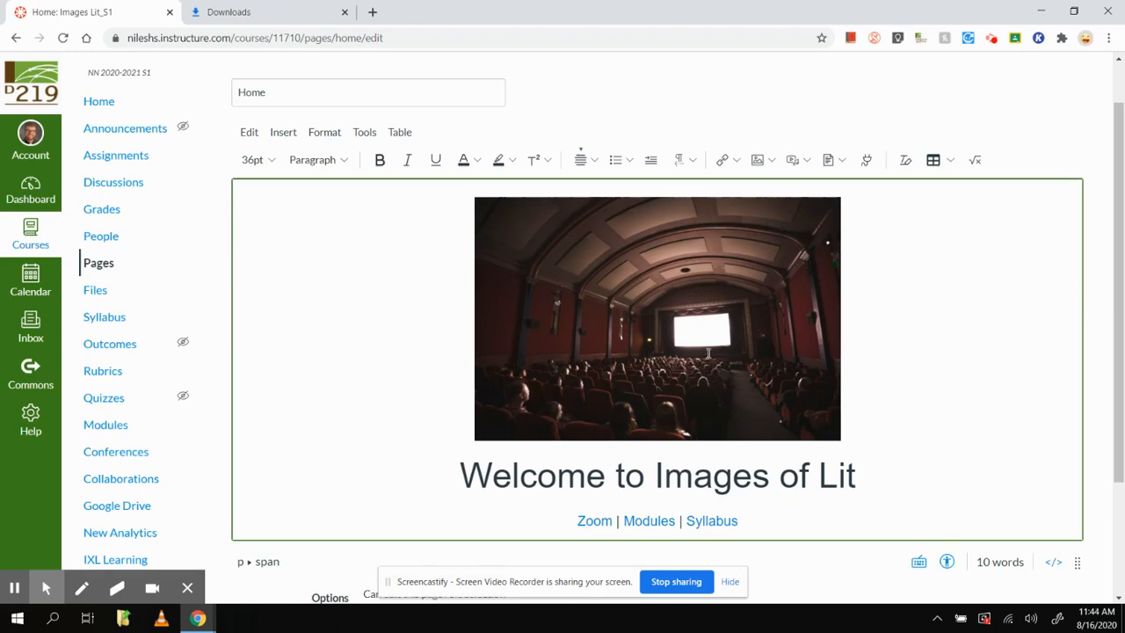
scroll(679, 342, down, 1)
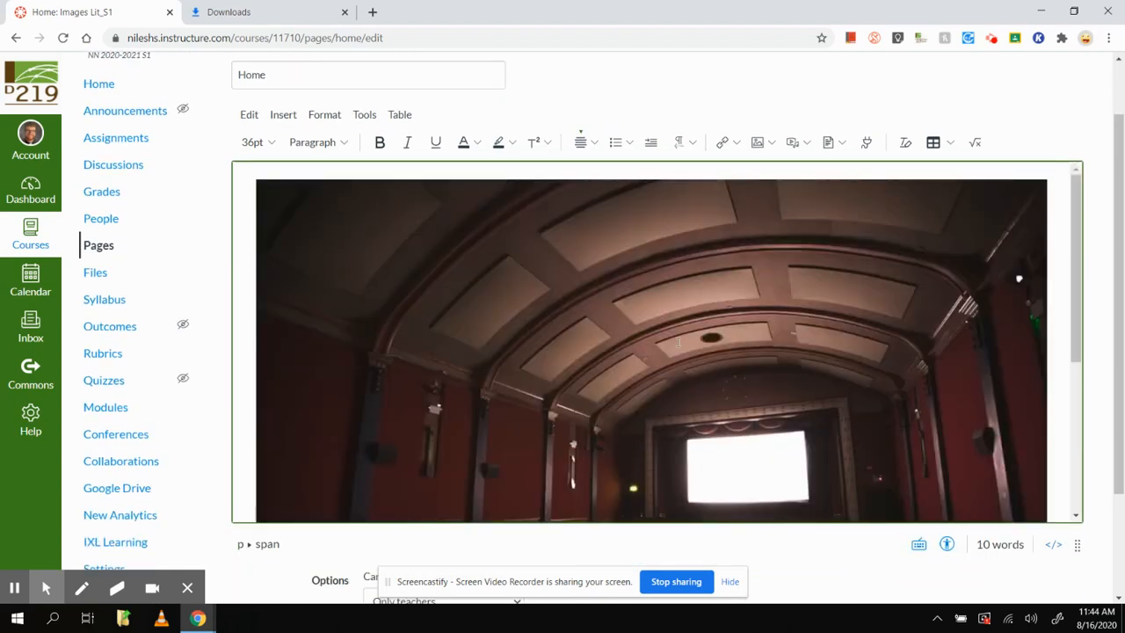
Save the theater image to the Downloads folder as "movie theater" in JPEG format, replacing the existing file
click(681, 296)
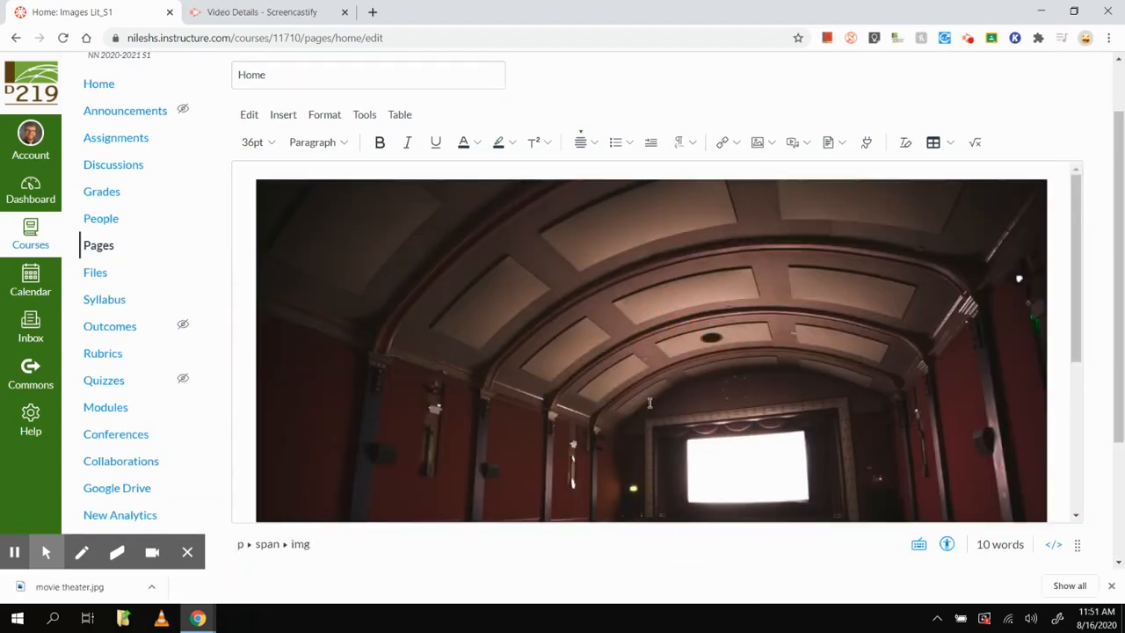
click(536, 313)
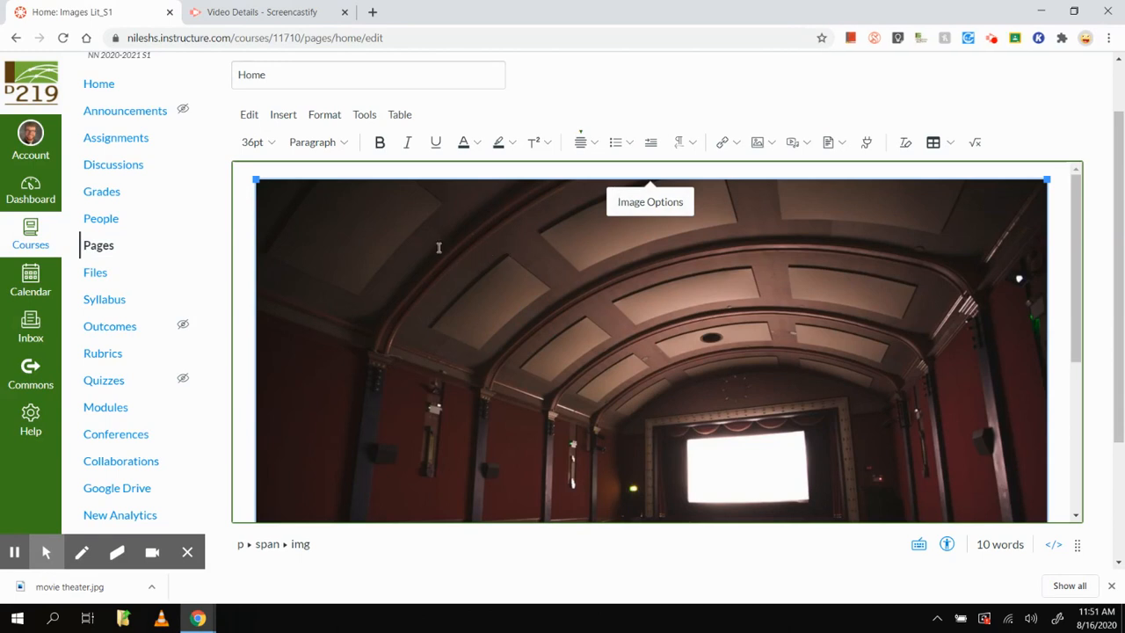
right_click(439, 247)
click(459, 272)
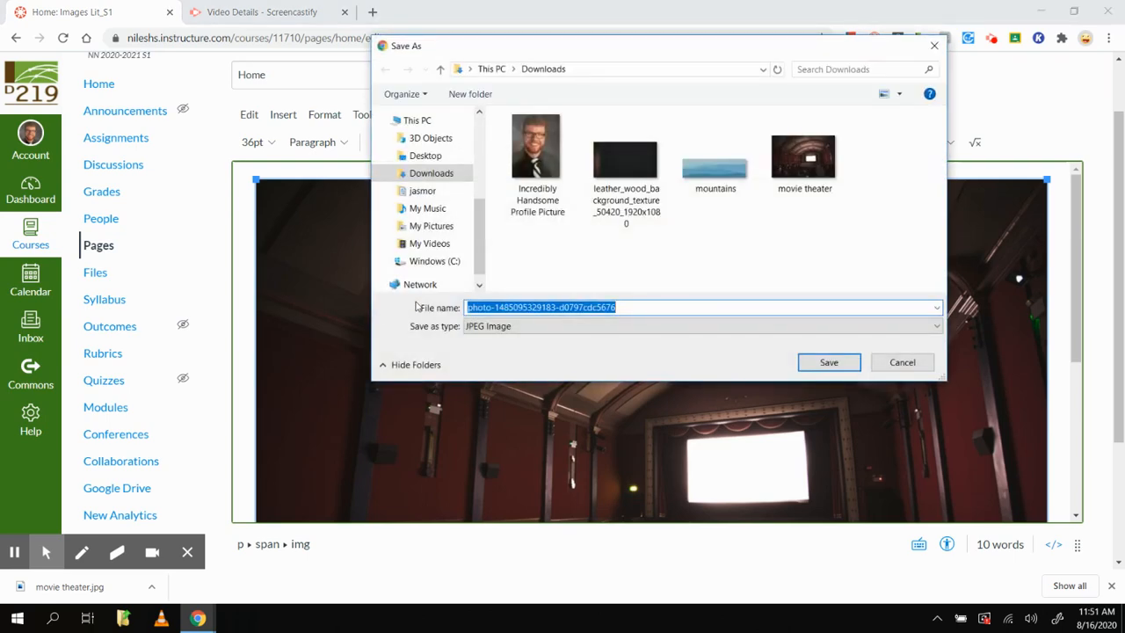
text(movie )
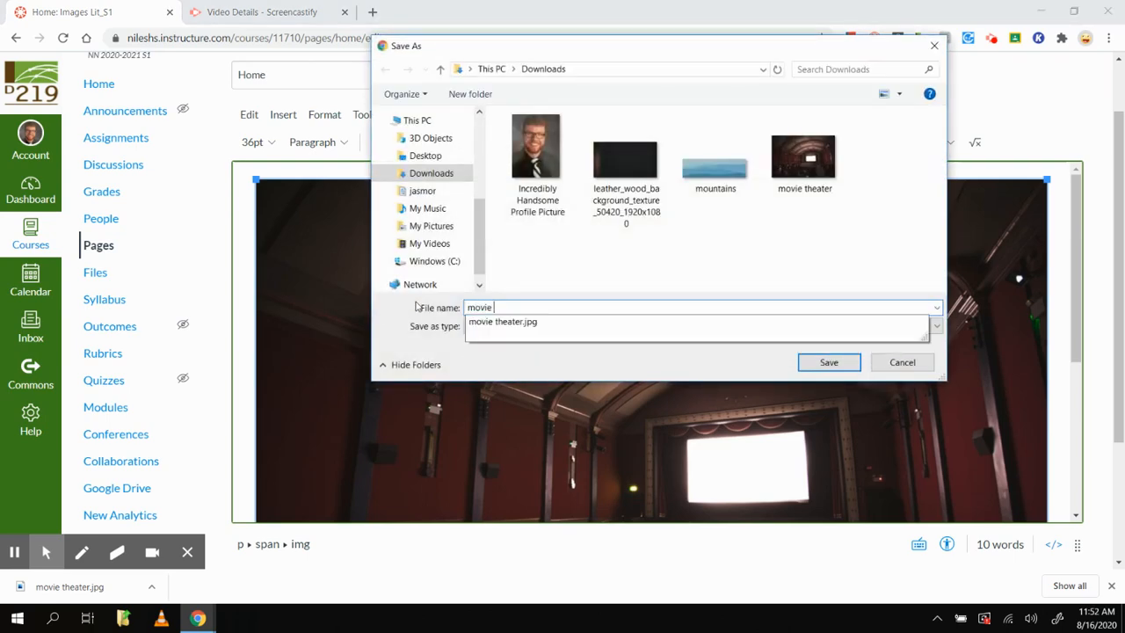
text(theater)
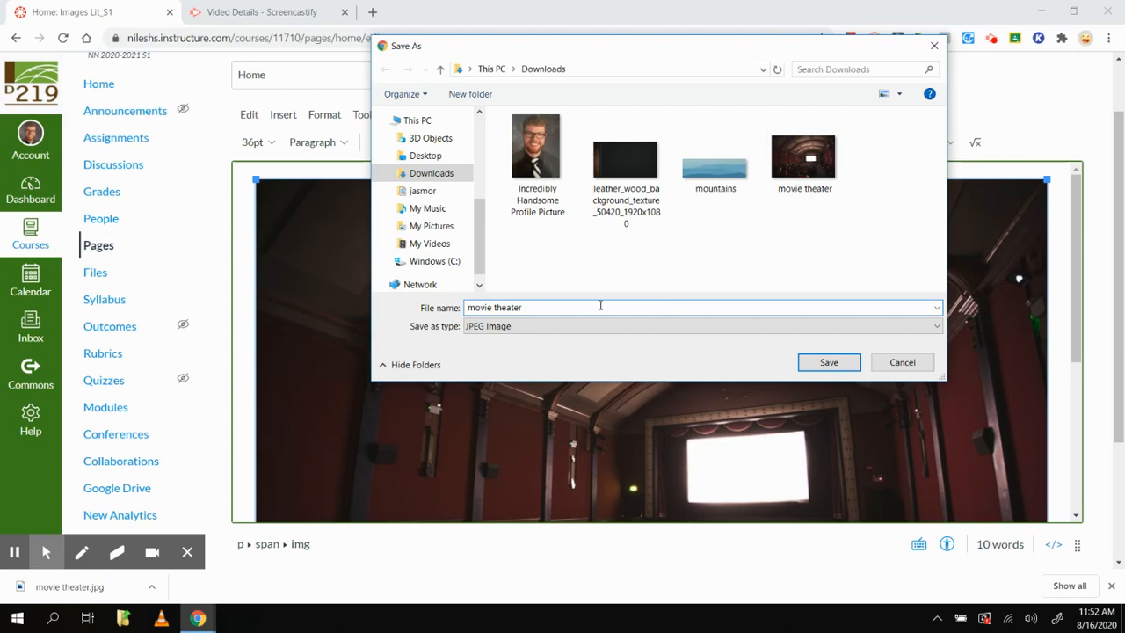
click(849, 366)
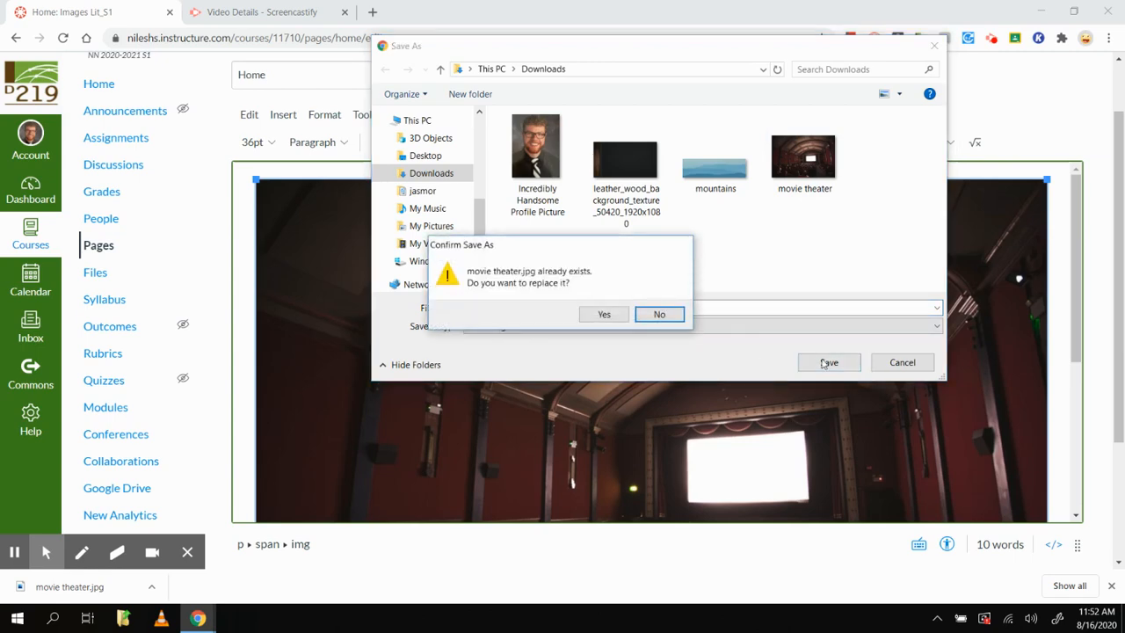
click(598, 316)
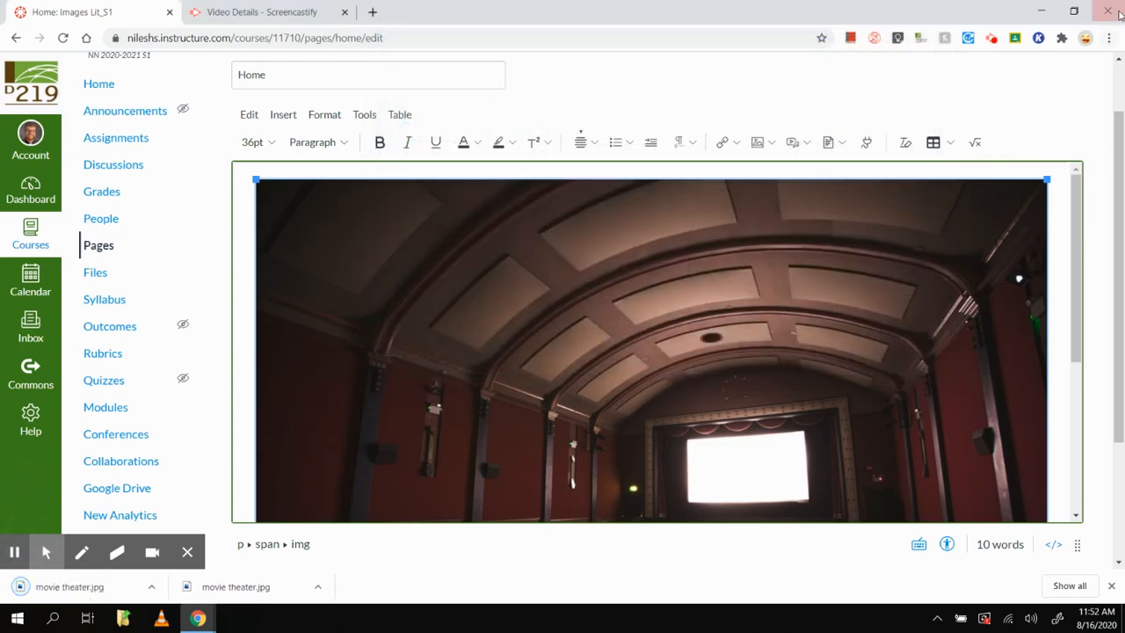
Open the newest movie theater.jpg from the browser's downloads list in Photos and maximize its window
click(1110, 37)
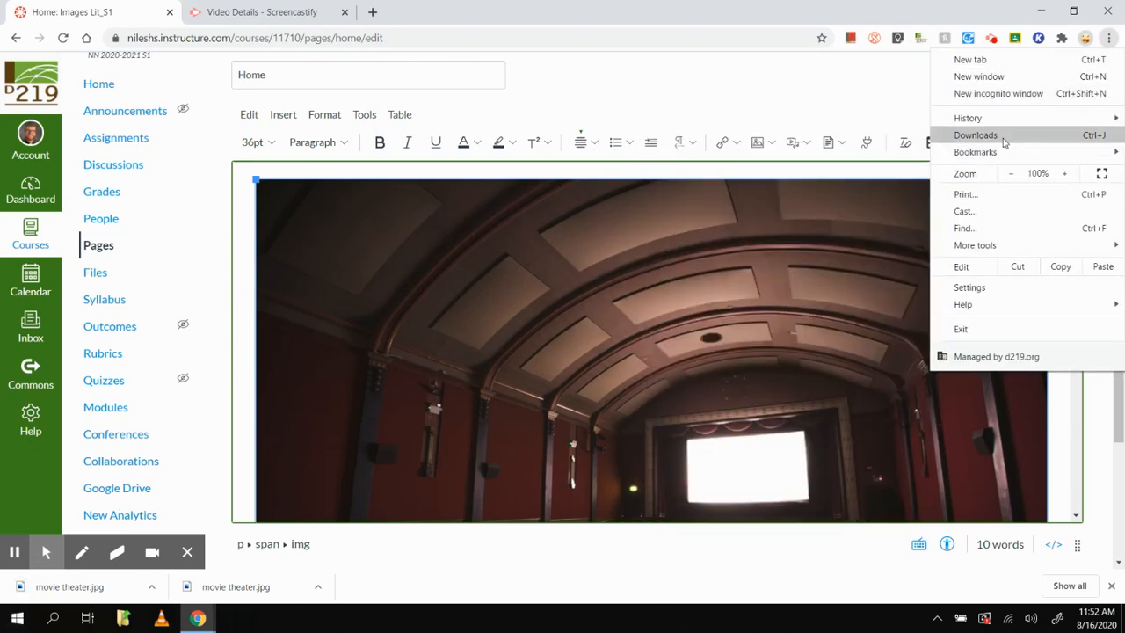
click(976, 136)
click(447, 174)
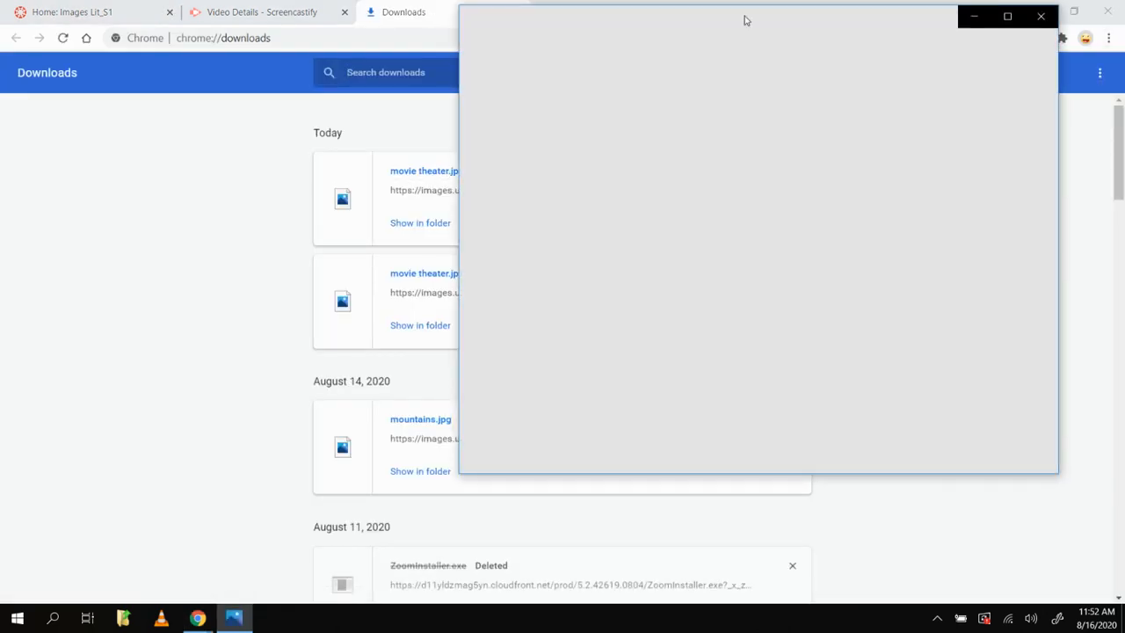
drag(744, 20, 728, 54)
double_click(728, 51)
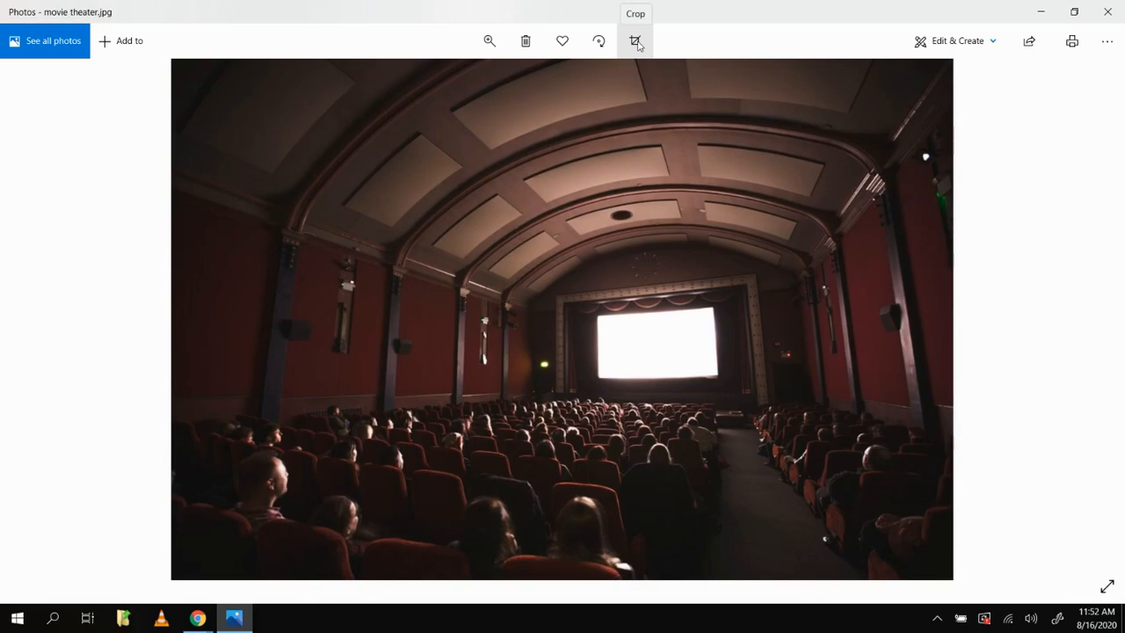
Crop the theater photo to a wide banner strip, trimming the ceiling and the front audience rows while keeping the screen in frame
click(635, 41)
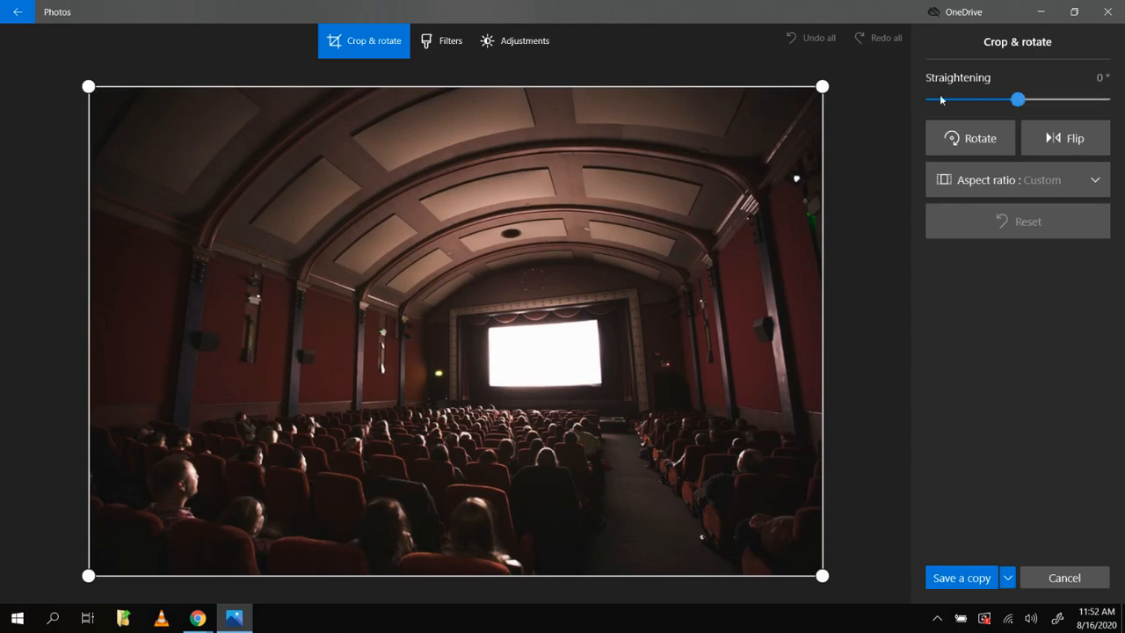
drag(835, 84, 876, 221)
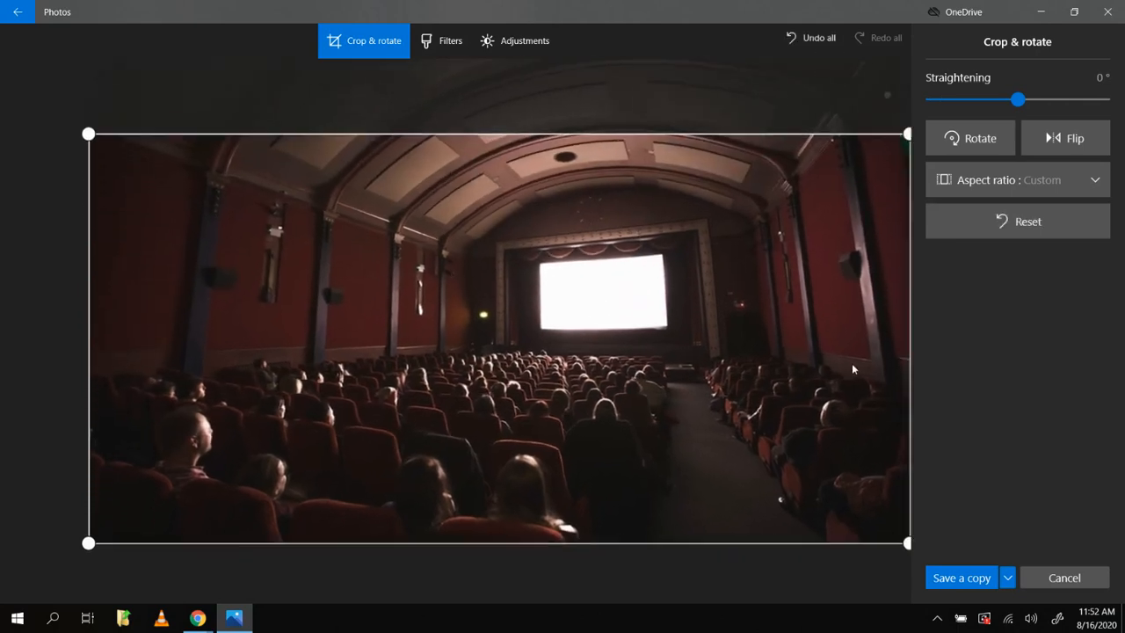
drag(84, 542, 85, 372)
drag(539, 306, 477, 326)
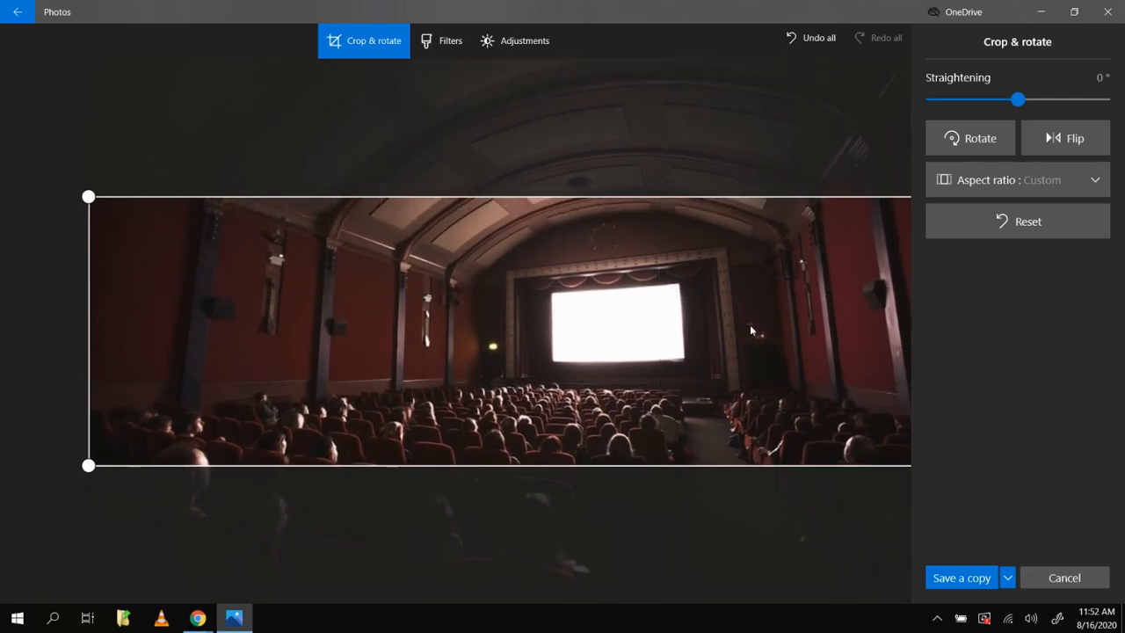
Save the cropped photo as the JPG "movie theater" in the Downloads folder, replacing the existing file
click(960, 576)
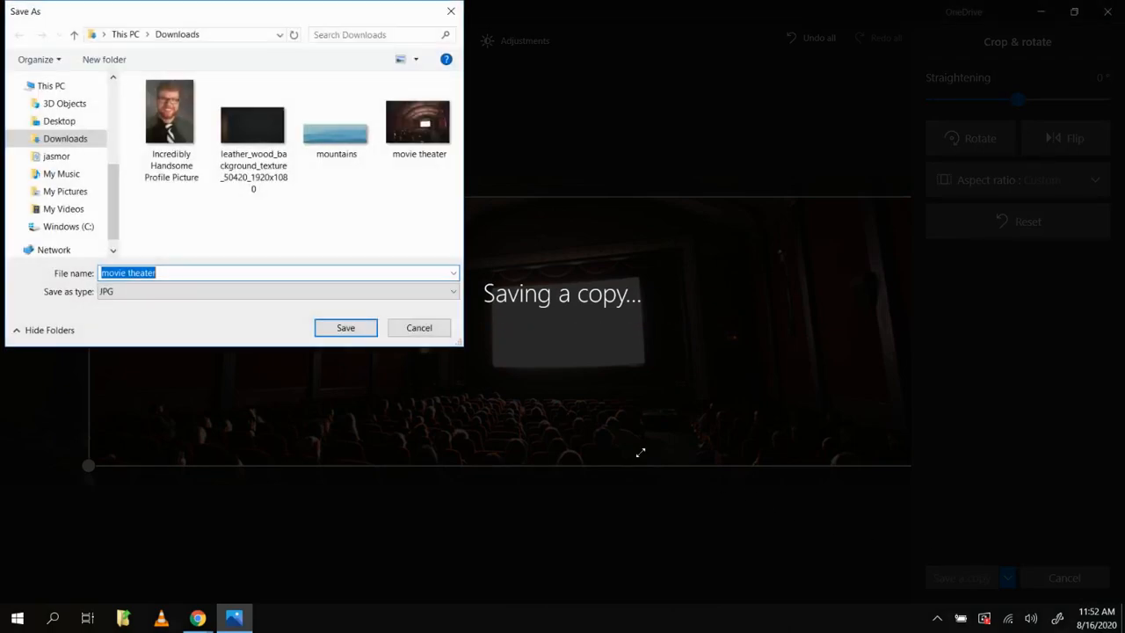
click(345, 328)
click(597, 319)
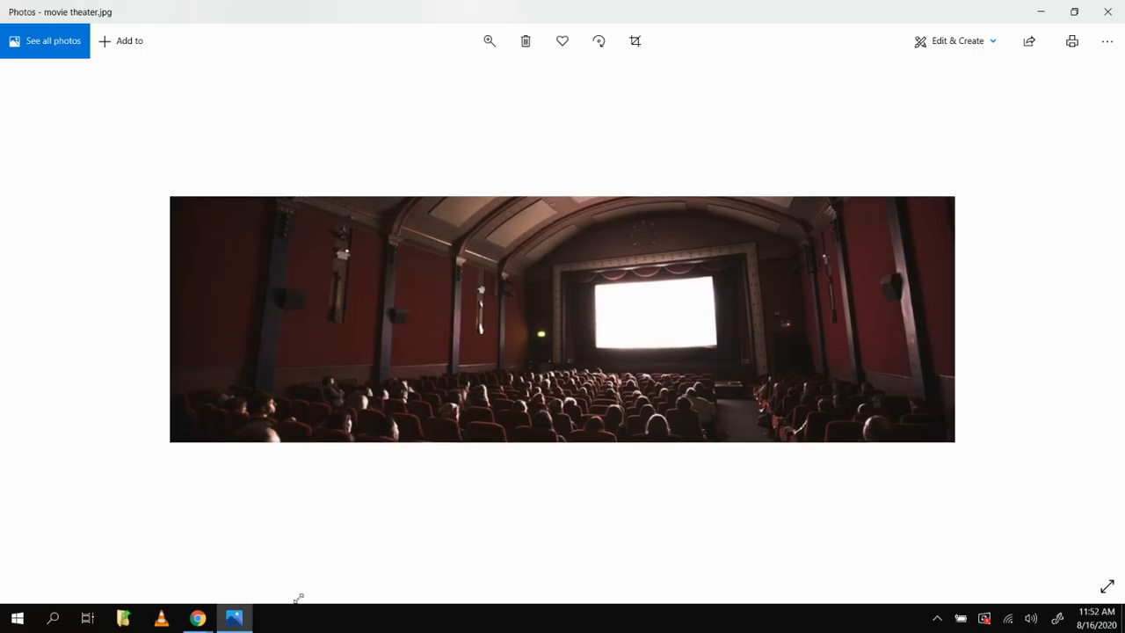
Switch back to the Canvas Home page editor in Chrome and delete the uncropped theater image
mouse_move(197, 616)
click(176, 573)
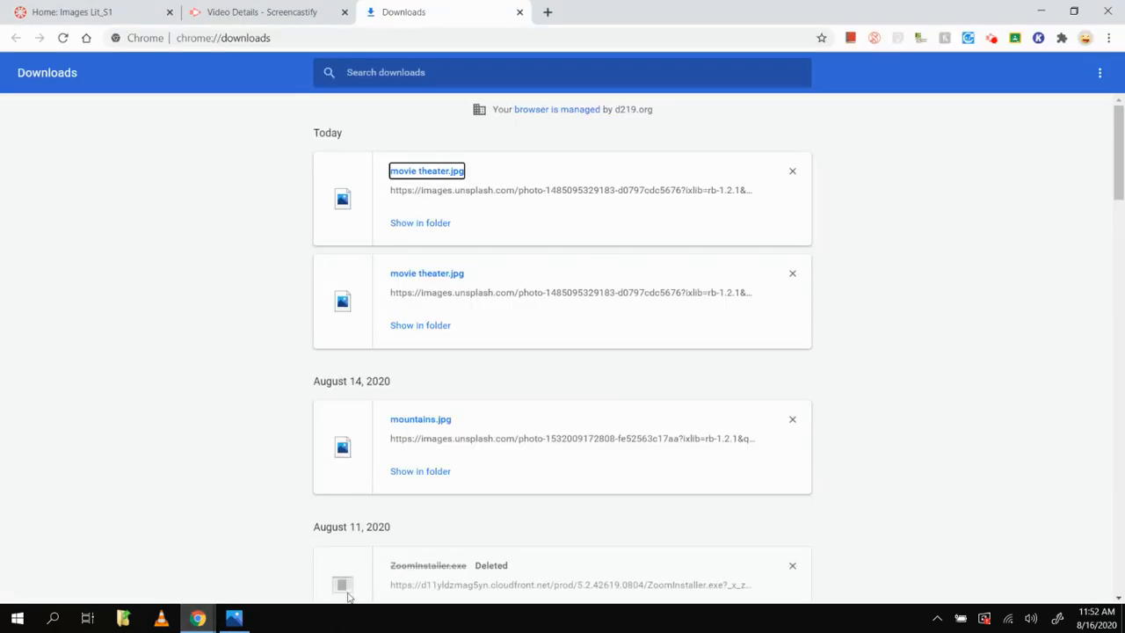
click(47, 8)
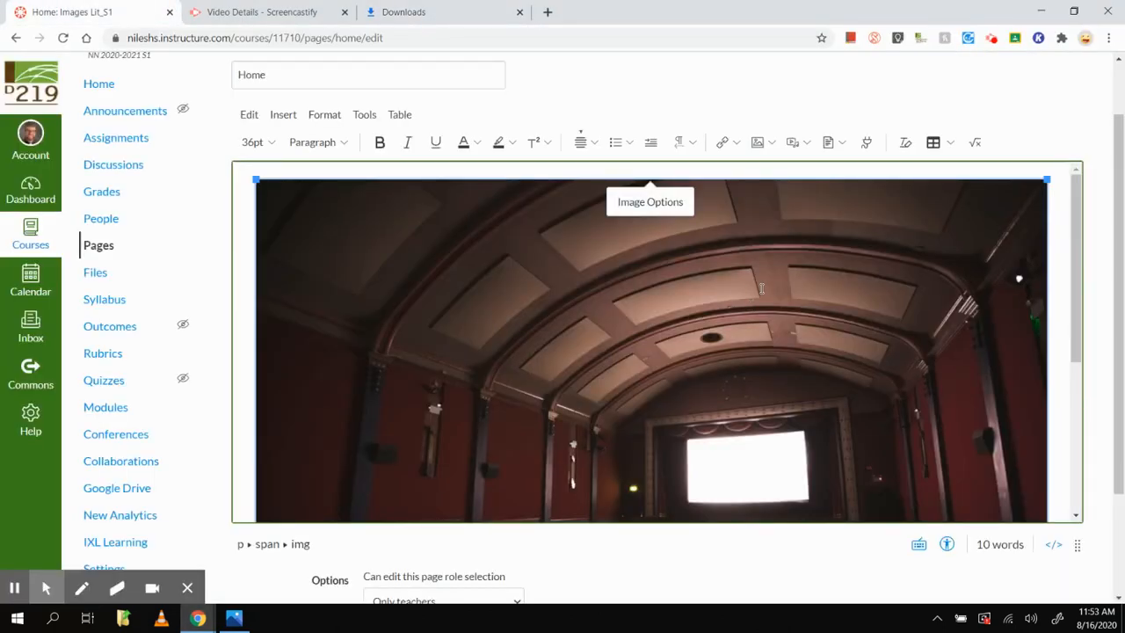
key(Delete)
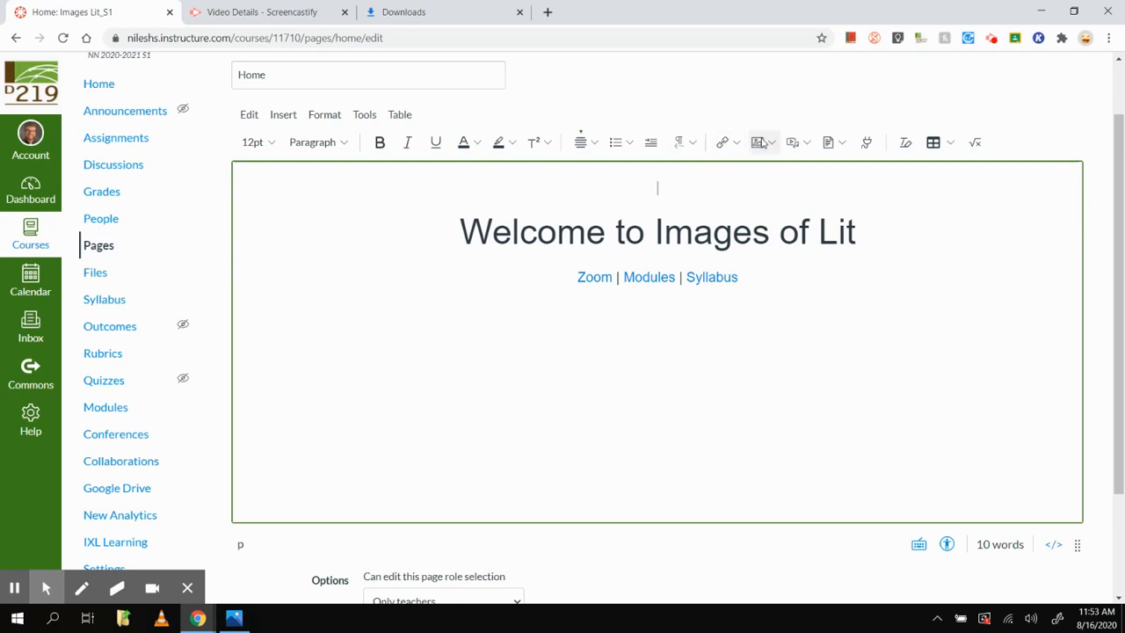
Upload the cropped movie theater.jpg from the Downloads folder and insert it above the "Welcome to Images of Lit" heading
click(763, 143)
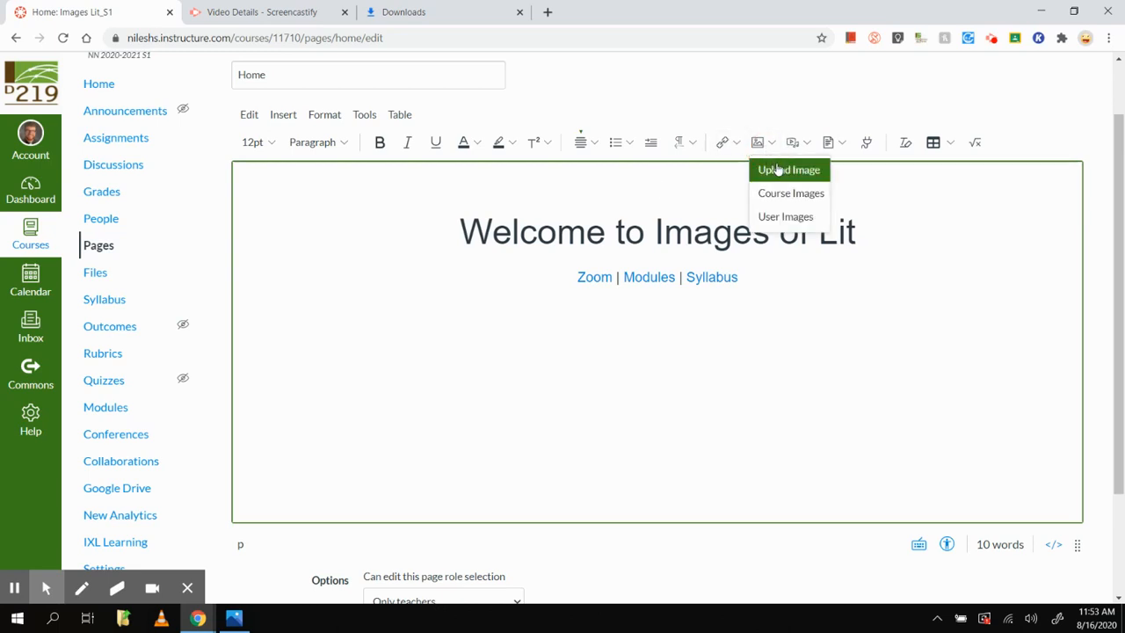
click(781, 169)
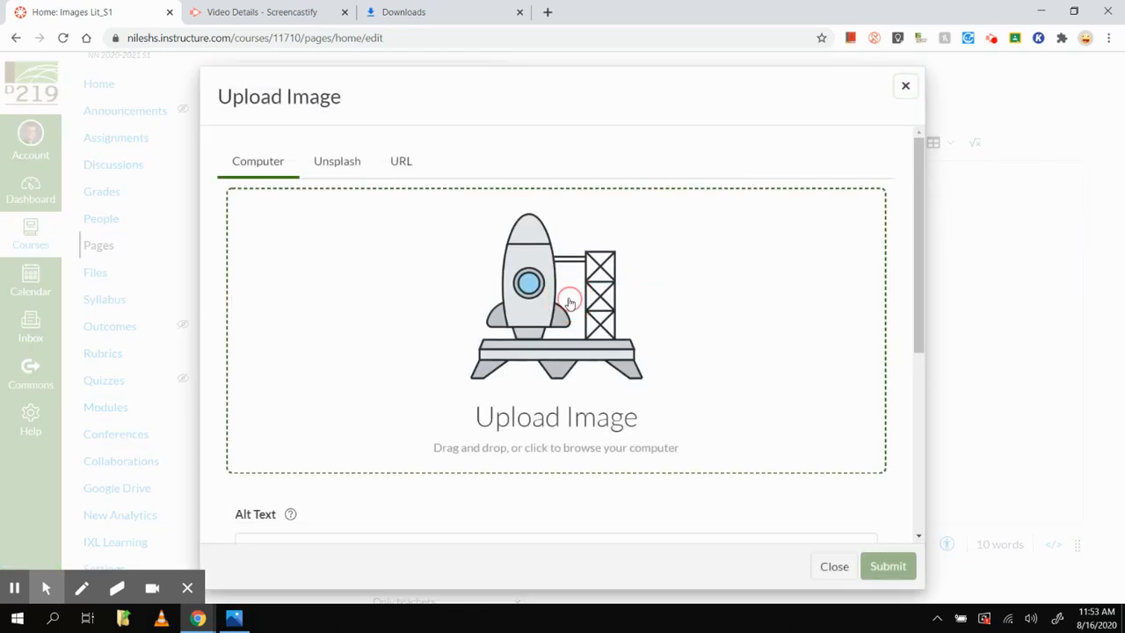
click(569, 303)
click(785, 184)
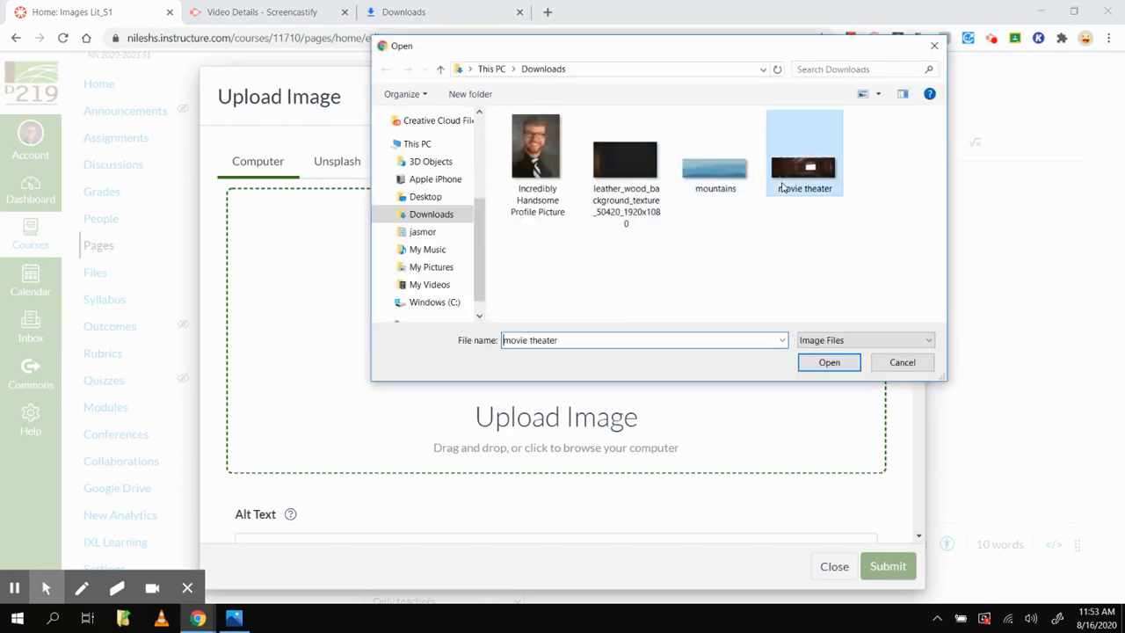
click(828, 364)
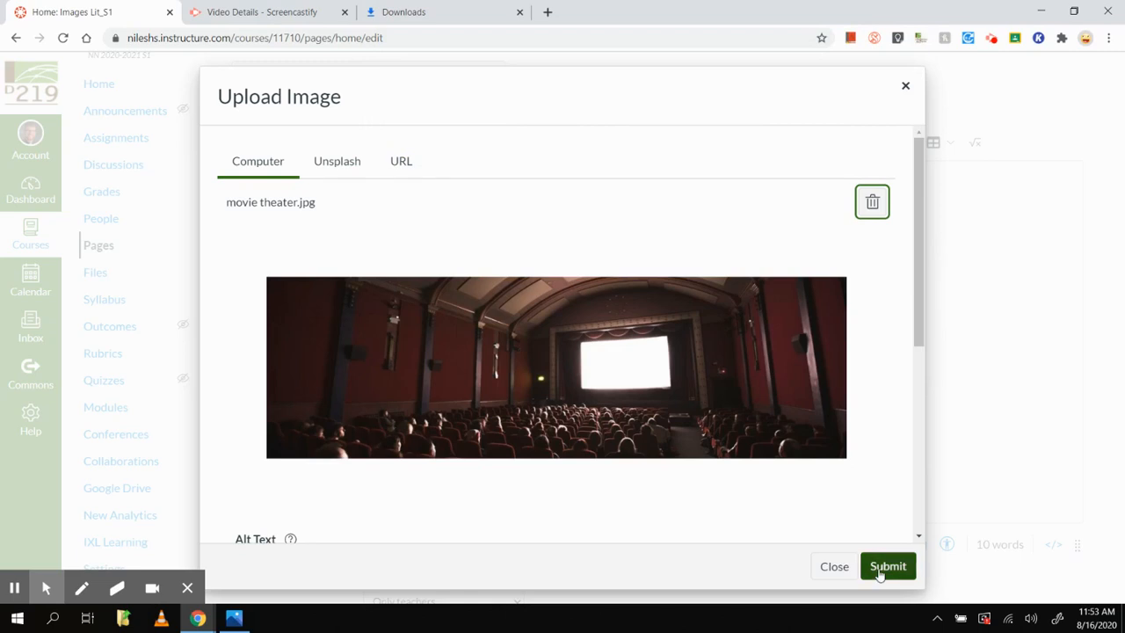
click(887, 567)
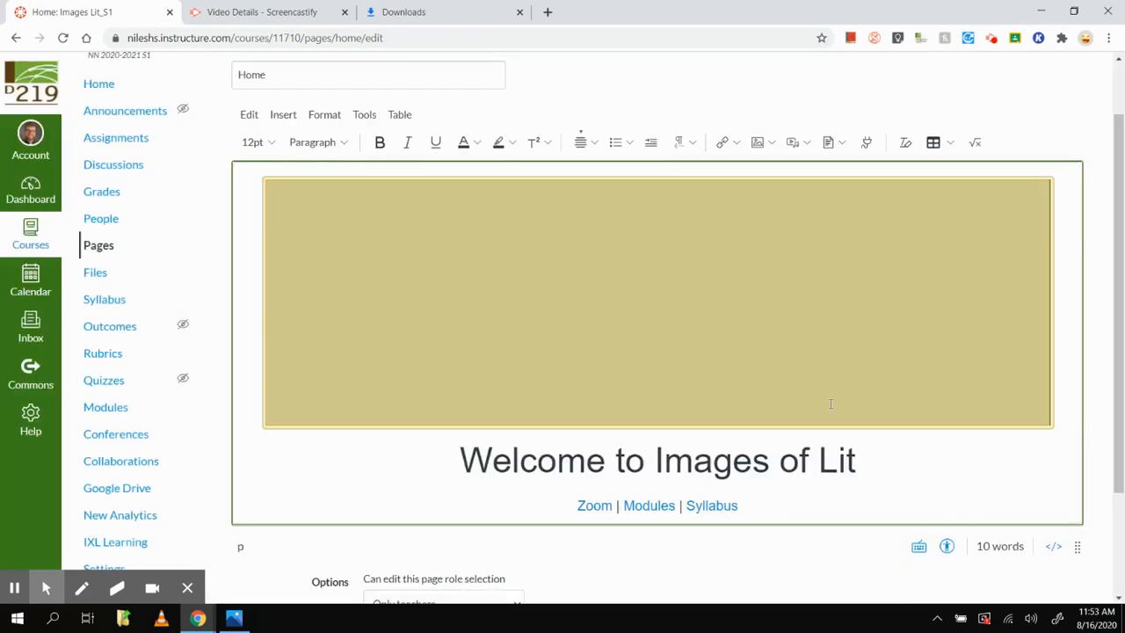